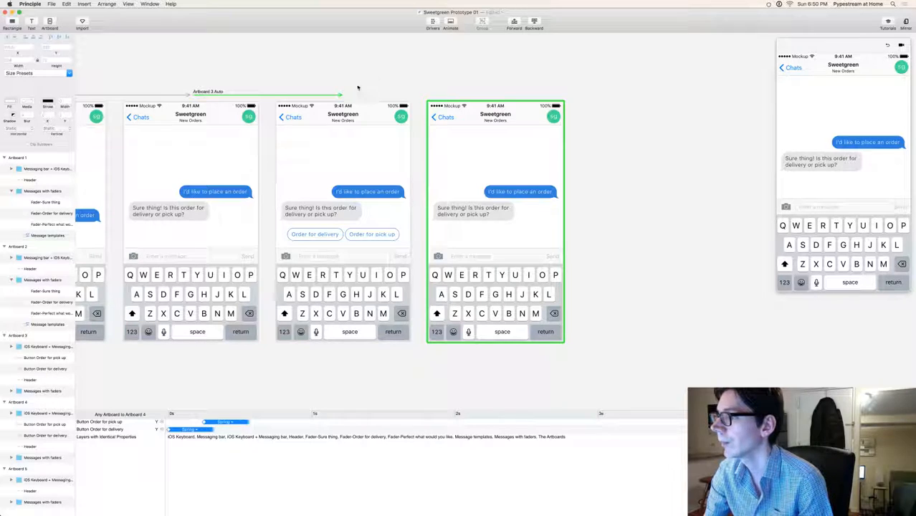
# Step: Copy the "Order for delivery" and "Order for pick up" buttons from Artboard 4 into the same position on Artboard 5
pyautogui.click(329, 234)
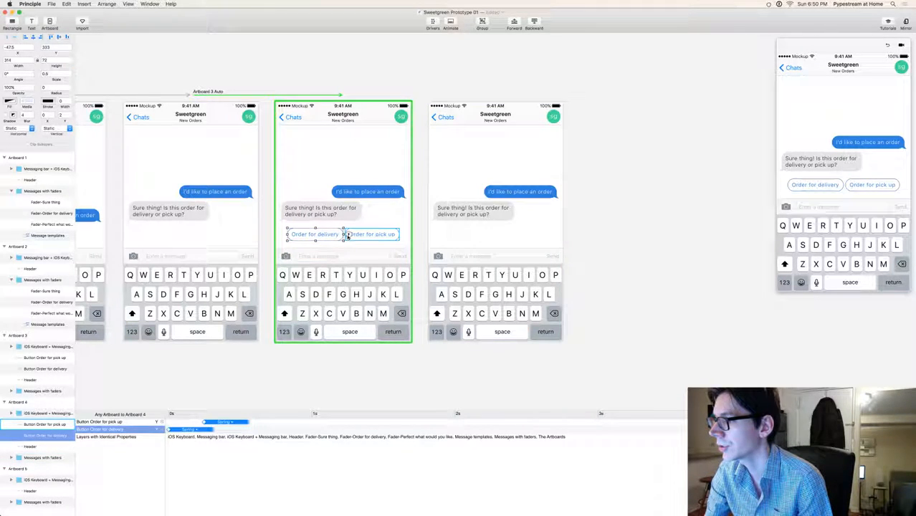
pyautogui.click(348, 234)
pyautogui.moveTo(358, 199); pyautogui.dragTo(477, 168)
pyautogui.click(627, 192)
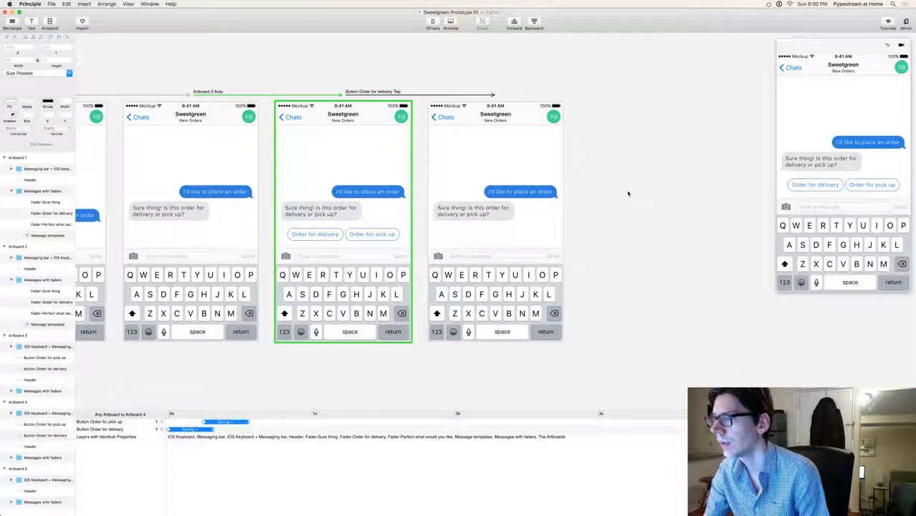
pyautogui.click(467, 234)
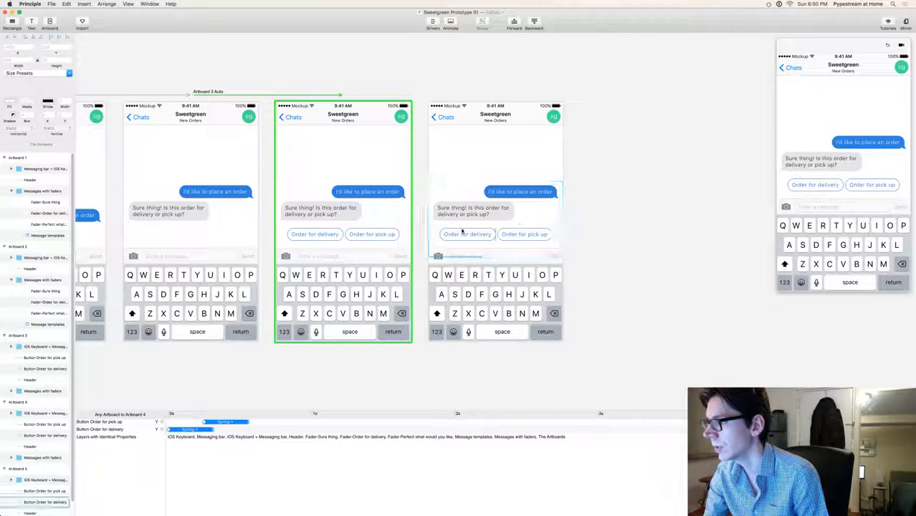
pyautogui.click(653, 261)
# Step: Import the blue "Order for delivery" bubble image from Finder's Exports folder into Artboard 5 and set its scale to 0.5
pyautogui.press('super+Tab')
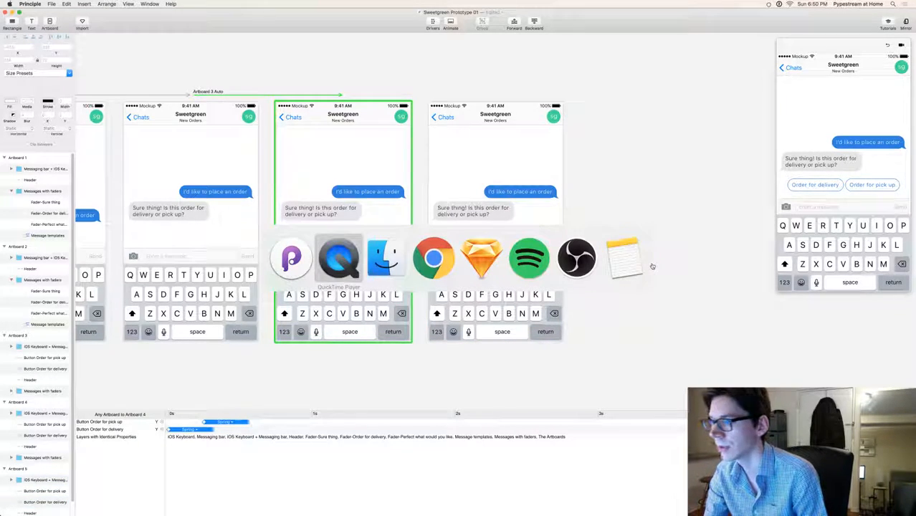
pyautogui.click(394, 265)
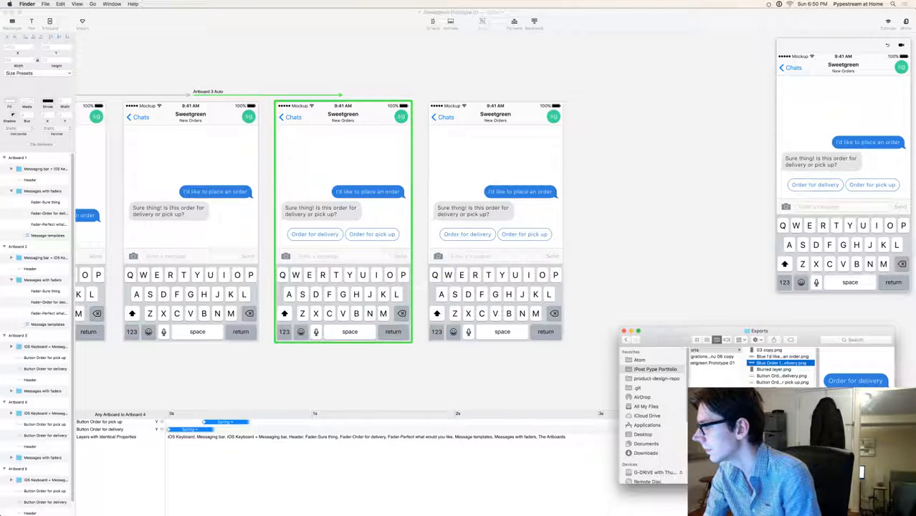
pyautogui.moveTo(794, 367); pyautogui.dragTo(469, 209)
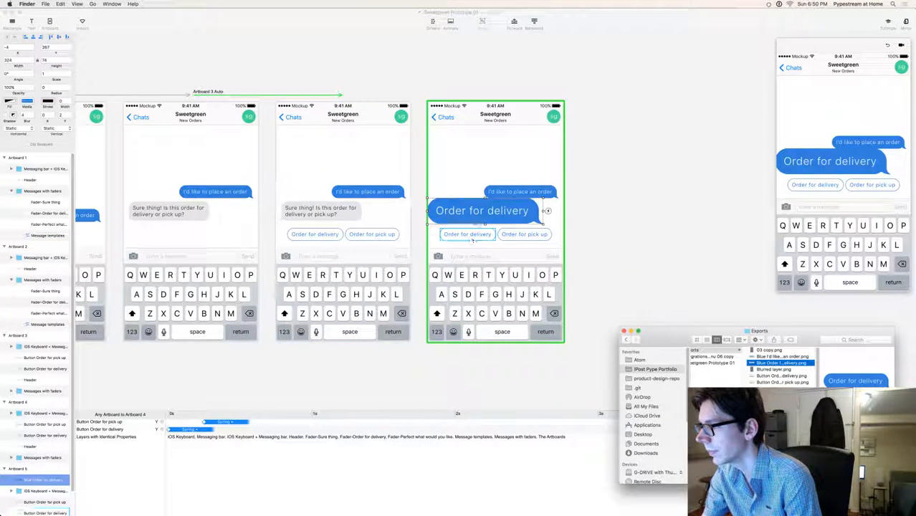
pyautogui.doubleClick(55, 73)
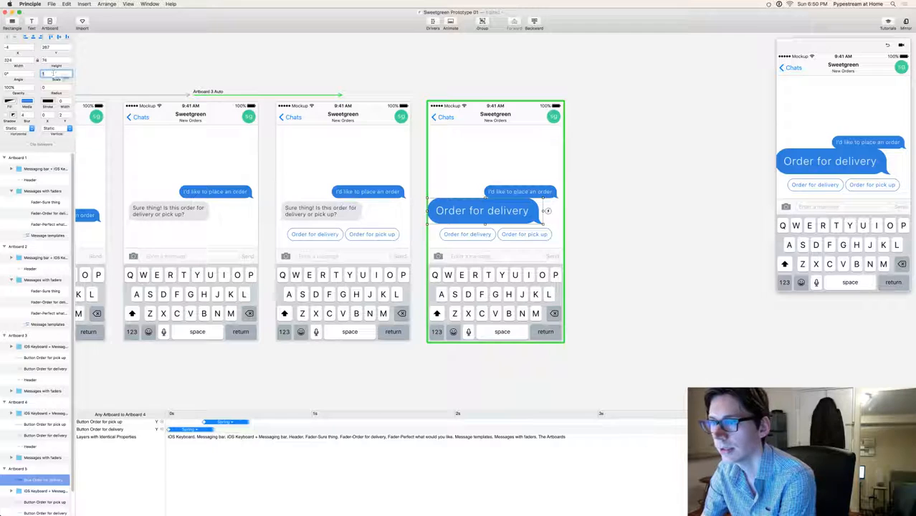
pyautogui.write('.5')
pyautogui.press('Return')
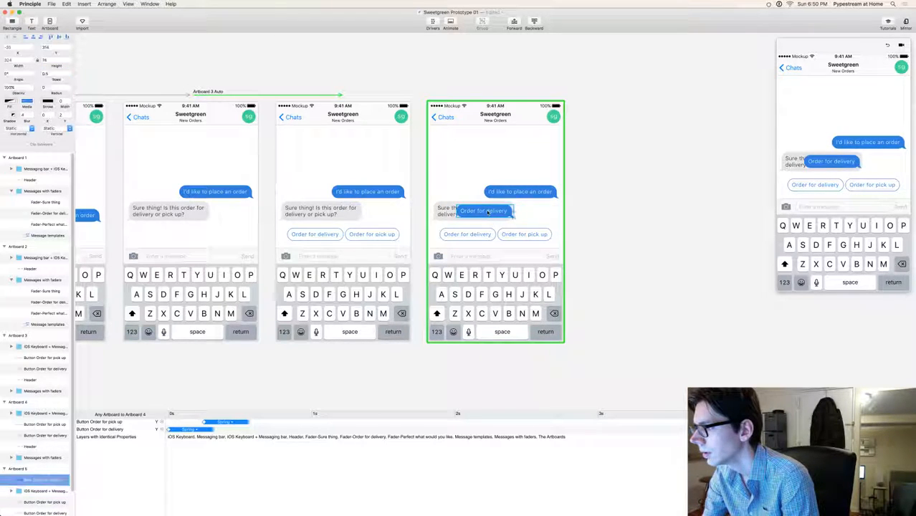
# Step: Place the blue "Order for delivery" bubble near its outlined button on Artboard 5 and reduce the bubble's opacity to 80%
pyautogui.moveTo(486, 213); pyautogui.dragTo(471, 237)
pyautogui.scroll(10, 493, 236)
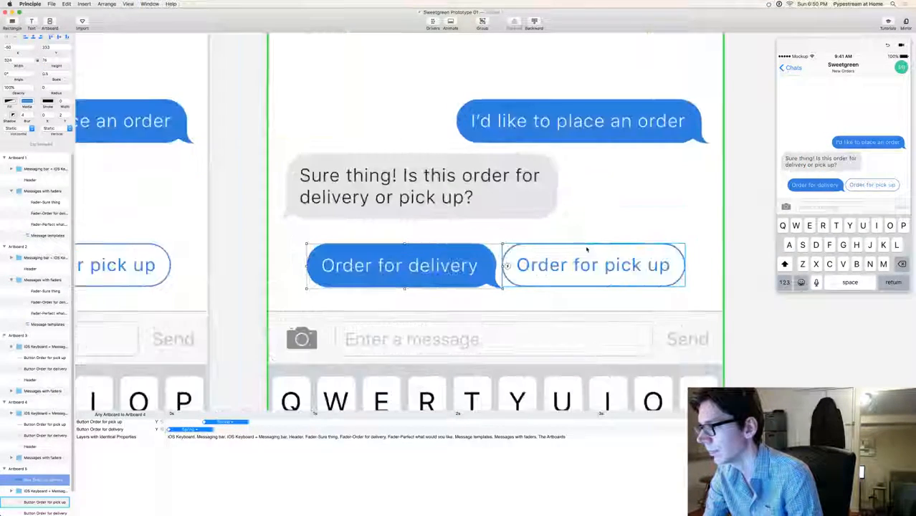
pyautogui.hotkey('shift', 'Down')
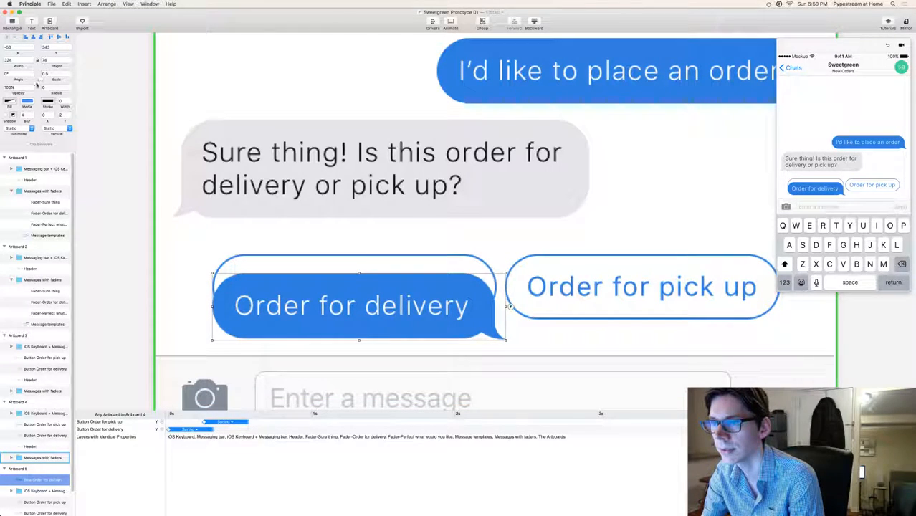
pyautogui.click(18, 88)
pyautogui.hotkey('shift', 'Down')
pyautogui.hotkey('shift', 'Down')
pyautogui.click(120, 172)
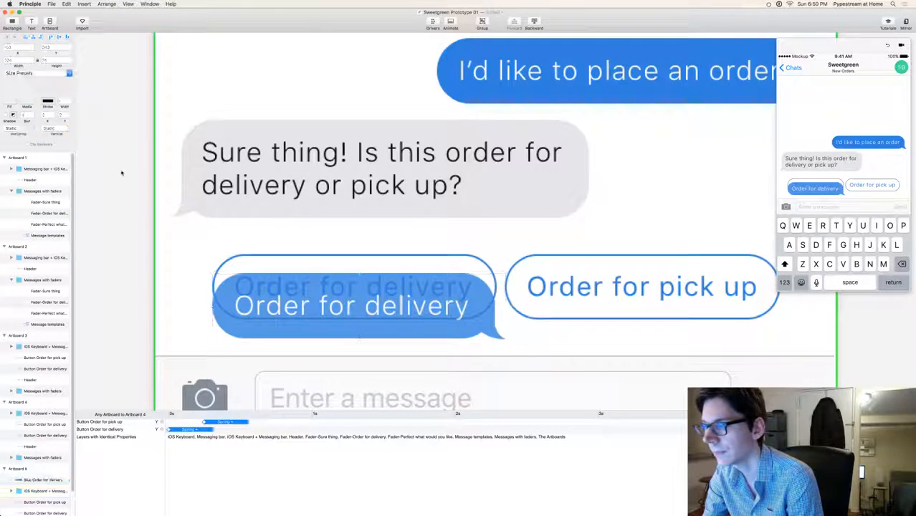
# Step: Align the blue bubble over the outlined "Order for delivery" button at X -49.5 and Y 333
pyautogui.click(304, 303)
pyautogui.hotkey('shift', 'Up')
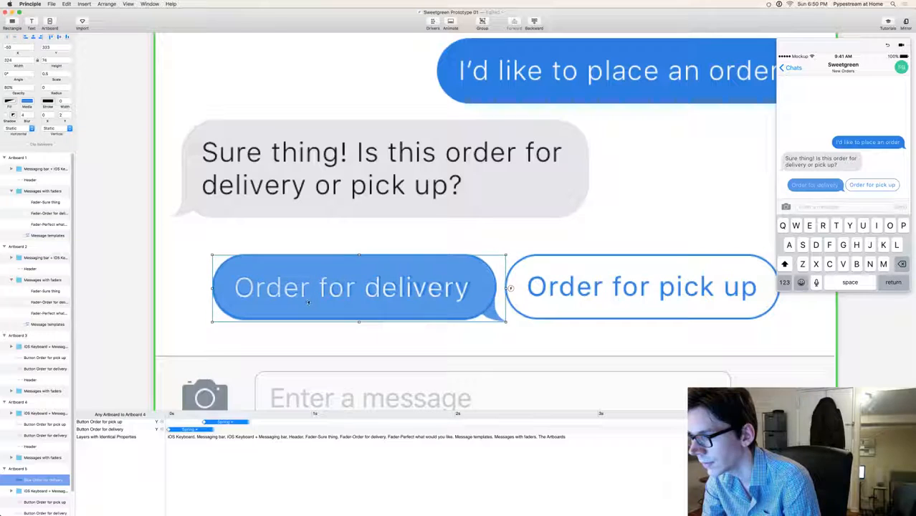
pyautogui.moveTo(323, 310); pyautogui.dragTo(325, 313)
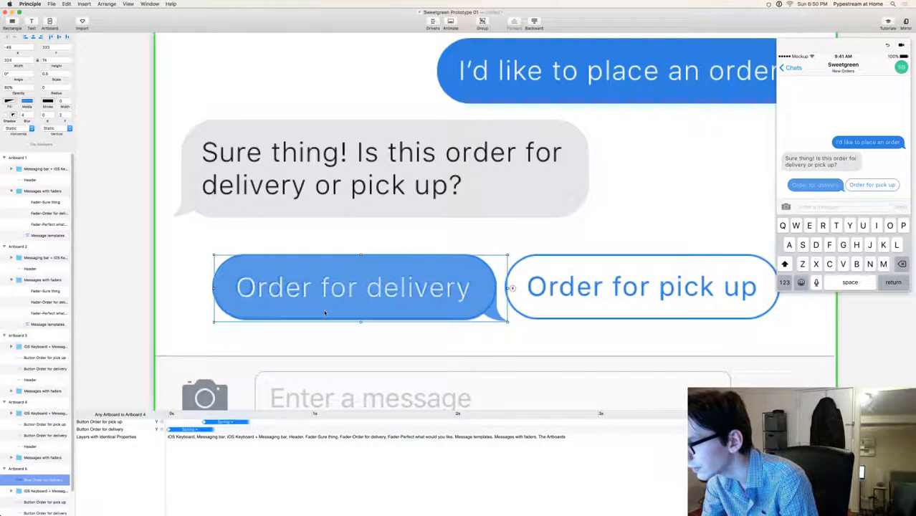
pyautogui.click(211, 289)
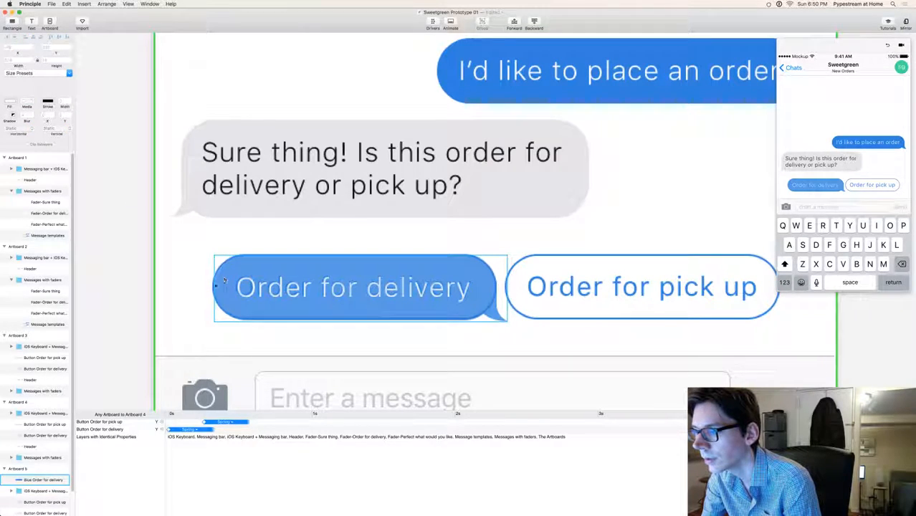
pyautogui.click(215, 287)
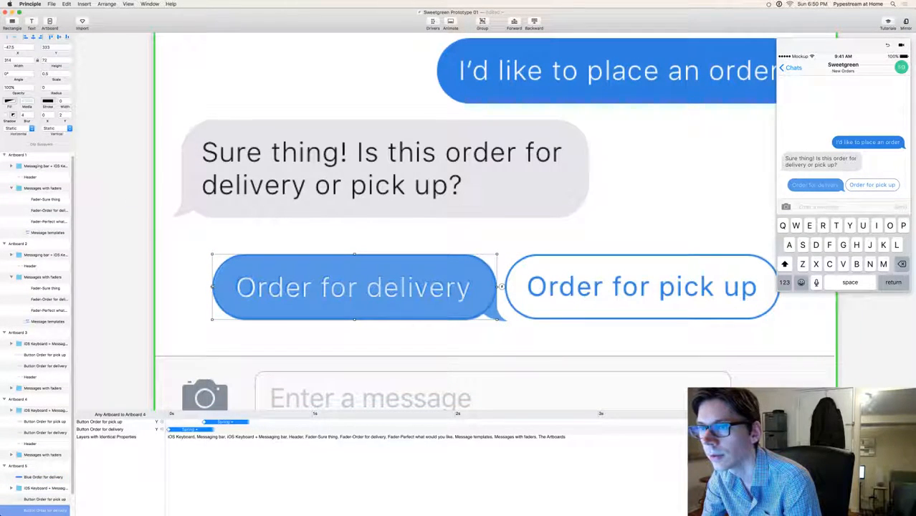
pyautogui.doubleClick(299, 307)
pyautogui.click(14, 46)
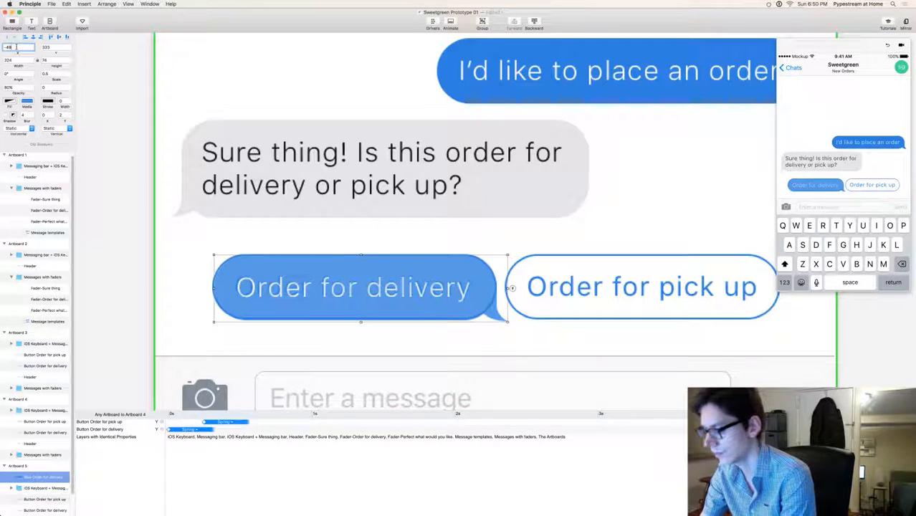
pyautogui.press('Return')
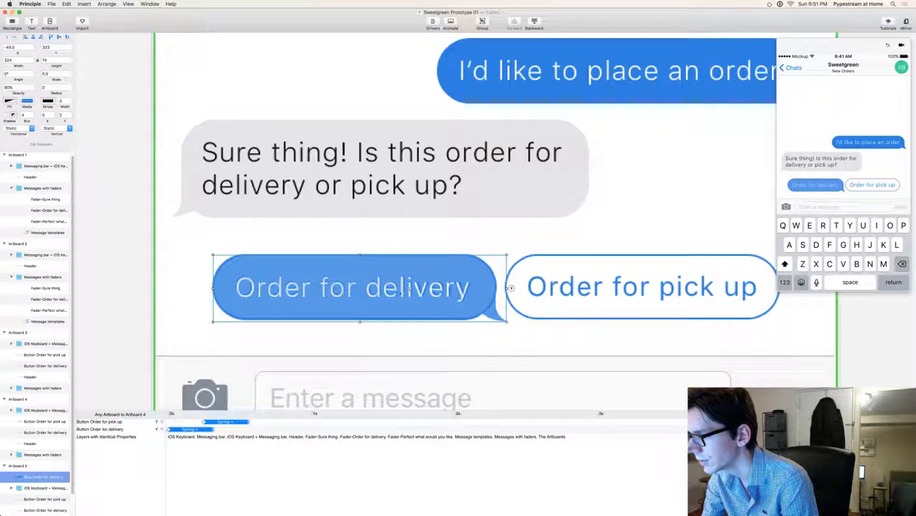
# Step: Compare the blue bubble with the button beneath by setting its opacity to 0%, and restore it to 100%
pyautogui.click(55, 74)
pyautogui.click(20, 89)
pyautogui.write('90100')
pyautogui.write('0')
pyautogui.press('Return')
pyautogui.moveTo(15, 88); pyautogui.dragTo(8, 87)
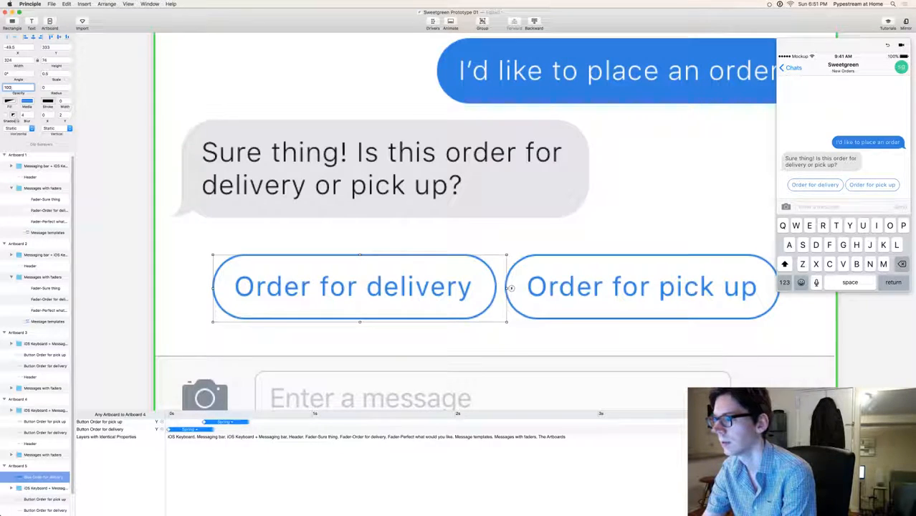
pyautogui.write('100')
pyautogui.press('Return')
pyautogui.click(105, 159)
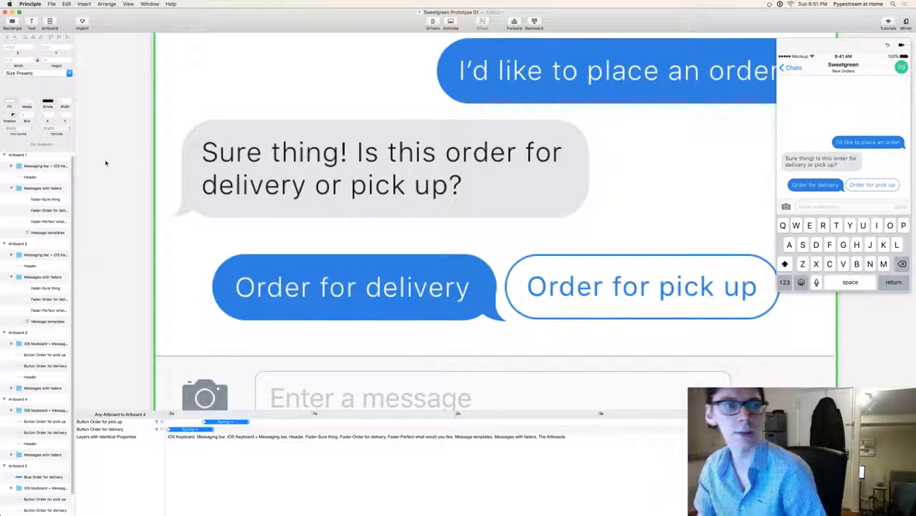
# Step: Delete the outlined "Order for pick up" and "Order for delivery" buttons from Artboard 5, keeping the blue bubble in place
pyautogui.click(616, 283)
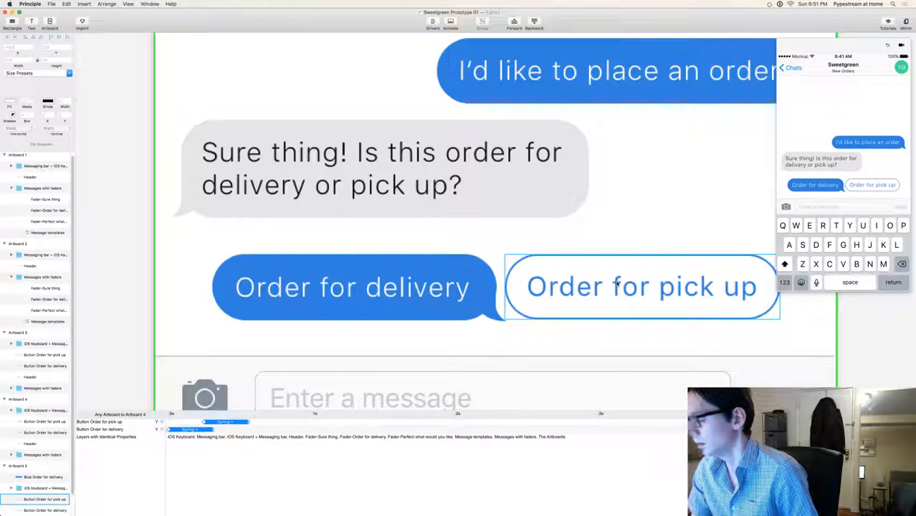
pyautogui.press('super+0')
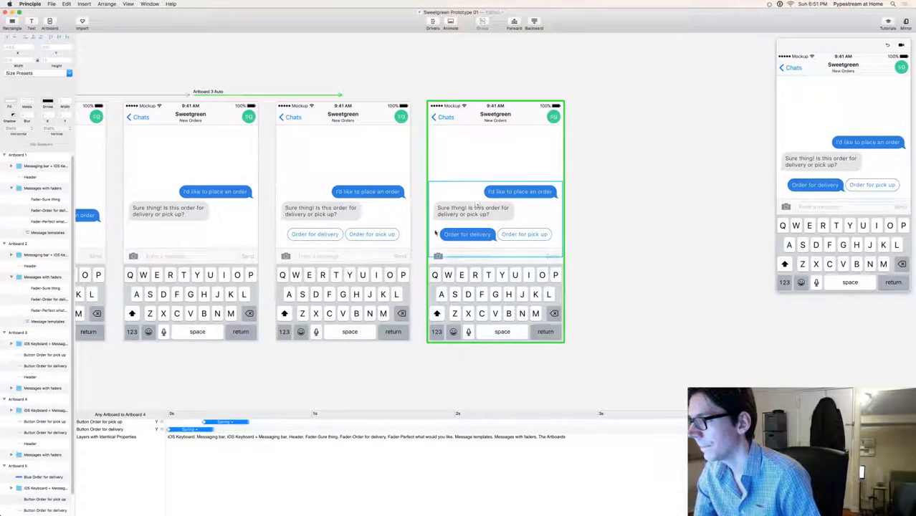
pyautogui.click(519, 237)
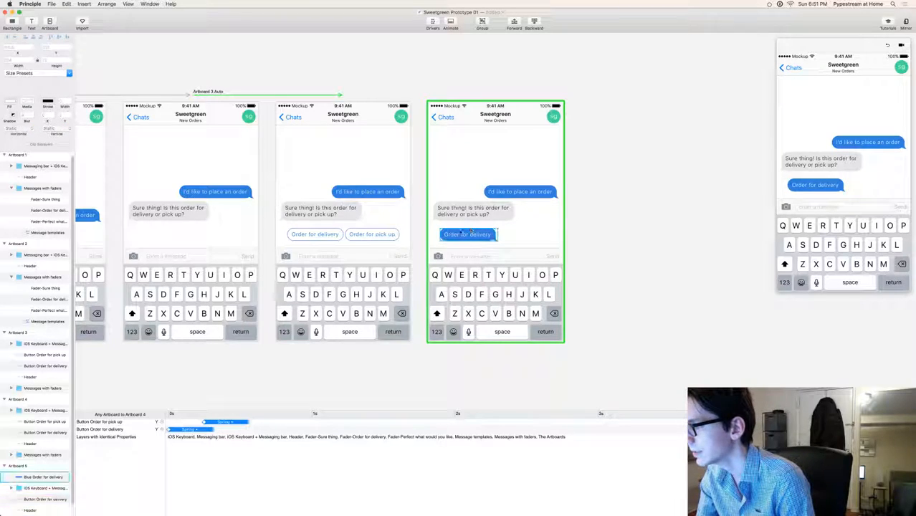
pyautogui.moveTo(498, 235); pyautogui.dragTo(468, 239)
pyautogui.press('Delete')
pyautogui.click(468, 230)
pyautogui.hotkey('shift', 'Down')
pyautogui.hotkey('shift', 'Down')
pyautogui.click(628, 212)
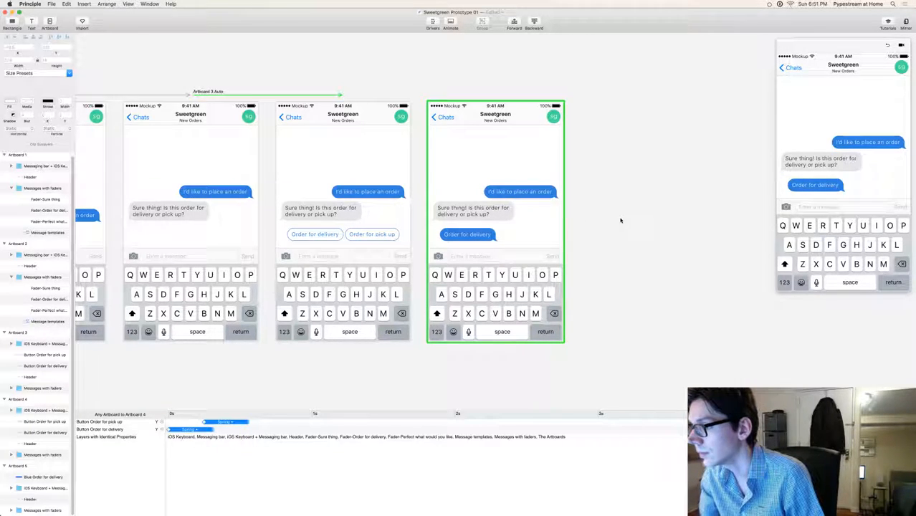
# Step: Set the opacity of the Fader-Order for delivery layer on Artboard 5 to 80% to reveal the message beneath it
pyautogui.click(536, 232)
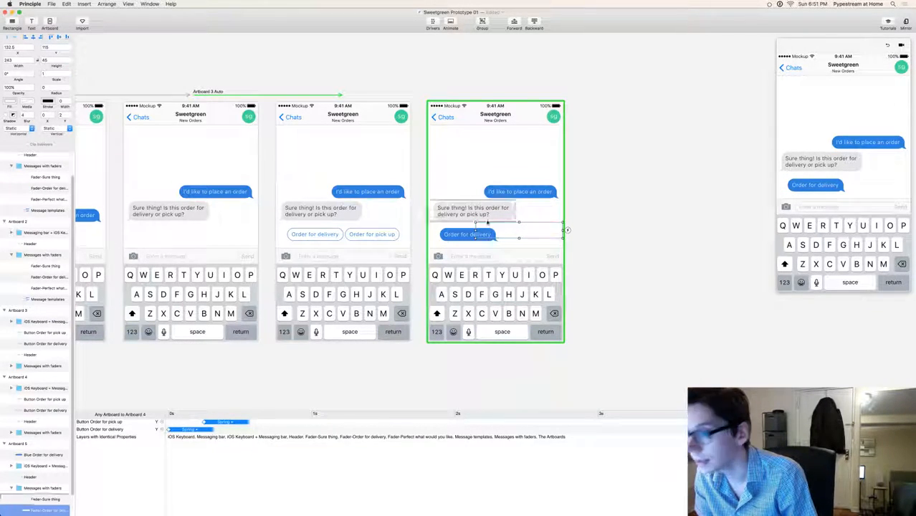
pyautogui.click(19, 87)
pyautogui.write('80')
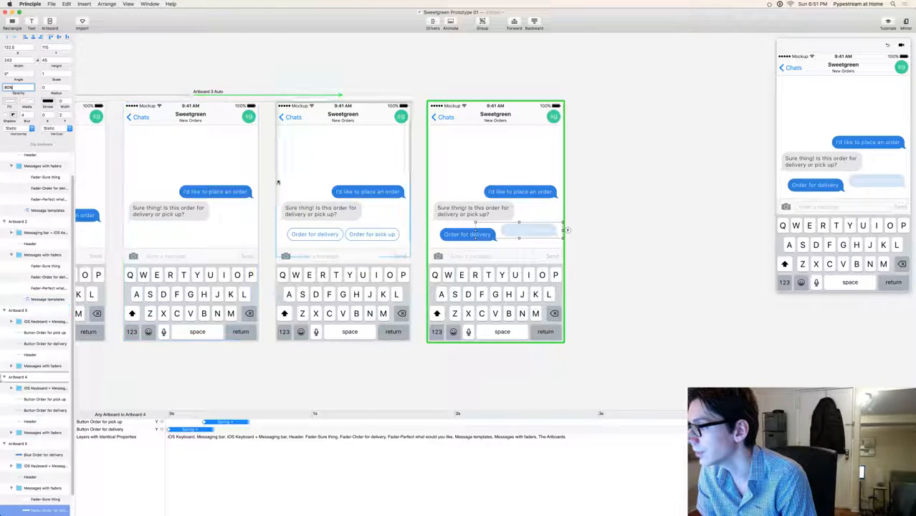
pyautogui.click(571, 204)
pyautogui.click(473, 238)
pyautogui.click(574, 243)
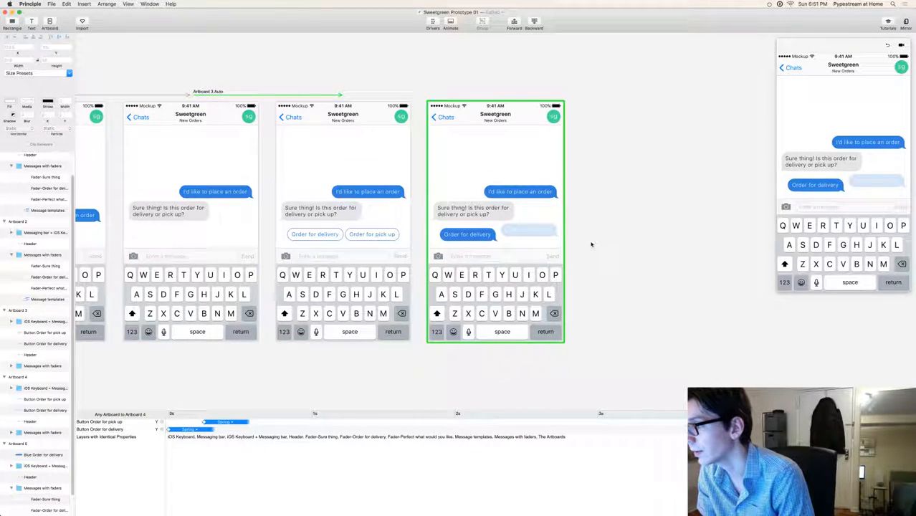
# Step: Nudge the Messages with faders group on Artboard 5 down to bring its faded delivery message roughly level with the blue bubble
pyautogui.click(535, 210)
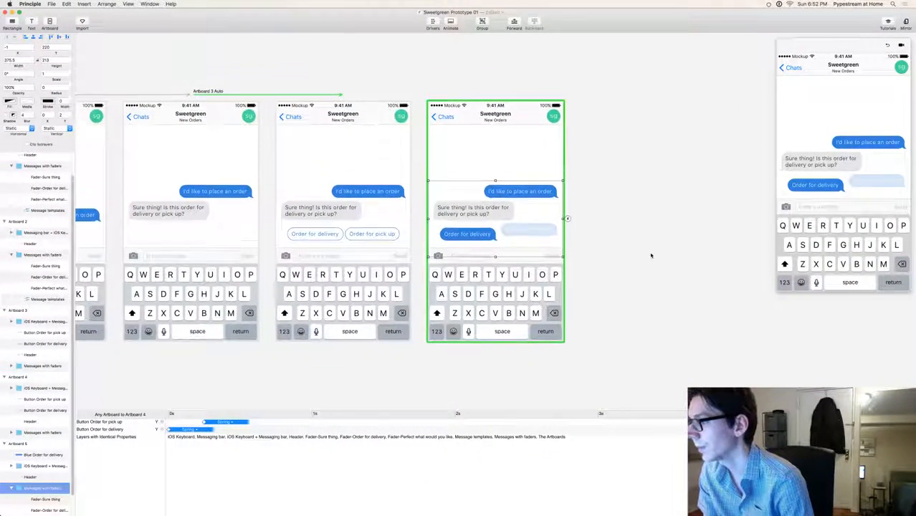
pyautogui.click(531, 229)
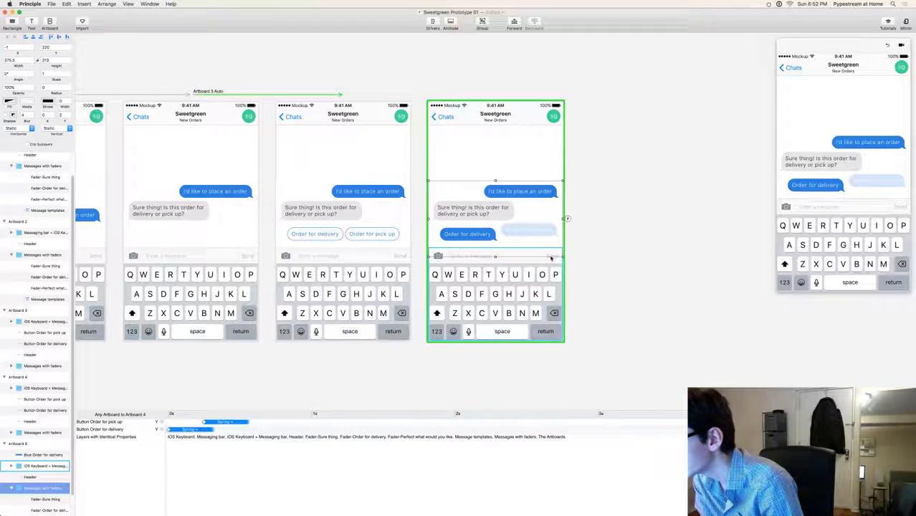
pyautogui.hotkey('shift', 'Down')
pyautogui.hotkey('shift', 'Down')
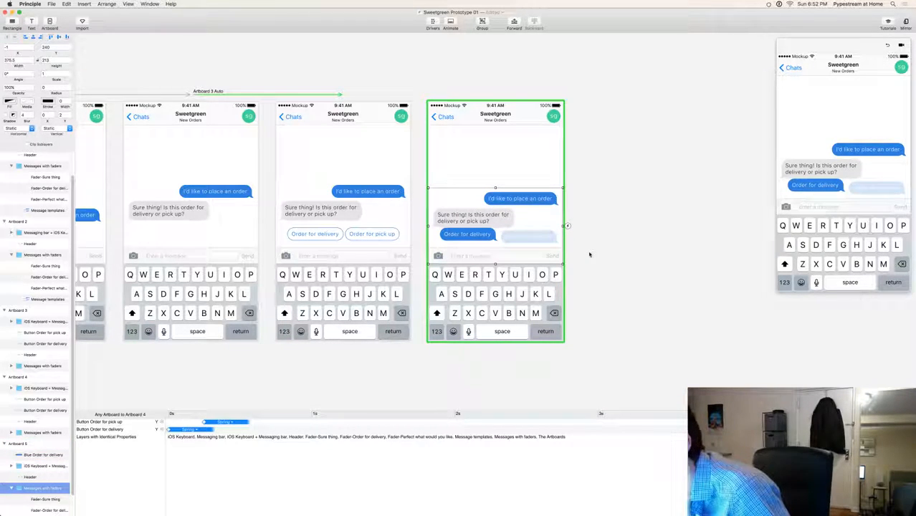
pyautogui.hotkey('shift', 'Down')
pyautogui.press('Down')
pyautogui.press('Down')
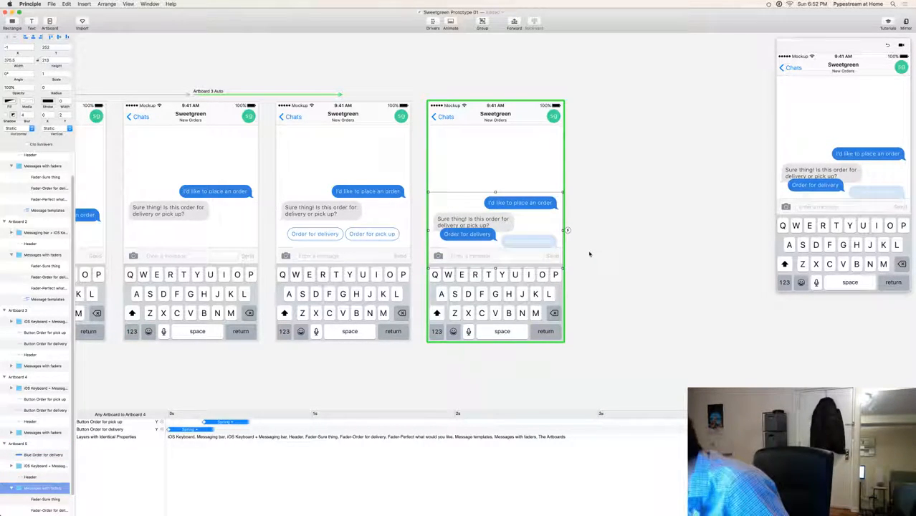
pyautogui.hotkey('shift', 'Up')
pyautogui.click(467, 234)
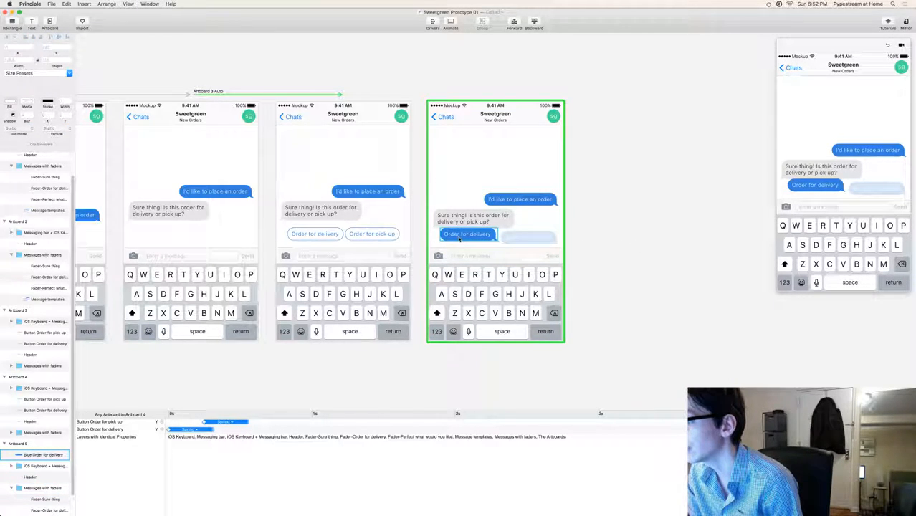
pyautogui.click(548, 241)
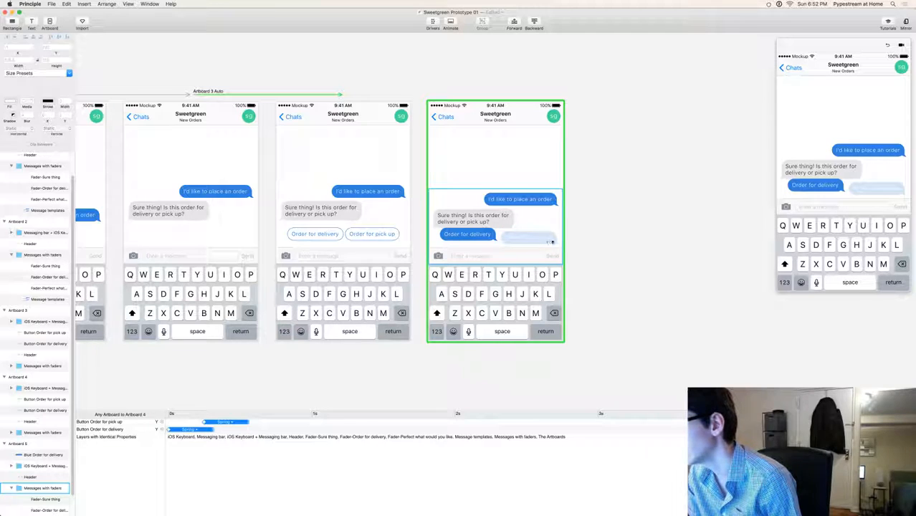
pyautogui.click(613, 238)
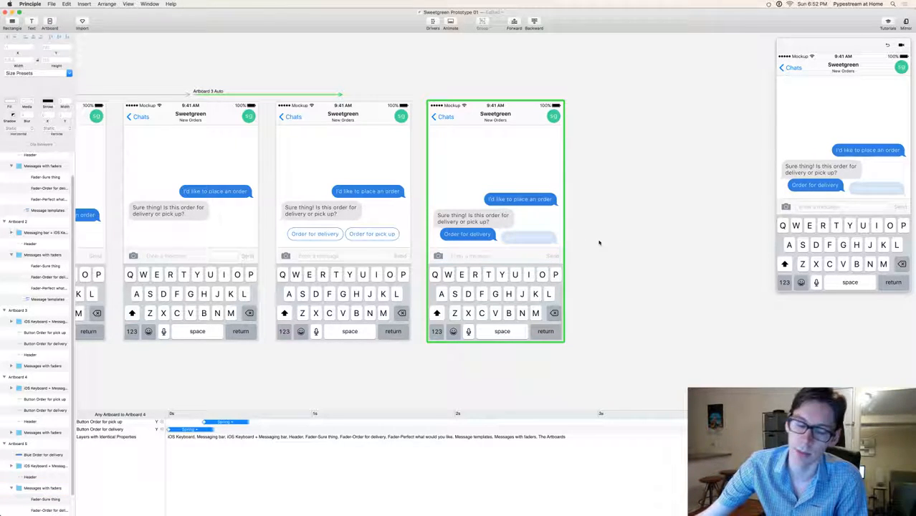
# Step: Switch to QuickTime Player and examine how the reply bubble moves in the Time Warner Cable chat recording
pyautogui.click(489, 234)
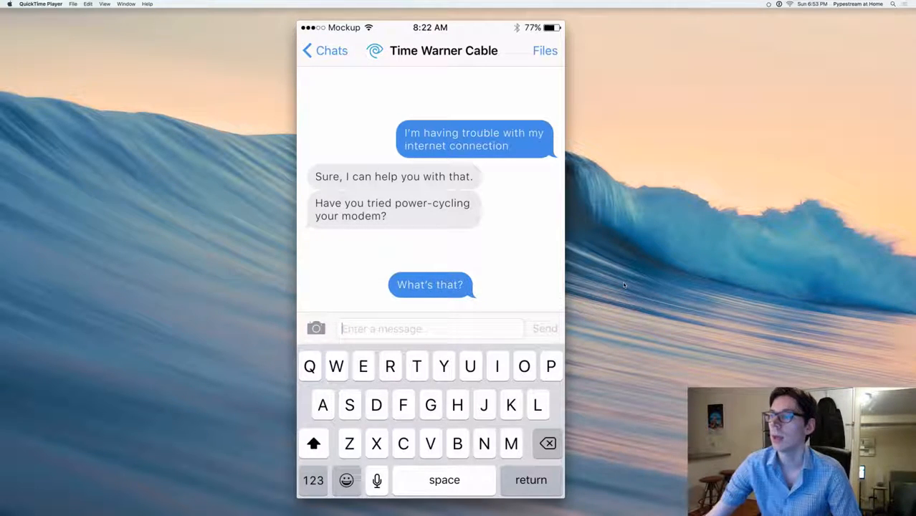
pyautogui.moveTo(428, 301)
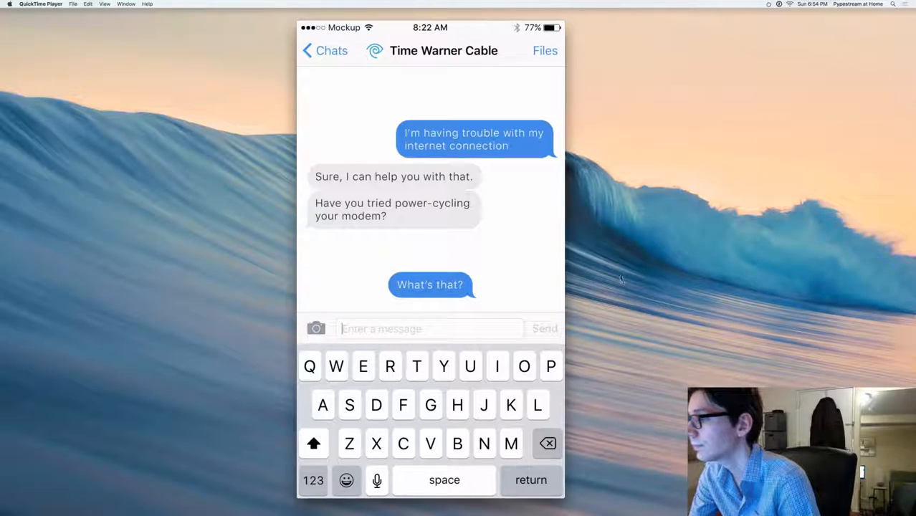
# Step: Switch back to Principle and duplicate Artboard 5 to add another artboard at the end of the flow
pyautogui.press('super+Tab')
pyautogui.click(638, 245)
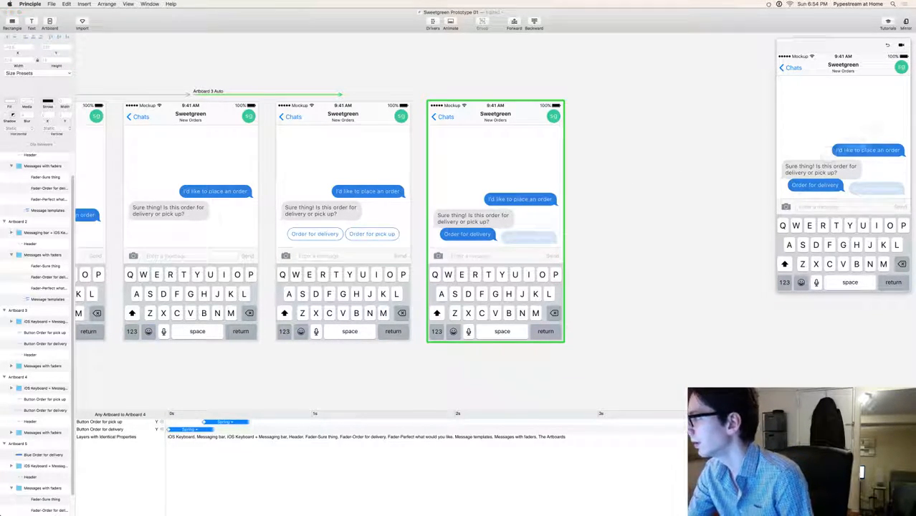
pyautogui.click(217, 148)
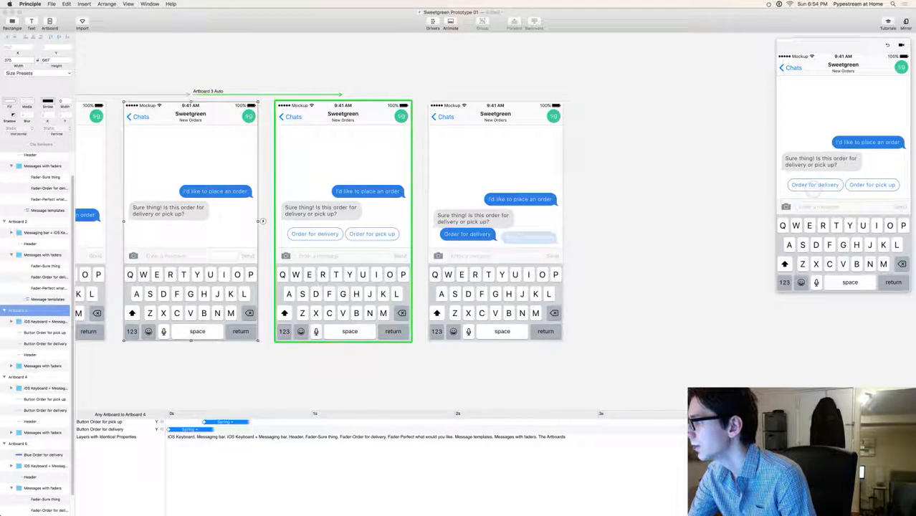
pyautogui.click(651, 221)
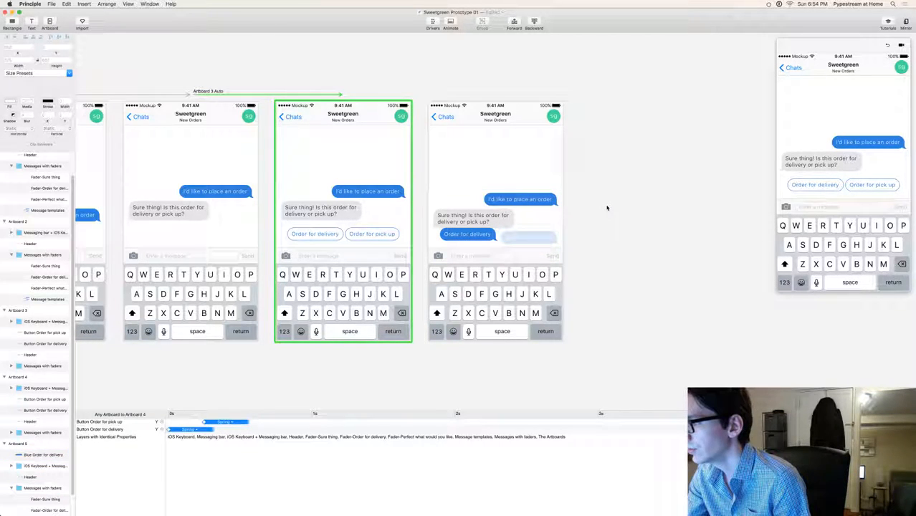
pyautogui.click(452, 153)
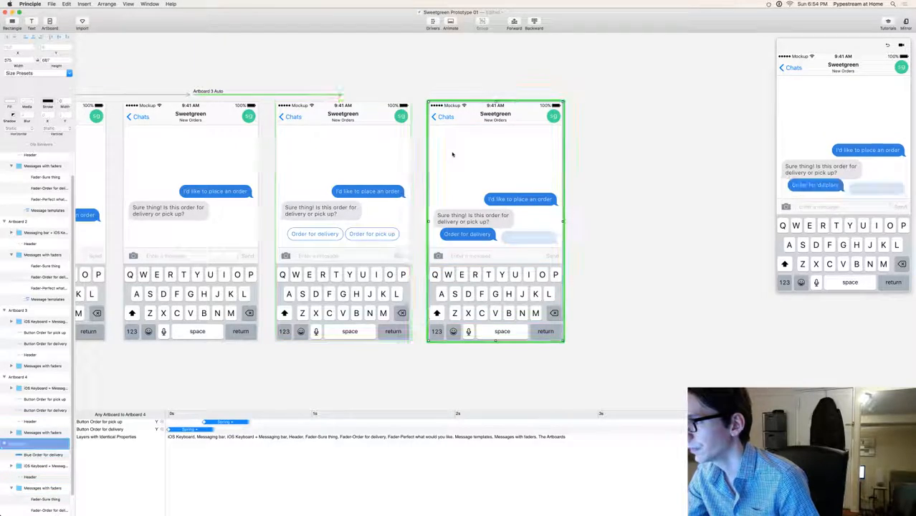
pyautogui.press('super+c')
pyautogui.scroll(-2, 443, 189)
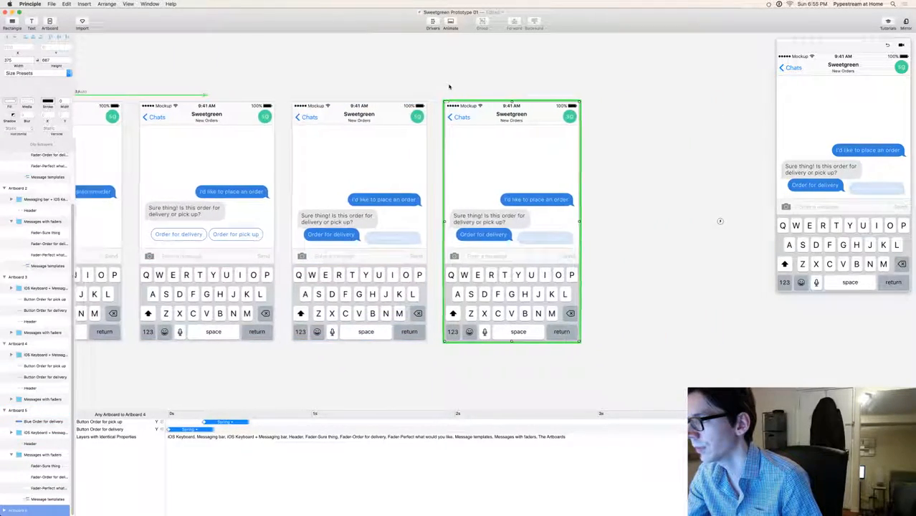
pyautogui.press('super+v')
# Step: Set the Y position of Artboard 5's Messages with faders group to 220, matching the same group on Artboard 4
pyautogui.scroll(2, 526, 59)
pyautogui.hscroll(-3, 526, 59)
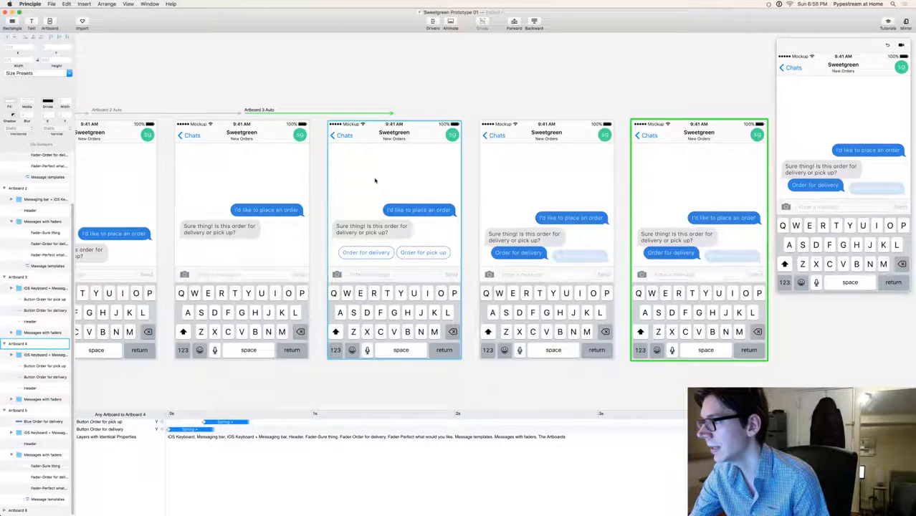
pyautogui.click(449, 229)
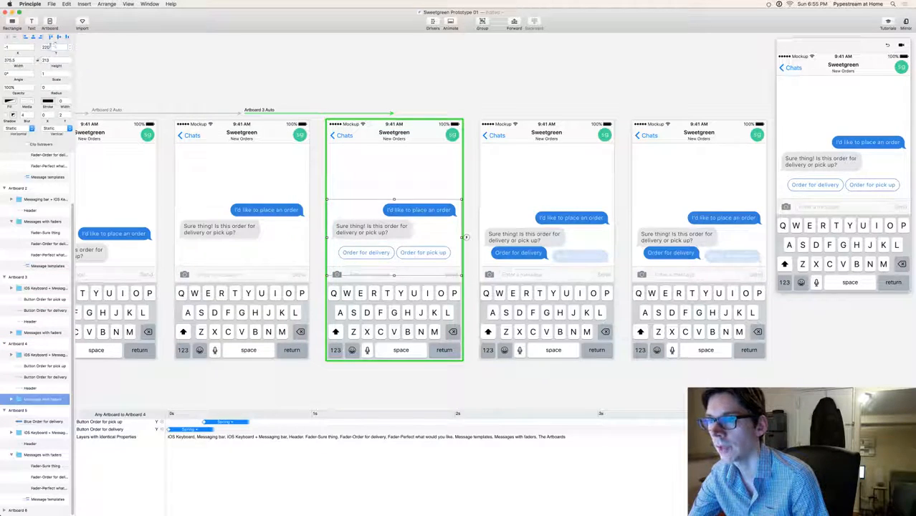
pyautogui.click(572, 226)
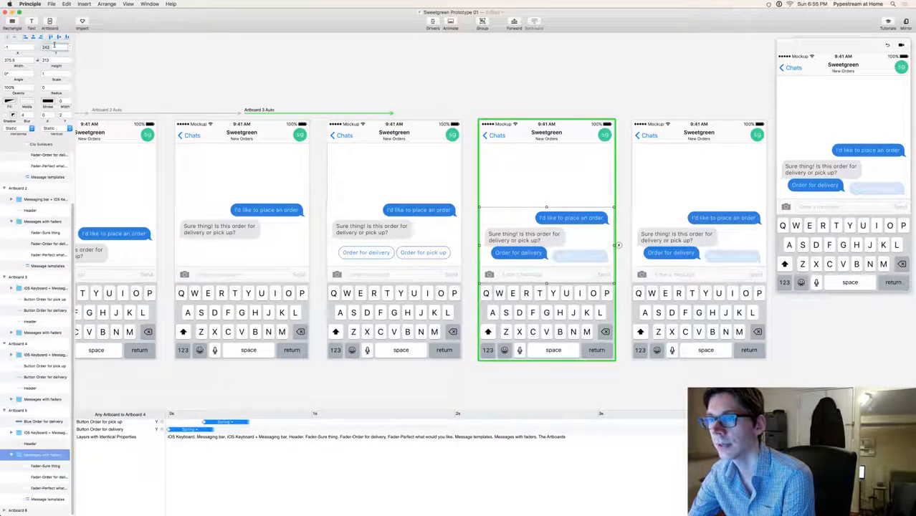
pyautogui.press('Return')
pyautogui.click(477, 88)
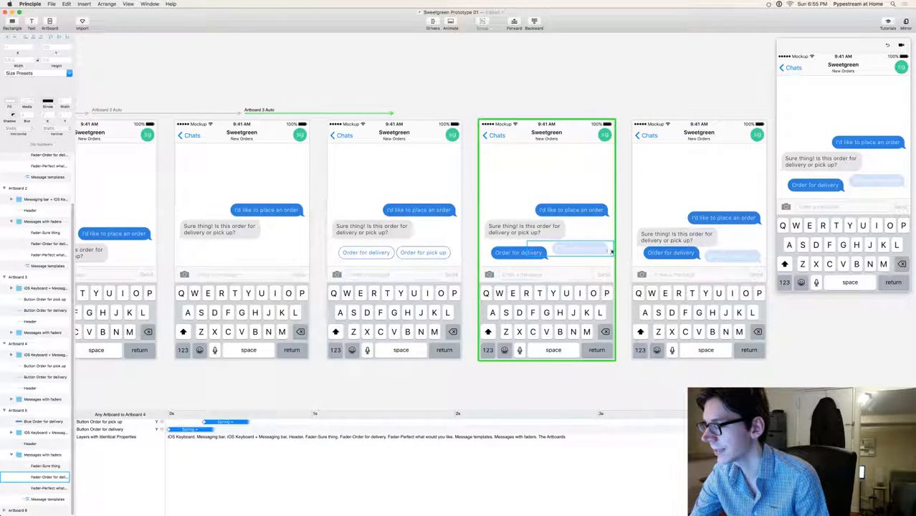
# Step: Set the opacity of the Fader-Order for delivery layer on Artboard 5 to 100% to hide the message beneath it
pyautogui.click(579, 249)
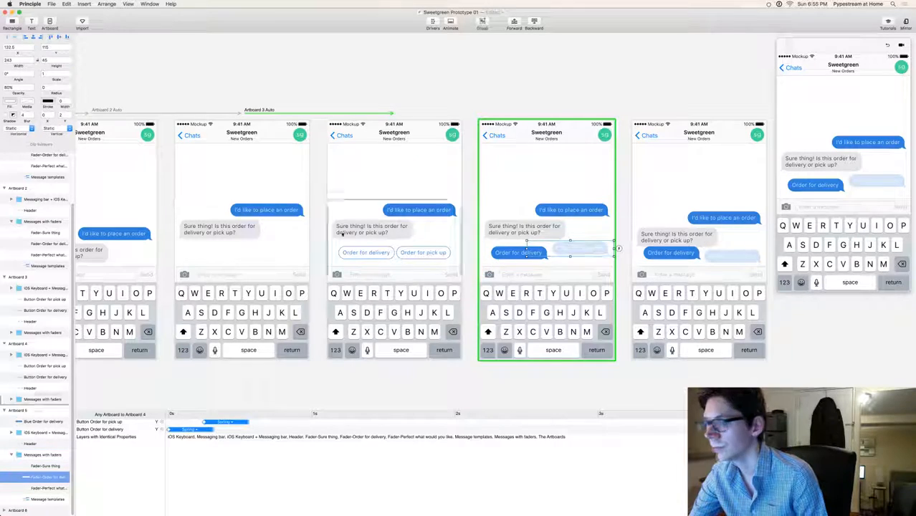
pyautogui.doubleClick(14, 88)
pyautogui.write('100')
pyautogui.press('Return')
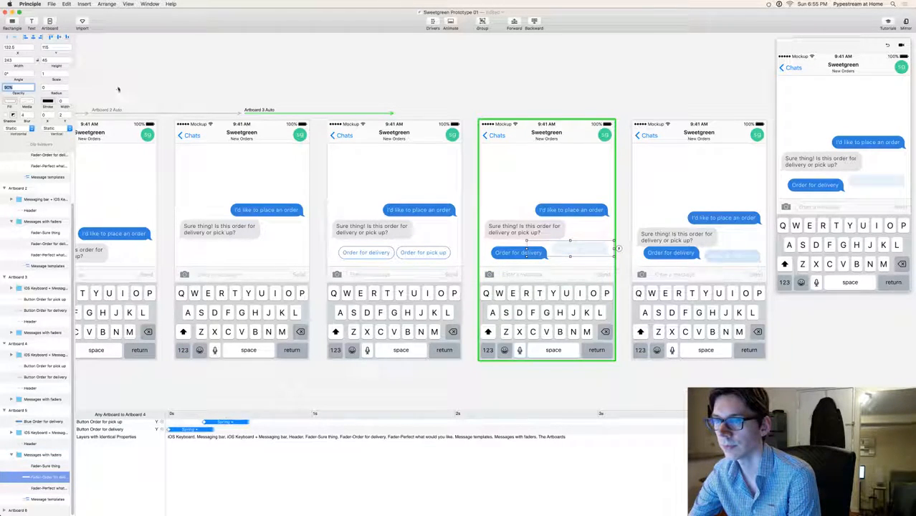
pyautogui.click(225, 74)
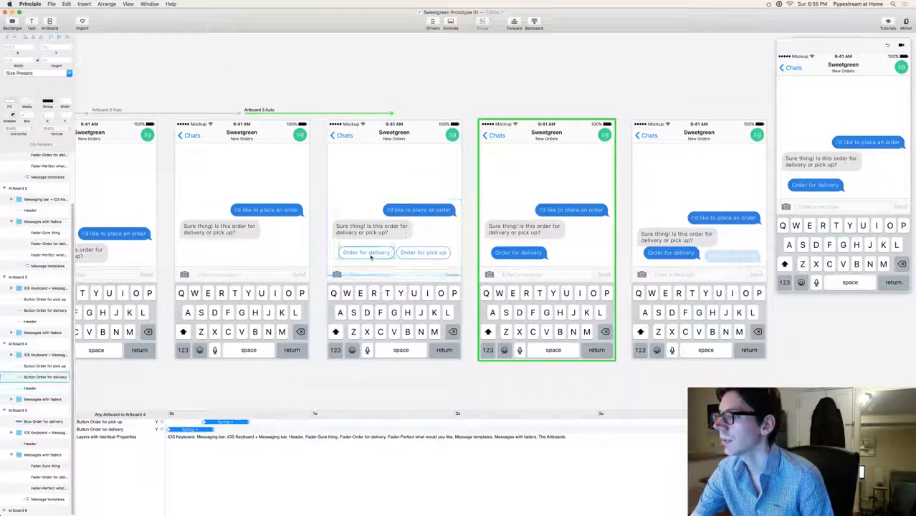
# Step: Move the blue "Order for delivery" bubble on Artboard 6 over the faded delivery message, to X 121 and Y 343
pyautogui.click(519, 253)
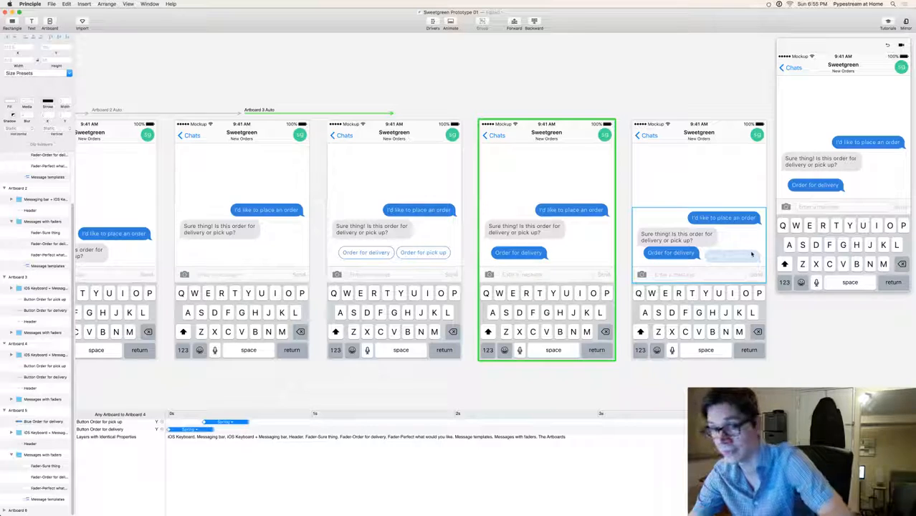
pyautogui.moveTo(717, 382); pyautogui.dragTo(535, 354)
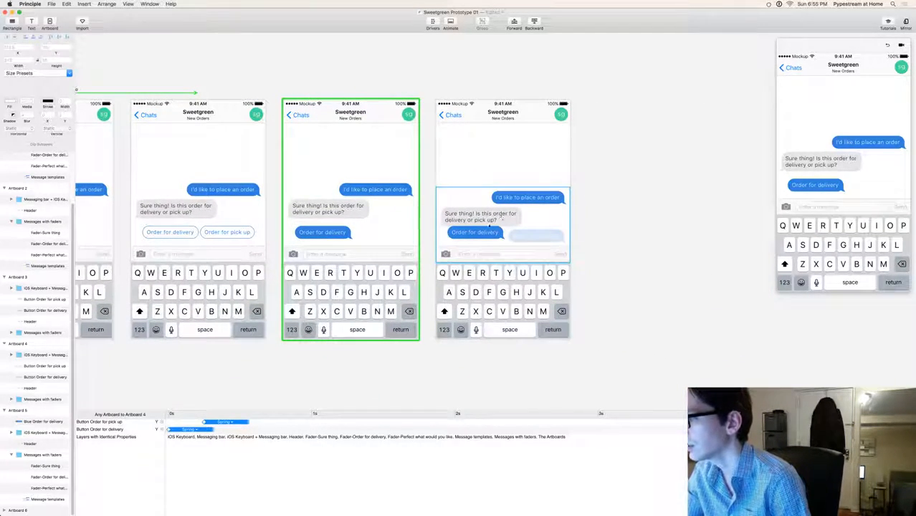
pyautogui.moveTo(482, 232); pyautogui.dragTo(542, 235)
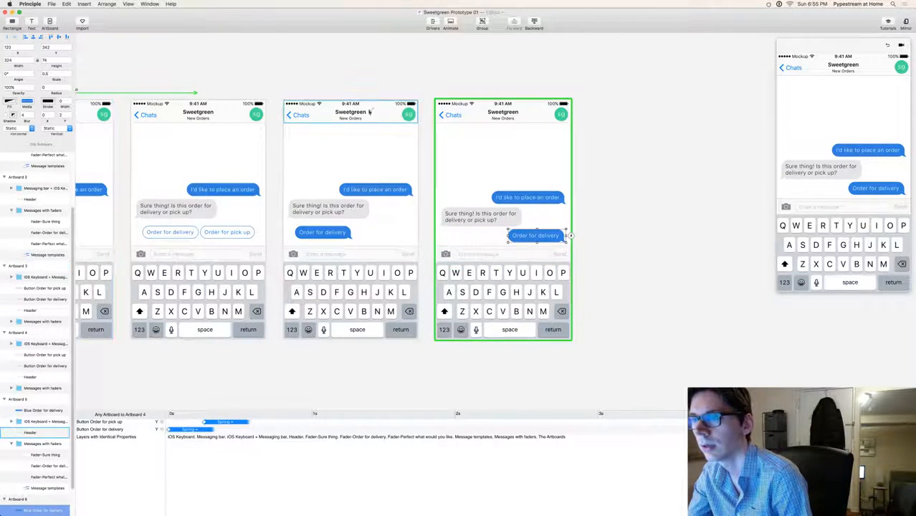
pyautogui.press('super+equal')
pyautogui.press('super+equal')
pyautogui.press('super+equal')
pyautogui.press('super+equal')
pyautogui.moveTo(687, 244); pyautogui.dragTo(323, 190)
pyautogui.press('Right')
pyautogui.press('Down')
# Step: Nudge the blue bubble on Artboard 6 down to Y 363 to compare its edges with the faded message
pyautogui.hotkey('shift', 'Down')
pyautogui.hotkey('shift', 'Up')
pyautogui.hotkey('shift', 'Down')
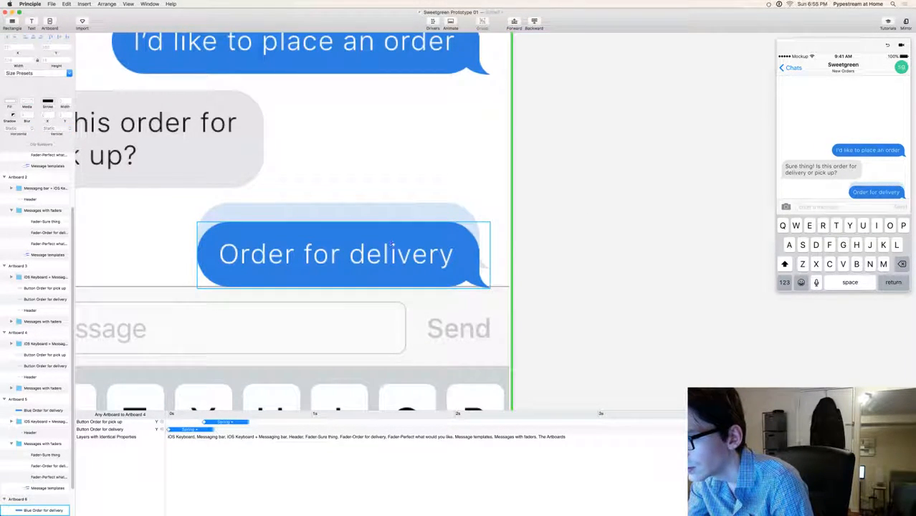
pyautogui.hotkey('shift', 'Up')
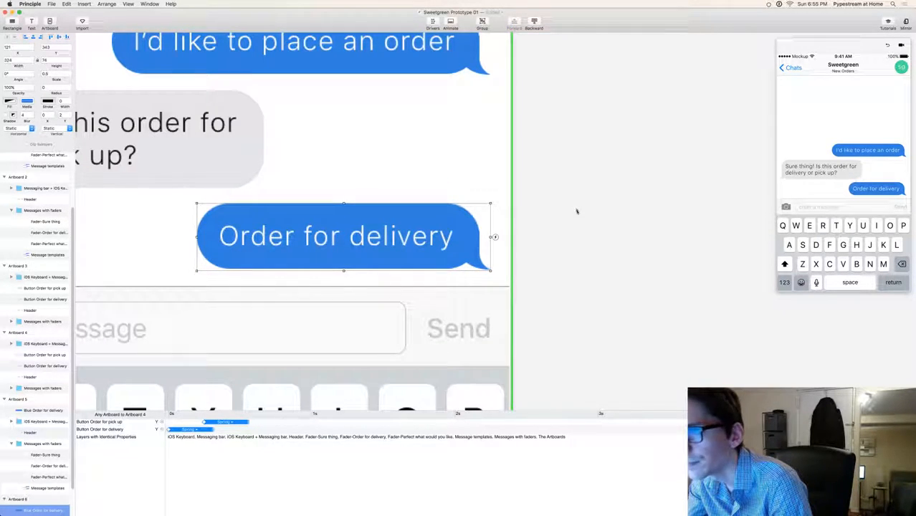
pyautogui.hotkey('shift', 'Down')
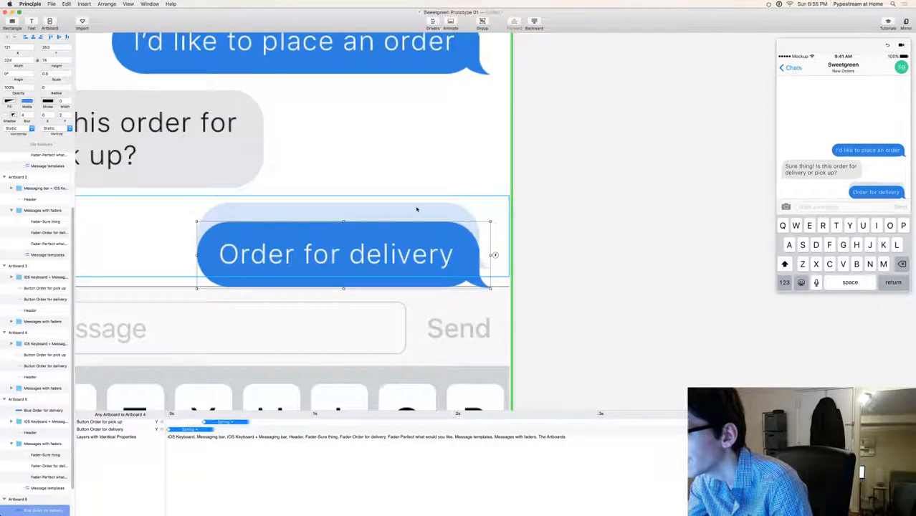
# Step: Check the position of the Message templates layer on Artboard 6 and calculate 187.5*2 in Spotlight
pyautogui.click(370, 176)
pyautogui.click(304, 203)
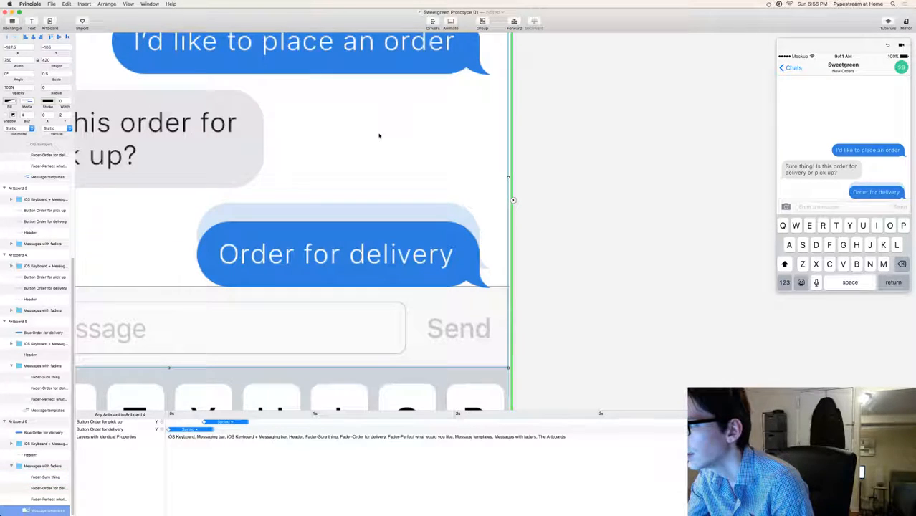
pyautogui.click(566, 173)
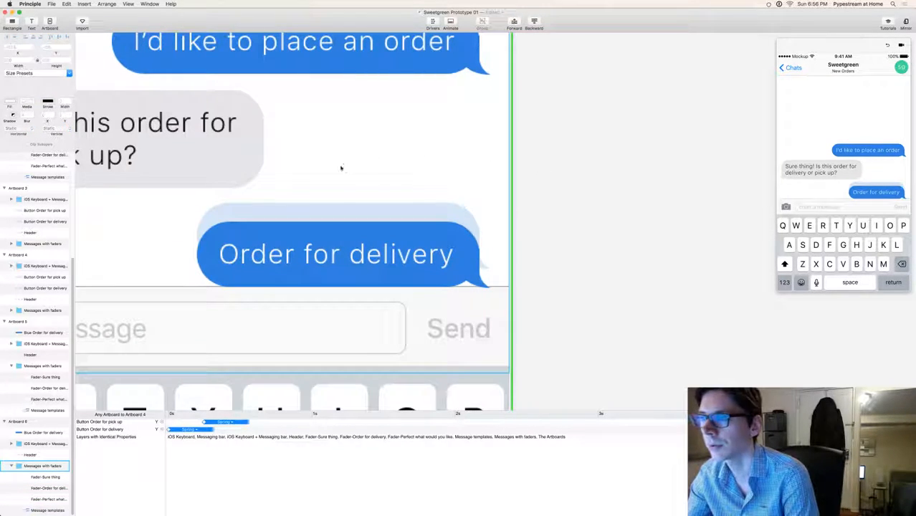
pyautogui.click(333, 158)
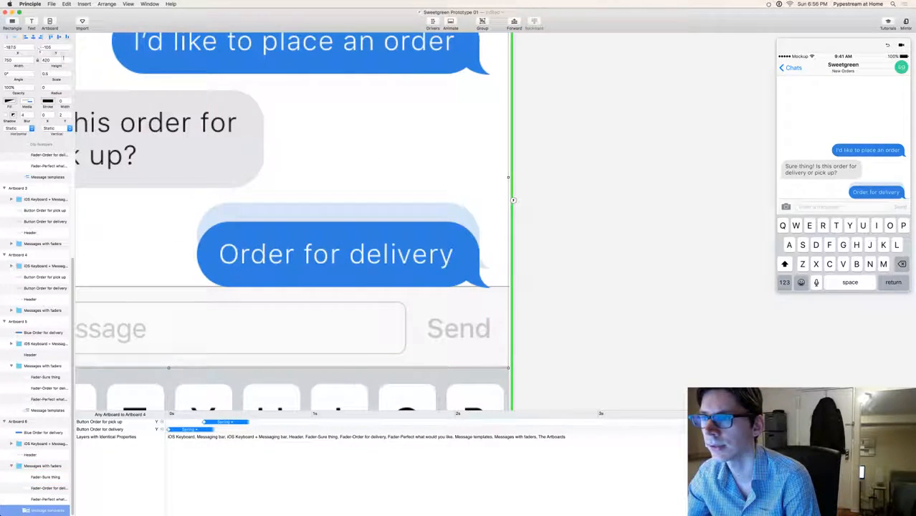
pyautogui.press('super+0')
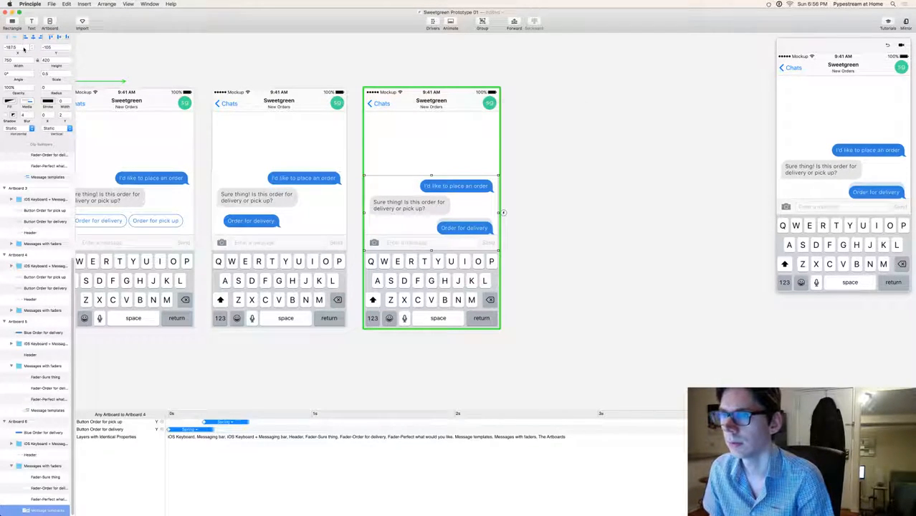
pyautogui.press('super+space')
pyautogui.write('187.5*2')
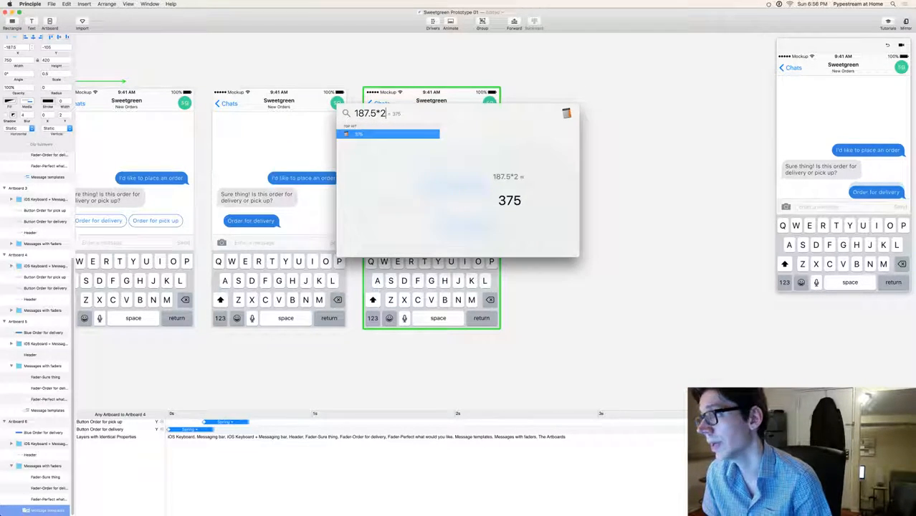
pyautogui.click(324, 51)
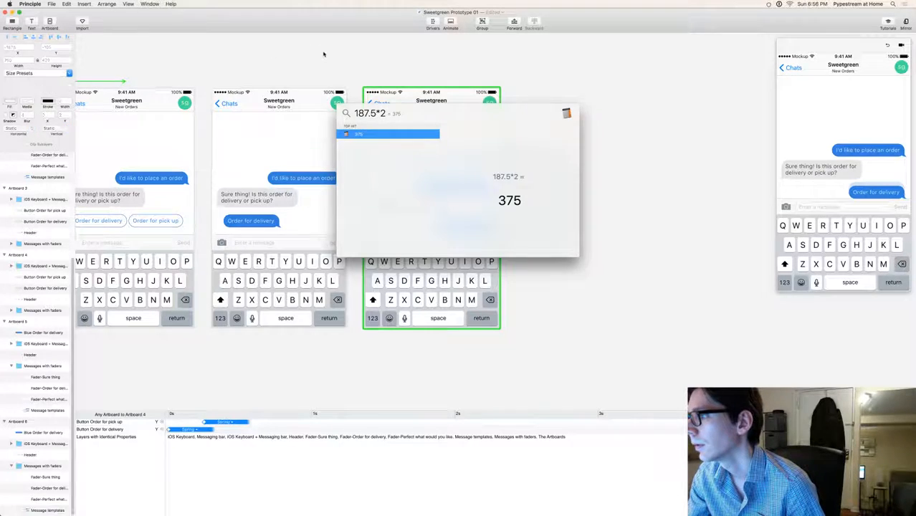
# Step: Try X positions of 121.5 and 120.5 for the blue bubble on Artboard 6 and compare its edge with the faded message up close
pyautogui.click(487, 228)
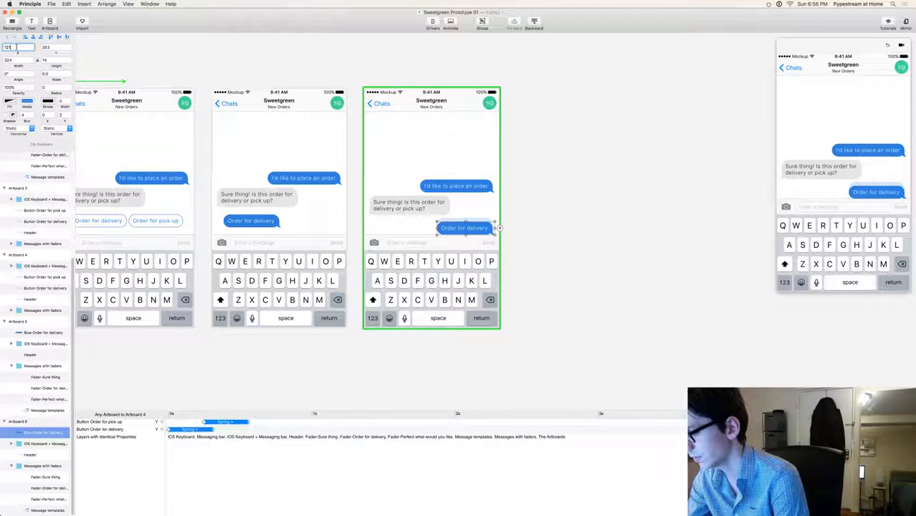
pyautogui.click(594, 220)
pyautogui.click(483, 228)
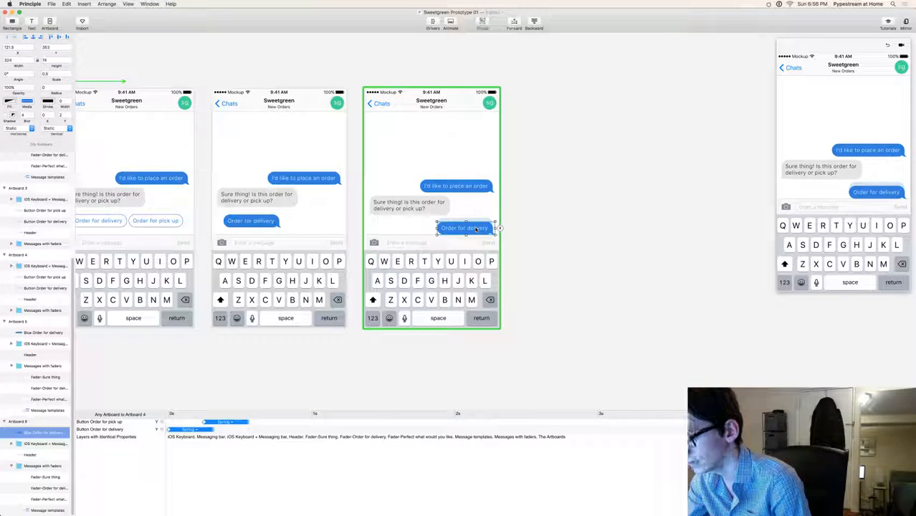
pyautogui.press('super+equal')
pyautogui.press('super+equal')
pyautogui.press('super+equal')
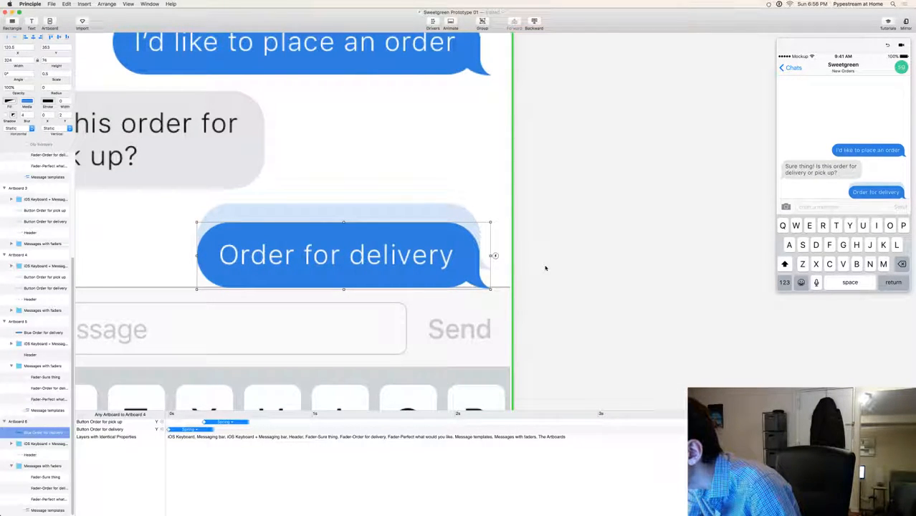
pyautogui.press('super+equal')
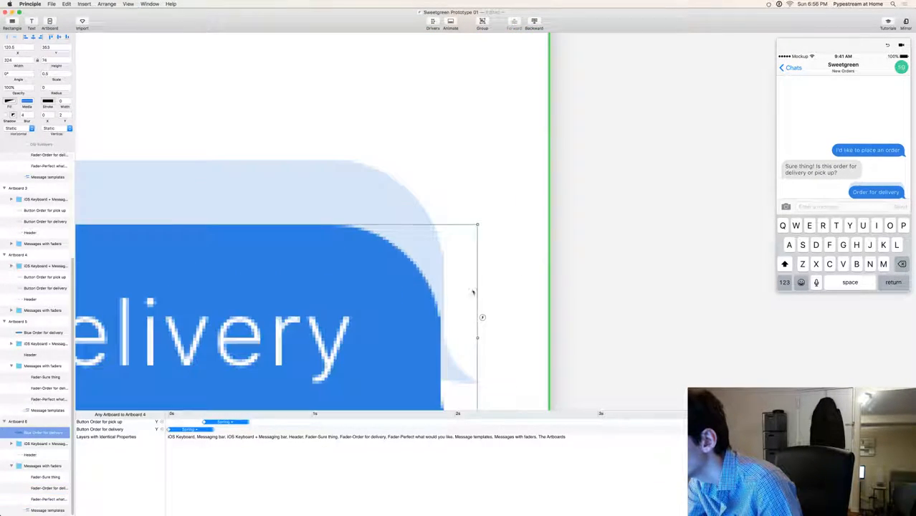
# Step: Set the blue bubble's X position on Artboard 6 to 121 and nudge it back up to Y 343 over the faded message
pyautogui.click(20, 47)
pyautogui.press('BackSpace')
pyautogui.press('BackSpace')
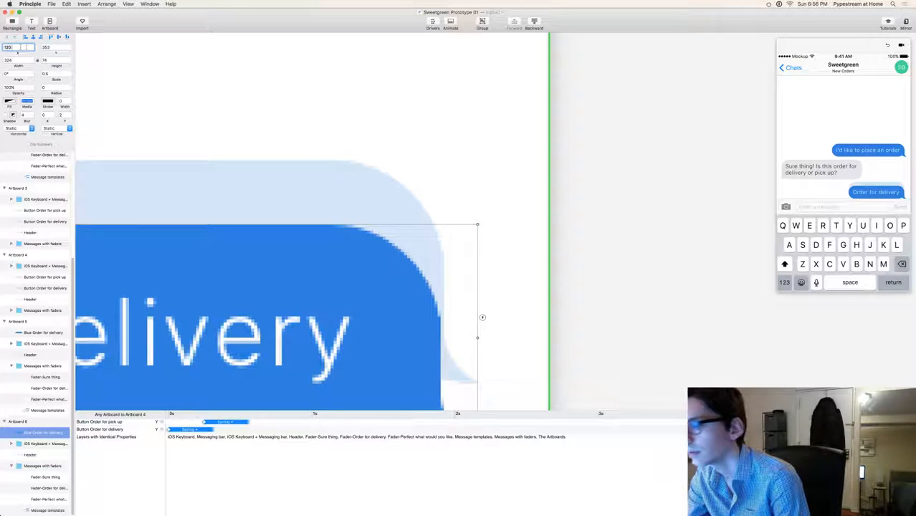
pyautogui.press('Return')
pyautogui.press('Up')
pyautogui.click(652, 182)
pyautogui.click(402, 322)
pyautogui.hotkey('shift', 'Up')
pyautogui.press('Up')
pyautogui.press('Down')
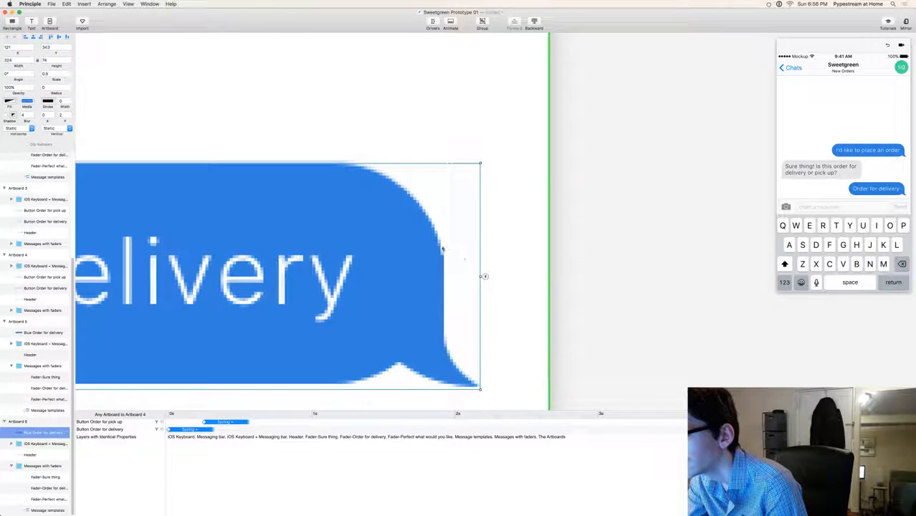
# Step: Set the blue bubble's Y position on Artboard 6 to 342.5 and check its fit over the faded message
pyautogui.click(53, 49)
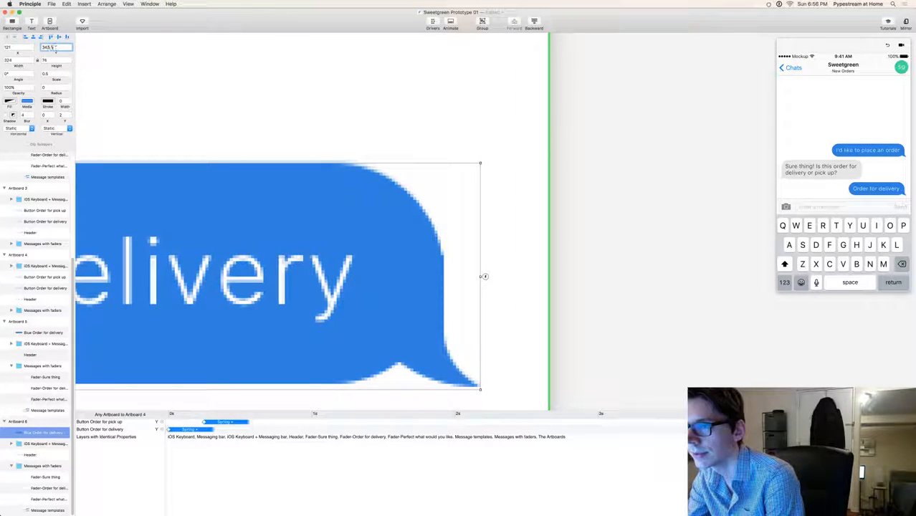
pyautogui.write('.5')
pyautogui.press('Return')
pyautogui.press('Up')
pyautogui.press('Down')
pyautogui.press('Up')
pyautogui.press('Up')
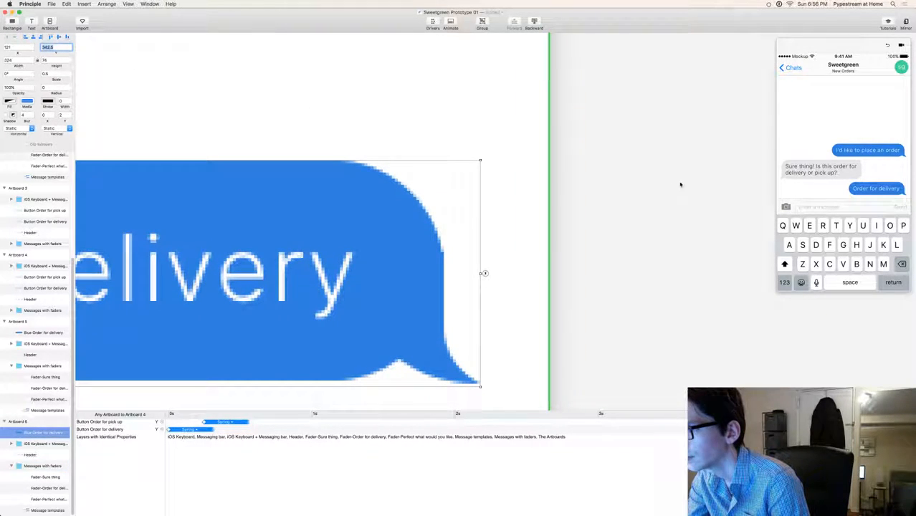
pyautogui.click(659, 180)
pyautogui.moveTo(298, 256); pyautogui.dragTo(644, 234)
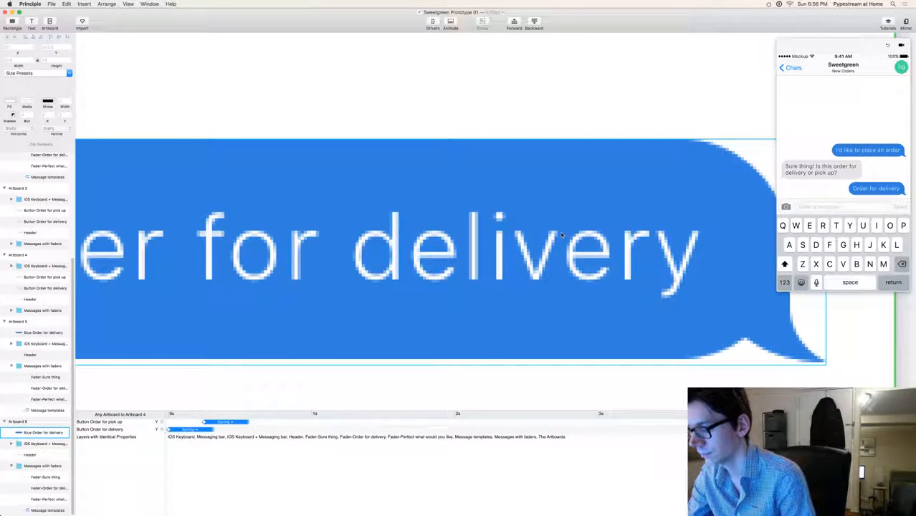
pyautogui.press('super+0')
pyautogui.click(480, 222)
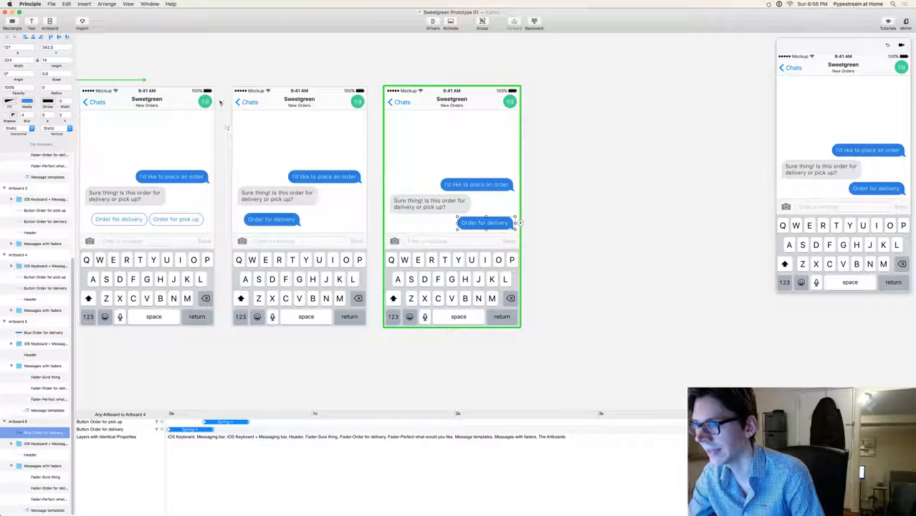
pyautogui.click(241, 109)
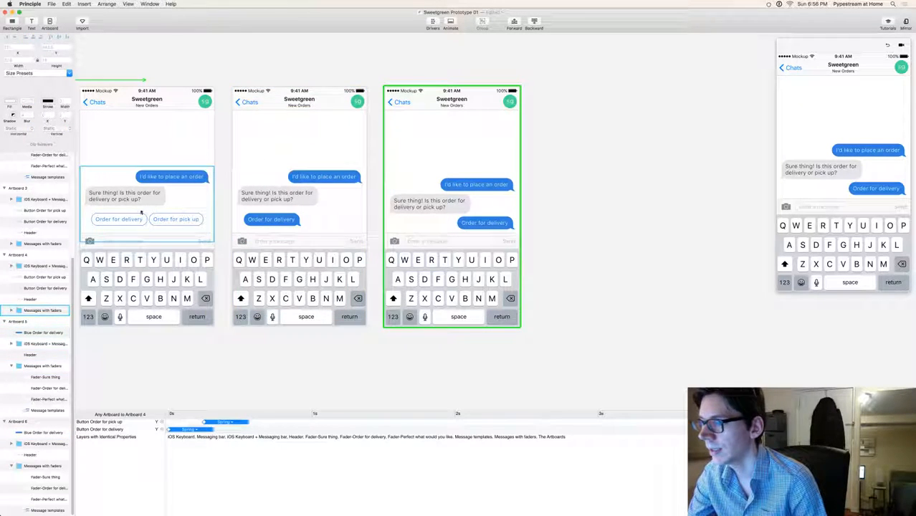
# Step: Add a Tap transition from the "Order for delivery" button on Artboard 4 to Artboard 5
pyautogui.click(118, 218)
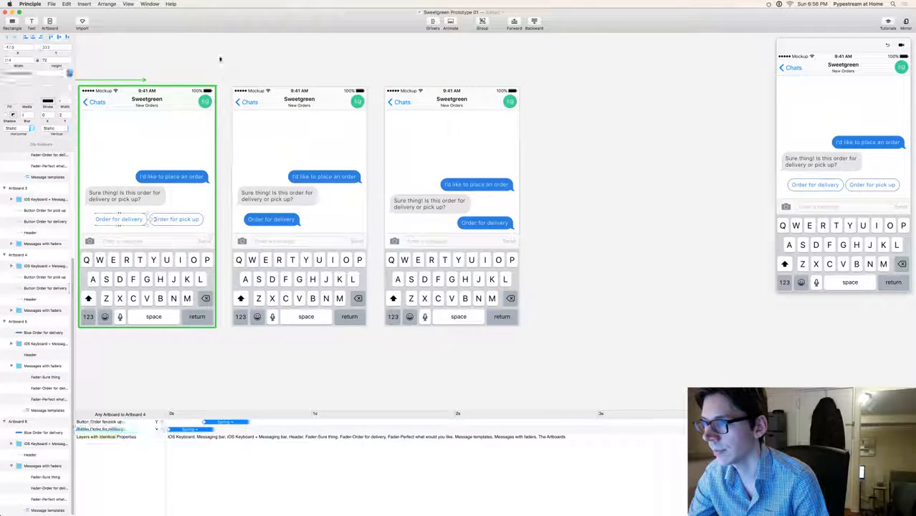
pyautogui.press('super+d')
pyautogui.keyDown('shift'); pyautogui.click(275, 228); pyautogui.keyUp('shift')
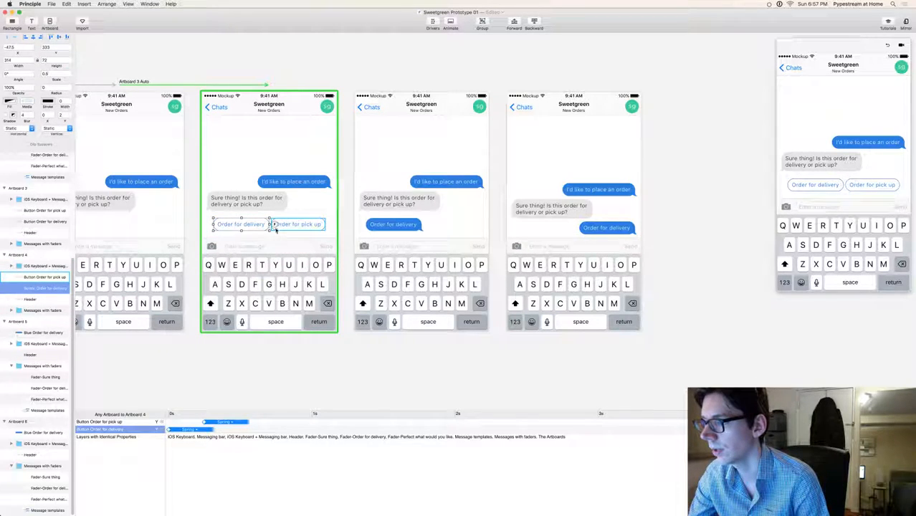
pyautogui.click(275, 226)
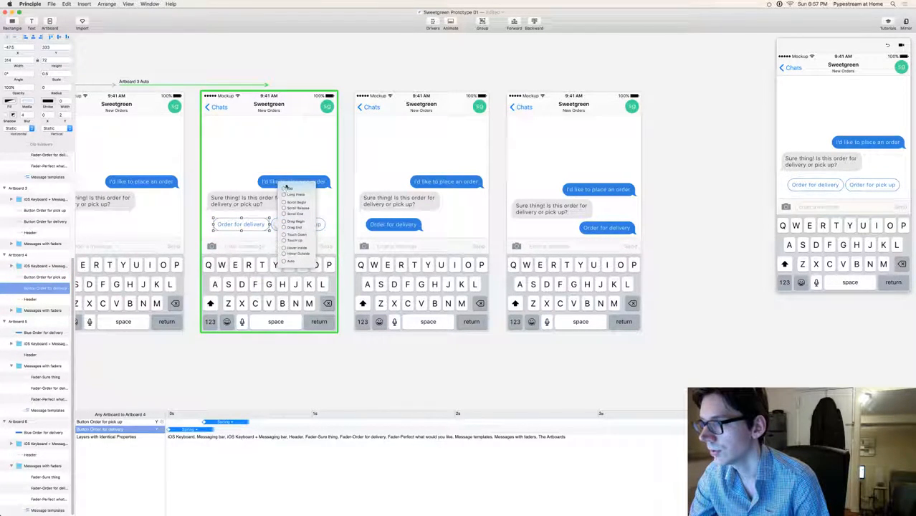
pyautogui.moveTo(285, 188); pyautogui.dragTo(400, 150)
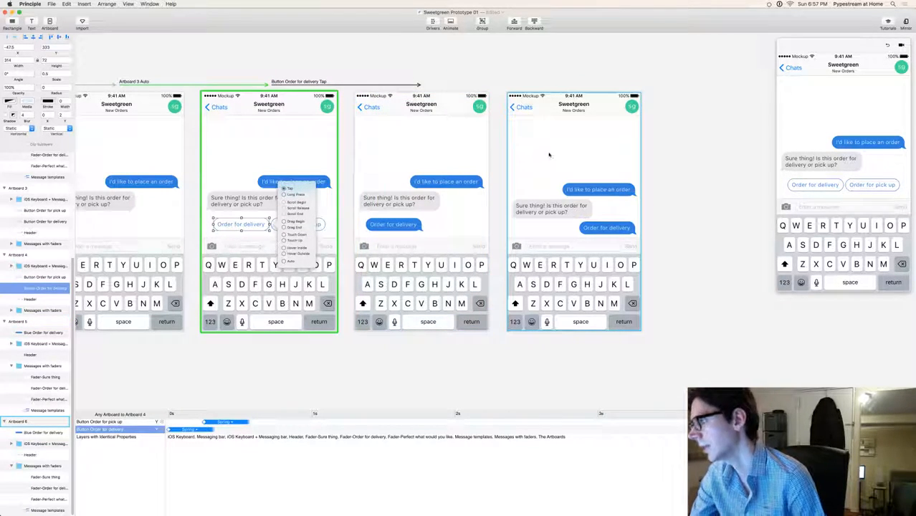
# Step: Start the preview from Artboard 4 and test tapping the "Order for delivery" button
pyautogui.moveTo(556, 72); pyautogui.dragTo(526, 73)
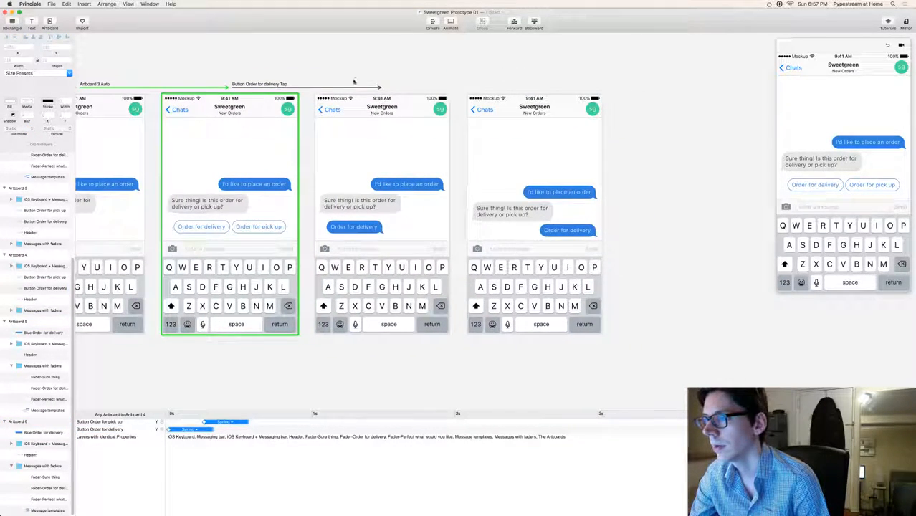
pyautogui.click(265, 128)
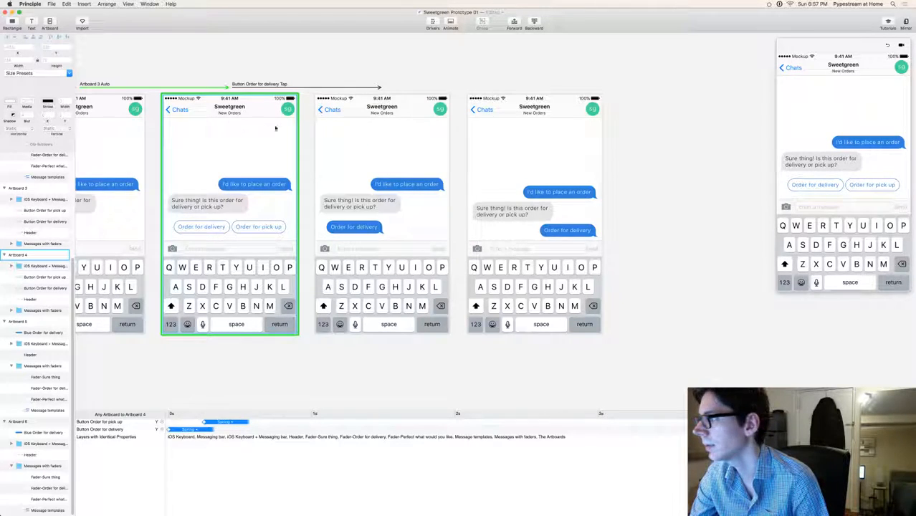
pyautogui.click(812, 185)
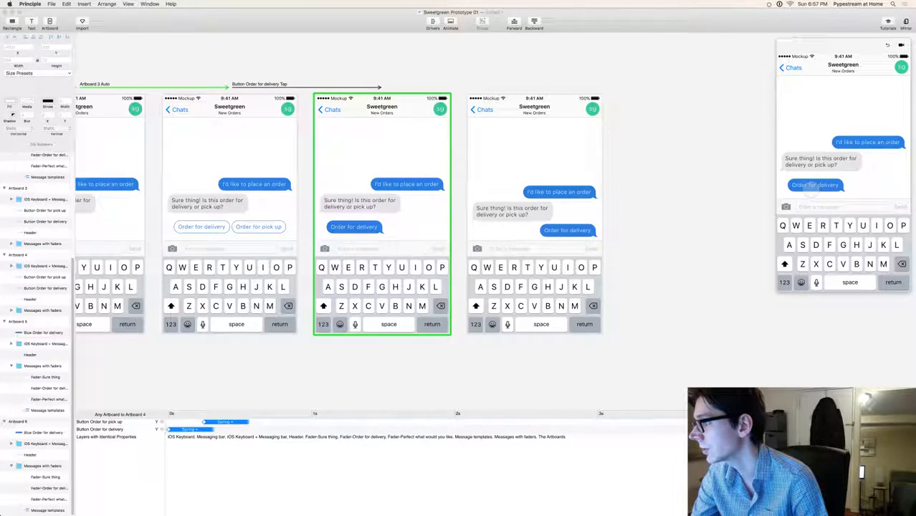
# Step: Connect Artboard 5 to Artboard 6 with an Auto transition
pyautogui.click(357, 140)
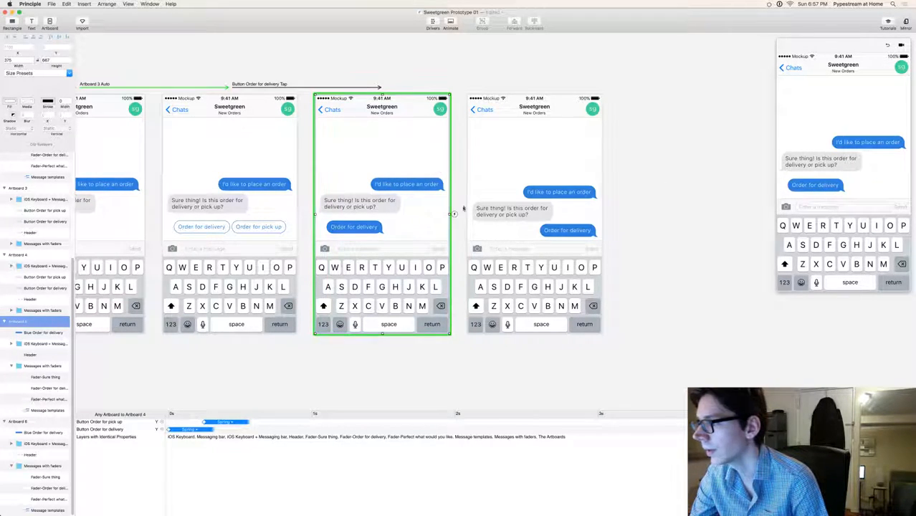
pyautogui.click(451, 213)
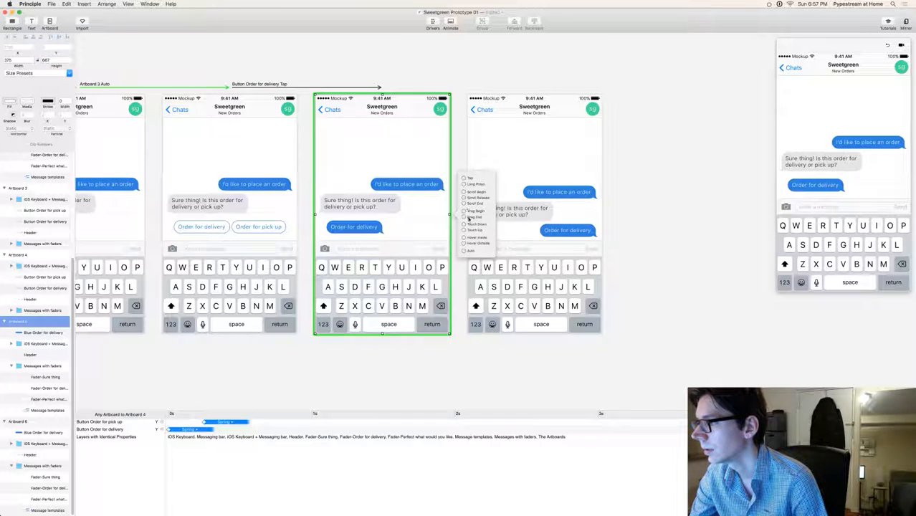
pyautogui.moveTo(464, 250); pyautogui.dragTo(496, 155)
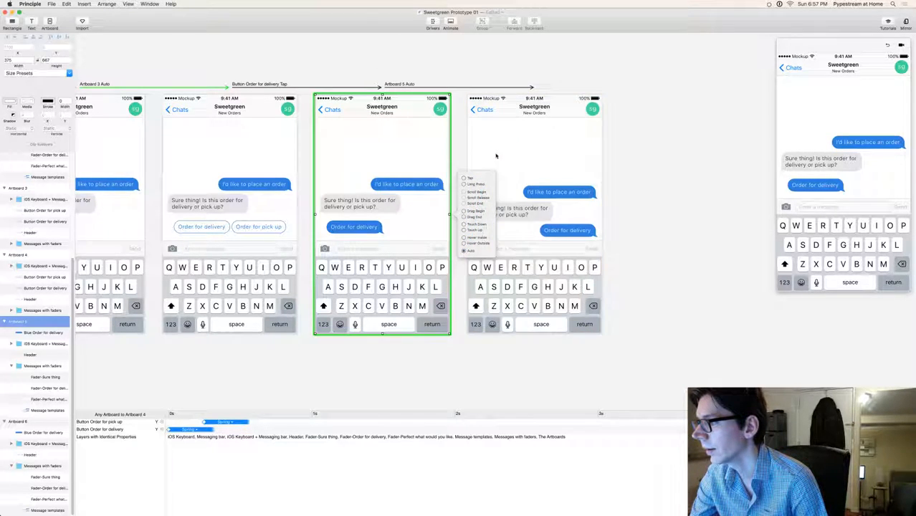
# Step: Change the easing of the blue bubble's X movement to Spring in the Artboard 5 Auto transition
pyautogui.click(453, 87)
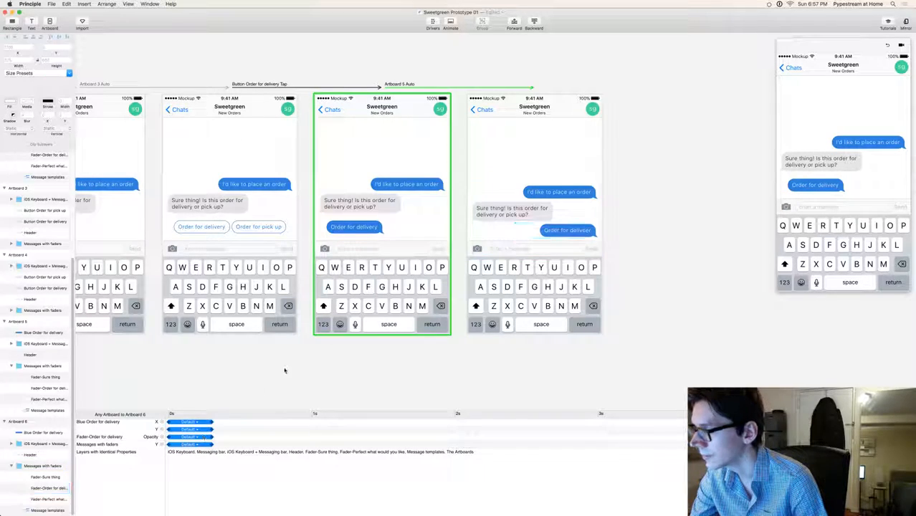
pyautogui.click(195, 423)
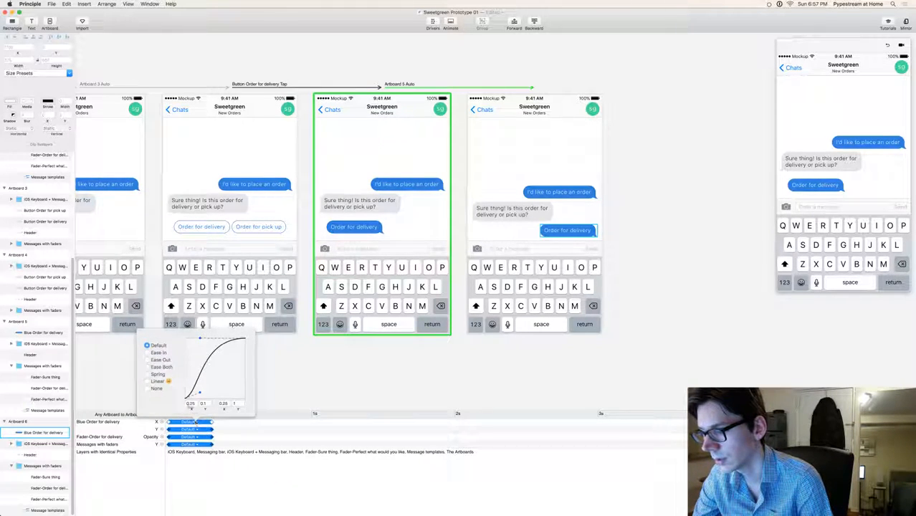
pyautogui.click(148, 375)
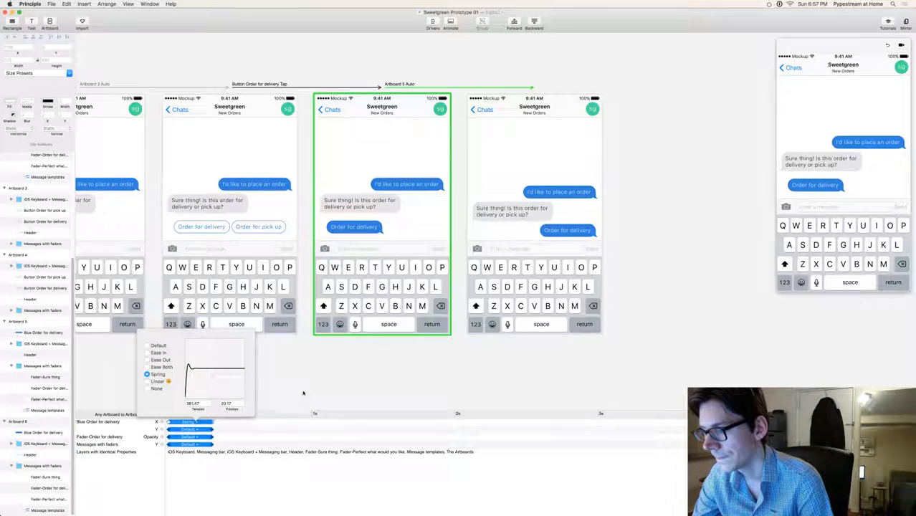
pyautogui.click(310, 389)
# Step: Compare the spring settings of the blue bubble's X movement with those of the "Order for pick up" button in the Artboard 3 Auto transition
pyautogui.click(213, 228)
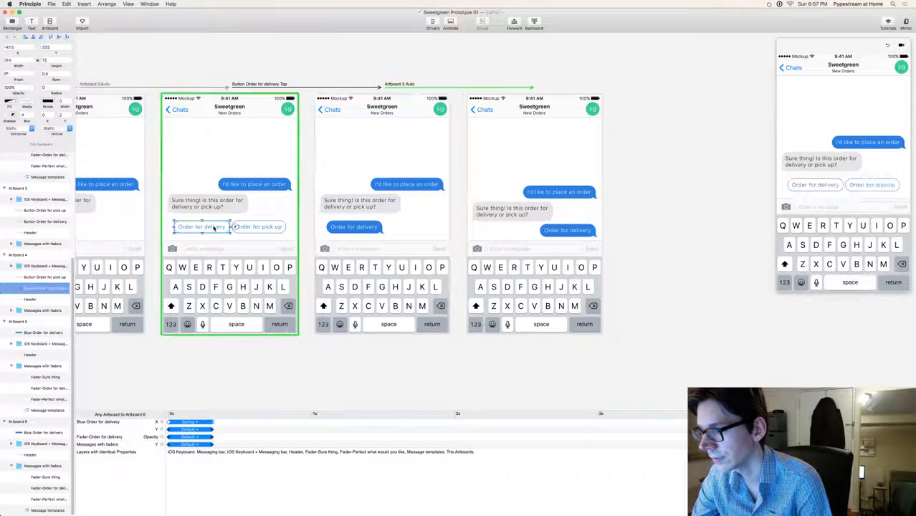
pyautogui.click(195, 422)
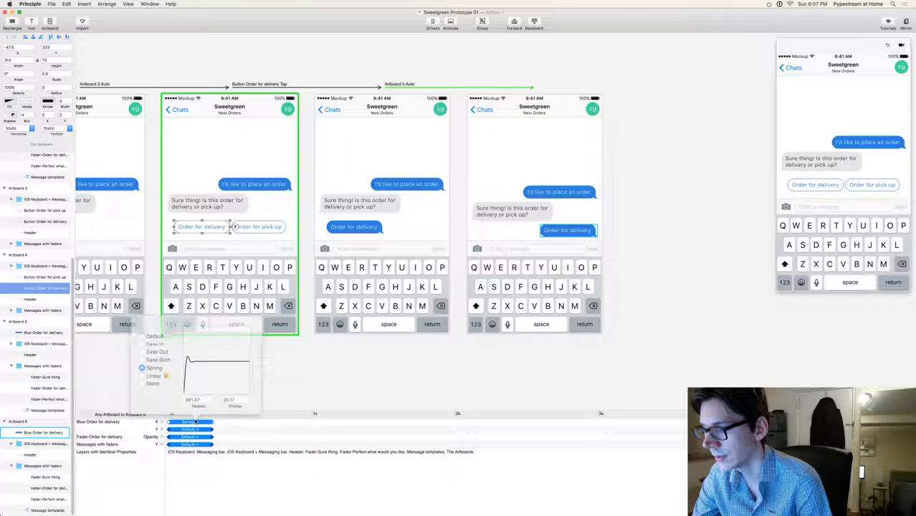
pyautogui.click(328, 391)
pyautogui.moveTo(206, 375); pyautogui.dragTo(396, 378)
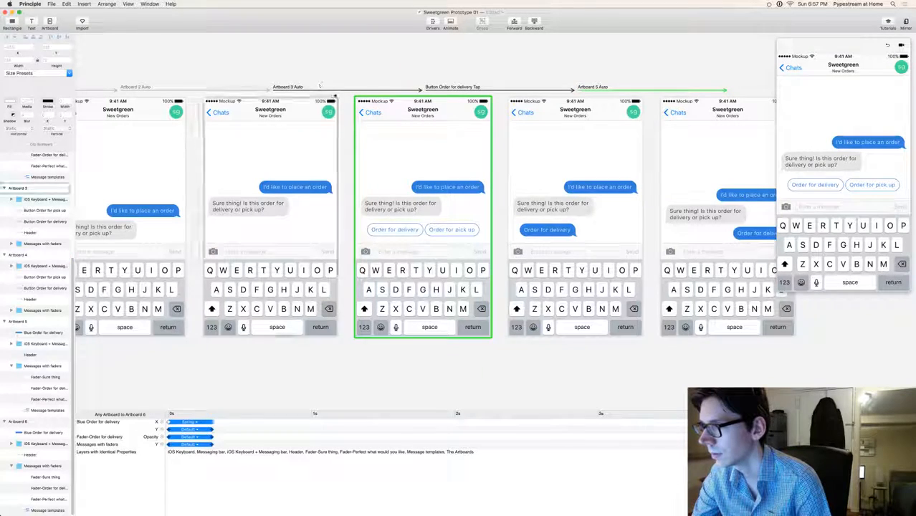
pyautogui.click(451, 229)
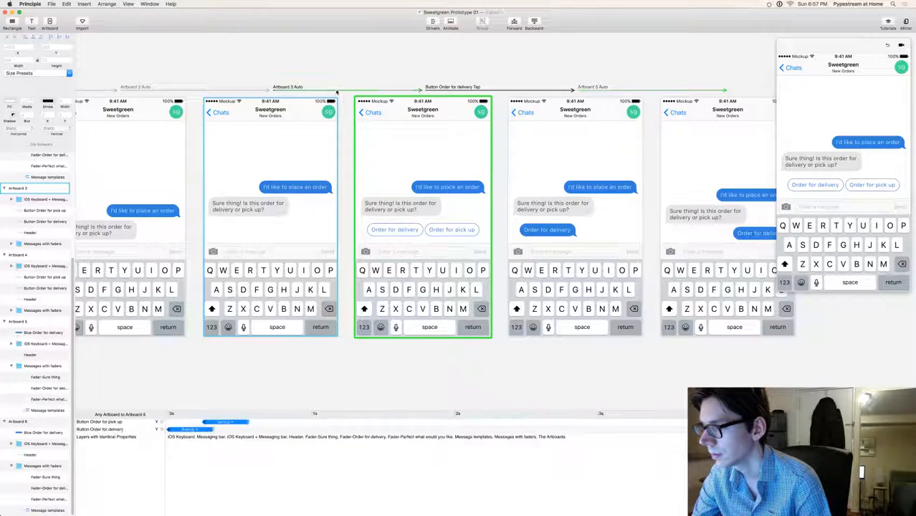
pyautogui.click(229, 423)
pyautogui.click(435, 379)
# Step: Set the spring tension of the blue bubble's X movement to 700 in the Artboard 5 Auto transition
pyautogui.moveTo(532, 381); pyautogui.dragTo(263, 409)
pyautogui.click(294, 255)
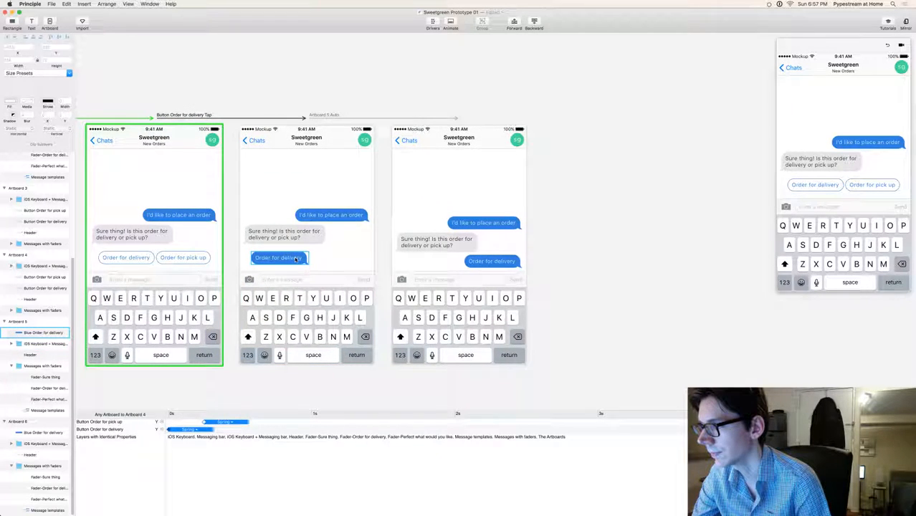
pyautogui.click(391, 119)
pyautogui.click(193, 423)
pyautogui.click(191, 406)
pyautogui.write('700')
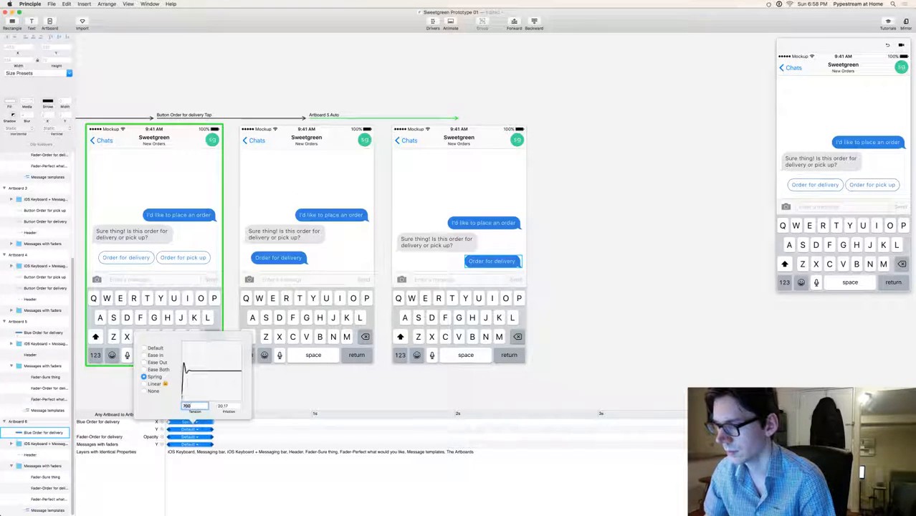
pyautogui.click(298, 382)
# Step: Recheck the "Order for pick up" button's spring tension and friction in the Artboard 3 Auto transition
pyautogui.hscroll(-6, 389, 379)
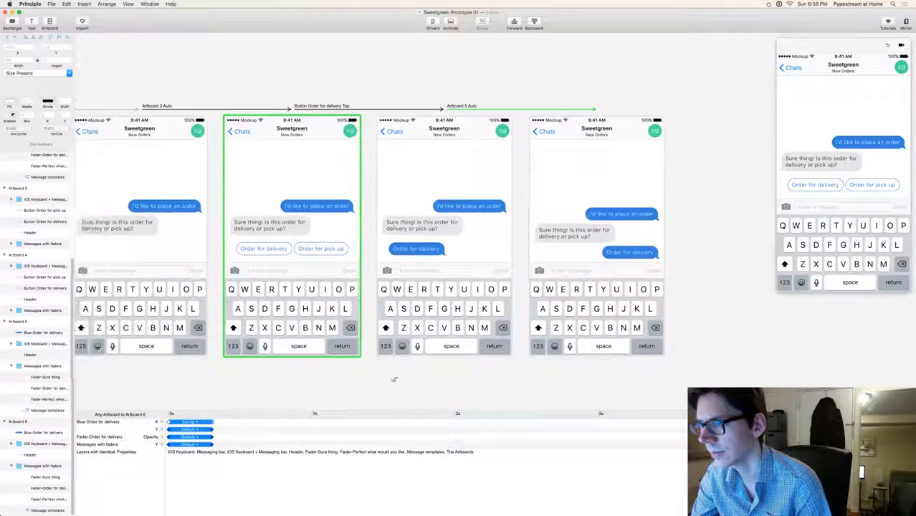
pyautogui.hscroll(-5, 248, 168)
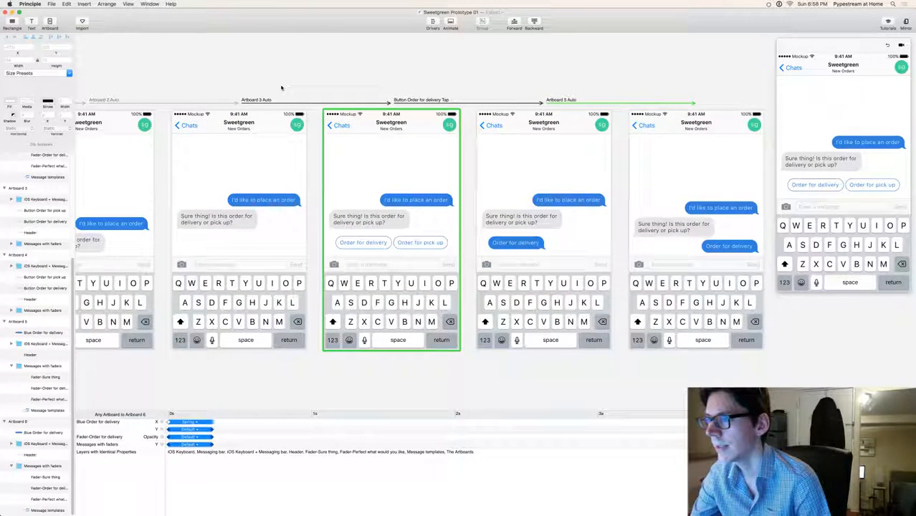
pyautogui.moveTo(270, 80); pyautogui.dragTo(316, 71)
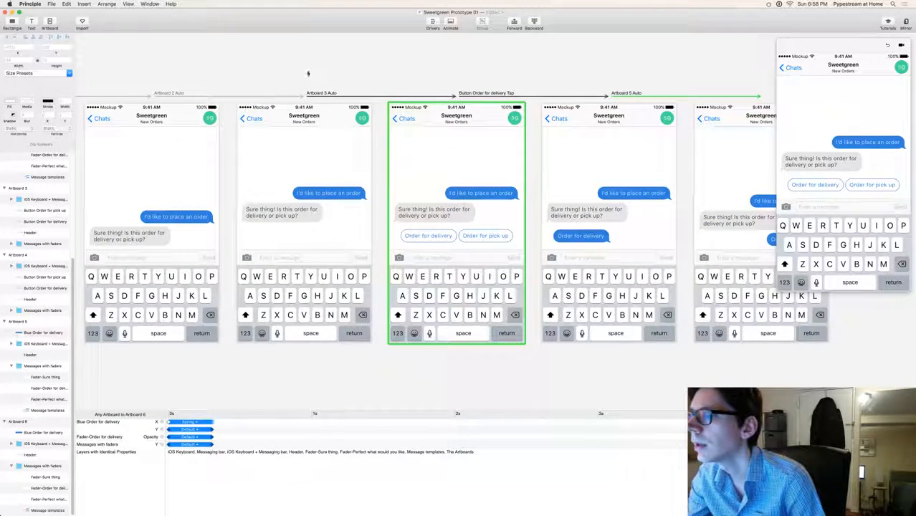
pyautogui.click(309, 92)
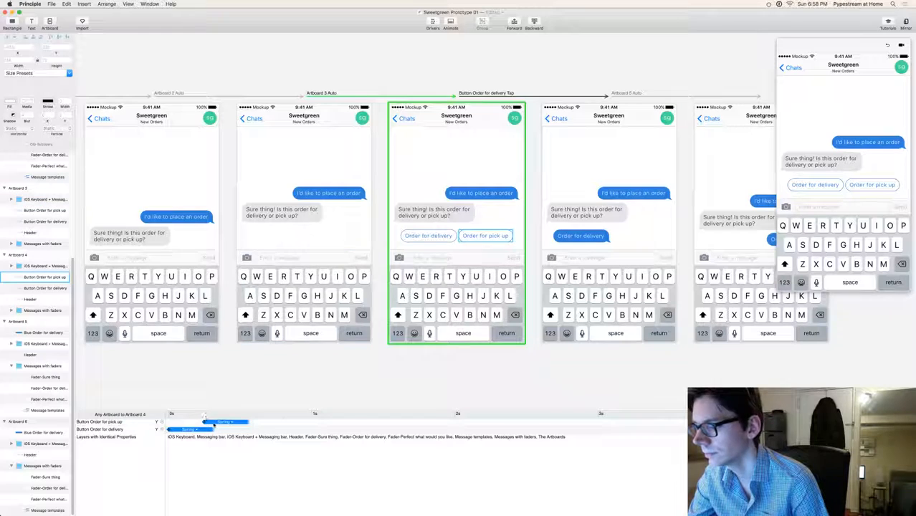
pyautogui.click(231, 423)
pyautogui.click(421, 383)
# Step: Fine-tune the blue bubble's X spring tension to 700.1 in the Artboard 5 Auto transition and test the delivery button in the preview
pyautogui.moveTo(523, 381); pyautogui.dragTo(205, 379)
pyautogui.click(283, 236)
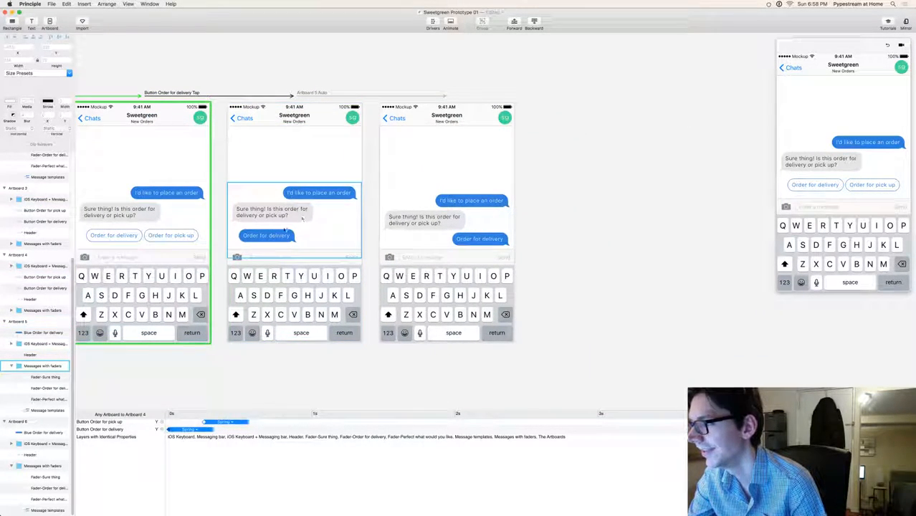
pyautogui.click(311, 92)
pyautogui.click(194, 423)
pyautogui.click(193, 424)
pyautogui.click(191, 405)
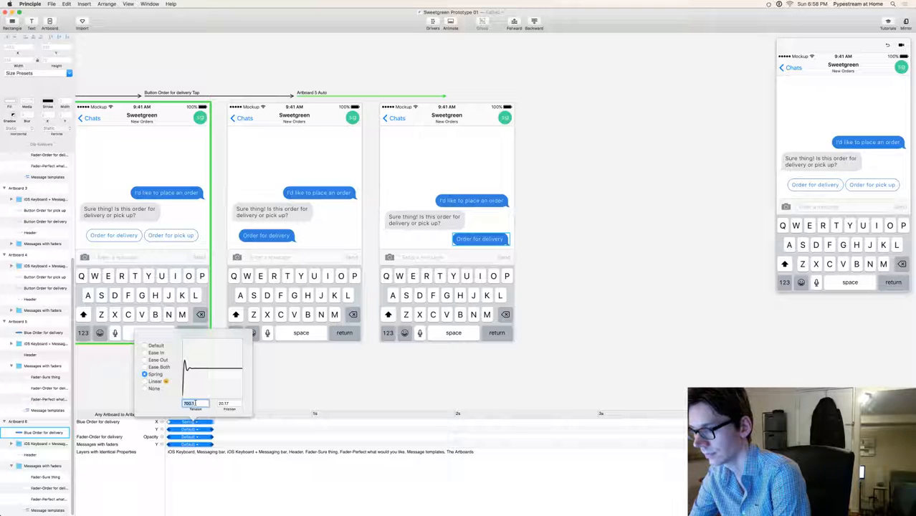
pyautogui.click(266, 394)
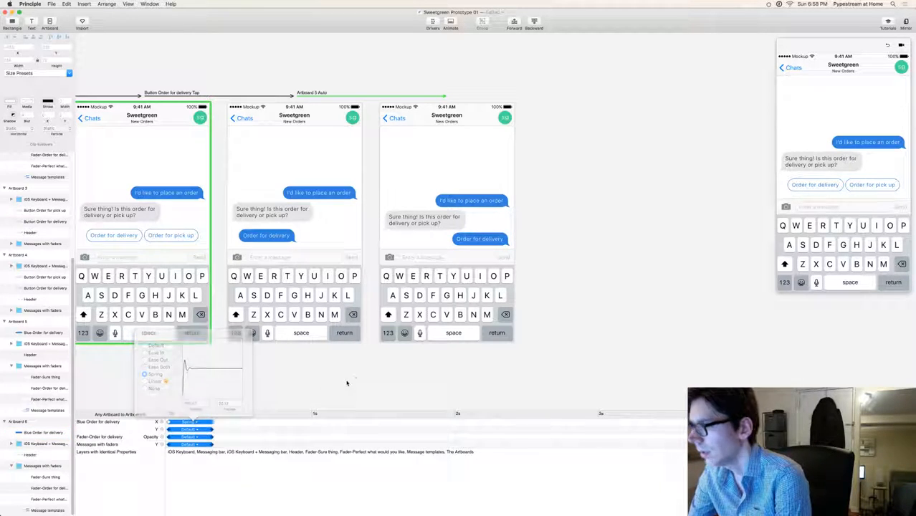
pyautogui.click(815, 185)
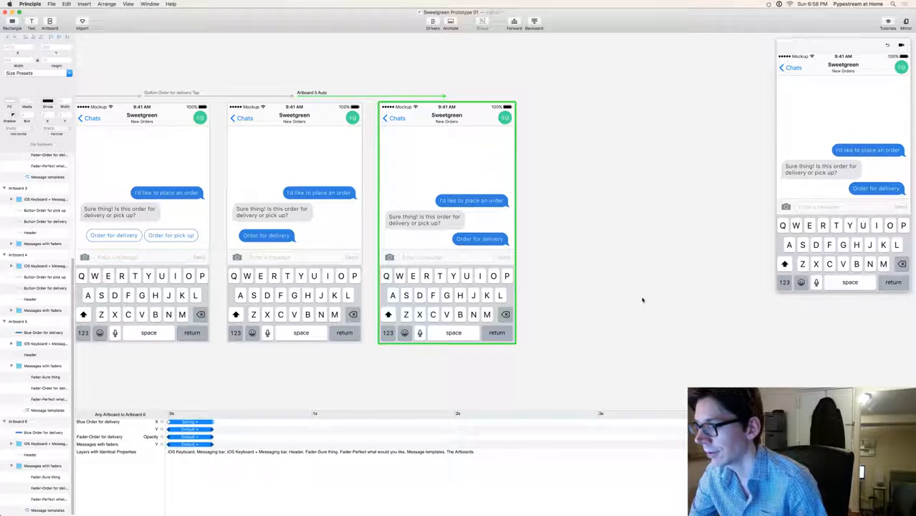
# Step: Change the easing of the blue bubble's Y movement to Spring and replay the transition from Artboard 5 in the preview
pyautogui.click(193, 429)
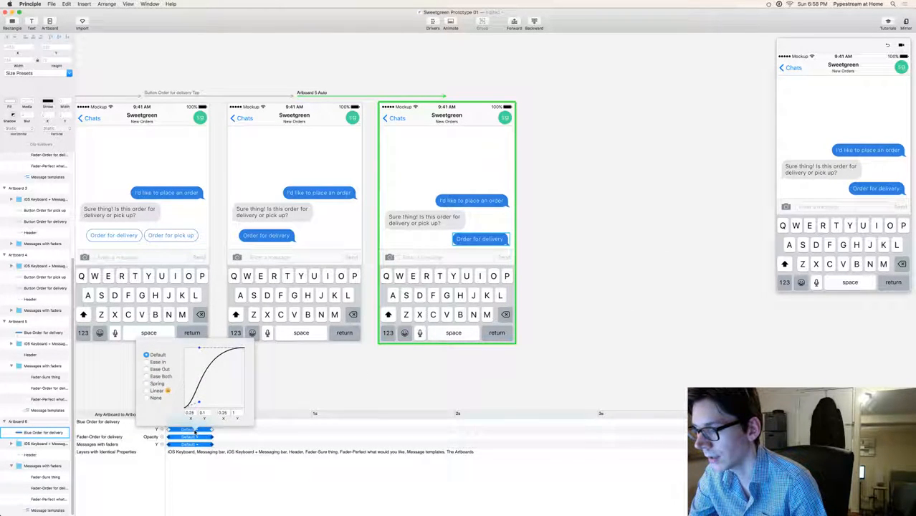
pyautogui.click(157, 384)
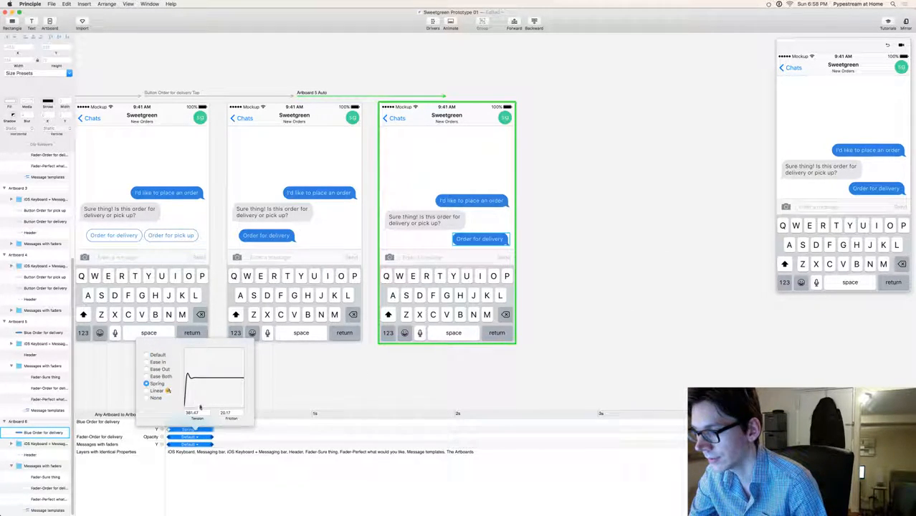
pyautogui.click(269, 403)
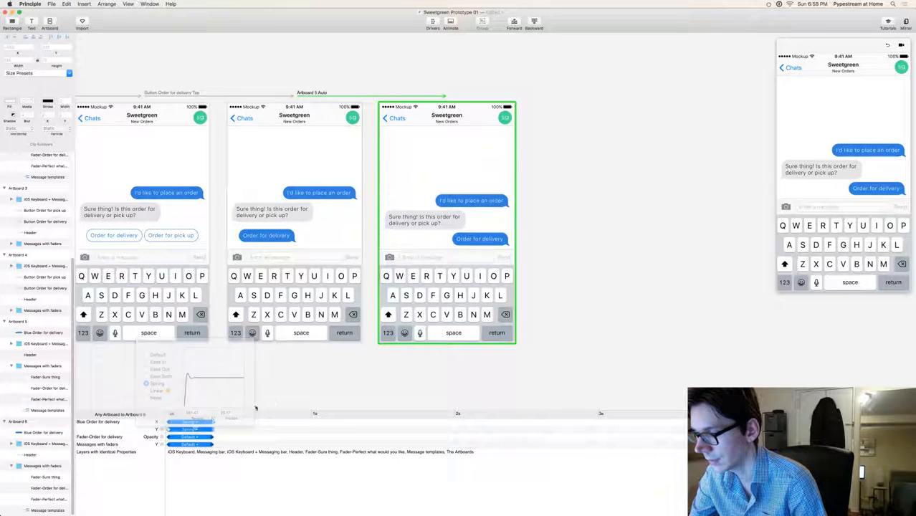
pyautogui.click(196, 424)
pyautogui.click(312, 389)
pyautogui.click(357, 221)
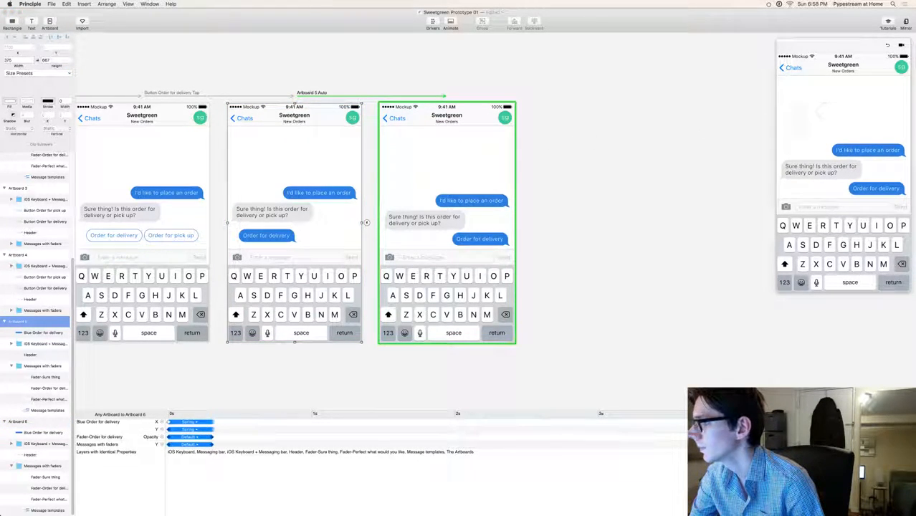
pyautogui.click(564, 215)
# Step: Check the opacity of the "Fader-Order for delivery" layer in Artboard 6 and replay the delivery transition from Artboard 4 in the preview
pyautogui.click(427, 226)
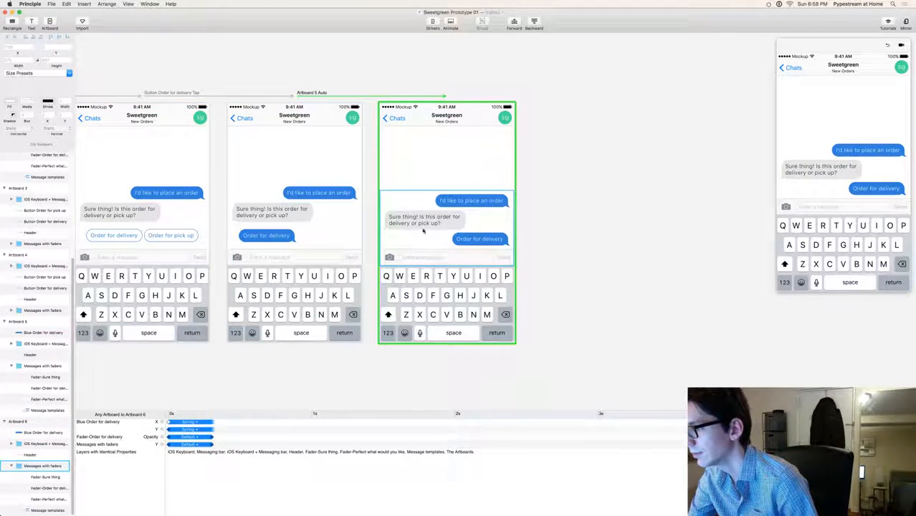
pyautogui.doubleClick(429, 245)
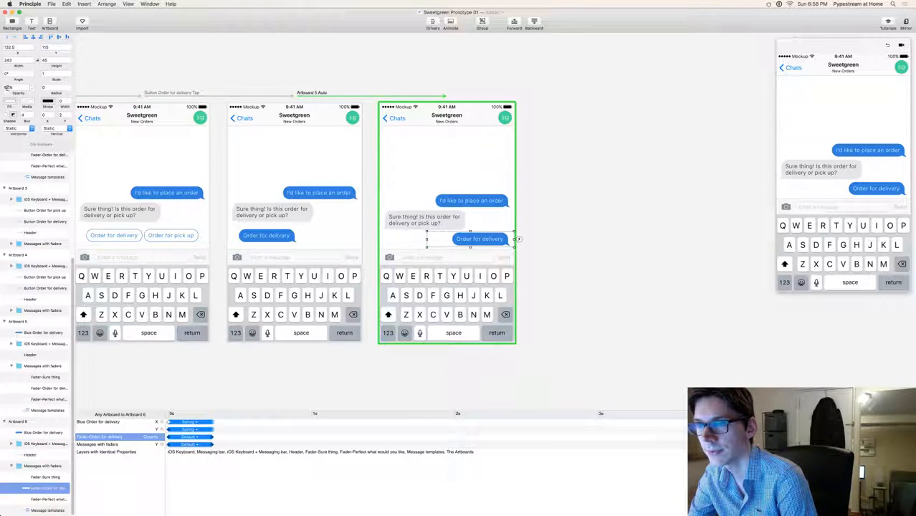
pyautogui.click(674, 215)
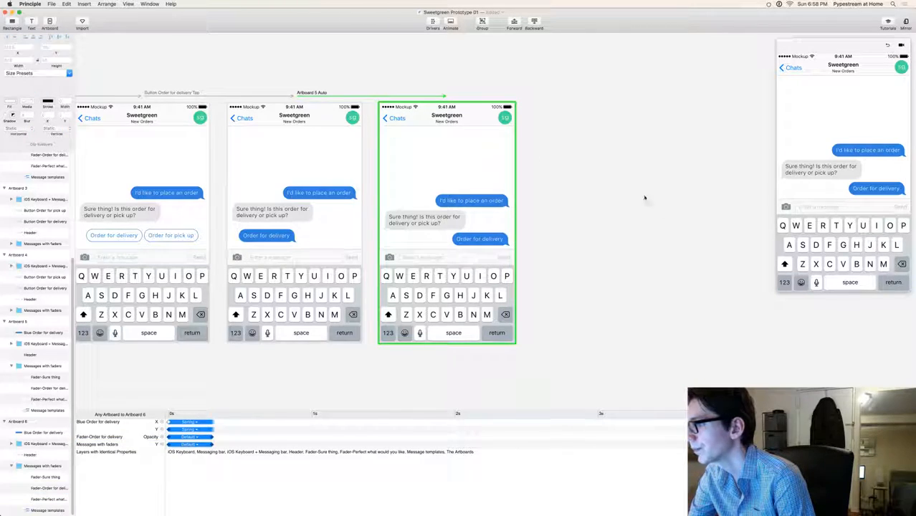
pyautogui.click(168, 149)
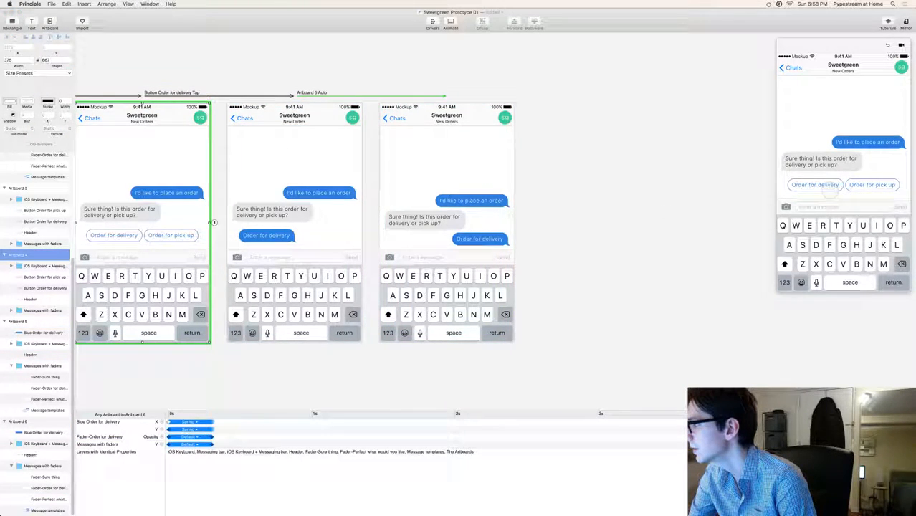
pyautogui.click(813, 185)
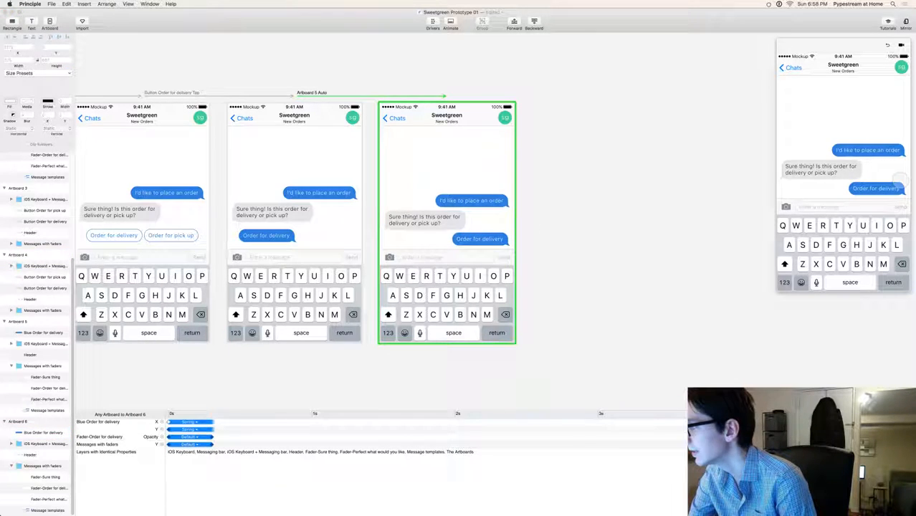
pyautogui.click(210, 218)
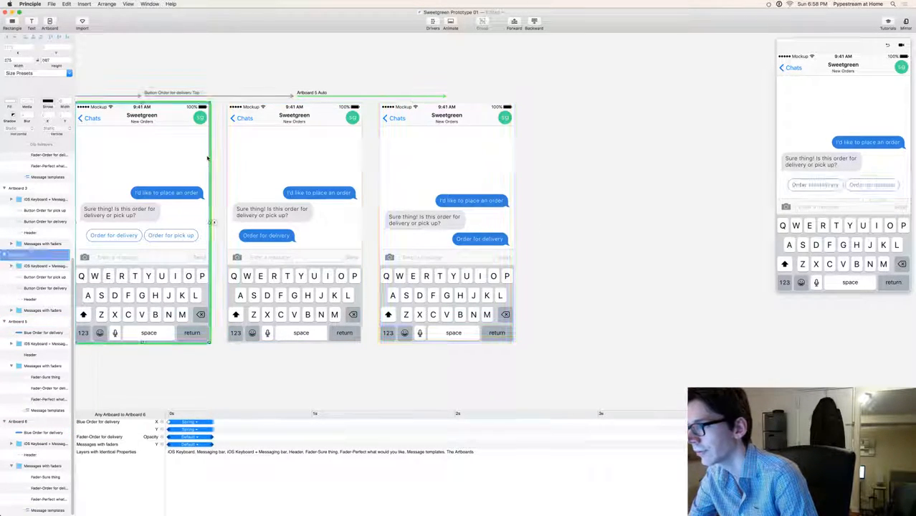
pyautogui.click(816, 185)
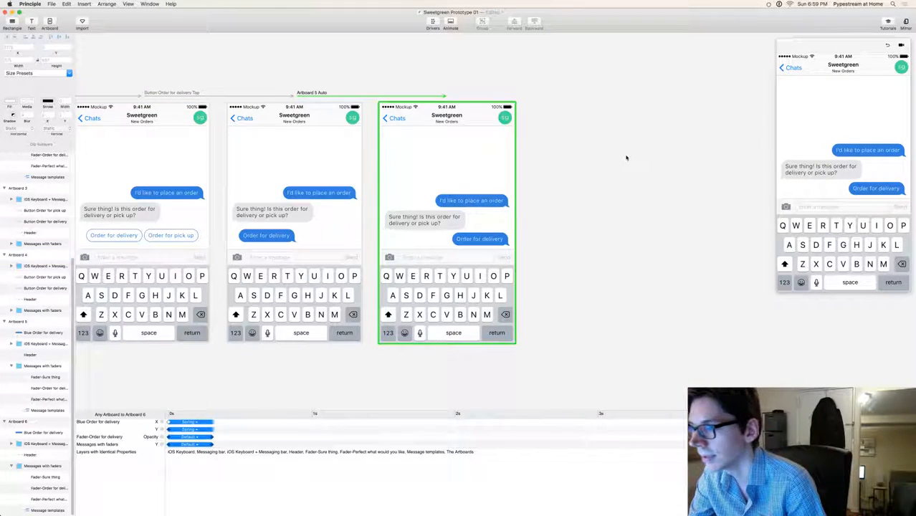
# Step: Set the opacity of the "Fader-Order for delivery" layer in Artboard 6 to 100%, matching the same layer in Artboard 5
pyautogui.hscroll(-3, 601, 155)
pyautogui.scroll(-2, 601, 155)
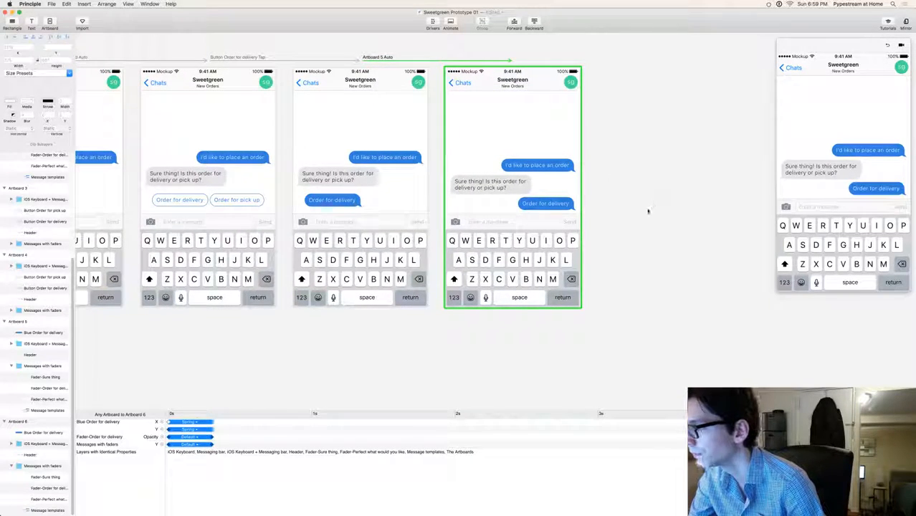
pyautogui.click(193, 200)
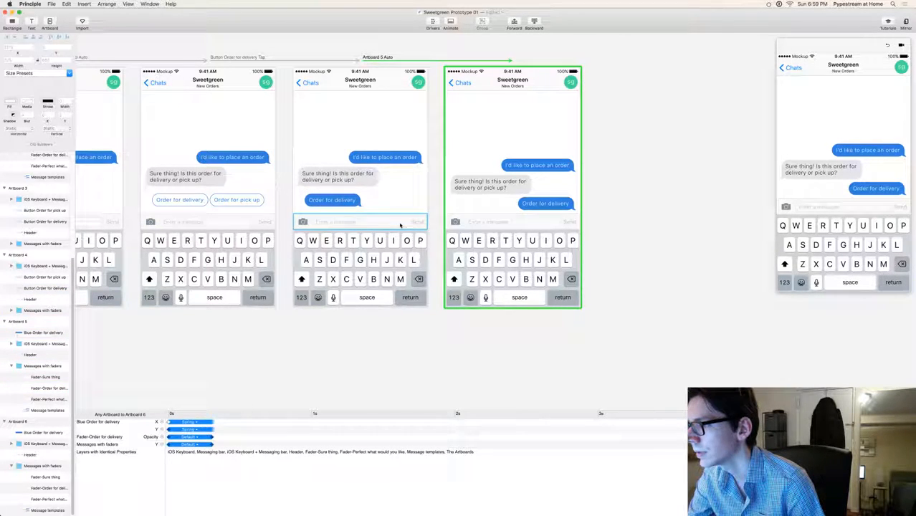
pyautogui.click(391, 195)
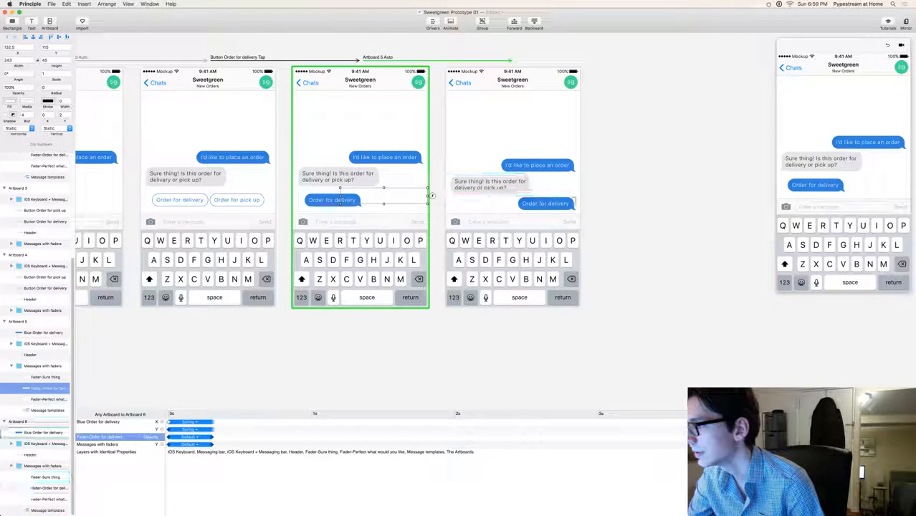
pyautogui.click(547, 201)
pyautogui.hotkey('shift', 'Down')
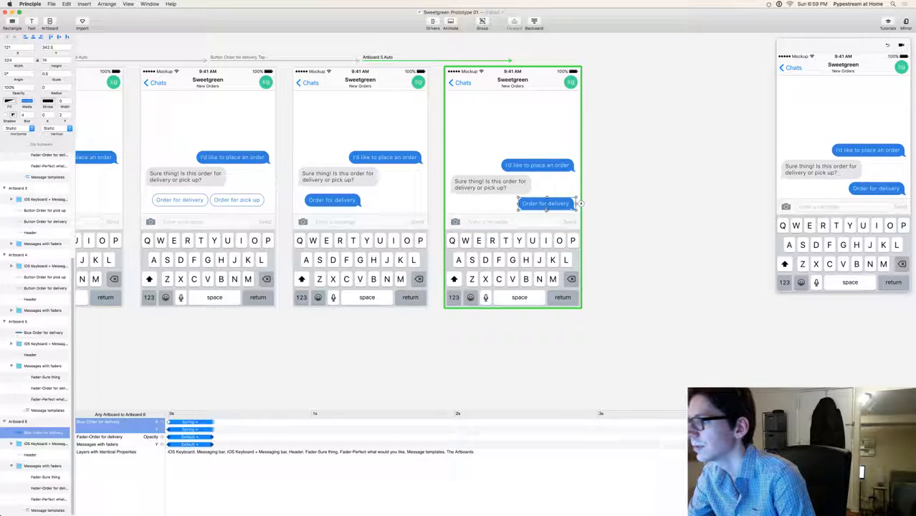
pyautogui.click(511, 205)
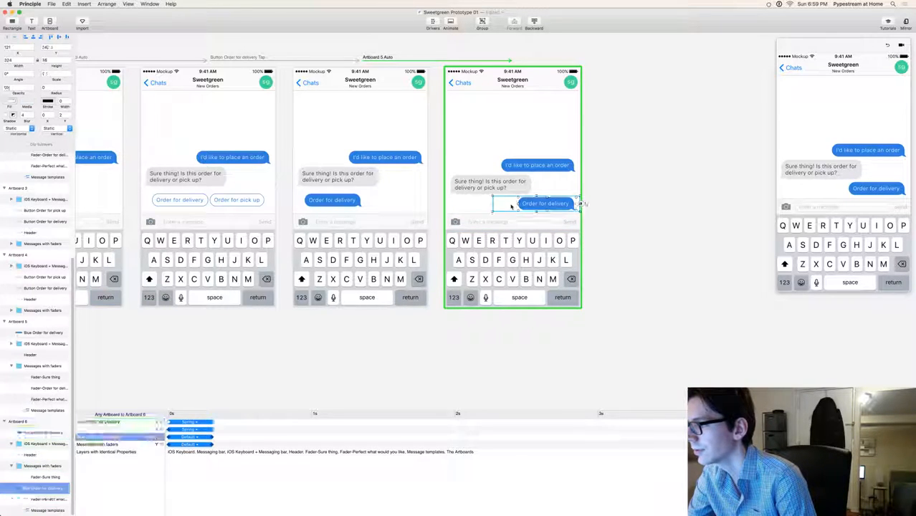
pyautogui.click(5, 87)
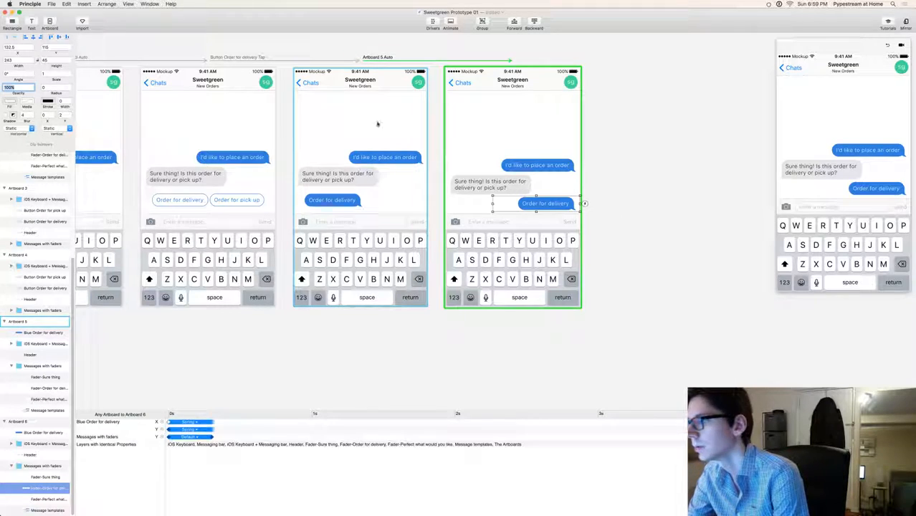
# Step: Test the "Order for delivery" button in the preview and compare its motion with the CYO Walkthrough.mov reference video in QuickTime Player
pyautogui.click(203, 108)
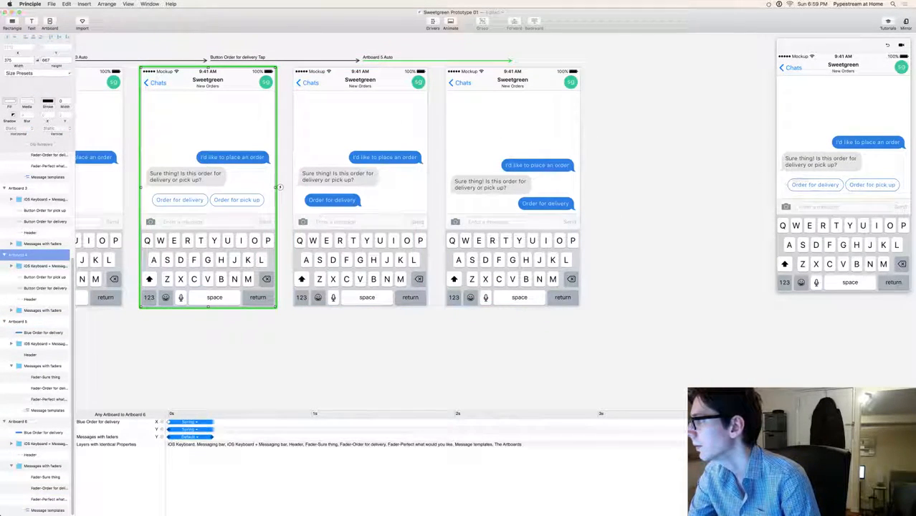
pyautogui.click(804, 185)
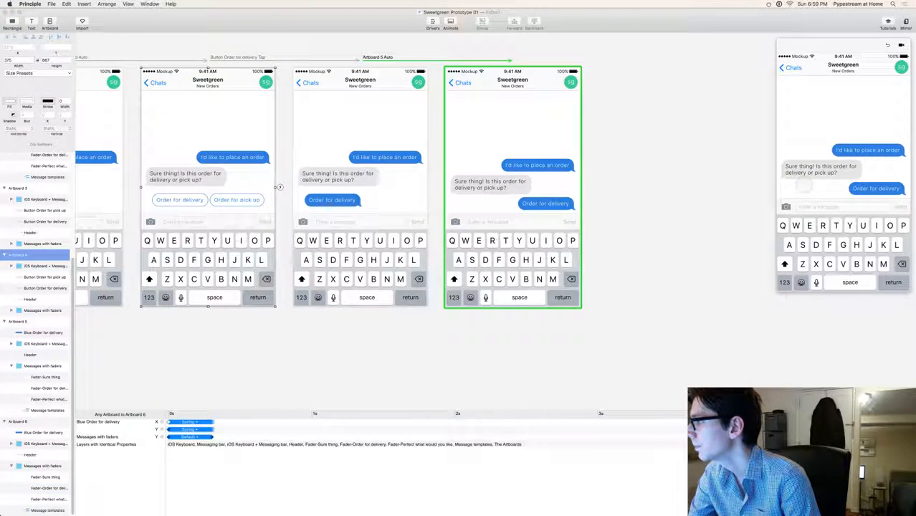
pyautogui.click(887, 46)
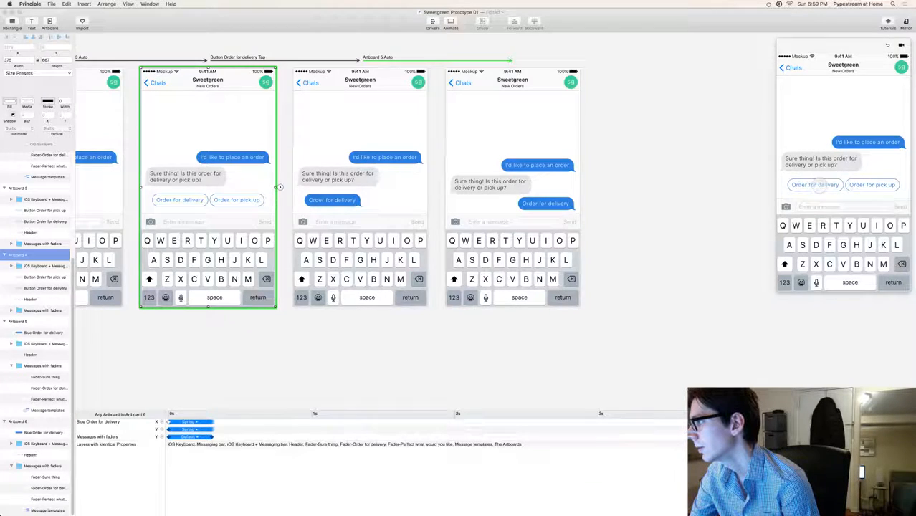
pyautogui.click(815, 184)
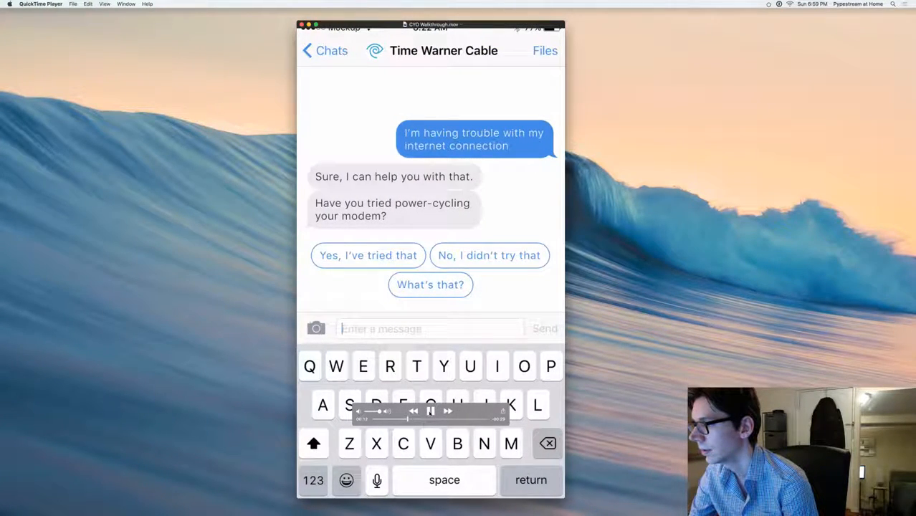
pyautogui.click(430, 411)
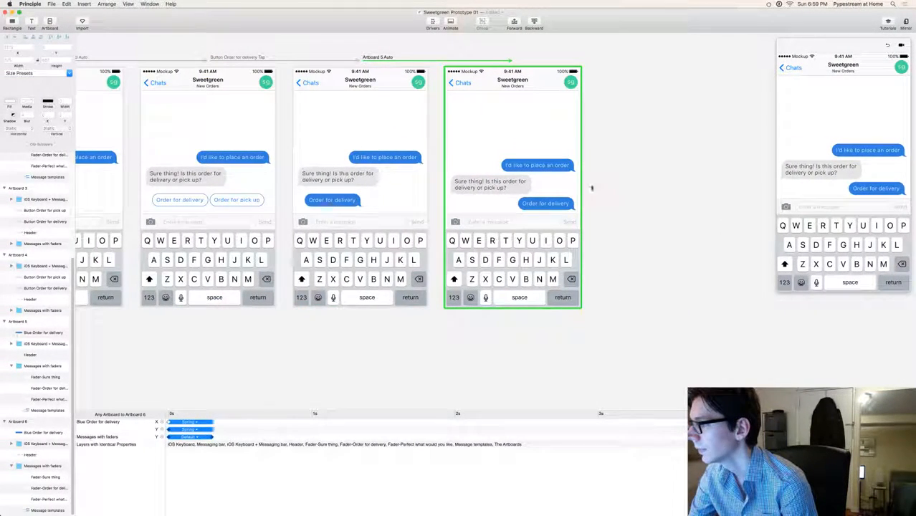
# Step: Back in Principle, replay the "Order for delivery" transition in the preview from Artboard 4 and from Artboard 3
pyautogui.click(523, 183)
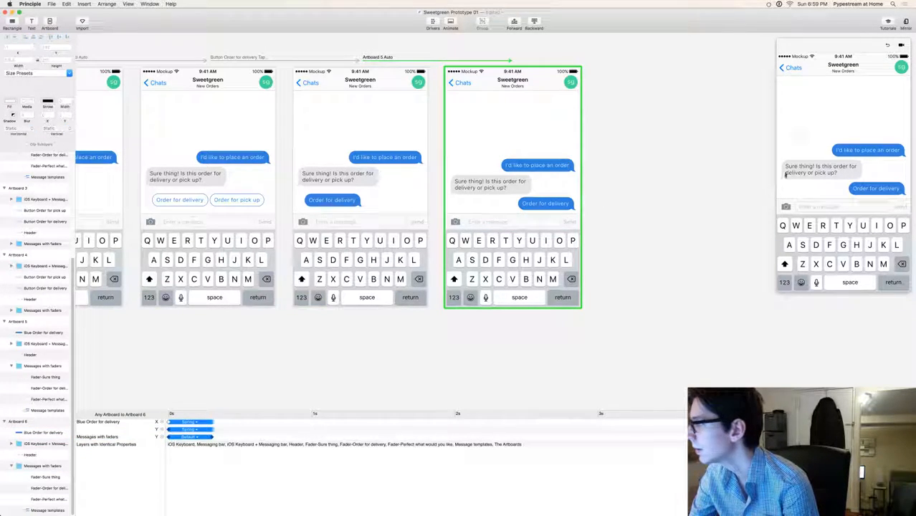
pyautogui.click(219, 127)
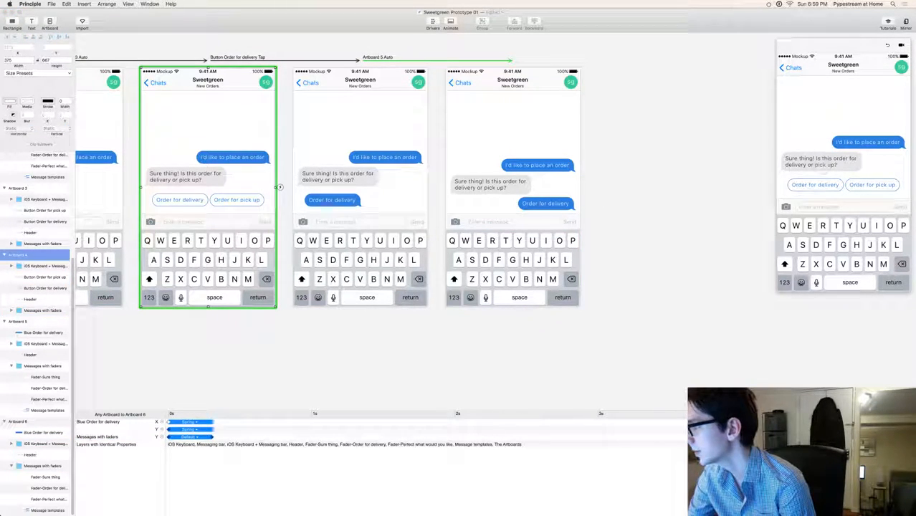
pyautogui.click(815, 185)
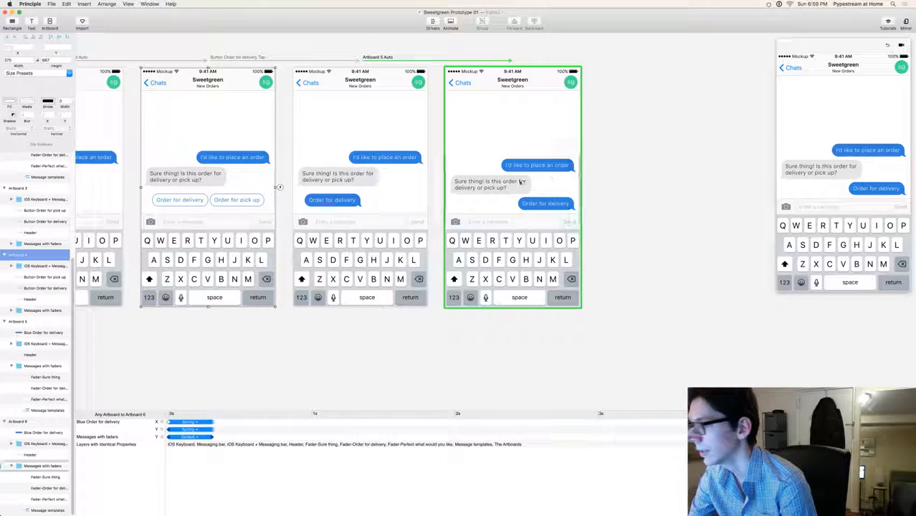
pyautogui.click(89, 117)
pyautogui.click(813, 185)
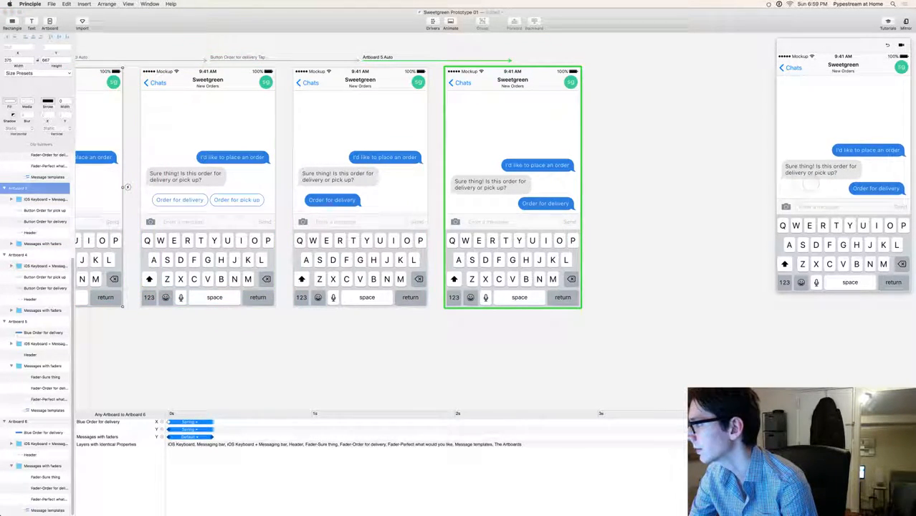
pyautogui.click(680, 183)
pyautogui.click(873, 187)
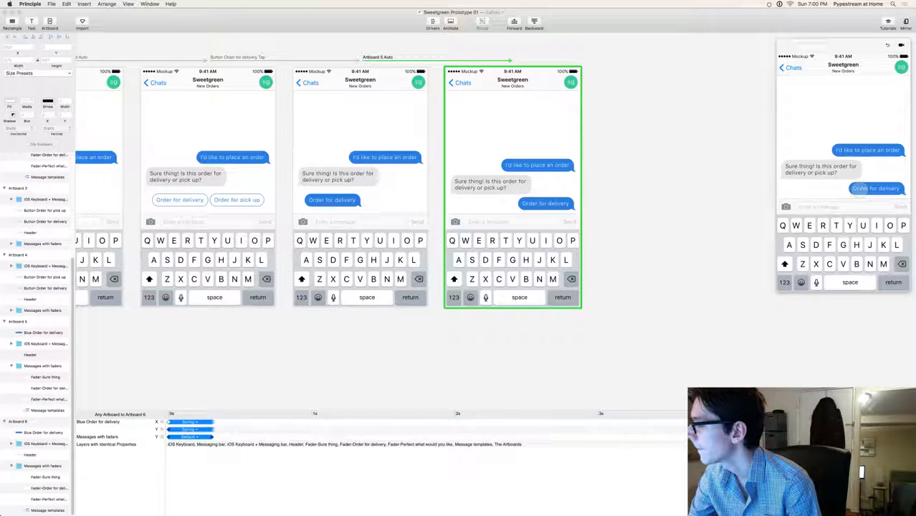
pyautogui.click(655, 288)
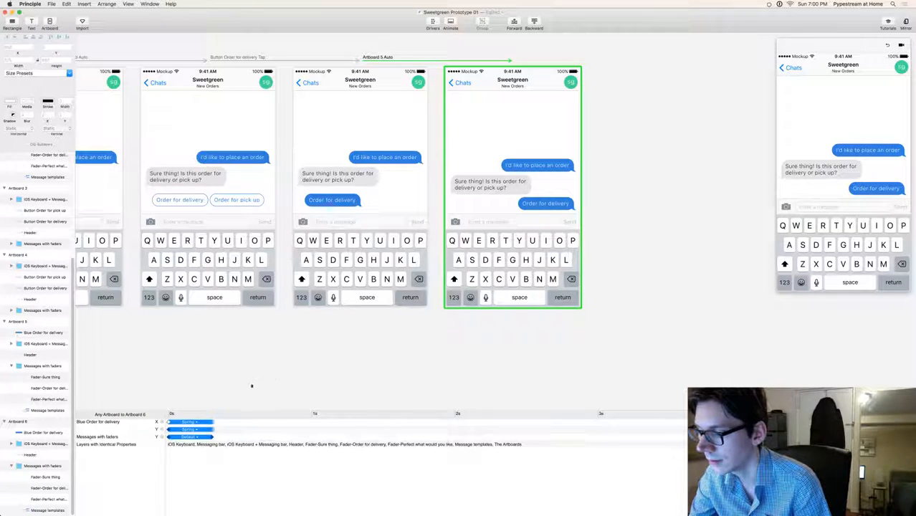
# Step: Try the Default easing on the blue bubble's X movement in the Artboard 5 Auto transition and test it from Artboard 4
pyautogui.click(192, 422)
pyautogui.click(154, 347)
pyautogui.click(346, 367)
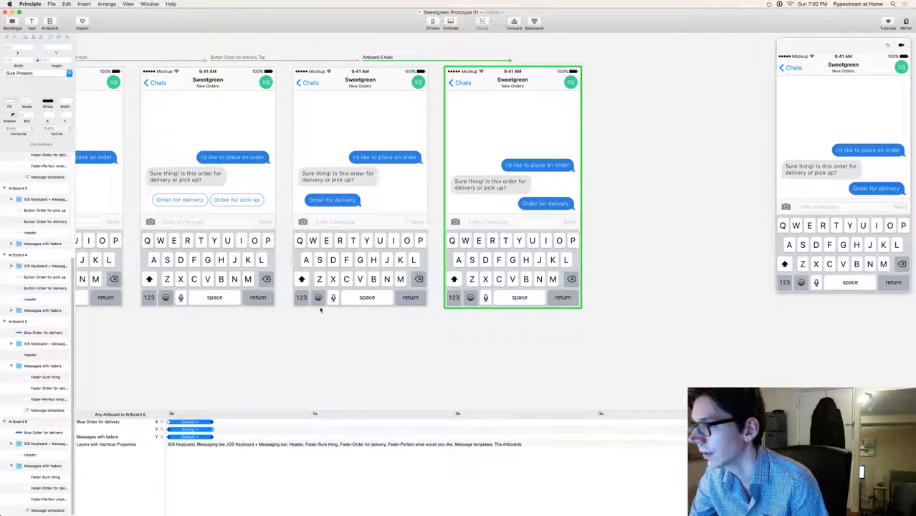
pyautogui.click(259, 126)
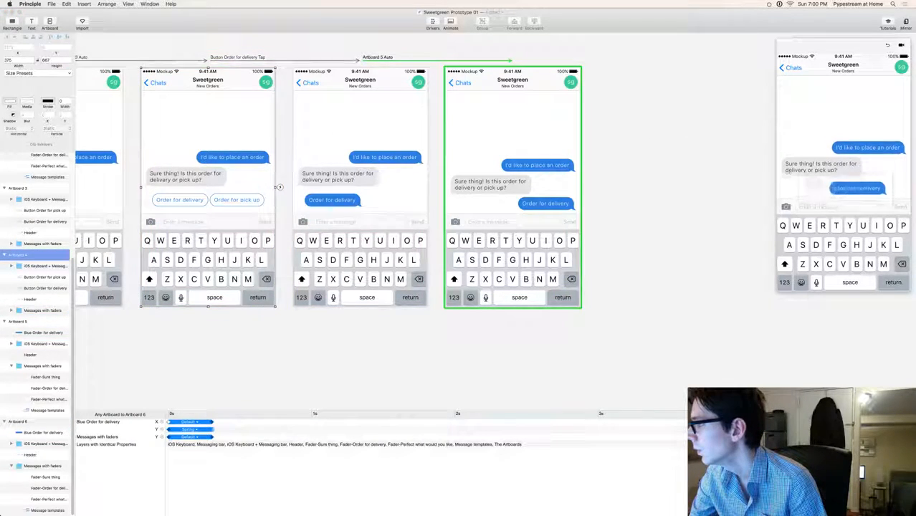
pyautogui.click(459, 357)
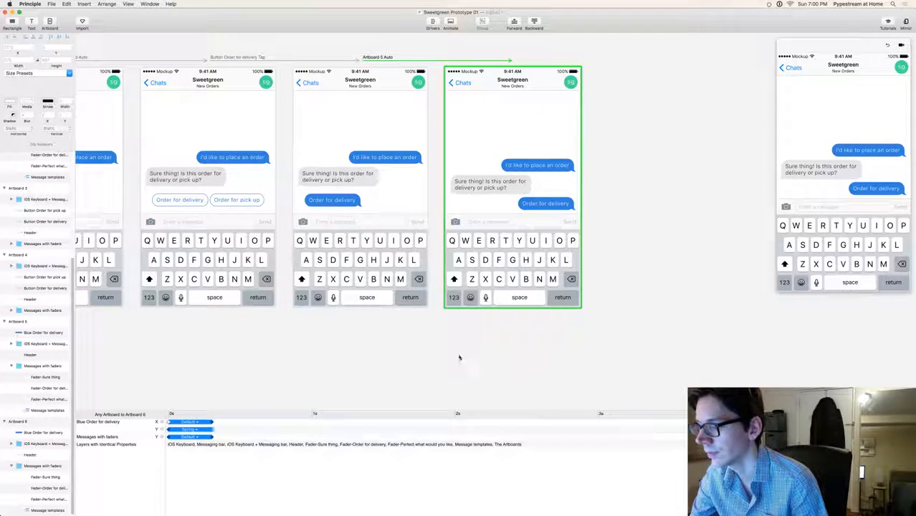
# Step: Restore the Spring easing on the blue bubble's X movement in the Artboard 5 Auto transition
pyautogui.press('super+z')
pyautogui.click(197, 423)
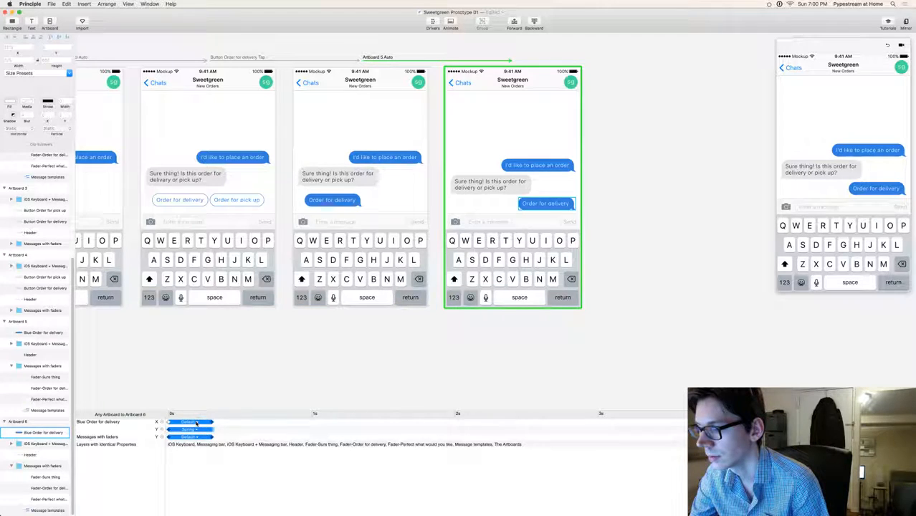
pyautogui.click(197, 423)
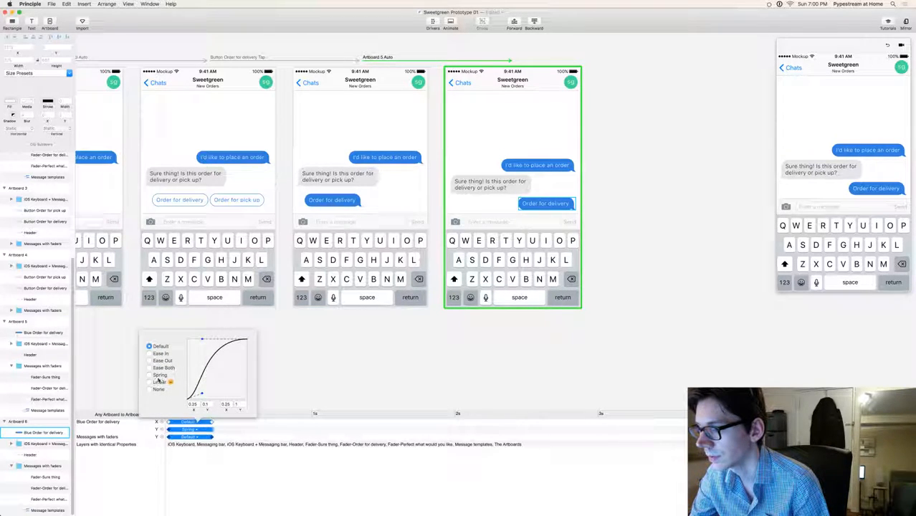
pyautogui.click(159, 375)
pyautogui.click(396, 368)
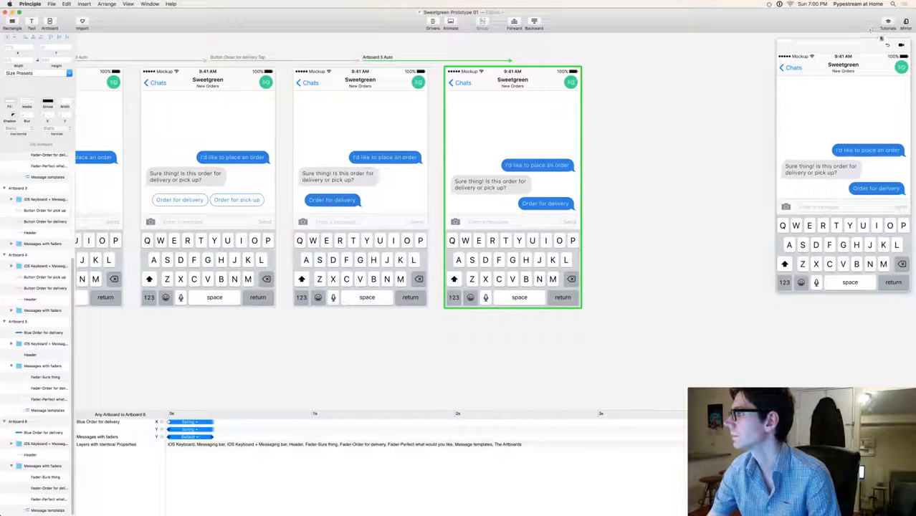
# Step: Rewind the preview and test the "Order for delivery" button with spring easing on the blue bubble's movement
pyautogui.click(888, 45)
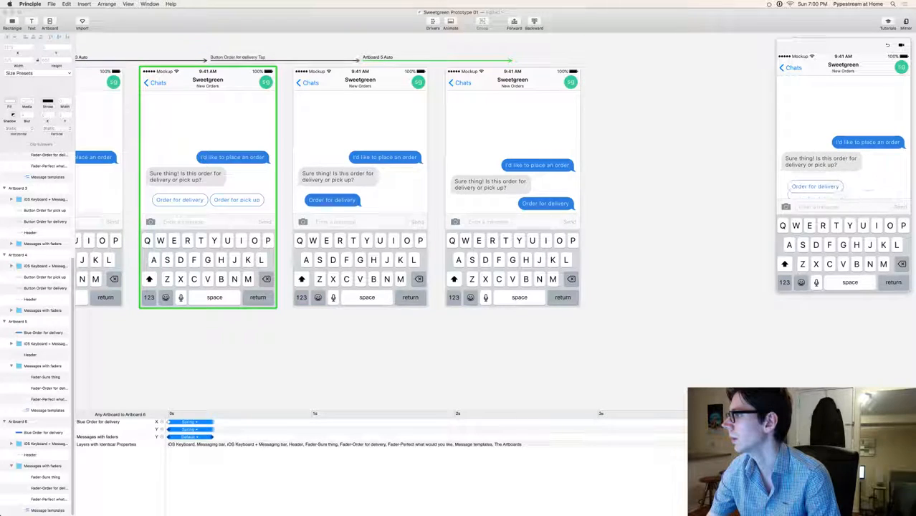
pyautogui.click(815, 185)
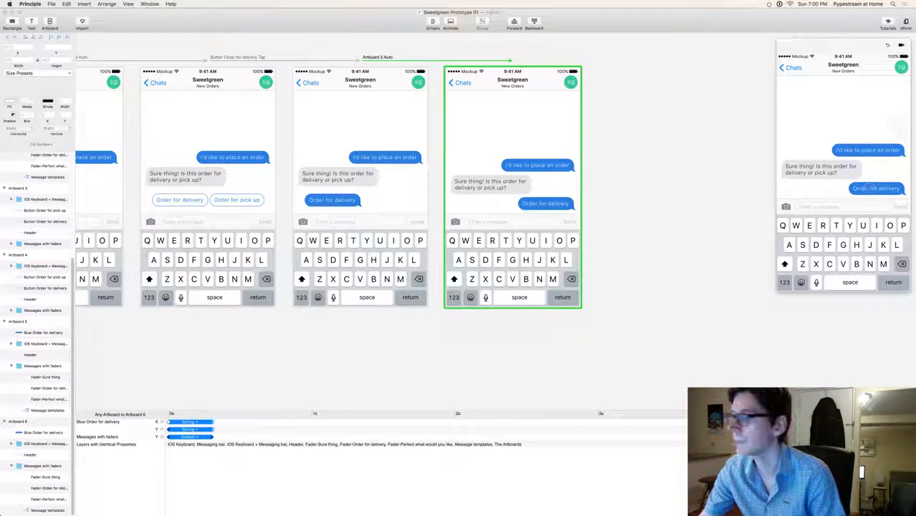
pyautogui.click(565, 246)
pyautogui.click(655, 209)
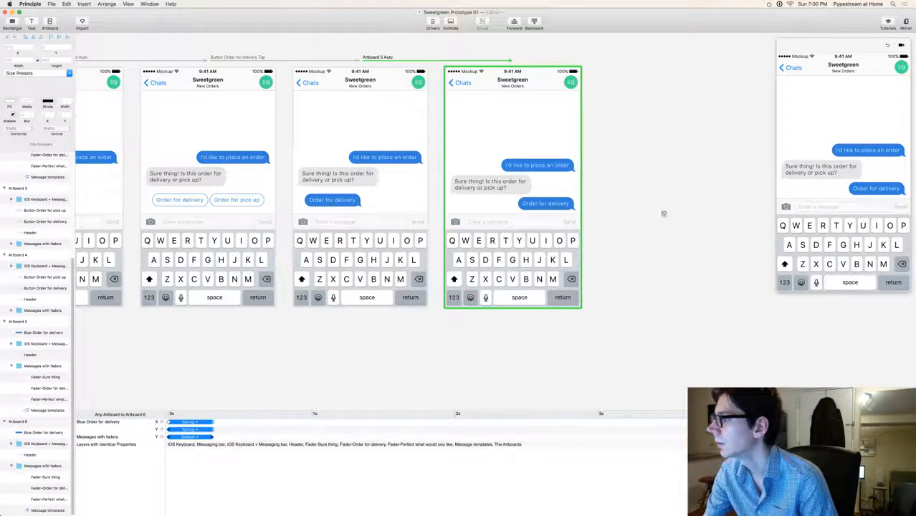
# Step: Duplicate Artboard 6 and link the original to the new Artboard 7 with an Auto transition
pyautogui.hscroll(5, 523, 256)
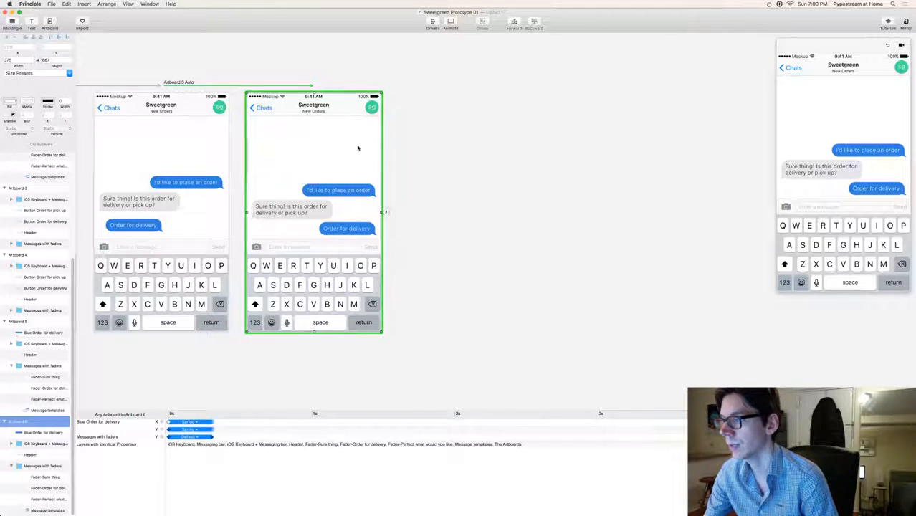
pyautogui.press('super+d')
pyautogui.click(379, 159)
pyautogui.moveTo(415, 222)
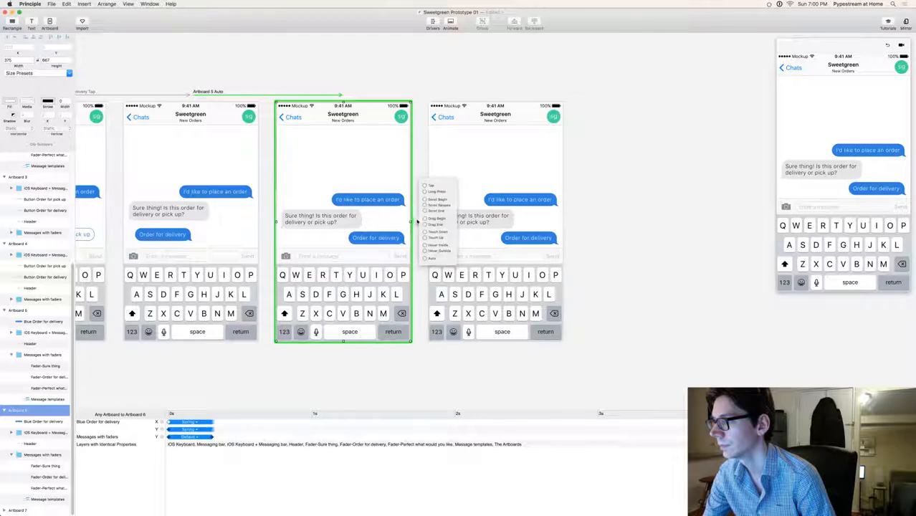
pyautogui.moveTo(427, 256); pyautogui.dragTo(477, 158)
pyautogui.hscroll(5, 489, 162)
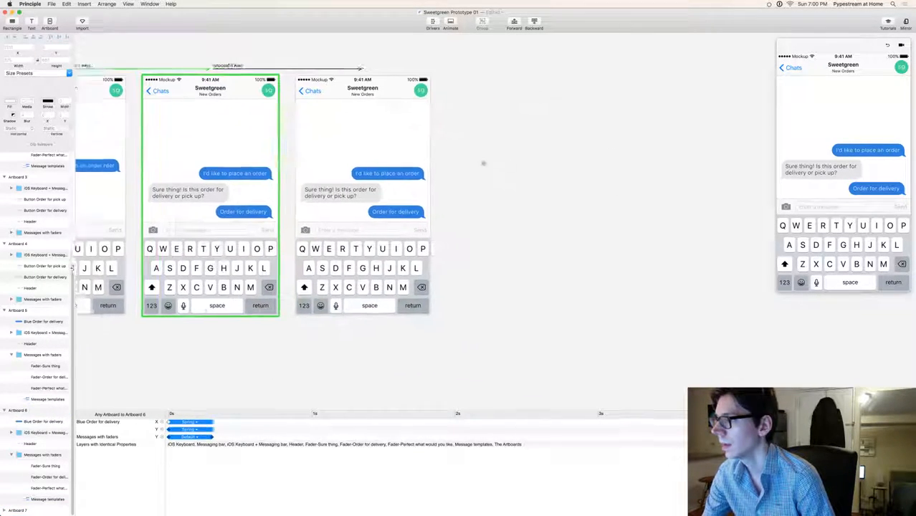
# Step: On Artboard 7, raise the Messages with faders group to Y 212 and delete the blue "Order for delivery" bubble
pyautogui.click(384, 217)
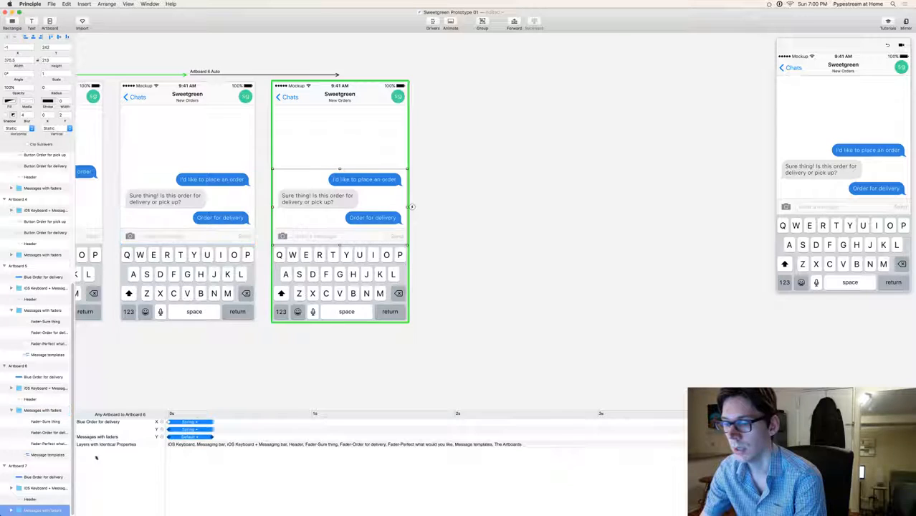
pyautogui.hotkey('shift', 'Up')
pyautogui.hotkey('shift', 'Up')
pyautogui.hotkey('shift', 'Up')
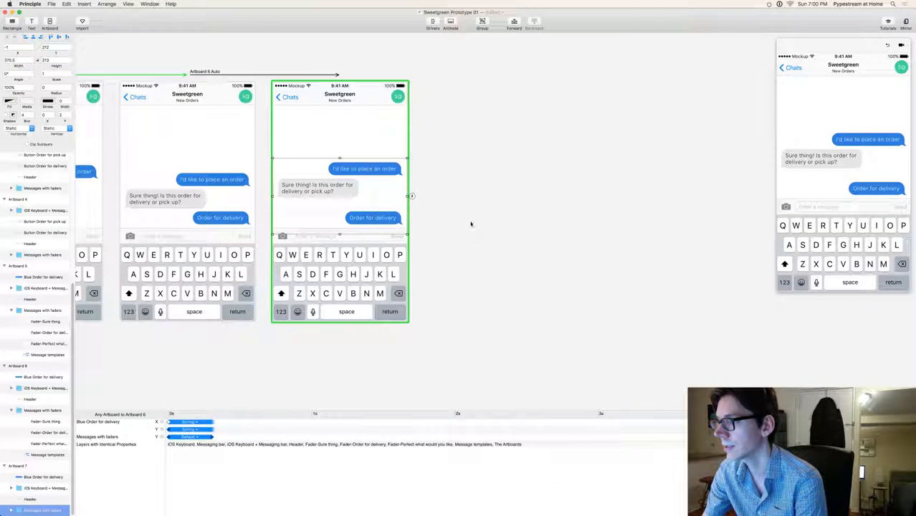
pyautogui.click(387, 217)
pyautogui.press('Delete')
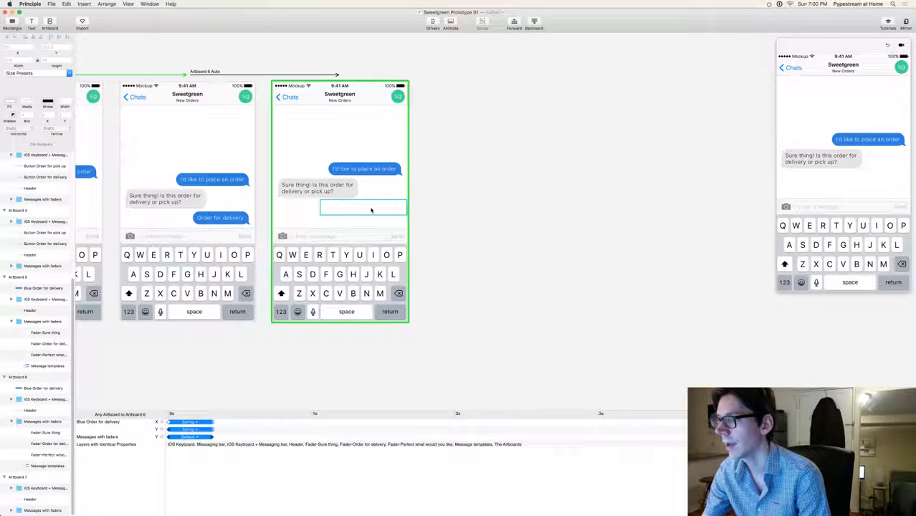
# Step: Reveal the original "Order for delivery" message on Artboard 7 by setting its fader's opacity to 0%
pyautogui.click(371, 209)
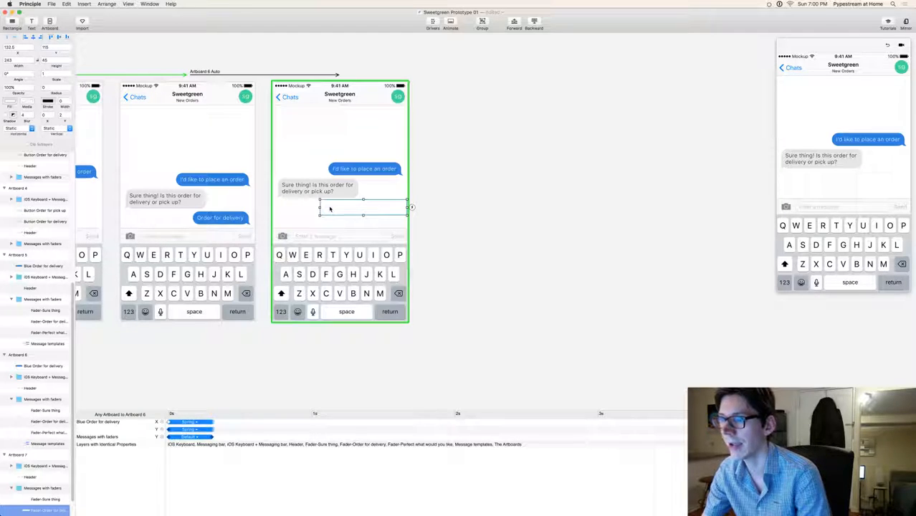
pyautogui.click(10, 87)
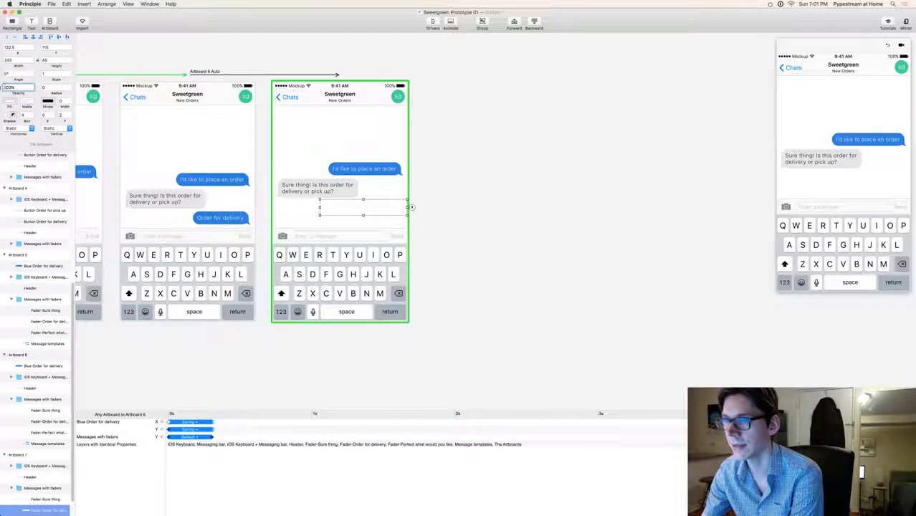
pyautogui.press('Return')
pyautogui.click(498, 177)
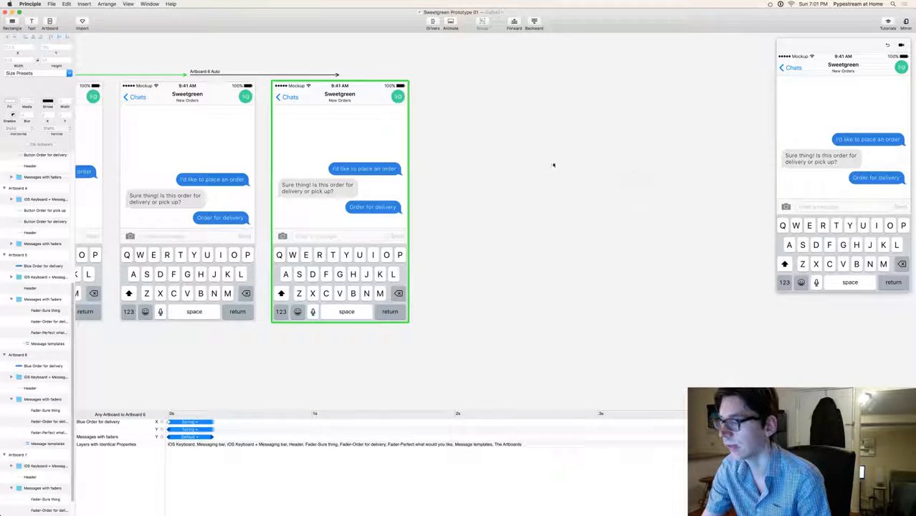
# Step: Lower the Messages with faders group on Artboard 7 to Y 242, in line with the bubbles on Artboard 6
pyautogui.click(373, 203)
pyautogui.hotkey('shift', 'Down')
pyautogui.hotkey('shift', 'Down')
pyautogui.hotkey('shift', 'Down')
pyautogui.hotkey('shift', 'Down')
pyautogui.hotkey('shift', 'Up')
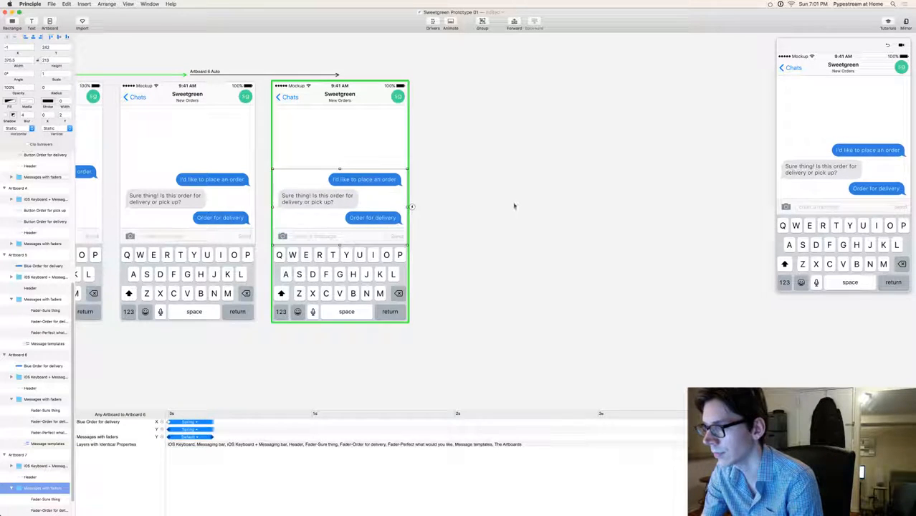
pyautogui.click(512, 206)
# Step: Replay the preview from Artboard 5 and check the fader covering the "Order for delivery" message on Artboard 7
pyautogui.click(94, 127)
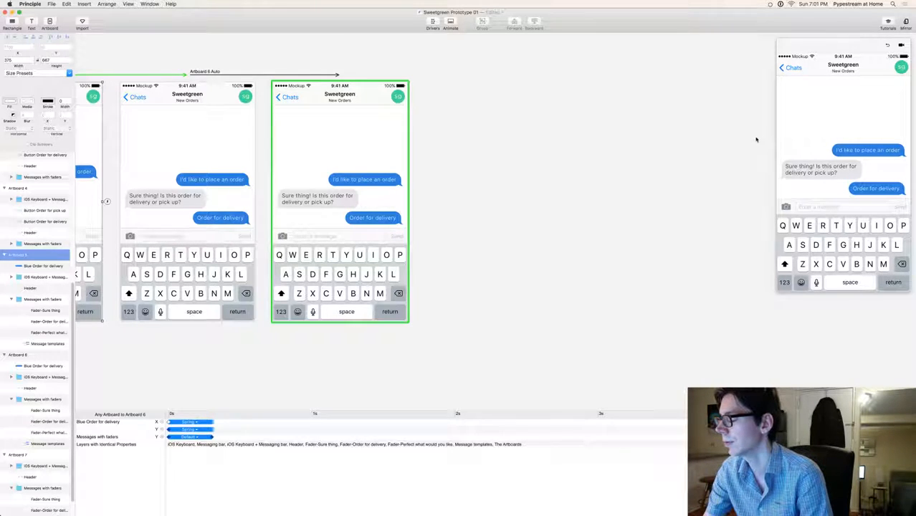
pyautogui.click(856, 188)
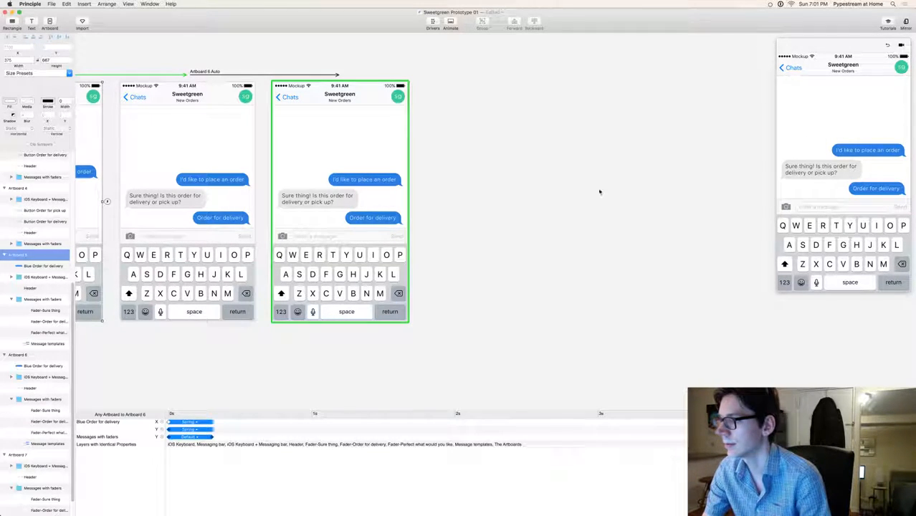
pyautogui.click(374, 217)
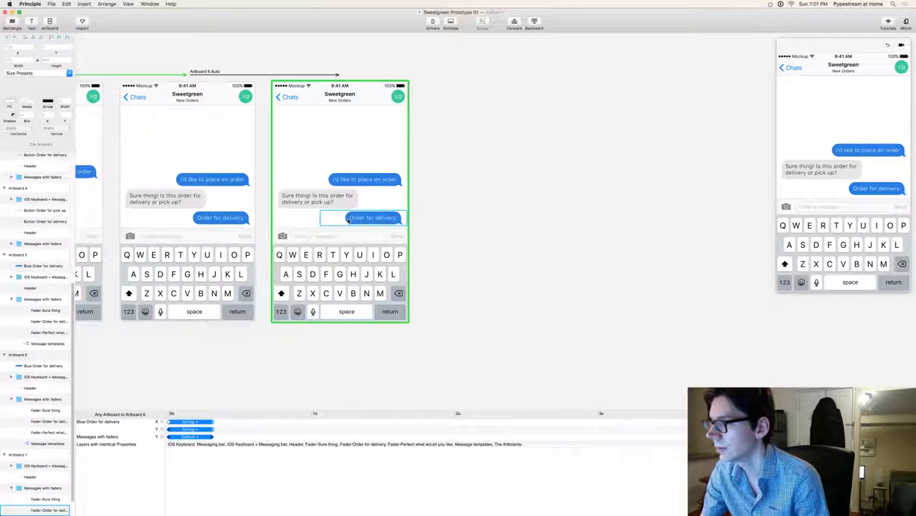
pyautogui.click(481, 161)
pyautogui.keyDown('super'); pyautogui.click(343, 222); pyautogui.keyUp('super')
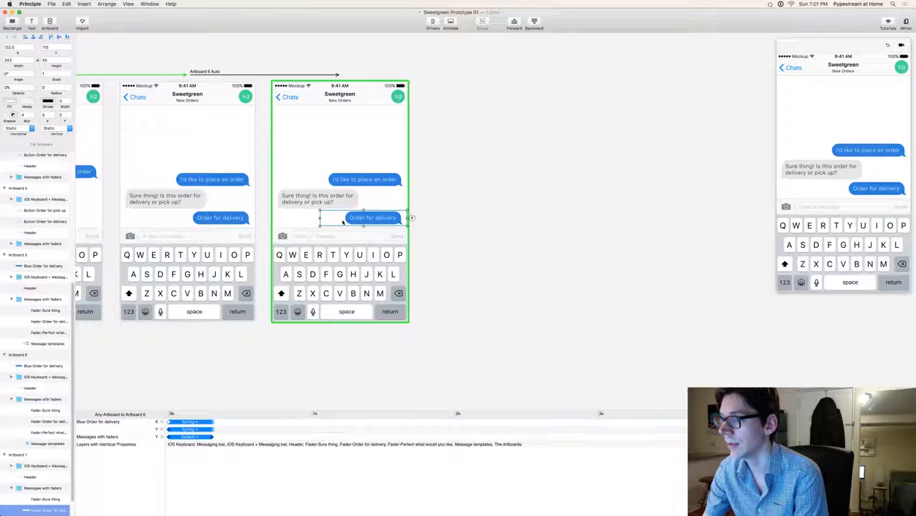
pyautogui.click(504, 85)
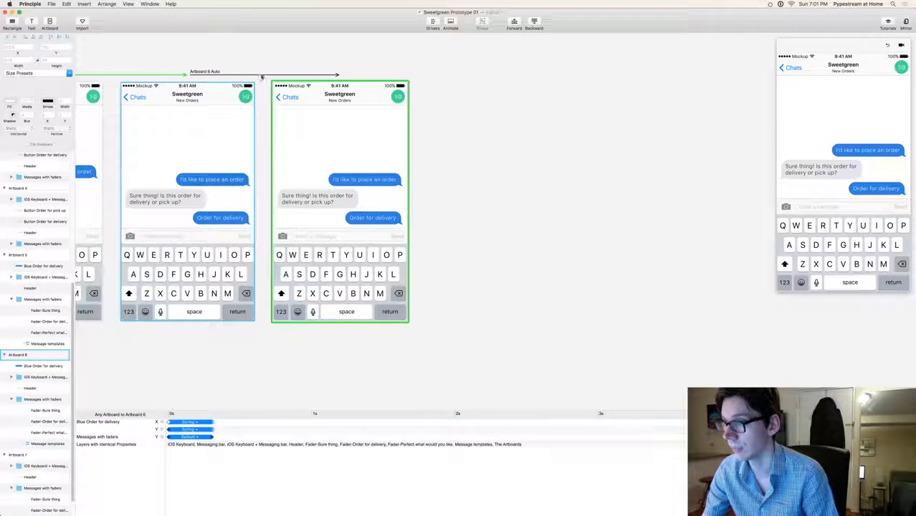
# Step: Make the Fader-Order for delivery opacity change instant at 0s in the Artboard 6 Auto transition and replay it from Artboard 5
pyautogui.click(262, 75)
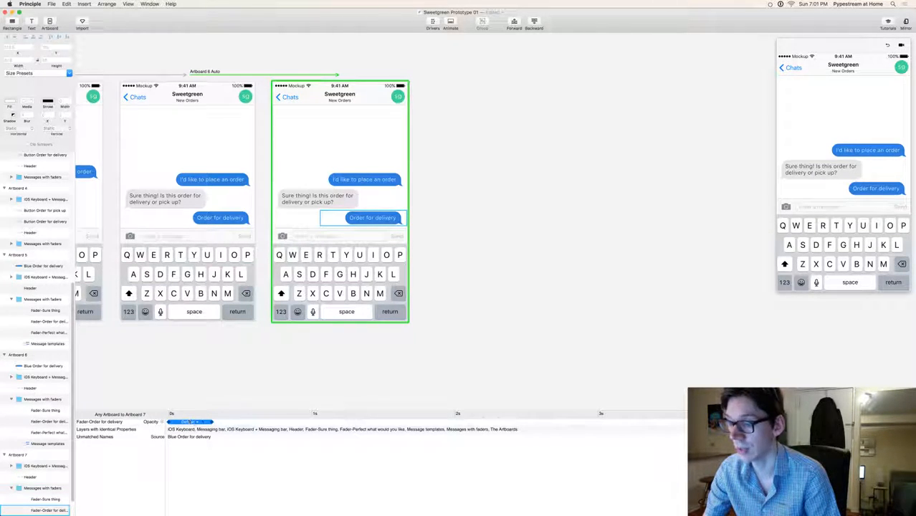
pyautogui.moveTo(213, 423); pyautogui.dragTo(146, 426)
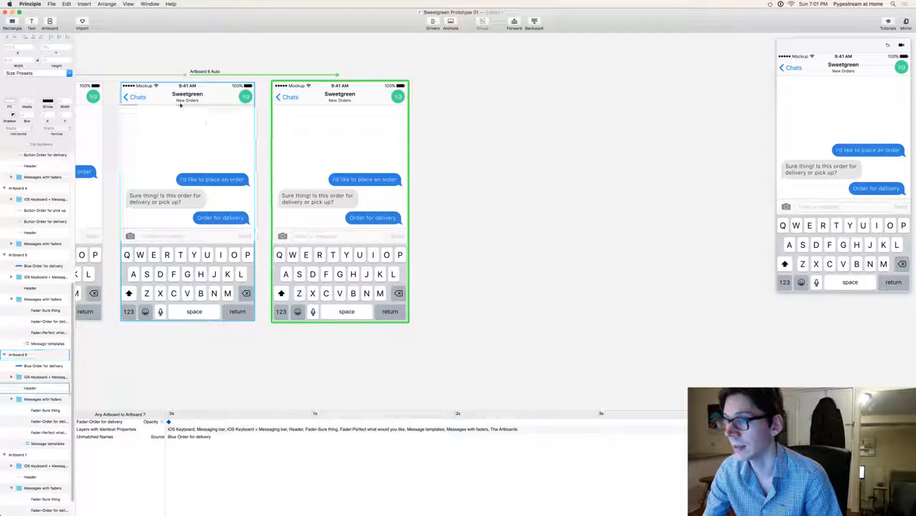
pyautogui.hscroll(-3, 126, 56)
pyautogui.click(127, 149)
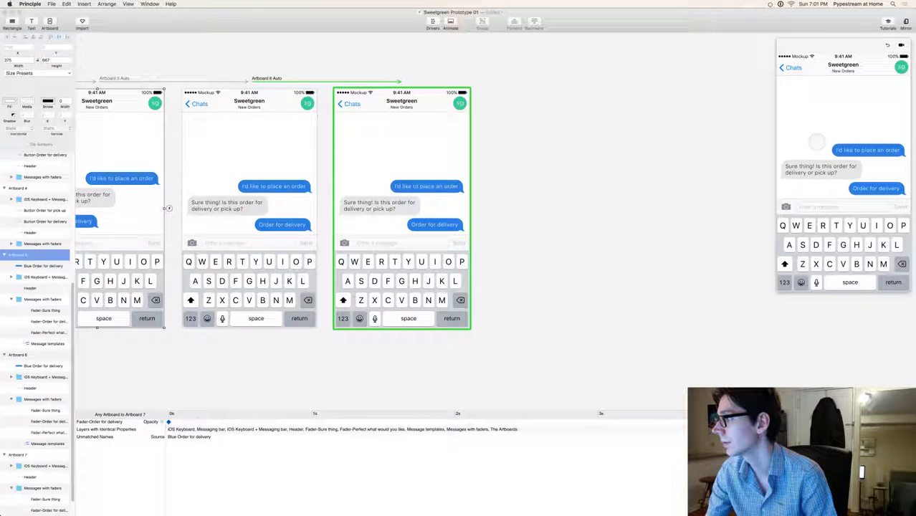
# Step: Compare the "Order for delivery" bubbles on Artboards 6 and 7 and replay the transition from Artboard 5
pyautogui.click(281, 225)
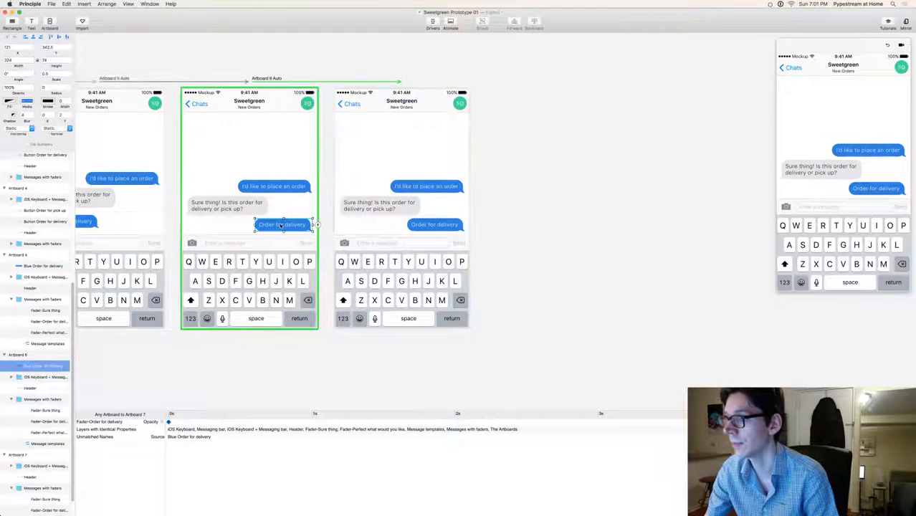
pyautogui.click(433, 224)
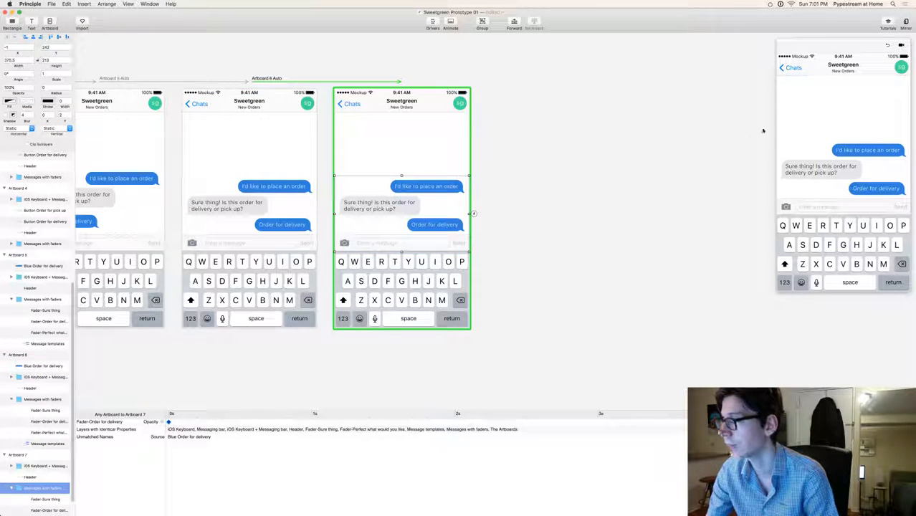
pyautogui.click(127, 148)
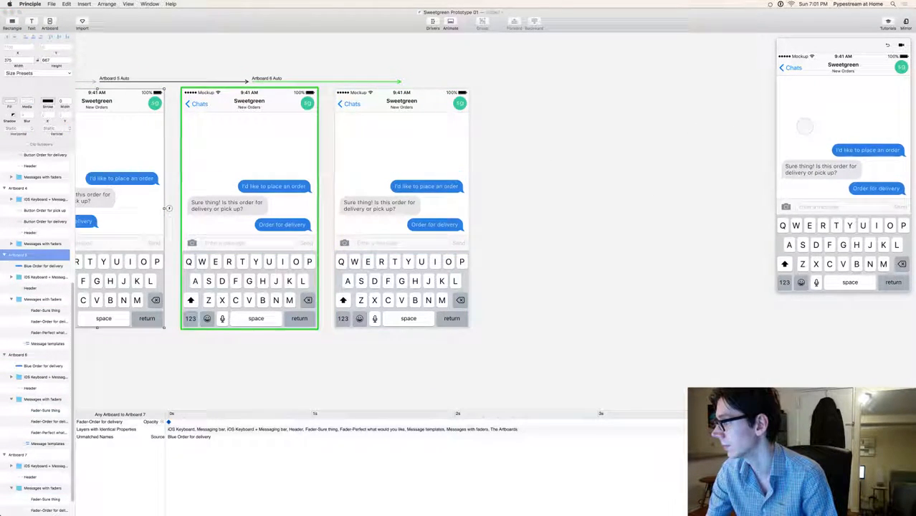
# Step: Move the Messages with faders group on Artboard 7 up 50 points to make room for the next reply
pyautogui.click(408, 230)
pyautogui.hotkey('shift', 'Up')
pyautogui.hotkey('shift', 'Up')
pyautogui.hotkey('shift', 'Up')
pyautogui.hotkey('shift', 'Up')
pyautogui.hotkey('shift', 'Up')
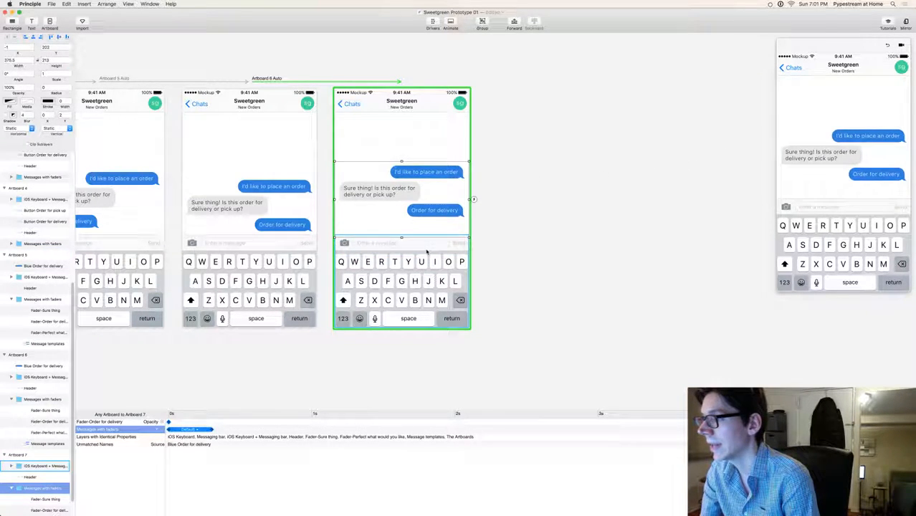
pyautogui.click(538, 194)
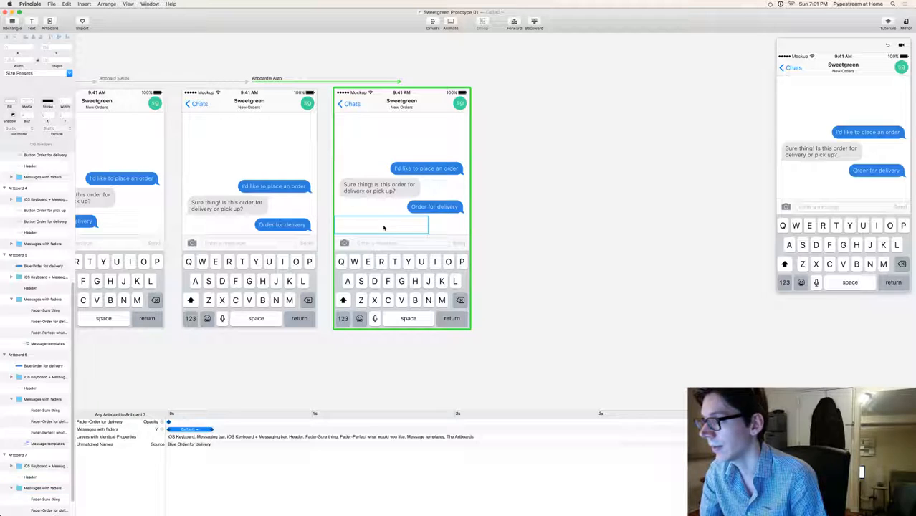
# Step: Set the "Perfect. What would you like?" message's fader to 0% opacity on Artboard 7 to reveal the reply
pyautogui.keyDown('super'); pyautogui.click(384, 227); pyautogui.keyUp('super')
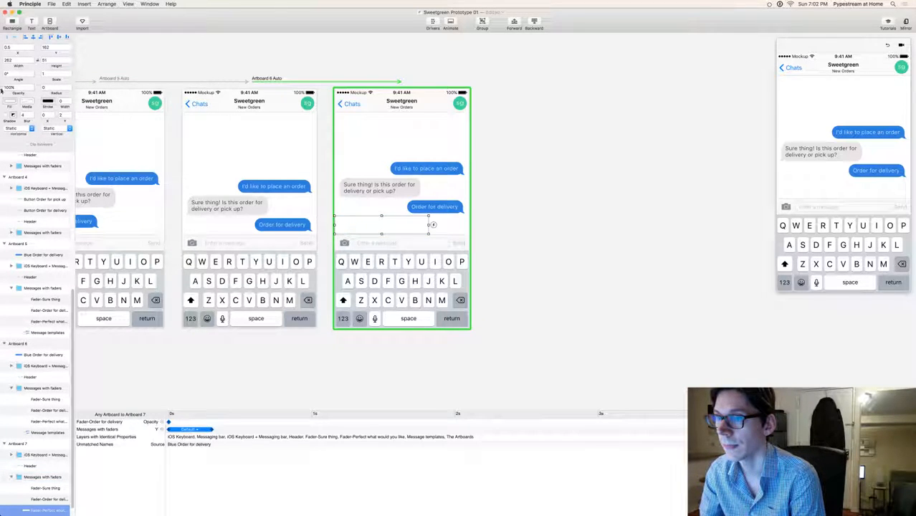
pyautogui.press('Return')
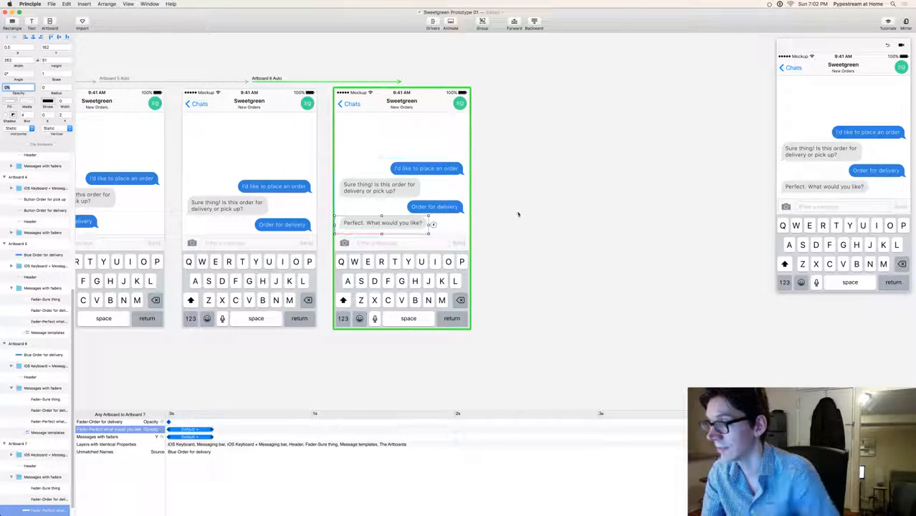
pyautogui.click(527, 214)
# Step: Fine-tune the height of the Artboard 7 messages group, nudging it down 5 points overall above the message bar
pyautogui.click(436, 197)
pyautogui.hotkey('shift', 'Down')
pyautogui.hotkey('shift', 'Down')
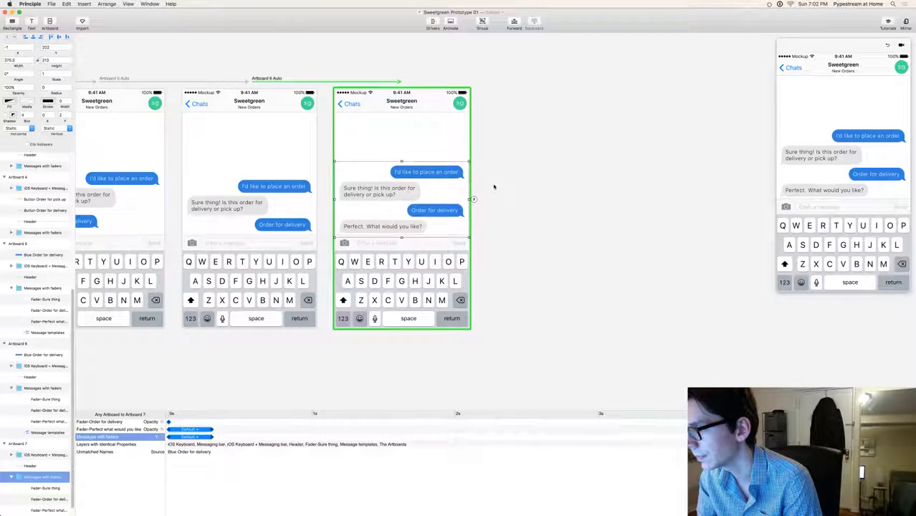
pyautogui.press('Up')
pyautogui.press('Up')
pyautogui.press('Up')
pyautogui.press('Up')
pyautogui.press('Up')
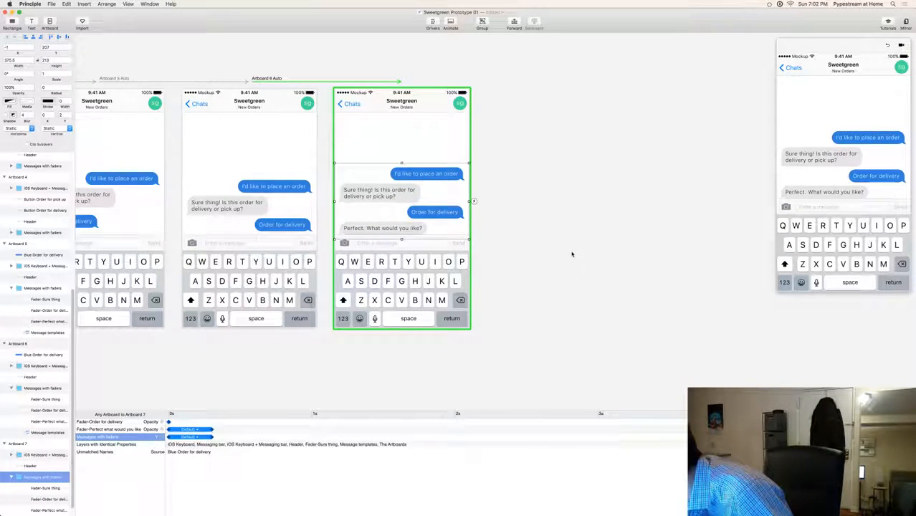
pyautogui.hotkey('shift', 'Up')
pyautogui.click(570, 234)
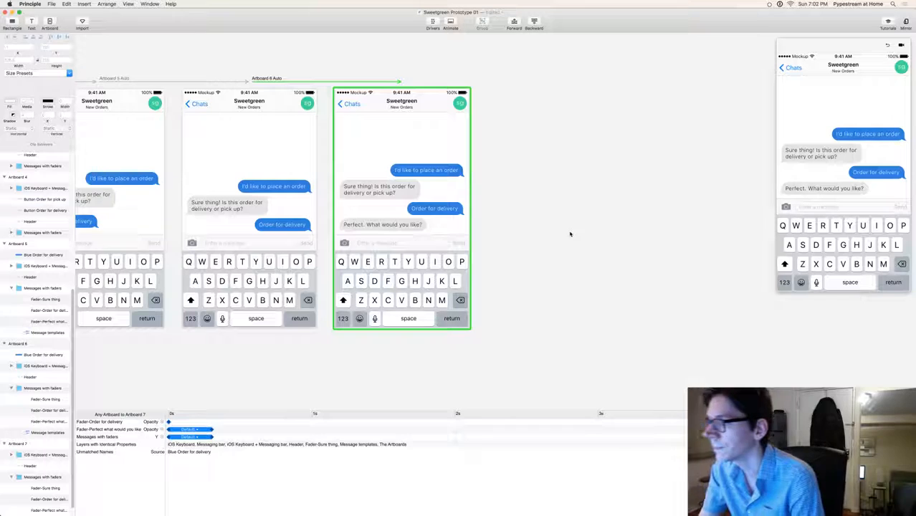
# Step: Replay the preview from Artboard 5 and review the "Order for delivery" bubbles on Artboards 6 and 7
pyautogui.click(130, 117)
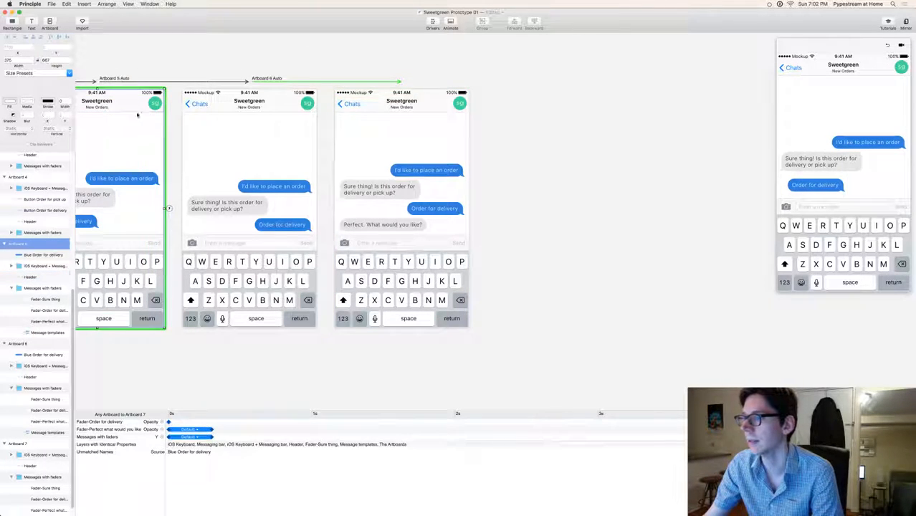
pyautogui.click(300, 226)
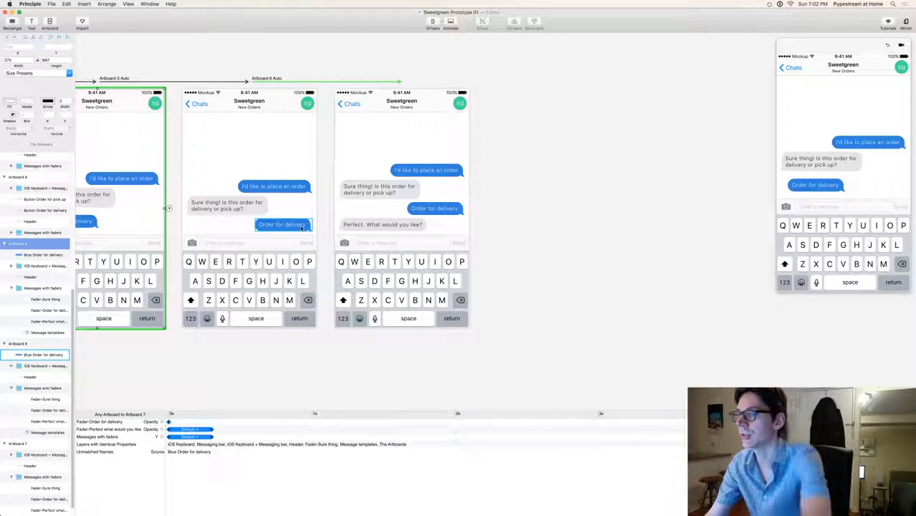
pyautogui.click(414, 209)
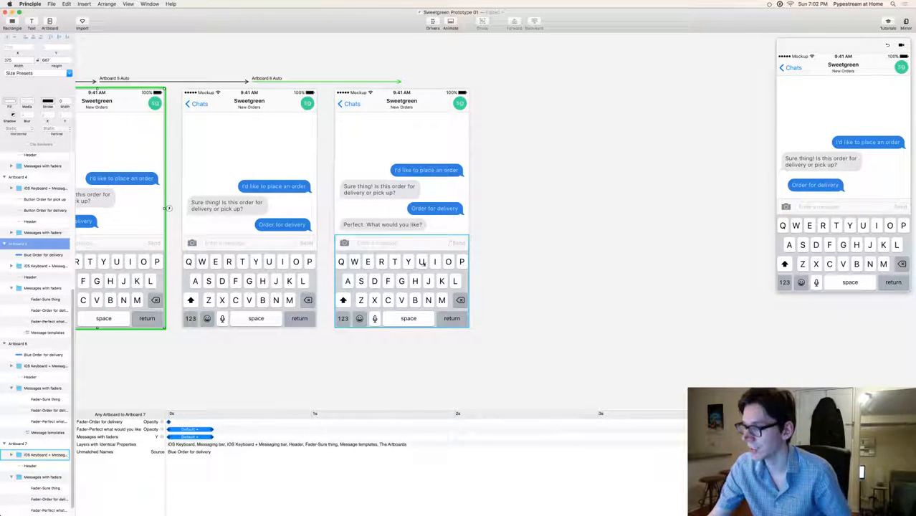
pyautogui.click(509, 179)
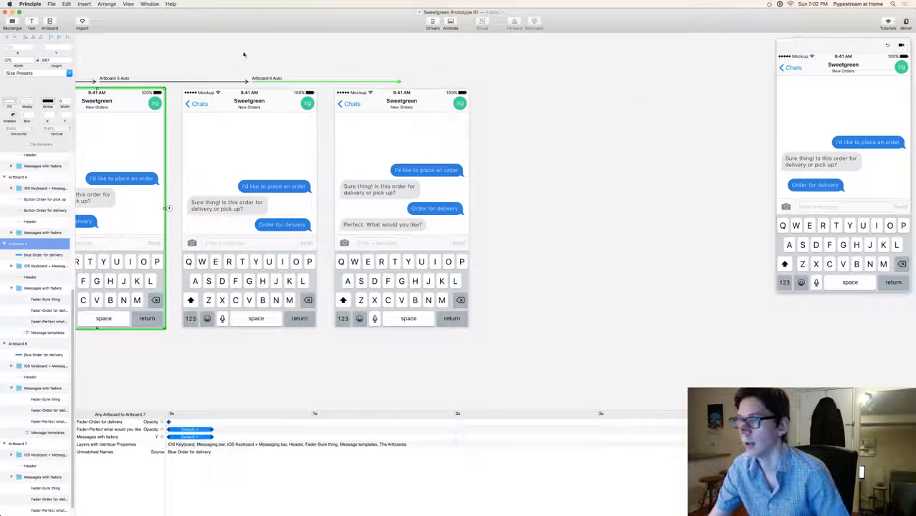
# Step: Test the "Order for delivery" button in the preview from Artboard 4 and save the prototype
pyautogui.press('super+d')
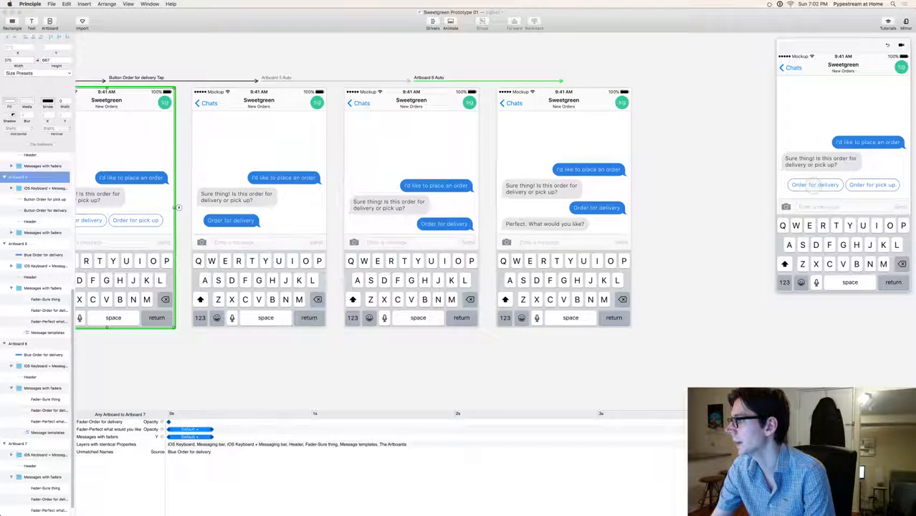
pyautogui.click(814, 185)
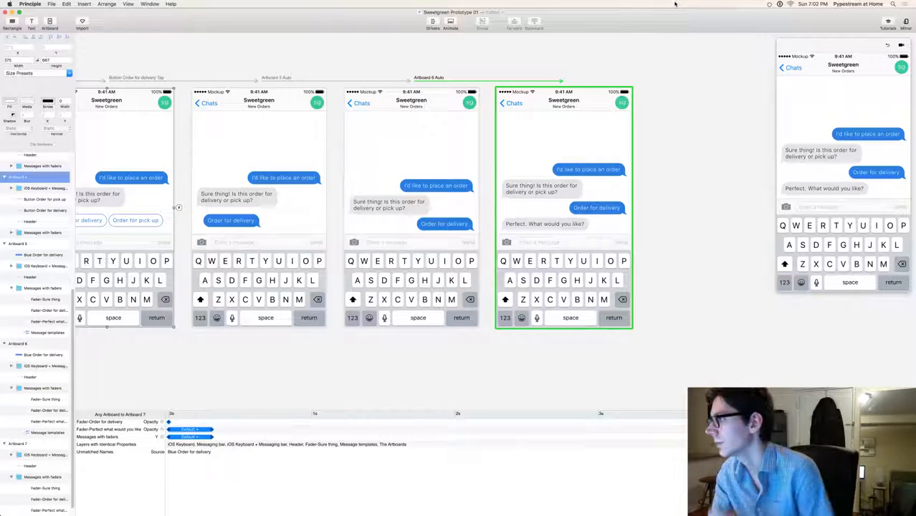
pyautogui.click(646, 67)
pyautogui.press('super+s')
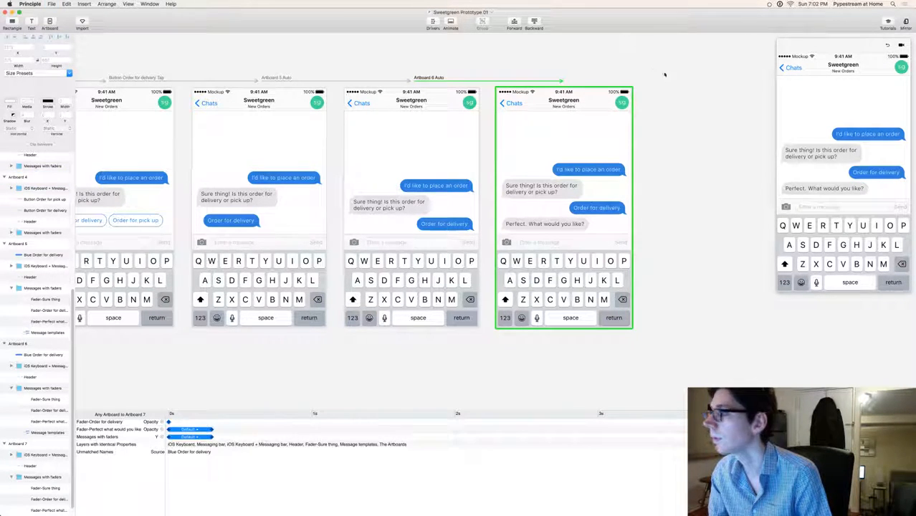
# Step: Duplicate the prototype document and name the copy "Sweetgreen Prototype 02"
pyautogui.press('super+shift+s')
pyautogui.press('BackSpace')
pyautogui.press('BackSpace')
pyautogui.press('BackSpace')
pyautogui.press('BackSpace')
pyautogui.press('BackSpace')
pyautogui.press('BackSpace')
pyautogui.write('2')
pyautogui.press('Return')
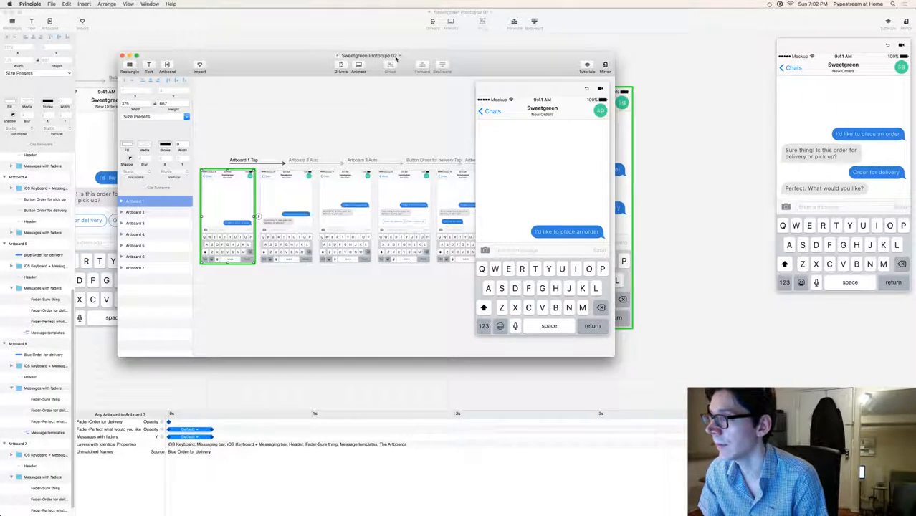
# Step: Review the artboards in Sweetgreen Prototype 01, close it, and enlarge the Sweetgreen Prototype 02 window
pyautogui.click(301, 25)
pyautogui.moveTo(284, 61); pyautogui.dragTo(626, 66)
pyautogui.hscroll(-10, 626, 66)
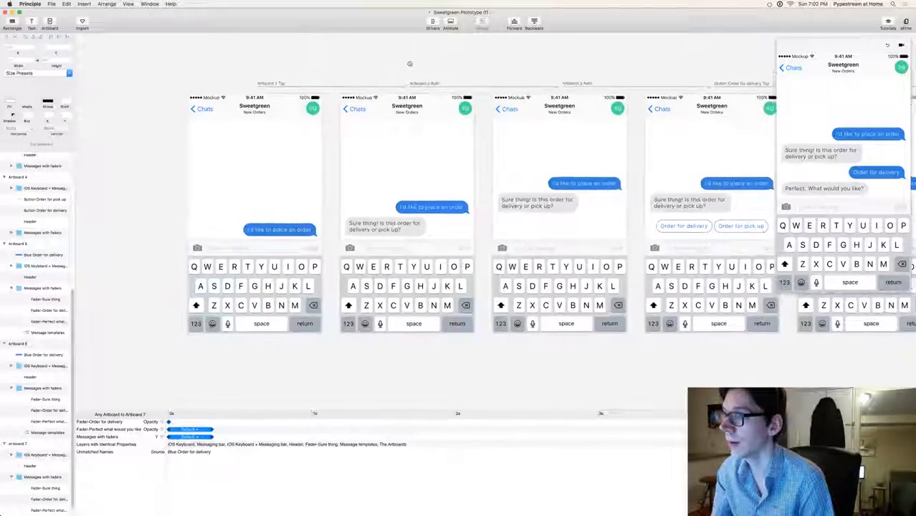
pyautogui.hscroll(-5, 490, 65)
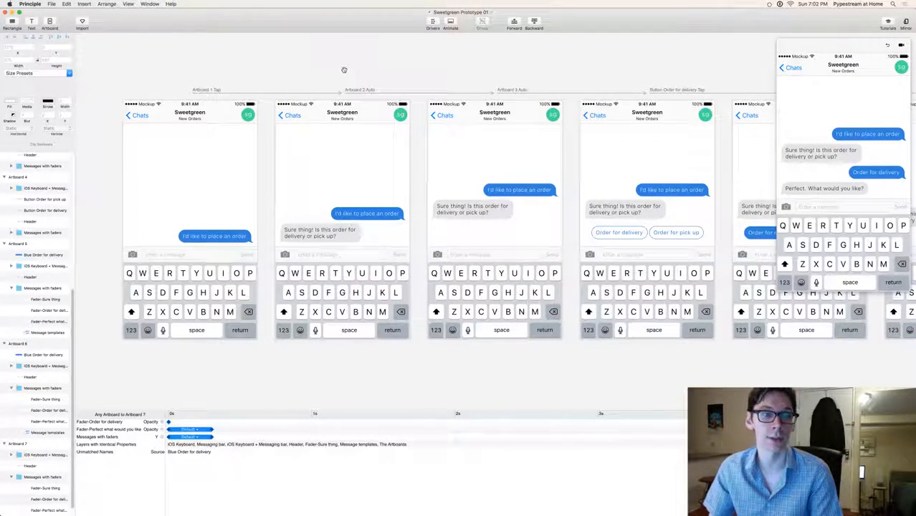
pyautogui.hscroll(20, 483, 79)
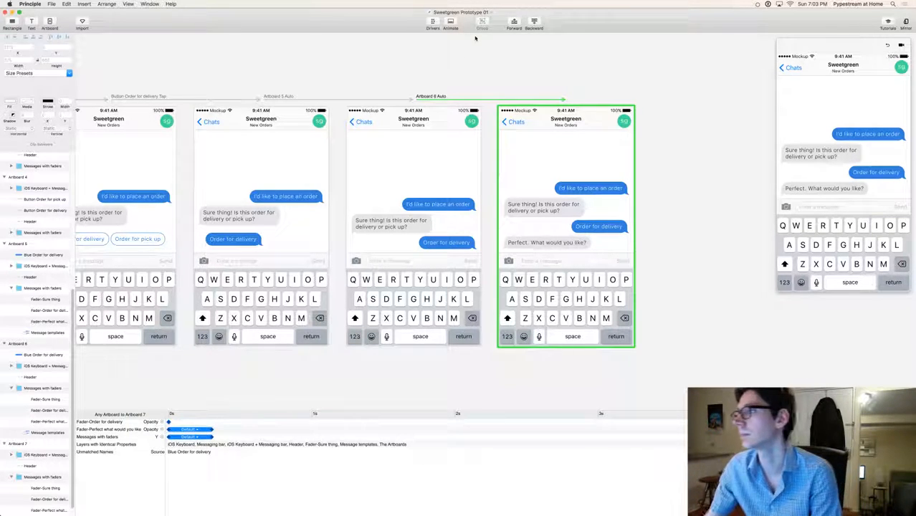
pyautogui.press('super+w')
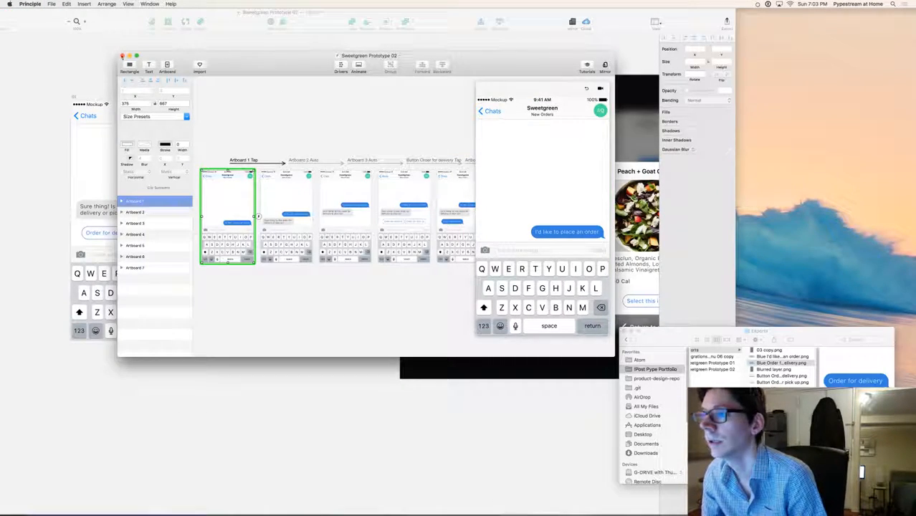
pyautogui.click(136, 55)
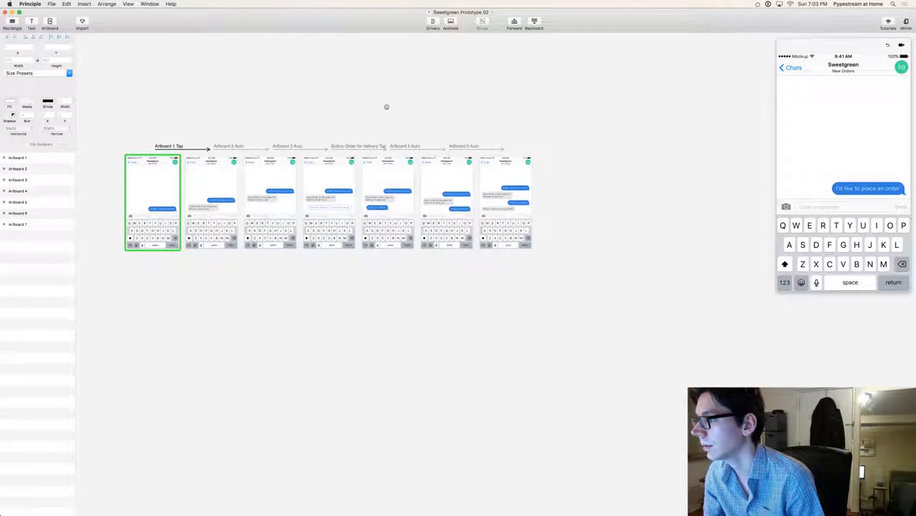
# Step: Replay the preview from the start and from Artboard 4, testing the "Order for delivery" button each time
pyautogui.click(499, 174)
pyautogui.press('super+0')
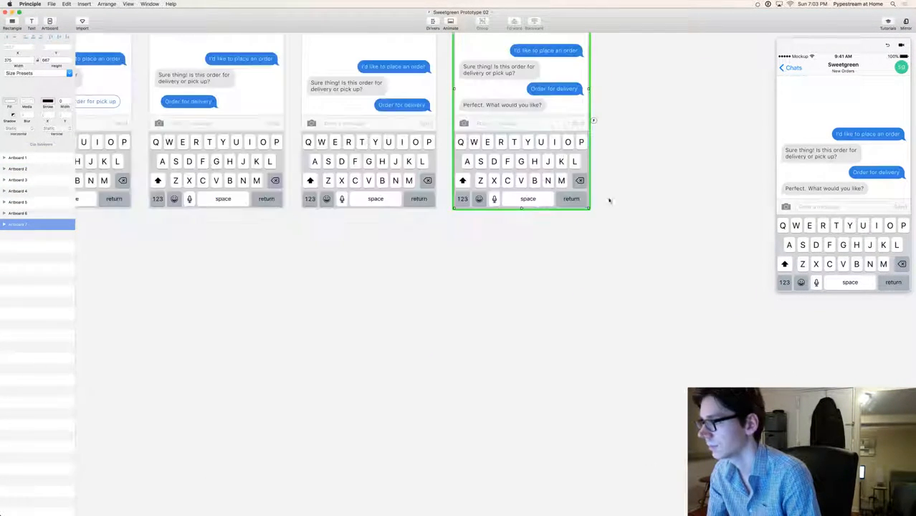
pyautogui.click(663, 169)
pyautogui.moveTo(663, 168); pyautogui.dragTo(567, 305)
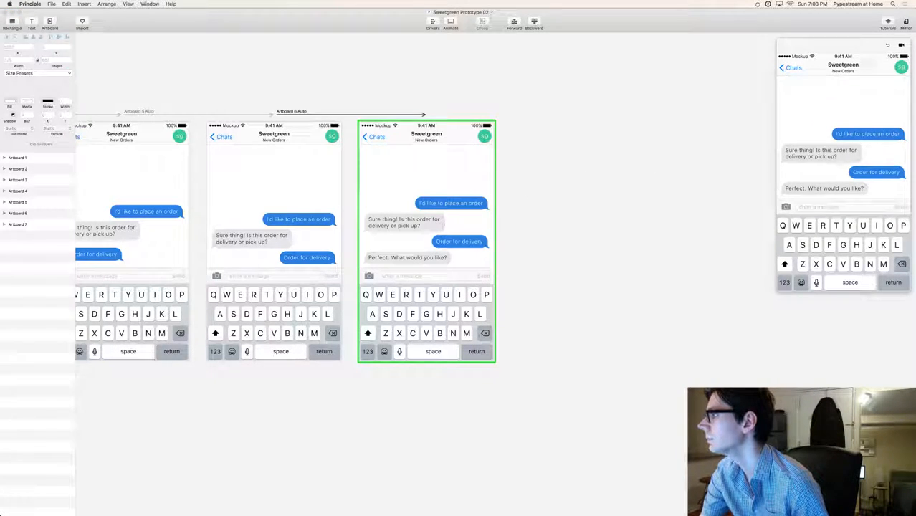
pyautogui.click(887, 44)
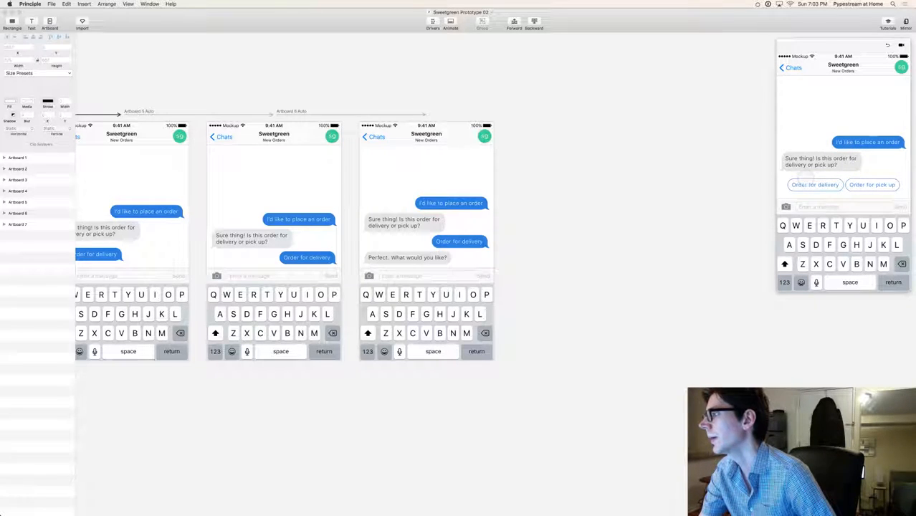
pyautogui.click(801, 185)
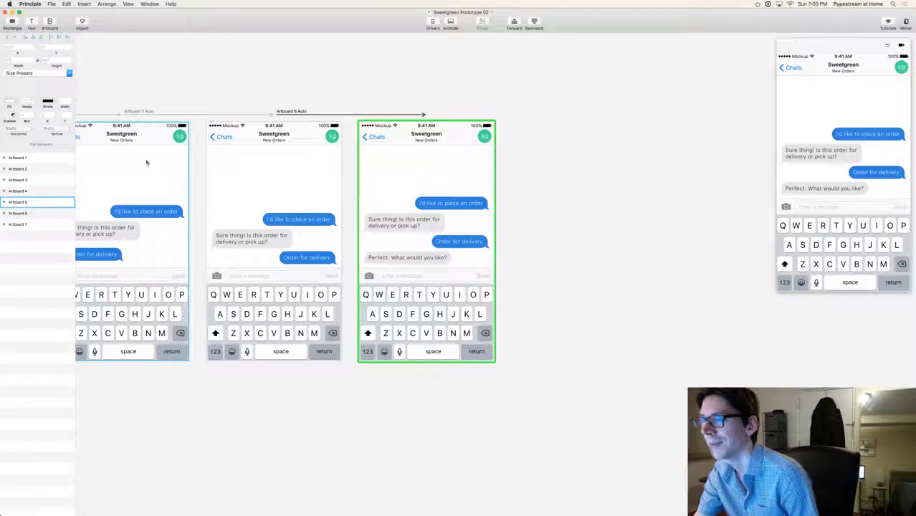
pyautogui.hscroll(-10, 423, 76)
pyautogui.click(358, 175)
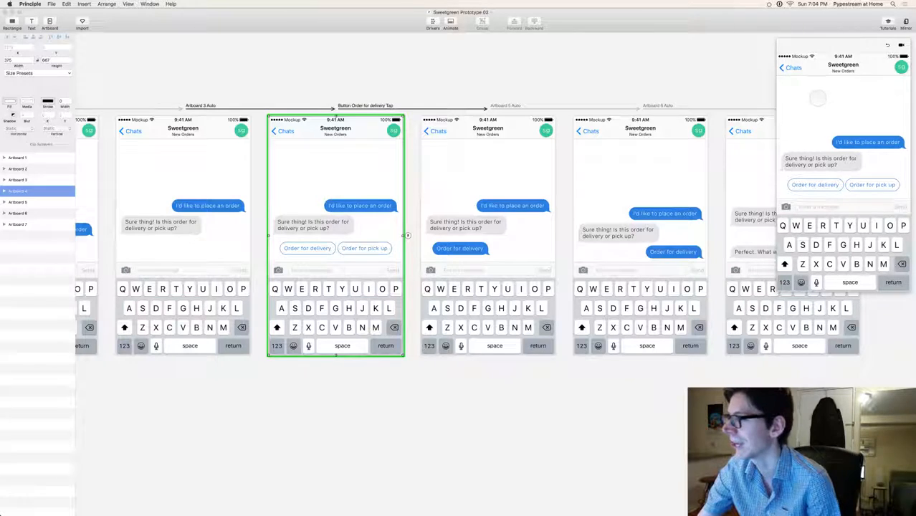
pyautogui.click(814, 184)
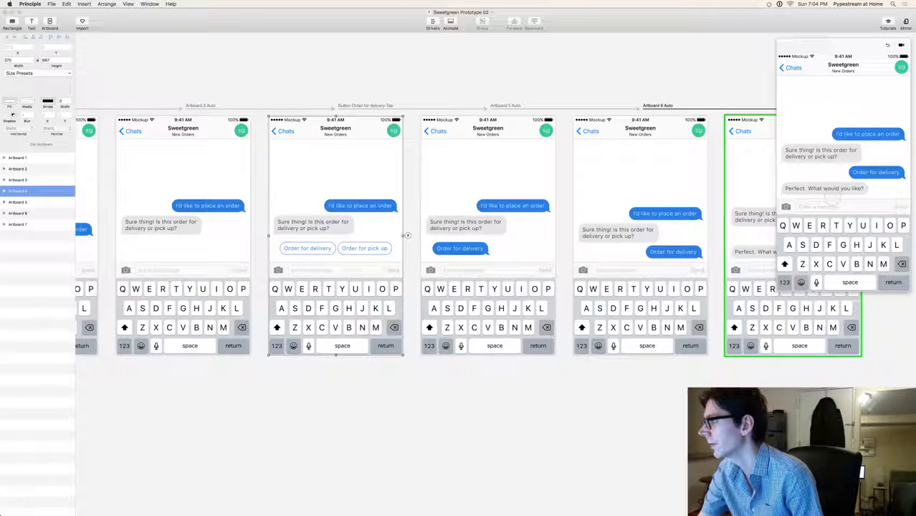
pyautogui.moveTo(705, 76); pyautogui.dragTo(344, 63)
pyautogui.hscroll(8, 448, 81)
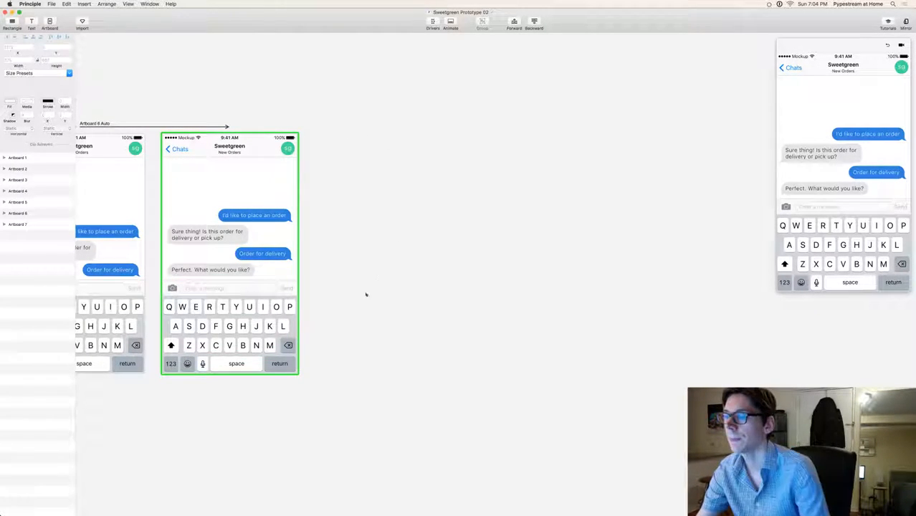
# Step: Switch to Sketch to examine the design screen with the "View menu..." button, and return to Principle
pyautogui.hscroll(-5, 387, 287)
pyautogui.press('super+Tab')
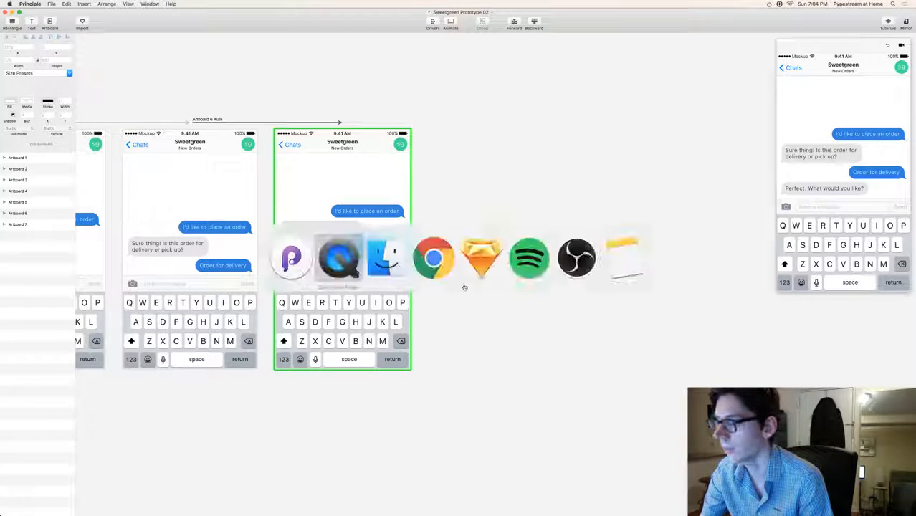
pyautogui.press('super+Tab')
pyautogui.press('super+Tab')
pyautogui.press('super+Tab')
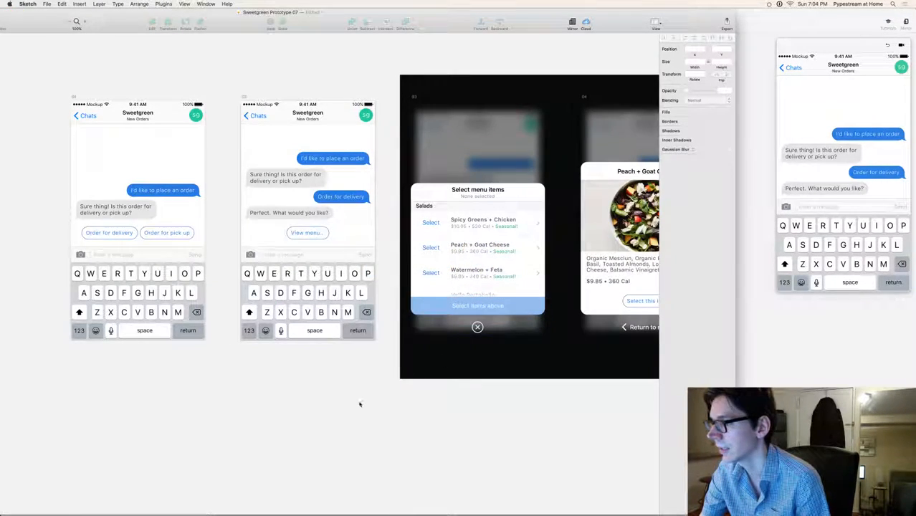
pyautogui.hscroll(-6, 364, 405)
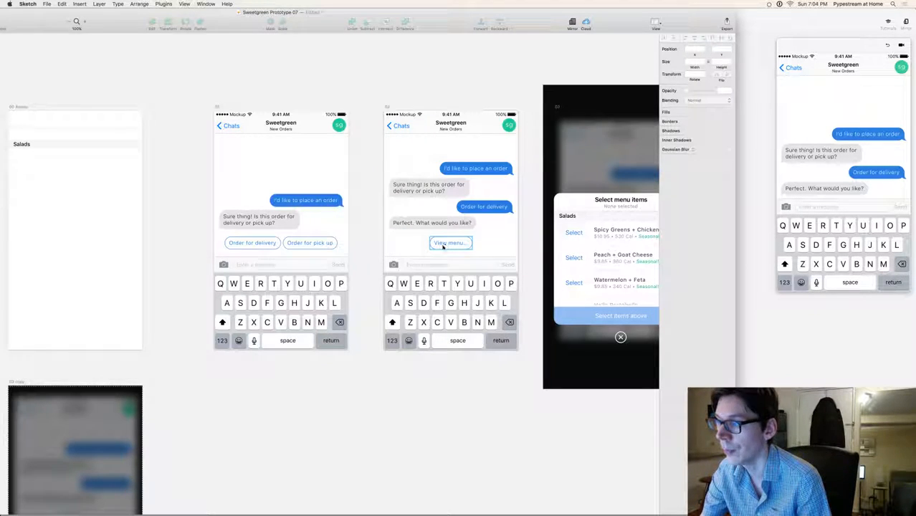
pyautogui.moveTo(481, 383); pyautogui.dragTo(389, 403)
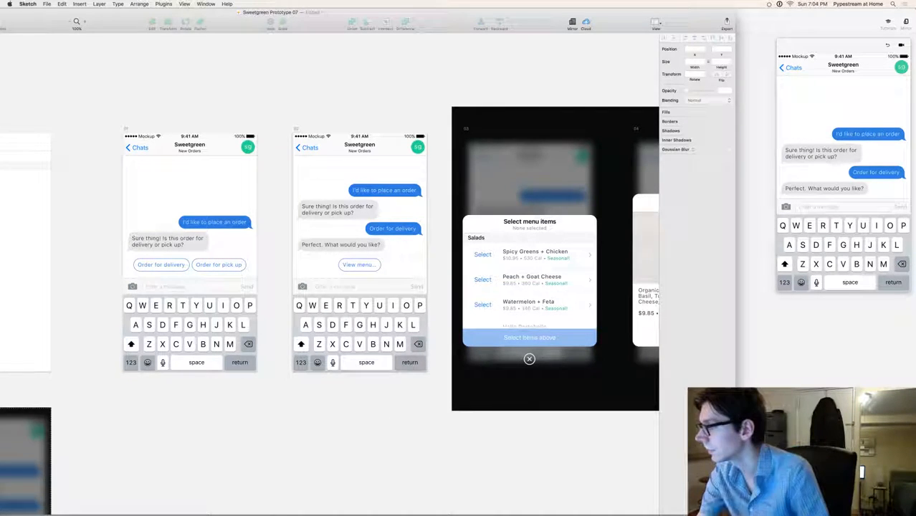
pyautogui.click(779, 390)
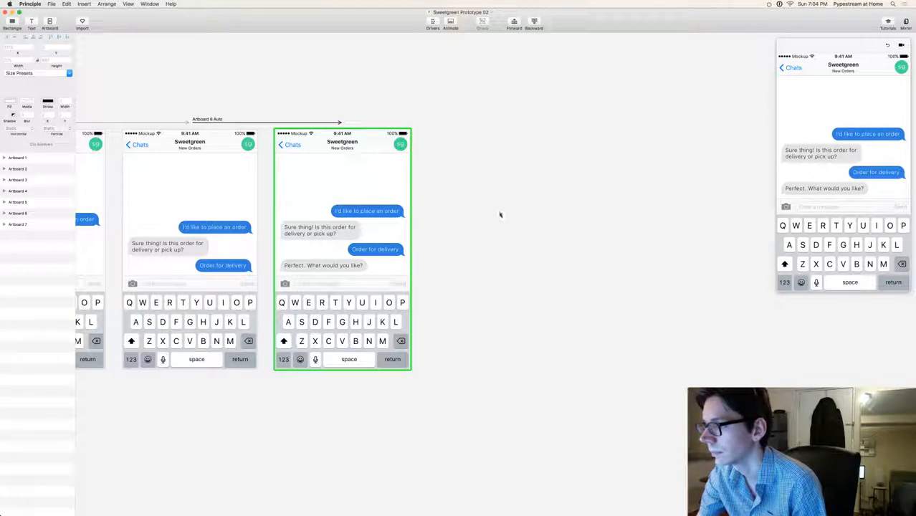
# Step: Duplicate Artboard 7 to create the next chat screen
pyautogui.click(325, 184)
pyautogui.press('super+d')
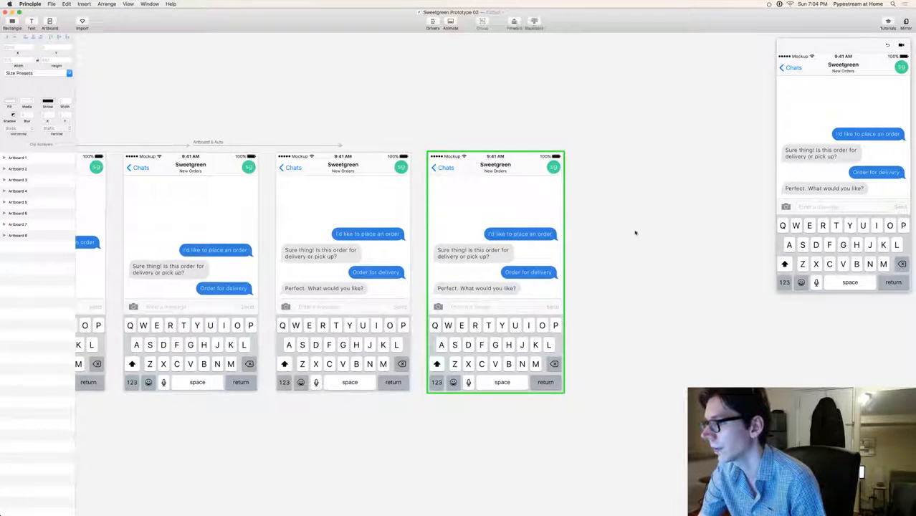
pyautogui.moveTo(636, 231); pyautogui.dragTo(520, 198)
# Step: Move the "Messages with faders" group on Artboard 8 up by 80 points to make room above the message bar
pyautogui.click(356, 255)
pyautogui.hotkey('shift', 'Up')
pyautogui.hotkey('shift', 'Up')
pyautogui.hotkey('shift', 'Up')
pyautogui.hotkey('shift', 'Up')
pyautogui.hotkey('shift', 'Up')
pyautogui.hotkey('shift', 'Up')
pyautogui.hotkey('shift', 'Up')
pyautogui.hotkey('shift', 'Up')
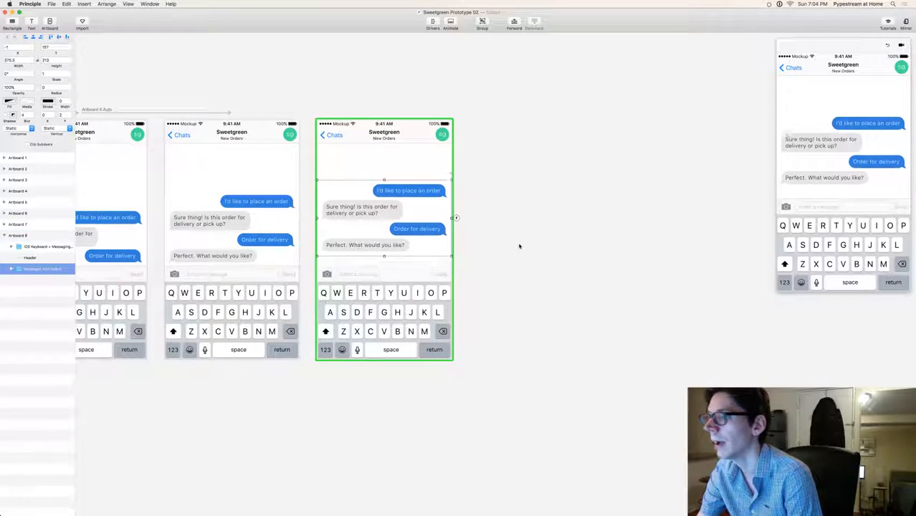
pyautogui.click(517, 220)
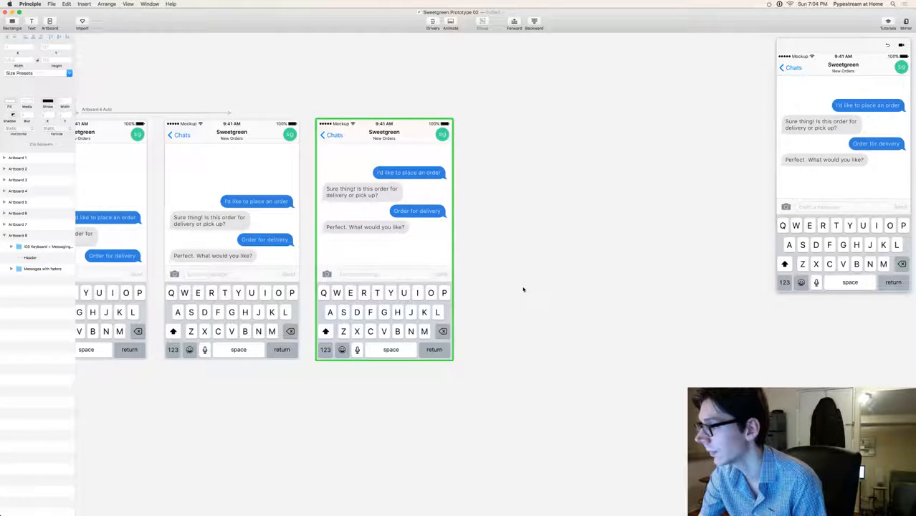
# Step: Switch to Finder and place the "View menu..." button image from the Exports folder on Artboard 8, below the "Perfect. What would you like?" reply
pyautogui.press('super+Tab')
pyautogui.press('super+Tab')
pyautogui.press('super+Tab')
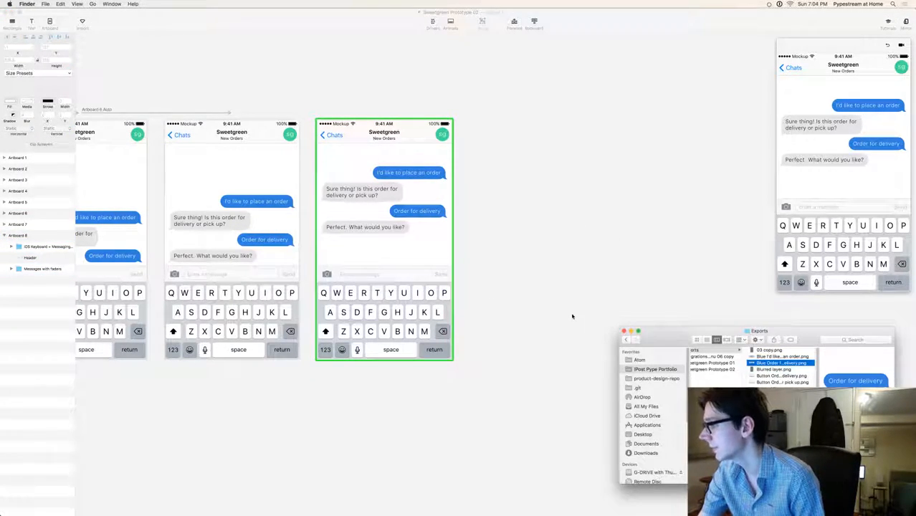
pyautogui.press('Down')
pyautogui.press('Down')
pyautogui.press('Down')
pyautogui.press('Down')
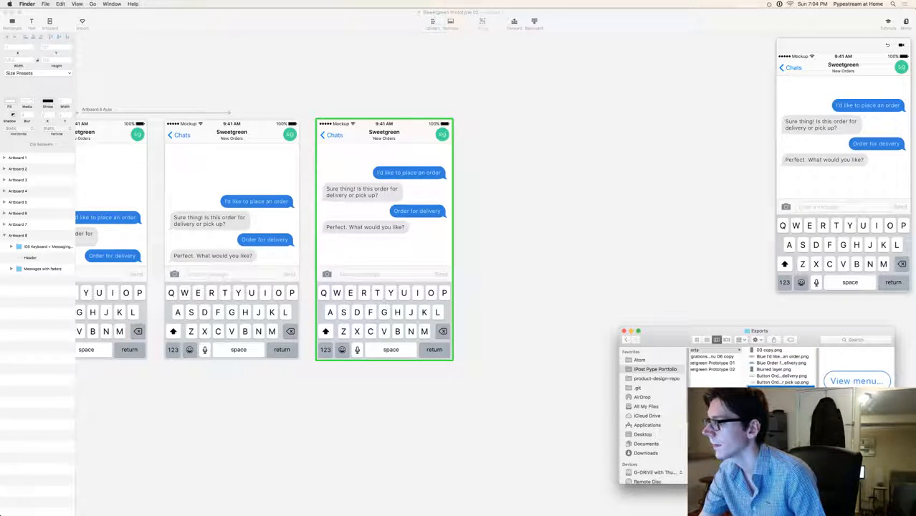
pyautogui.moveTo(782, 390); pyautogui.dragTo(389, 250)
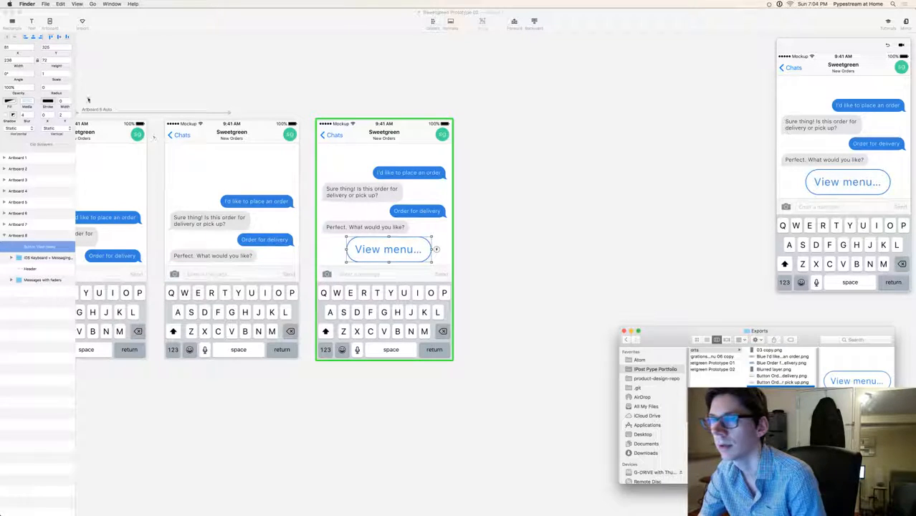
# Step: Set the scale of the "View menu..." button on Artboard 8 to 0.5
pyautogui.click(54, 73)
pyautogui.press('Return')
pyautogui.click(415, 80)
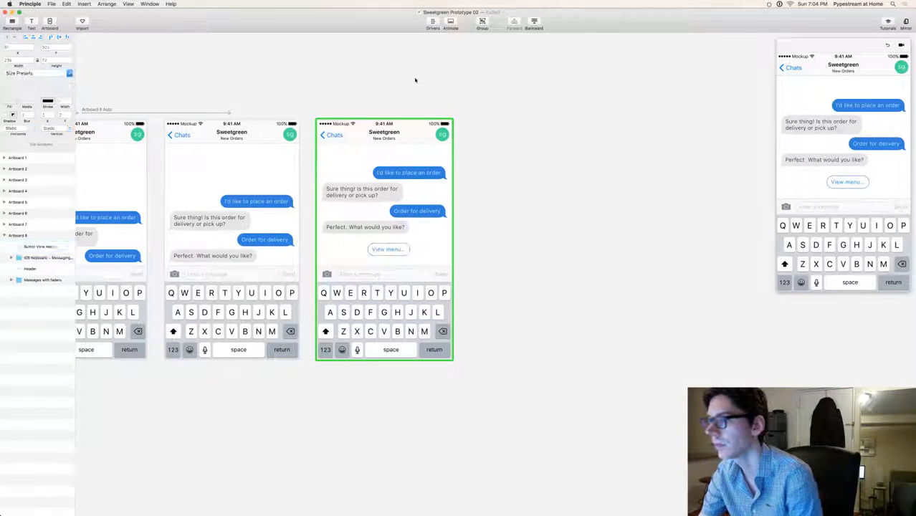
# Step: Centre the "View menu..." button horizontally on Artboard 8 by aligning its horizontal centers
pyautogui.moveTo(398, 249); pyautogui.dragTo(418, 249)
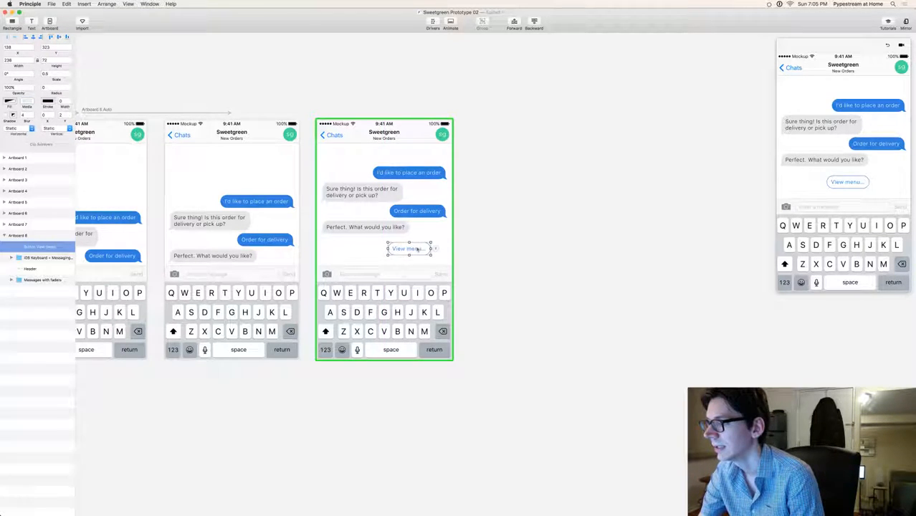
pyautogui.click(107, 3)
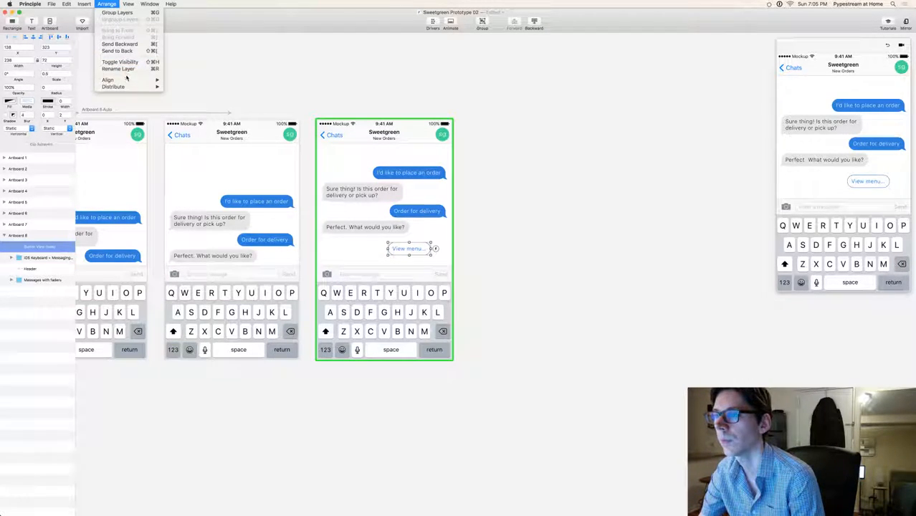
pyautogui.moveTo(118, 79)
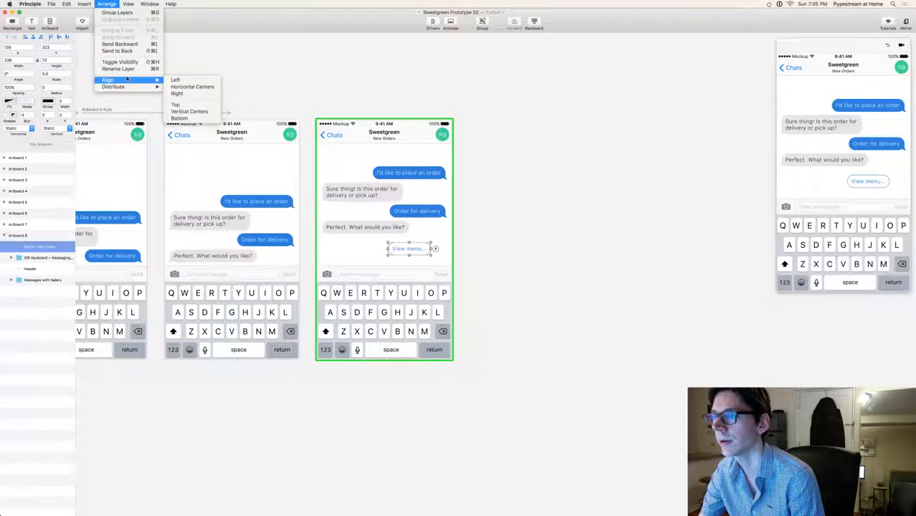
pyautogui.click(191, 88)
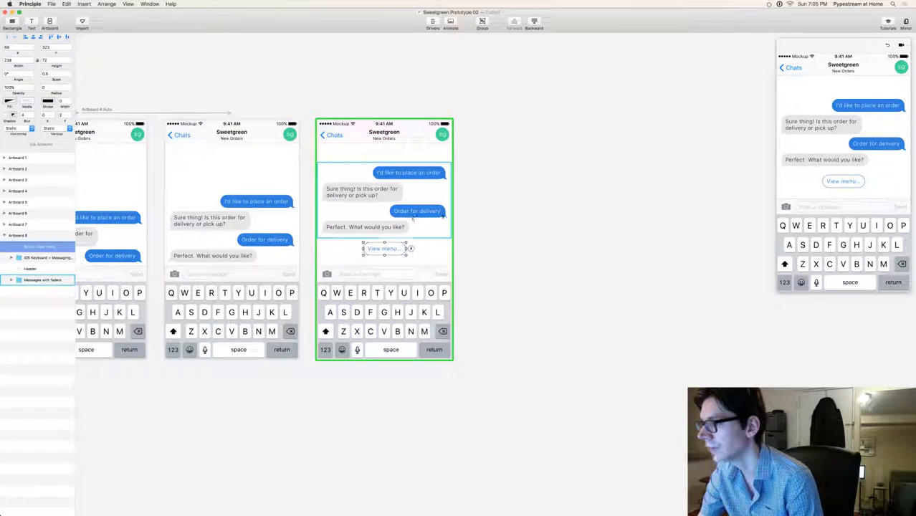
pyautogui.click(504, 215)
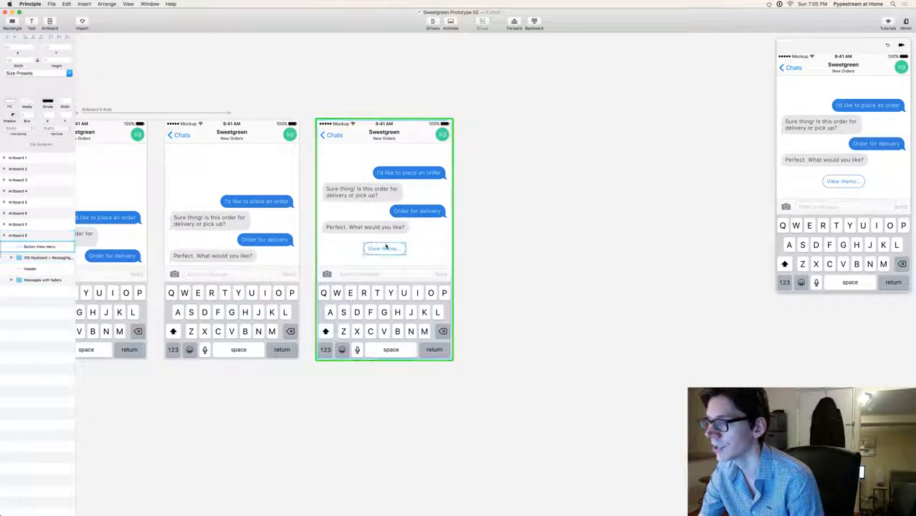
# Step: Review the Align options with nothing selected, and reselect the "View menu..." button to examine its alignment controls
pyautogui.click(108, 3)
pyautogui.moveTo(114, 80)
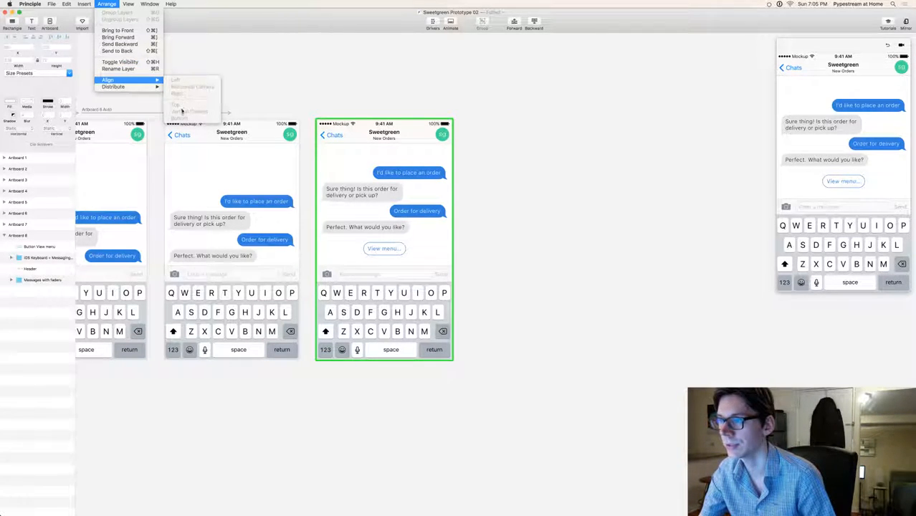
pyautogui.click(522, 193)
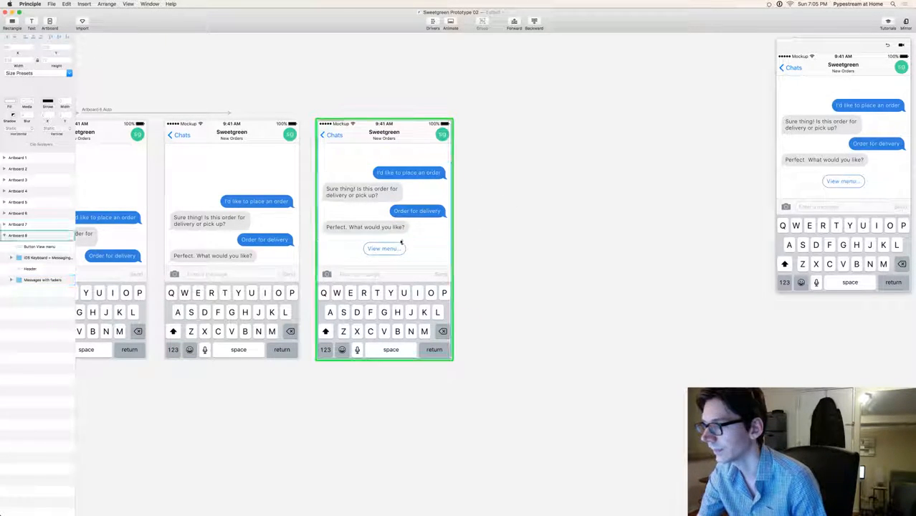
pyautogui.click(393, 253)
pyautogui.click(393, 251)
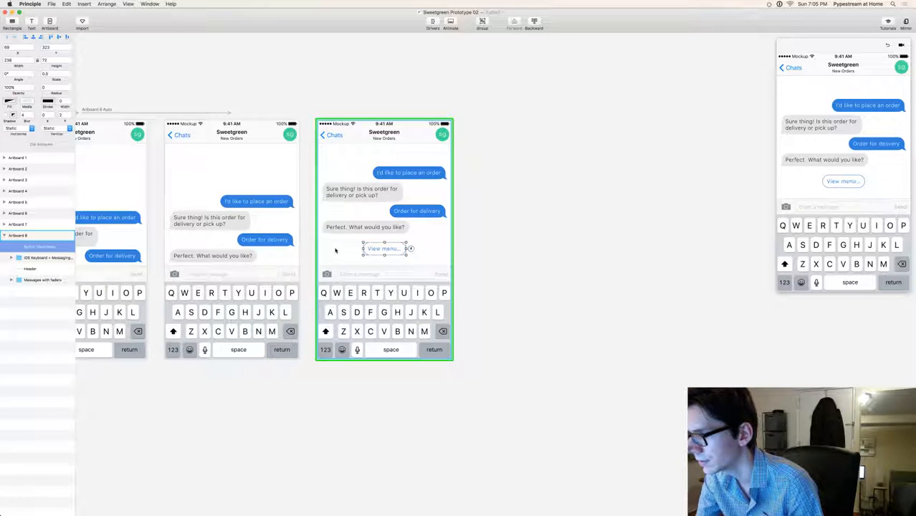
pyautogui.click(529, 273)
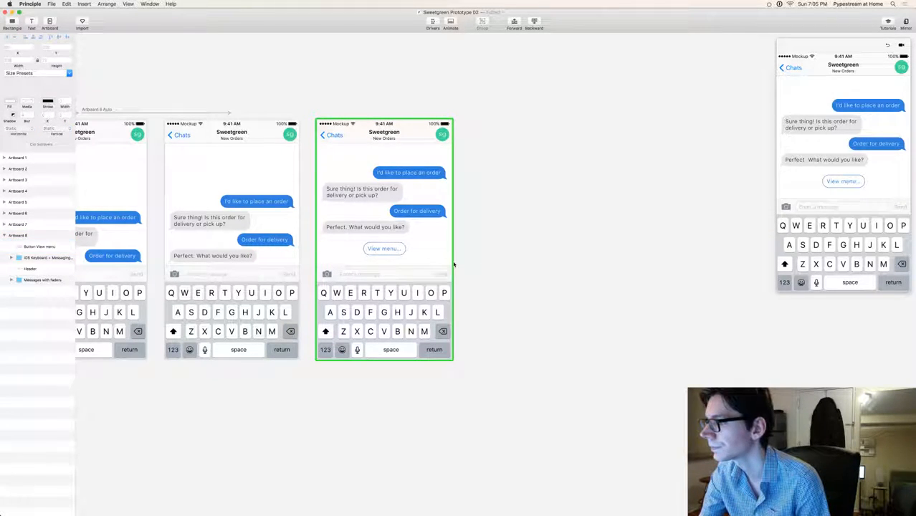
pyautogui.click(378, 249)
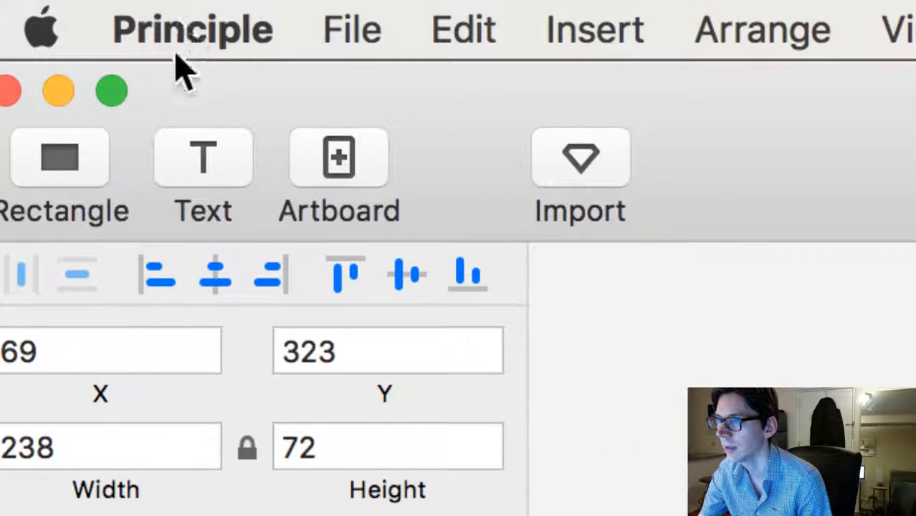
pyautogui.moveTo(173, 76); pyautogui.dragTo(241, 71)
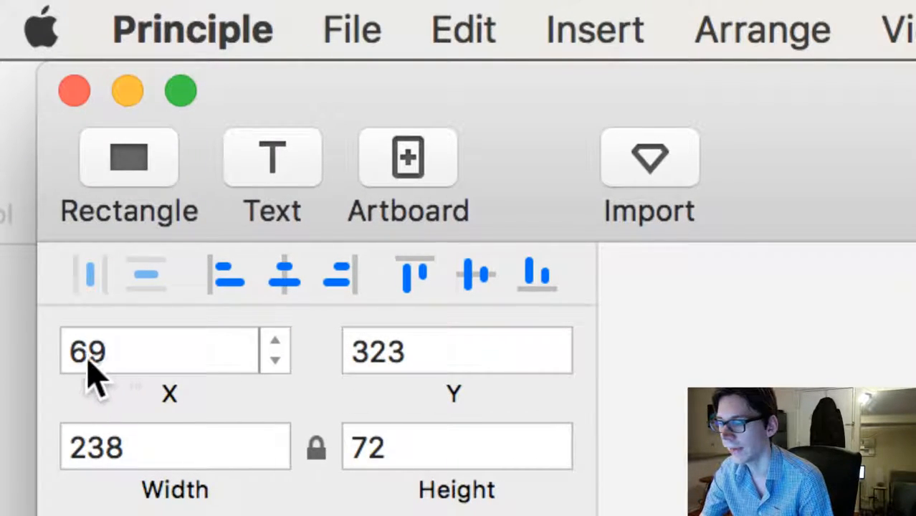
pyautogui.moveTo(255, 91); pyautogui.dragTo(359, 199)
pyautogui.click(290, 199)
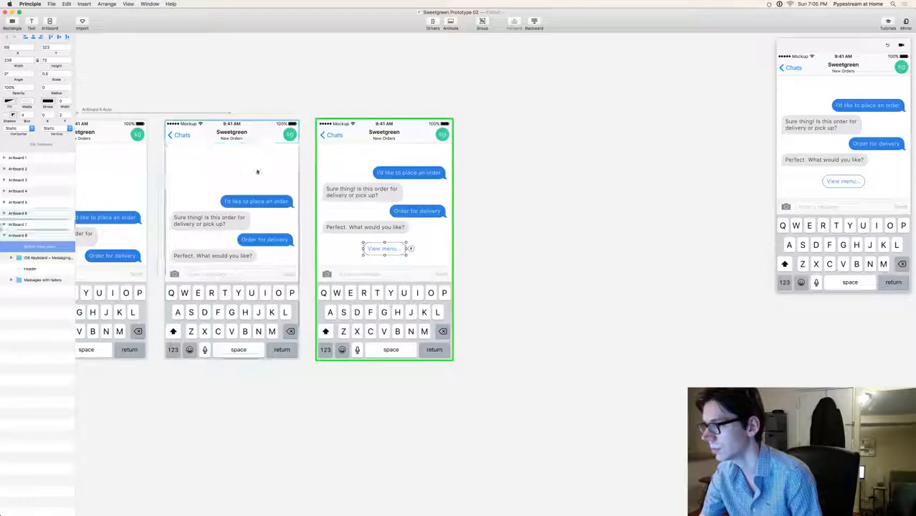
# Step: Examine the spacing of the "View menu..." button relative to the reply above and the message bar below on Artboard 8
pyautogui.click(565, 212)
pyautogui.click(388, 248)
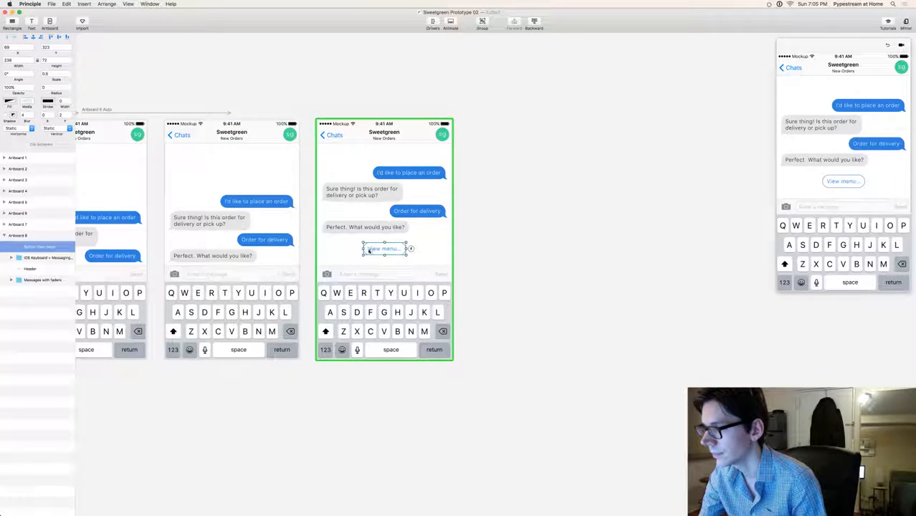
pyautogui.moveTo(324, 245); pyautogui.dragTo(370, 268)
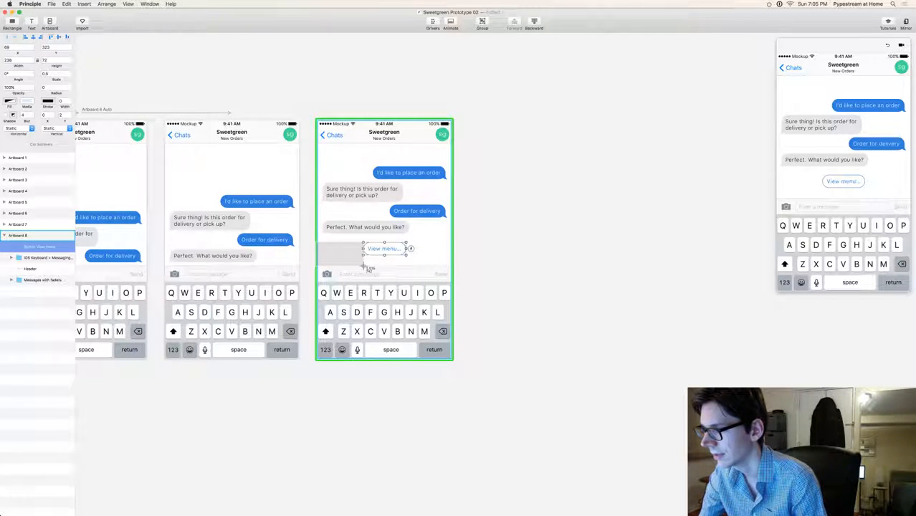
pyautogui.moveTo(367, 268); pyautogui.dragTo(383, 260)
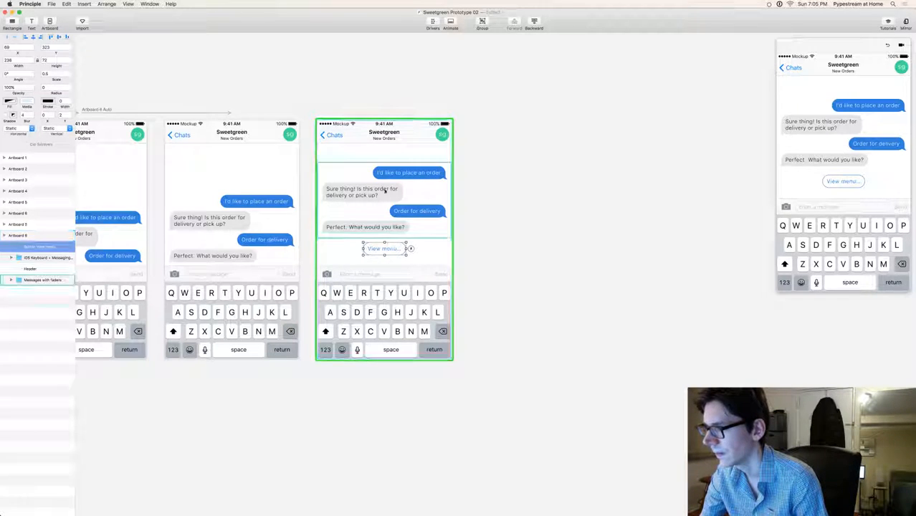
pyautogui.click(376, 152)
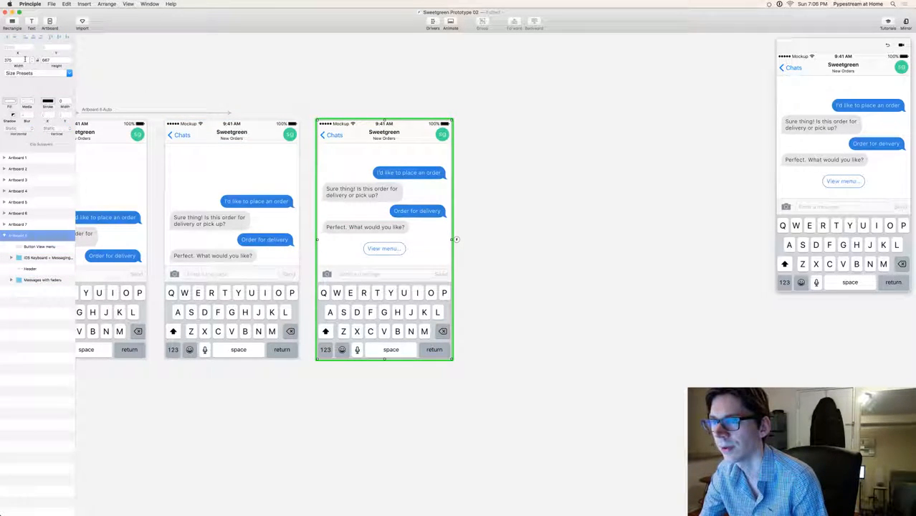
pyautogui.click(28, 268)
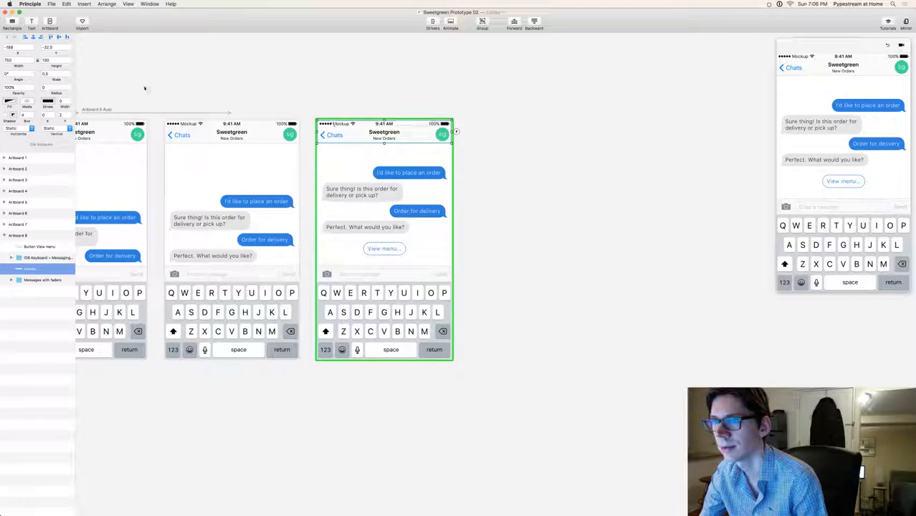
pyautogui.click(393, 250)
pyautogui.click(579, 262)
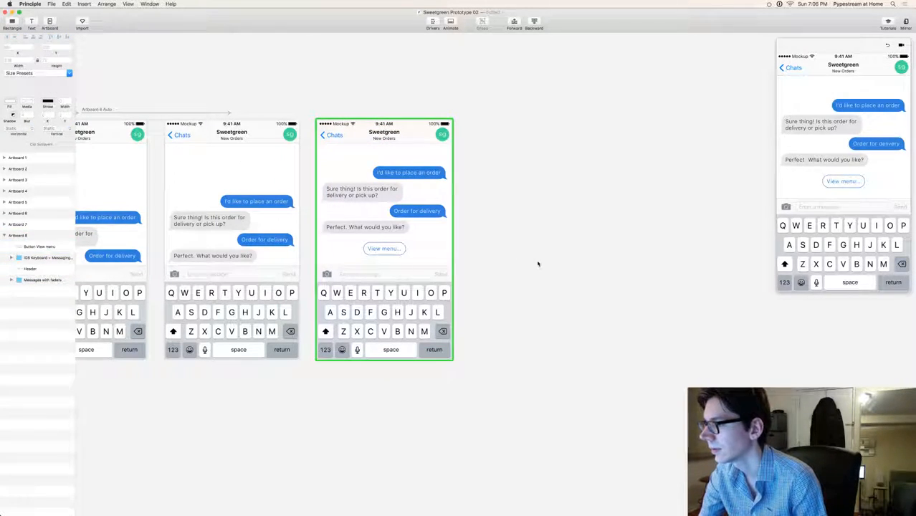
pyautogui.click(386, 249)
pyautogui.click(521, 237)
# Step: Move the "View menu..." button on Artboard 8 down to Y 333, closer to the message bar
pyautogui.click(398, 252)
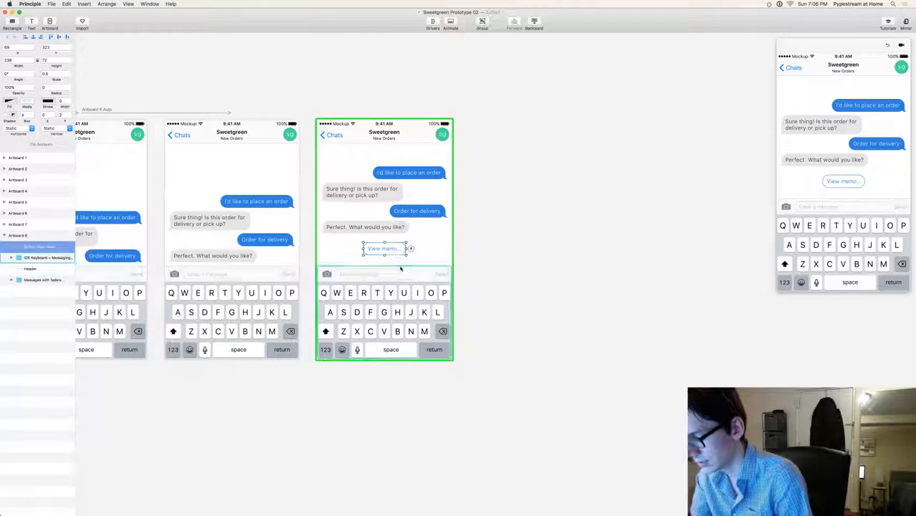
pyautogui.moveTo(401, 260); pyautogui.dragTo(402, 270)
pyautogui.press('Up')
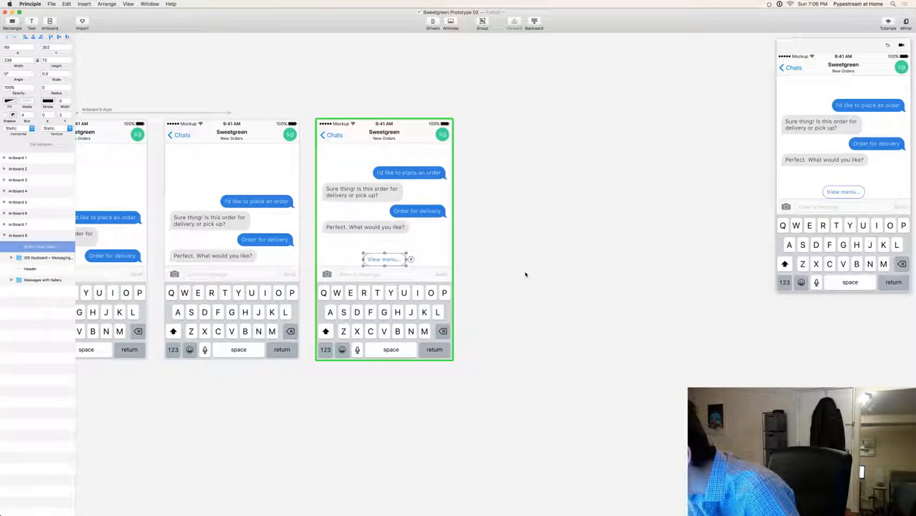
pyautogui.hotkey('shift', 'Up')
pyautogui.hotkey('shift', 'Up')
# Step: Lower the "Messages with faders" group on Artboard 8 so the last reply sits slightly above the "View menu..." button
pyautogui.click(368, 228)
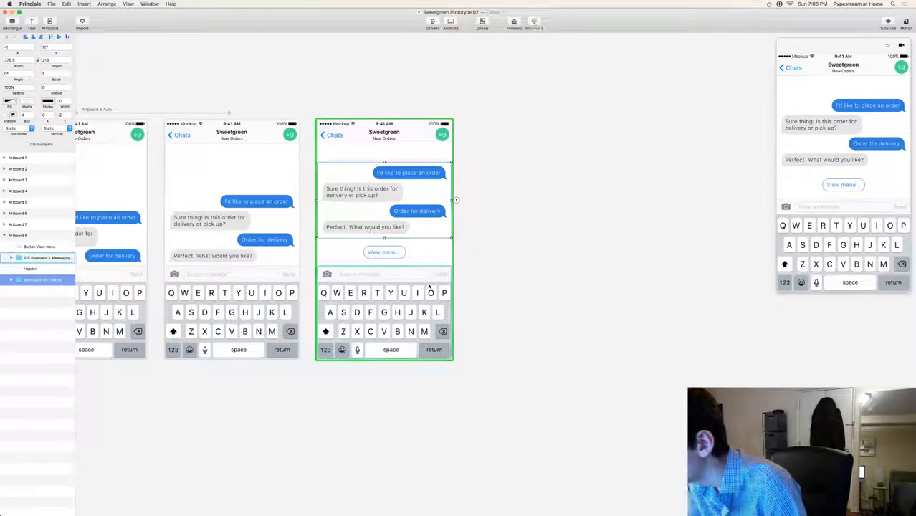
pyautogui.hotkey('shift', 'Down')
pyautogui.hotkey('shift', 'Down')
pyautogui.hotkey('shift', 'Down')
pyautogui.hotkey('shift', 'Down')
pyautogui.press('Up')
pyautogui.press('Up')
pyautogui.press('Up')
pyautogui.press('Up')
pyautogui.press('Up')
pyautogui.press('Up')
pyautogui.press('Up')
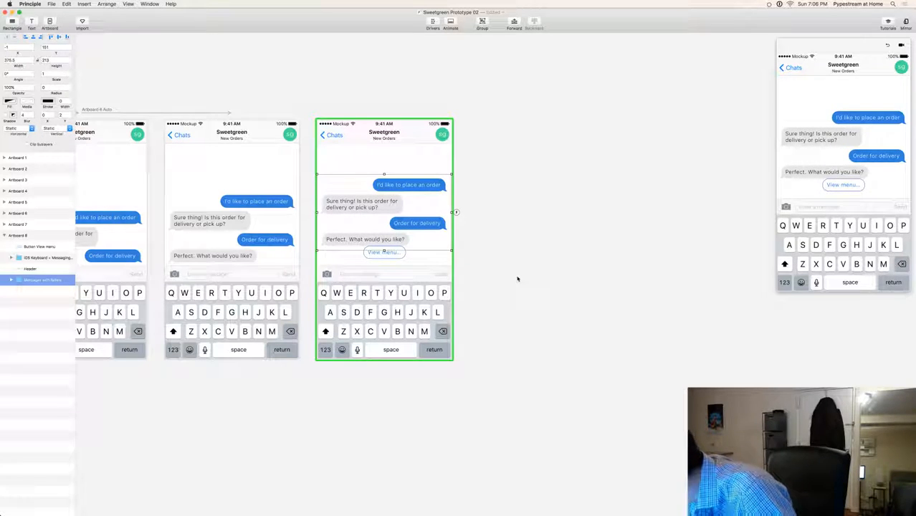
pyautogui.hotkey('shift', 'Up')
pyautogui.press('Escape')
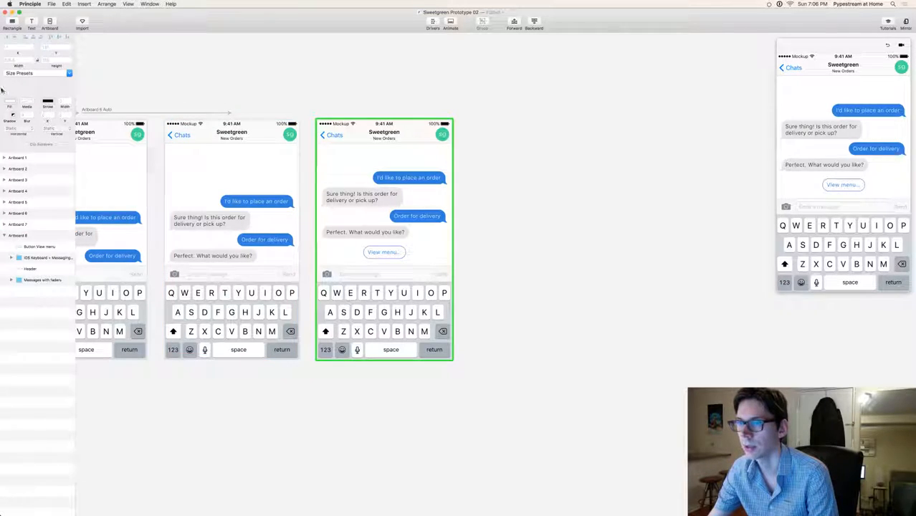
# Step: Switch to Sketch and review the menu, item detail and order confirmation screens in Sweetgreen Prototype 07, then return to Principle
pyautogui.moveTo(3, 89); pyautogui.dragTo(324, 99)
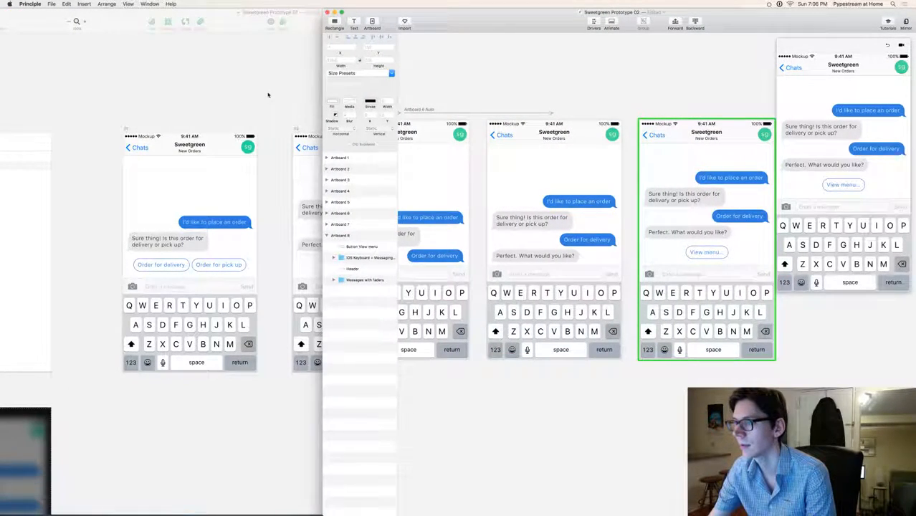
pyautogui.click(287, 93)
pyautogui.hscroll(10, 197, 93)
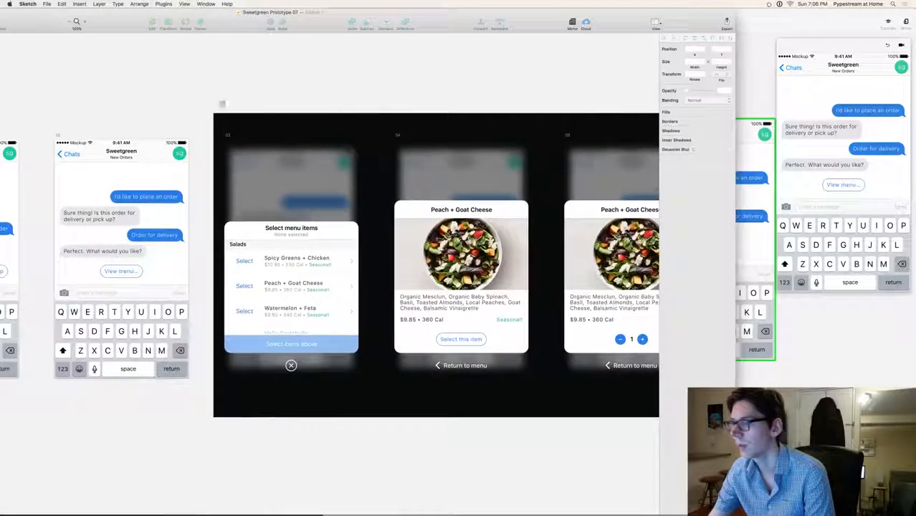
pyautogui.click(849, 340)
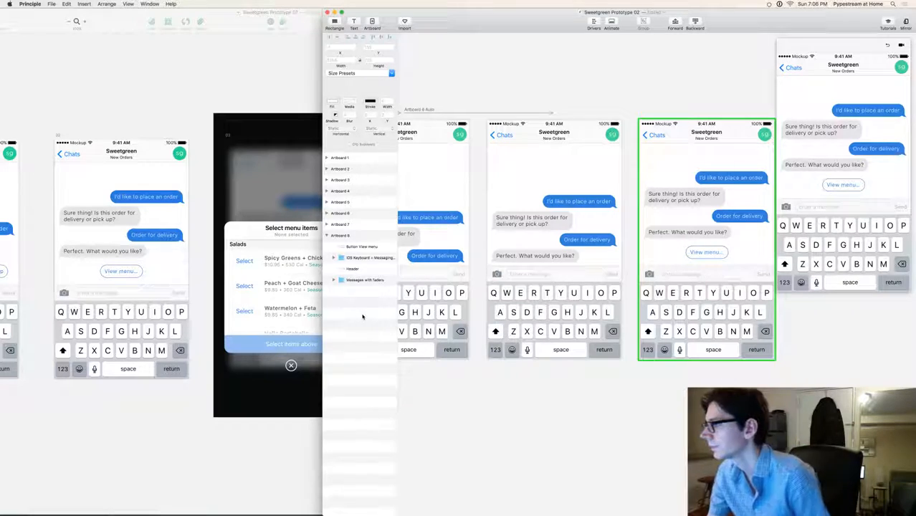
pyautogui.click(256, 75)
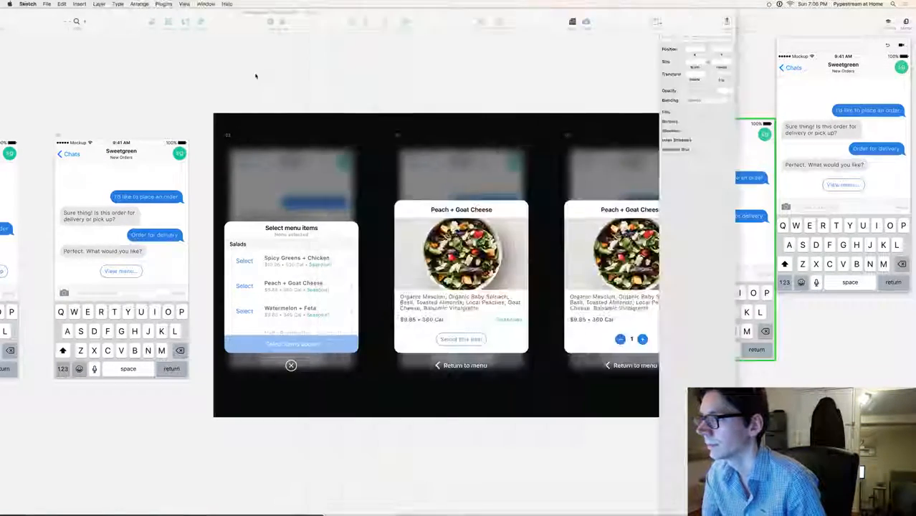
pyautogui.moveTo(368, 63); pyautogui.dragTo(174, 55)
pyautogui.hscroll(15, 173, 56)
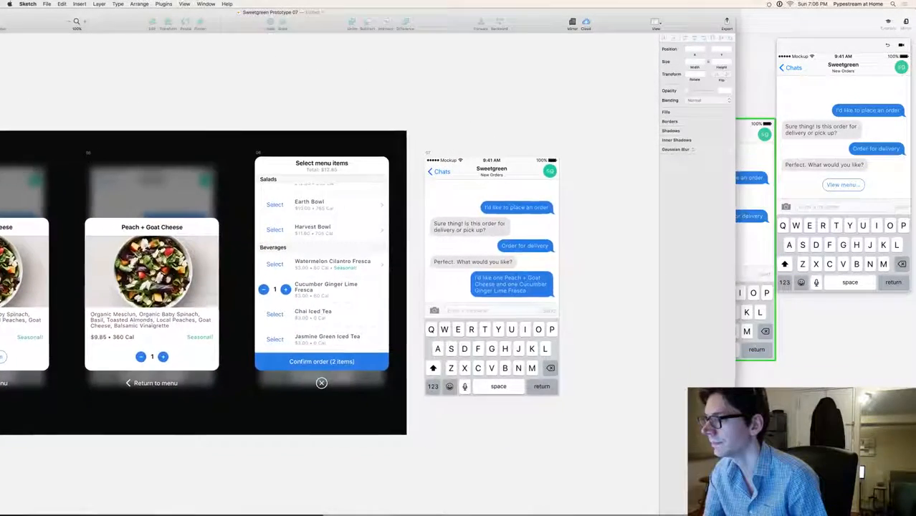
pyautogui.hscroll(5, 449, 47)
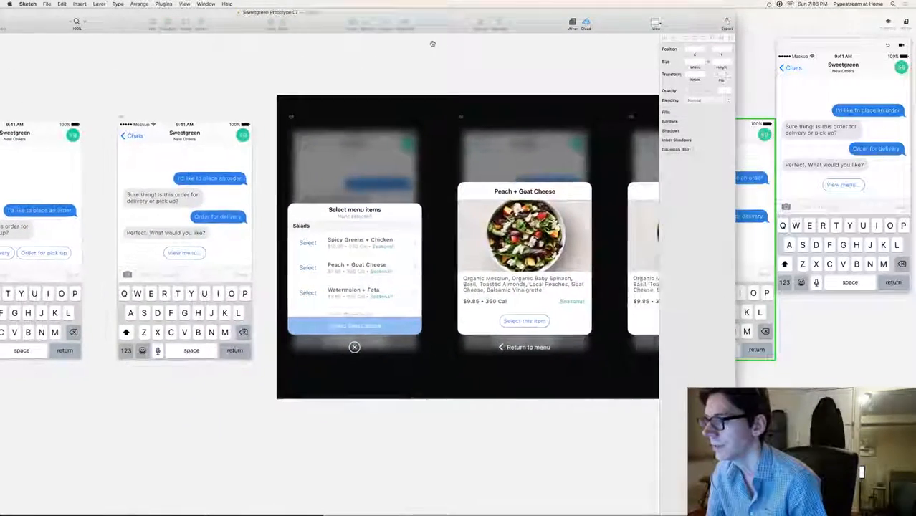
pyautogui.click(833, 366)
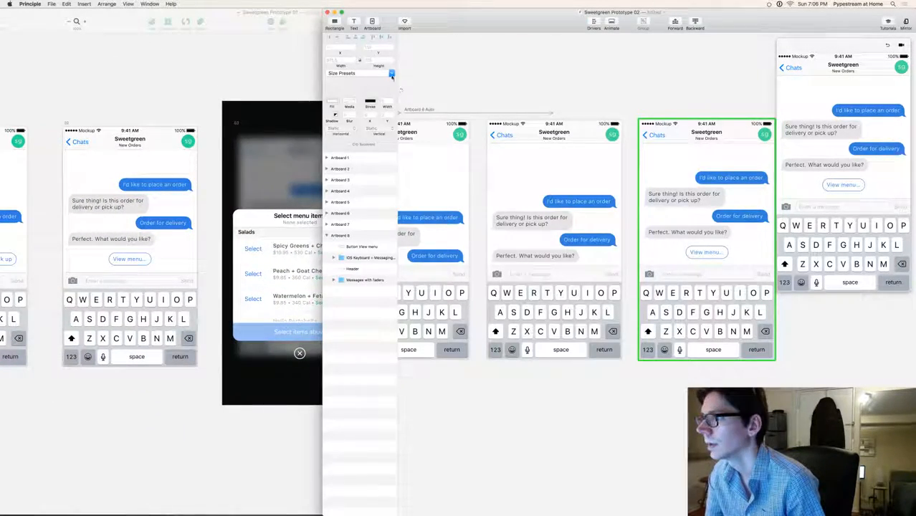
pyautogui.moveTo(658, 34); pyautogui.dragTo(341, 34)
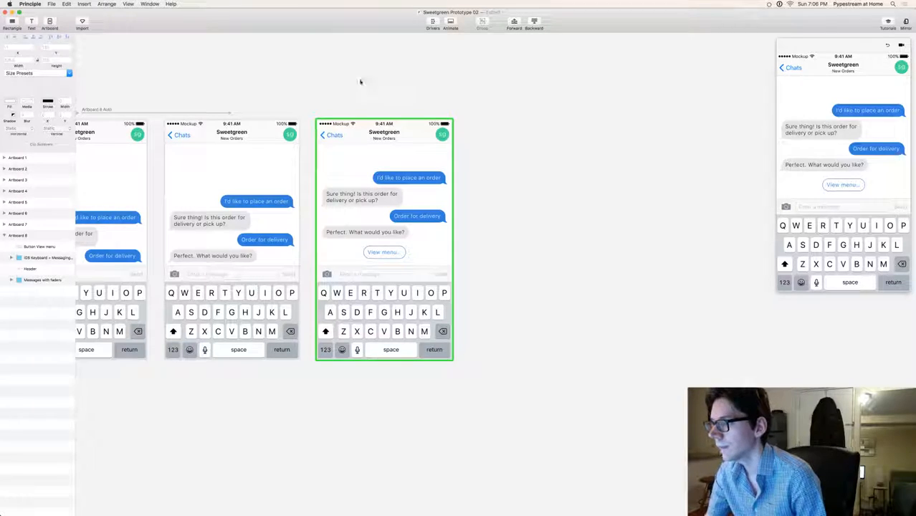
# Step: Duplicate Artboard 8 to create Artboard 9 with the same messages and "View menu..." button
pyautogui.scroll(1, 364, 82)
pyautogui.click(386, 246)
pyautogui.click(385, 258)
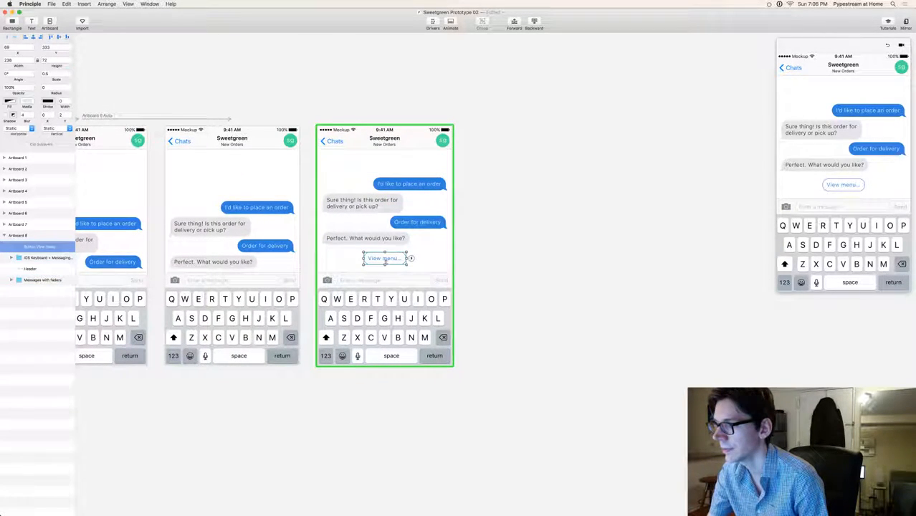
pyautogui.click(393, 456)
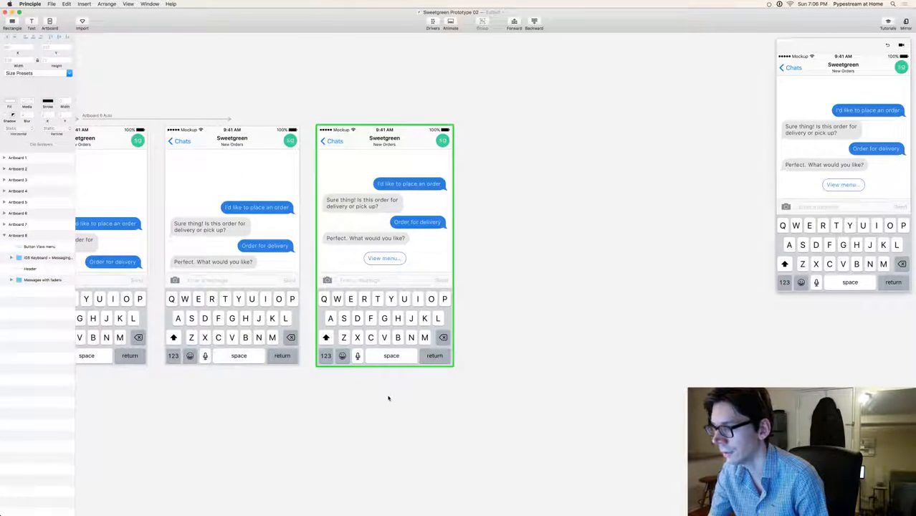
pyautogui.click(429, 261)
pyautogui.press('super+d')
pyautogui.click(491, 424)
pyautogui.hscroll(2, 491, 424)
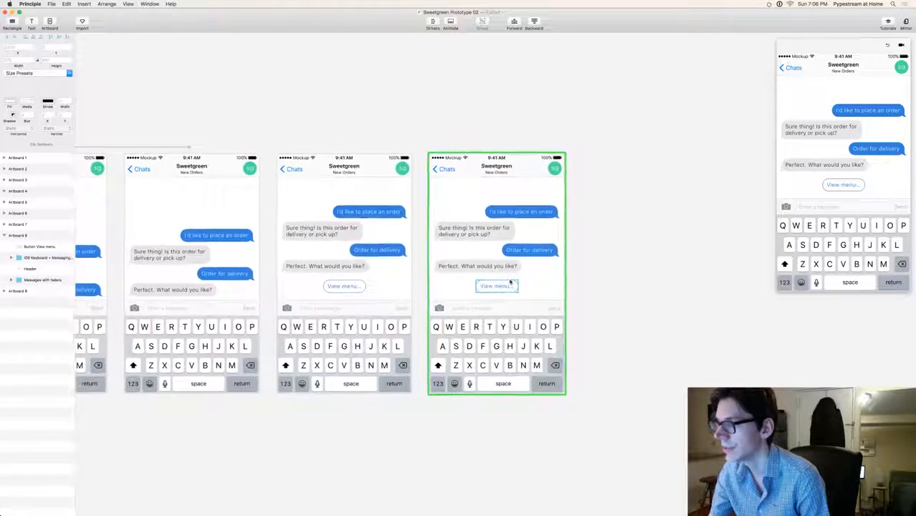
# Step: Move the "View menu..." button on Artboard 8 down to Y 393 and place its layer beneath the iOS keyboard and messaging group
pyautogui.click(332, 288)
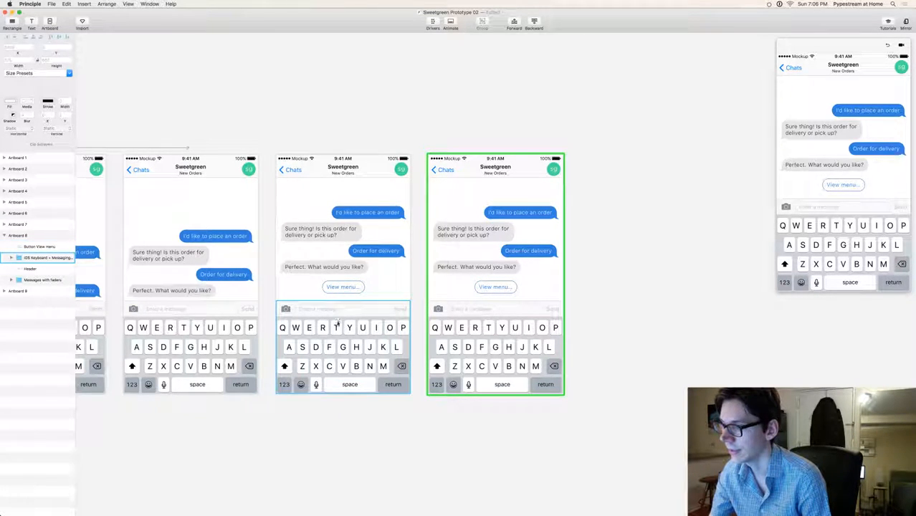
pyautogui.click(306, 444)
pyautogui.click(345, 318)
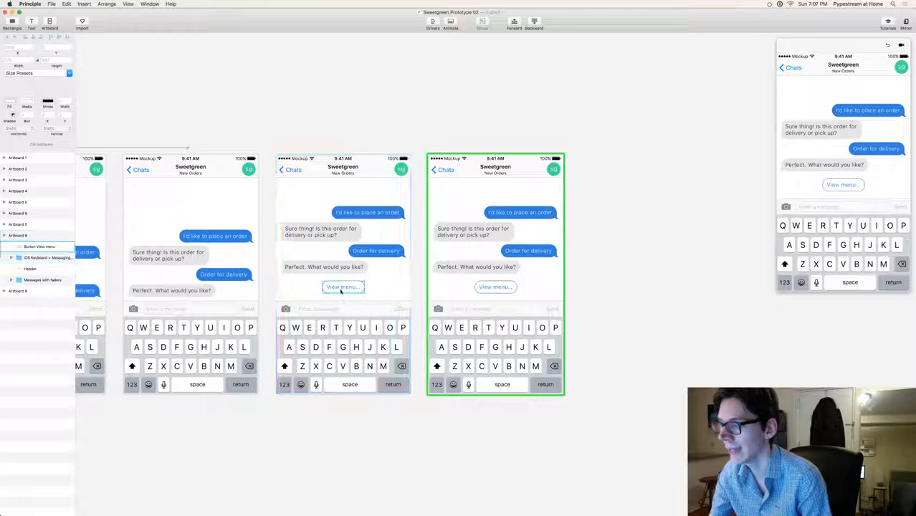
pyautogui.click(345, 288)
pyautogui.hotkey('shift', 'Down')
pyautogui.hotkey('shift', 'Down')
pyautogui.hotkey('shift', 'Down')
pyautogui.hotkey('shift', 'Down')
pyautogui.hotkey('shift', 'Down')
pyautogui.hotkey('shift', 'Down')
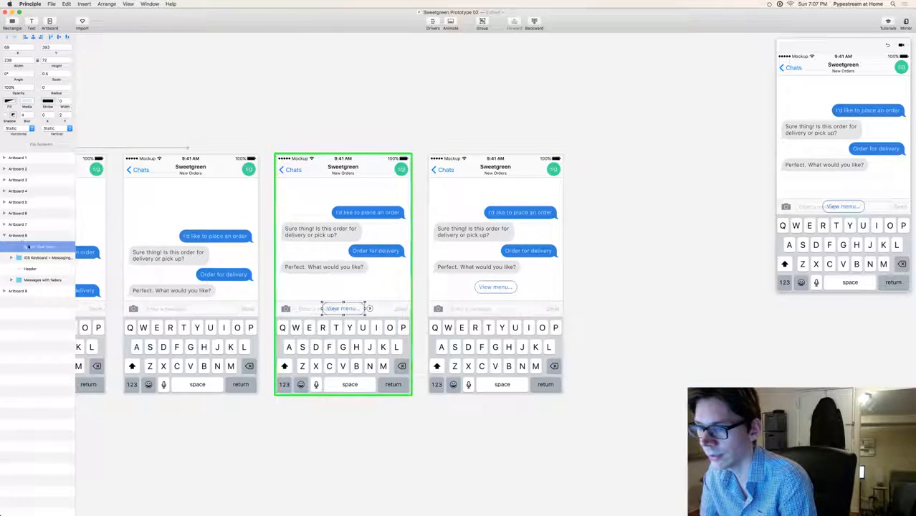
pyautogui.moveTo(30, 251); pyautogui.dragTo(31, 262)
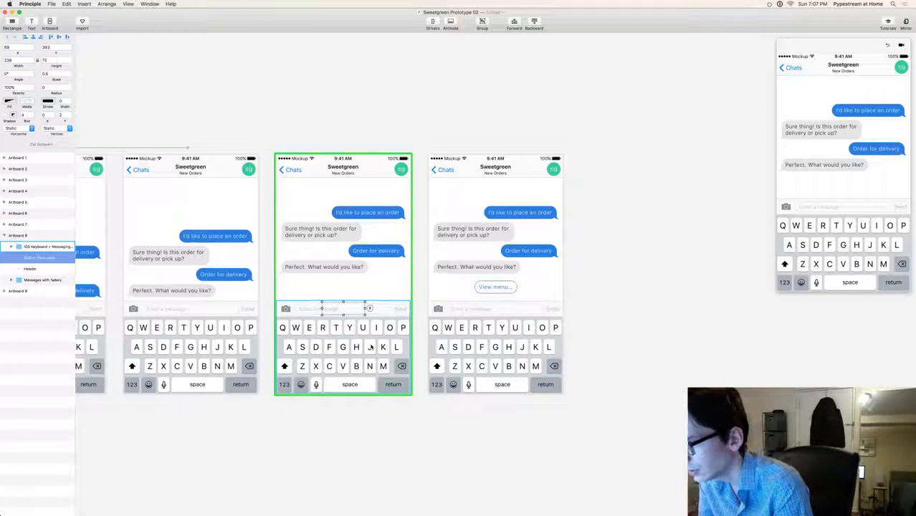
pyautogui.click(397, 412)
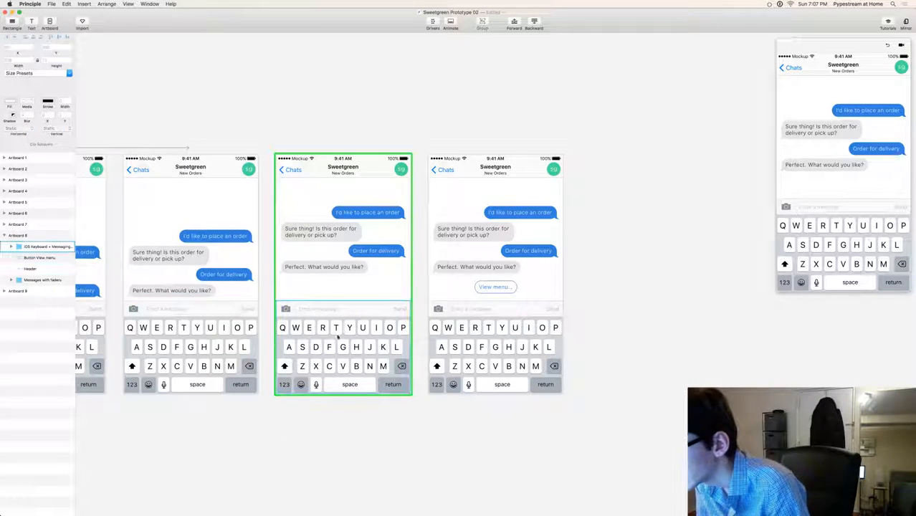
# Step: Examine how the "Order for pick up" and "Order for delivery" buttons are hidden behind the message bar on Artboard 3, then return to Artboards 8 and 9
pyautogui.hscroll(-15, 269, 388)
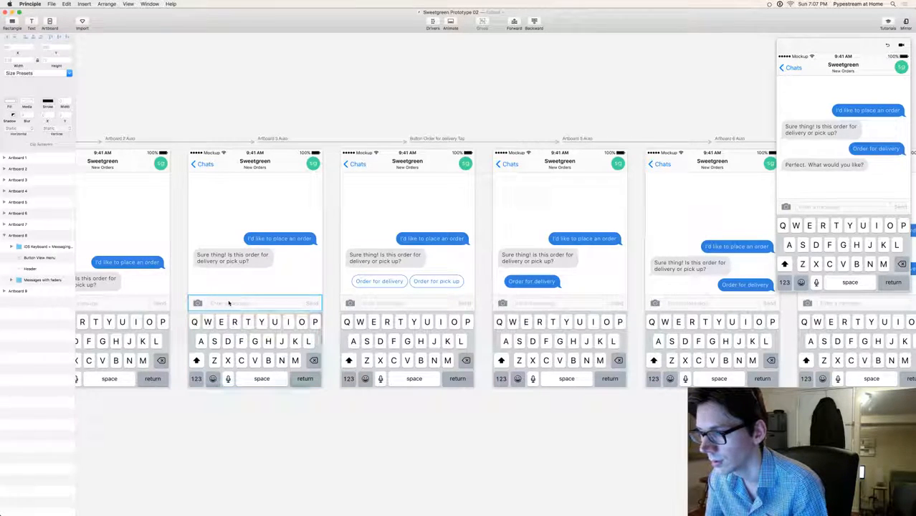
pyautogui.click(223, 303)
pyautogui.click(287, 302)
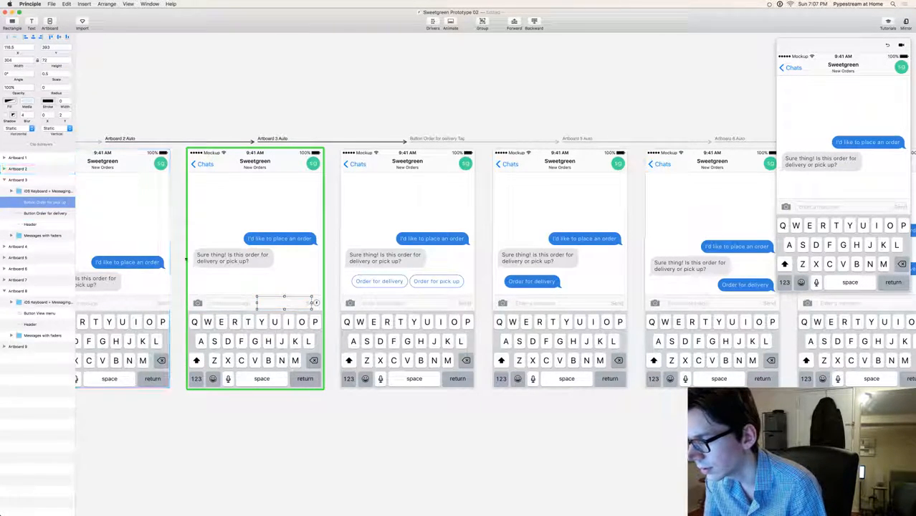
pyautogui.click(244, 301)
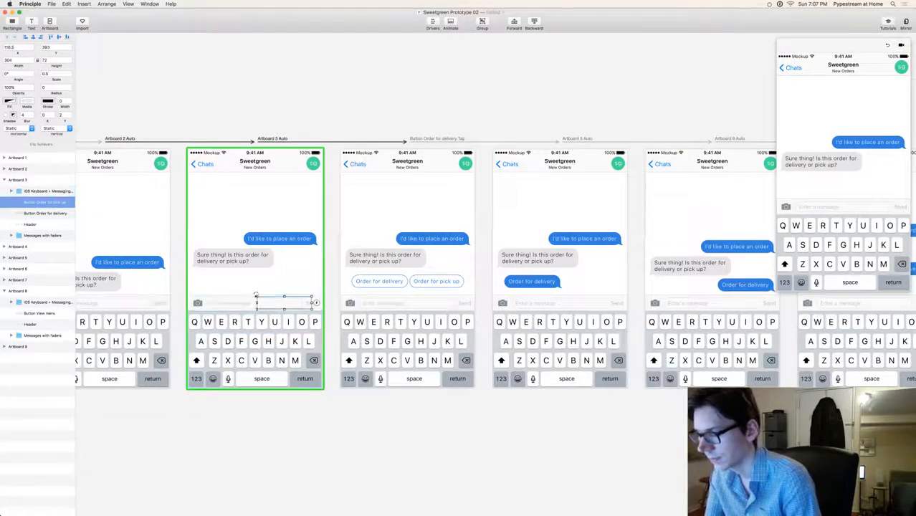
pyautogui.press('super+equal')
pyautogui.press('super+equal')
pyautogui.press('super+equal')
pyautogui.moveTo(323, 351)
pyautogui.mouseDown()
pyautogui.moveTo(588, 317)
pyautogui.moveTo(677, 281)
pyautogui.mouseUp()
pyautogui.moveTo(360, 334); pyautogui.dragTo(533, 344)
pyautogui.press('Up')
pyautogui.press('Up')
pyautogui.press('Up')
pyautogui.press('Down')
pyautogui.press('Down')
pyautogui.press('Down')
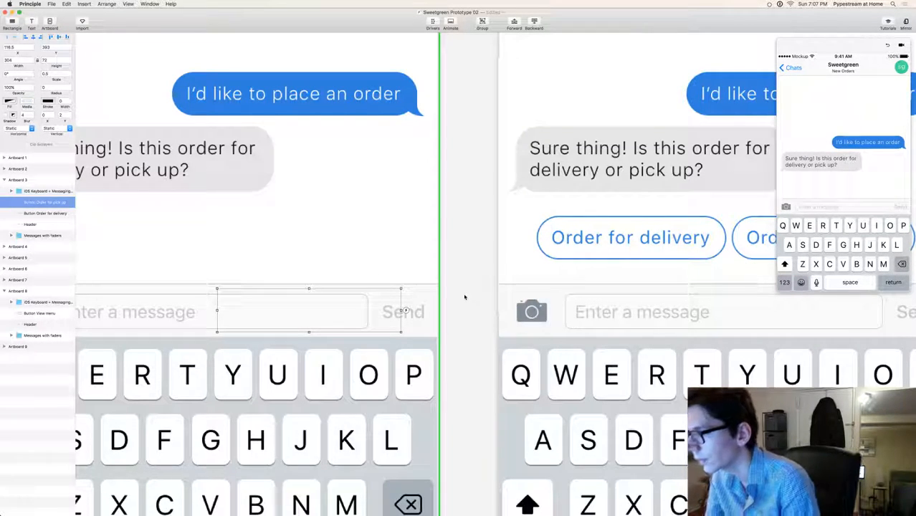
pyautogui.click(43, 215)
pyautogui.press('super+0')
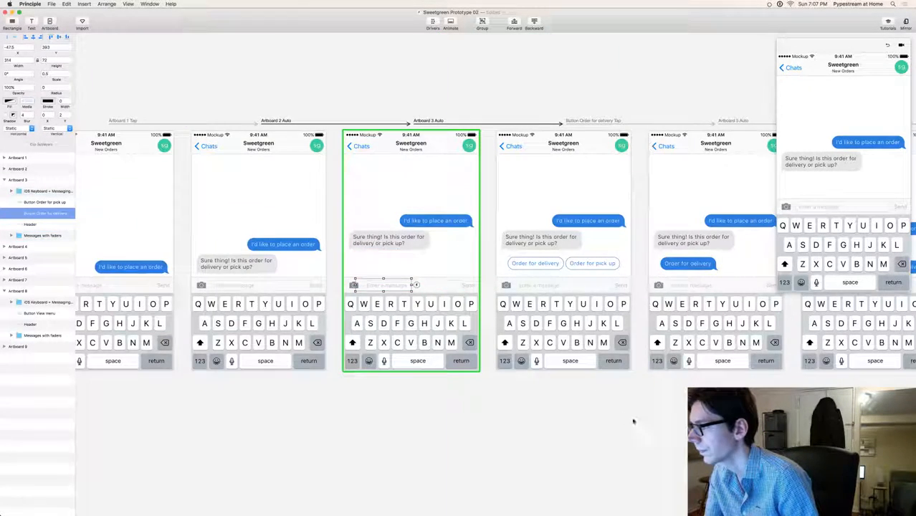
pyautogui.click(636, 421)
pyautogui.moveTo(701, 421); pyautogui.dragTo(665, 421)
pyautogui.hscroll(10, 665, 421)
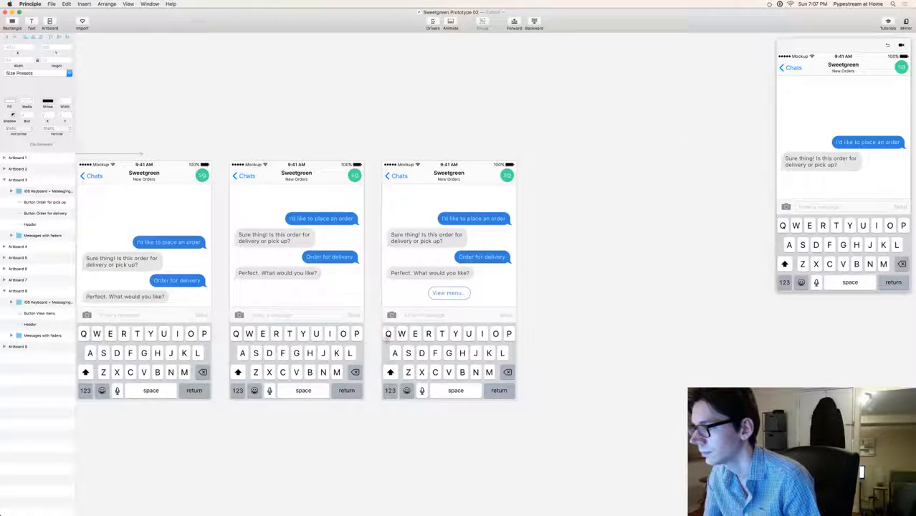
# Step: Inspect the iOS keyboard and messaging group and the hidden "View menu..." button on Artboard 8
pyautogui.click(286, 313)
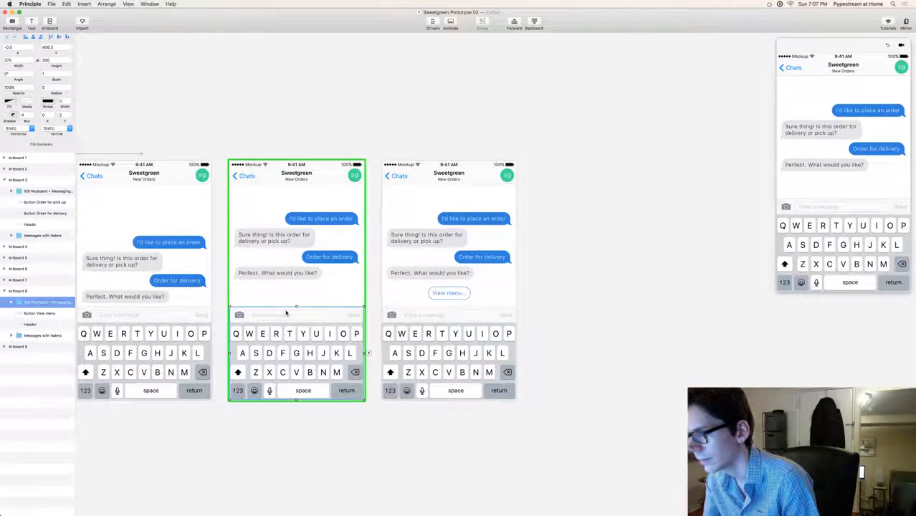
pyautogui.click(41, 314)
pyautogui.press('Down')
pyautogui.press('Down')
pyautogui.press('Down')
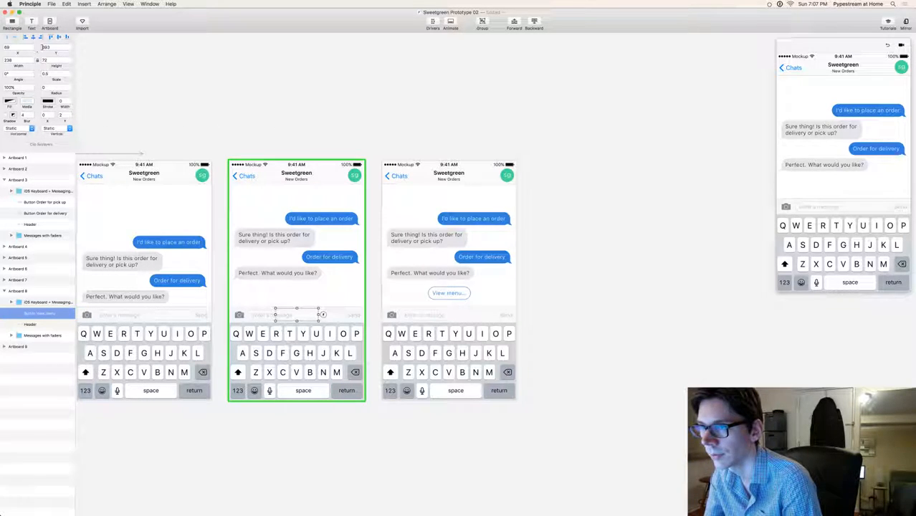
pyautogui.click(205, 79)
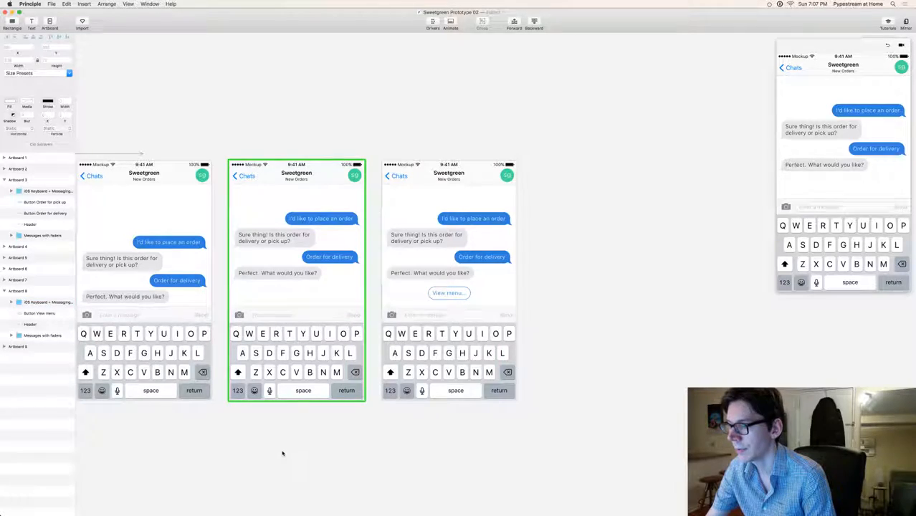
# Step: Examine the spring easing of the "Order for delivery" button in the Artboard 3 Auto transition, then return to Artboards 8 and 9
pyautogui.hscroll(-10, 283, 453)
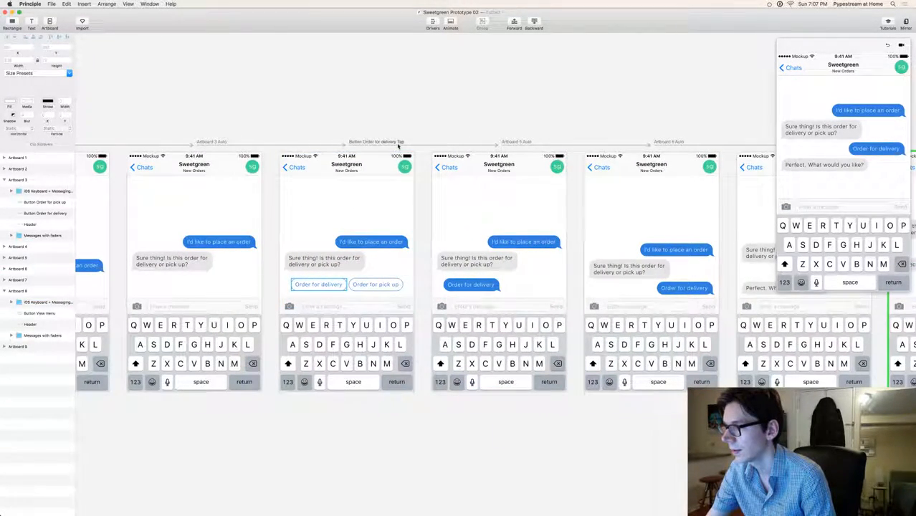
pyautogui.click(399, 146)
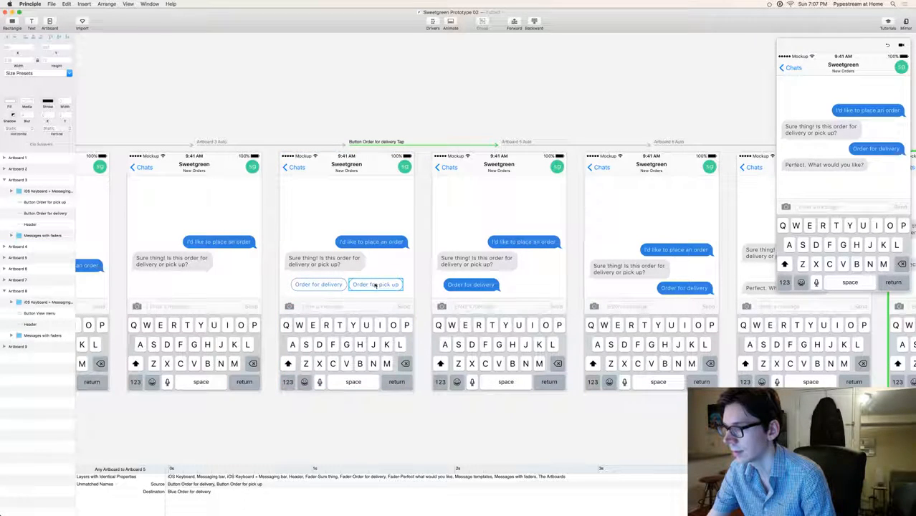
pyautogui.click(211, 141)
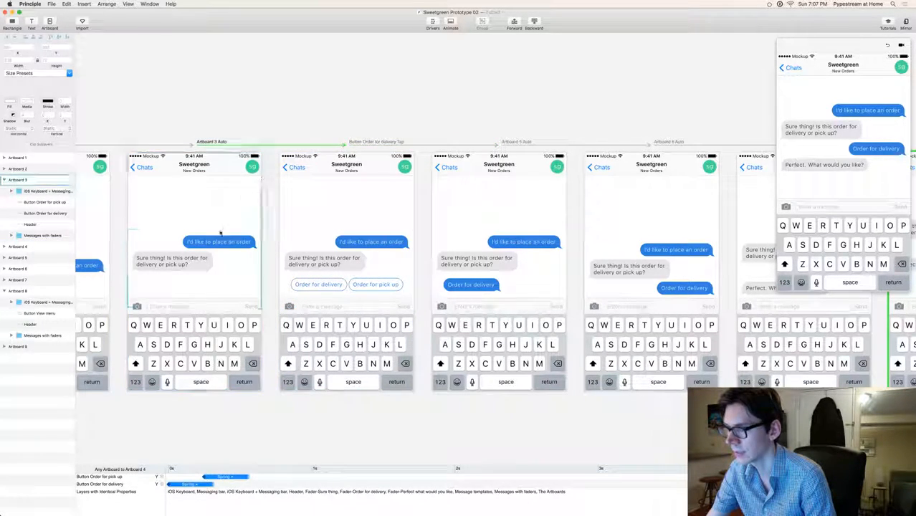
pyautogui.click(195, 486)
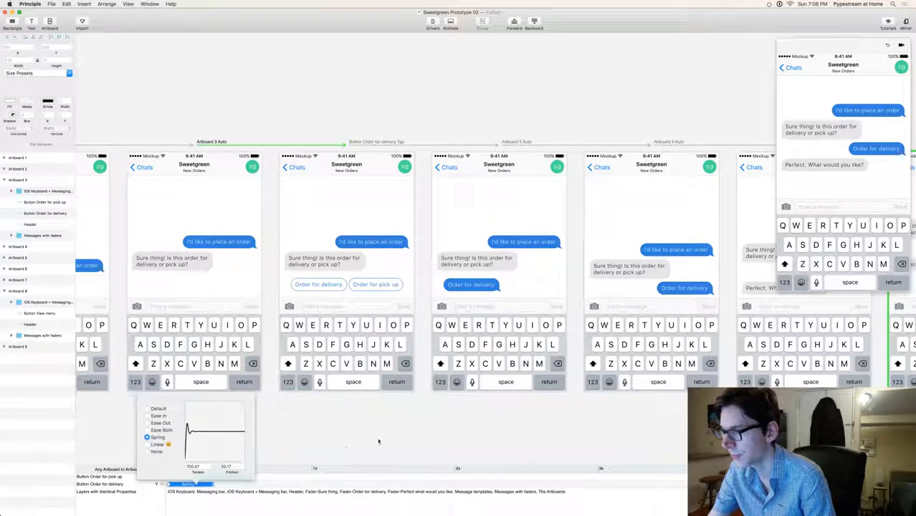
pyautogui.click(474, 435)
pyautogui.hscroll(10, 670, 424)
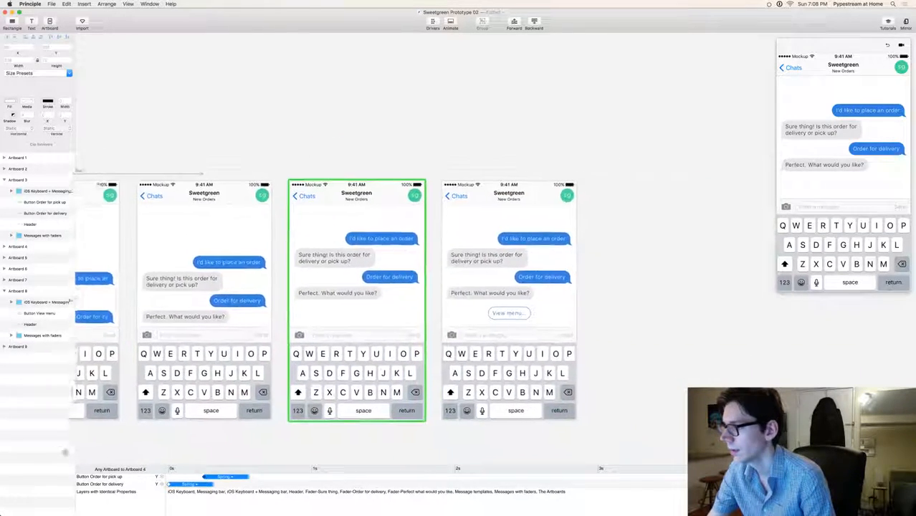
pyautogui.moveTo(248, 419); pyautogui.dragTo(281, 399)
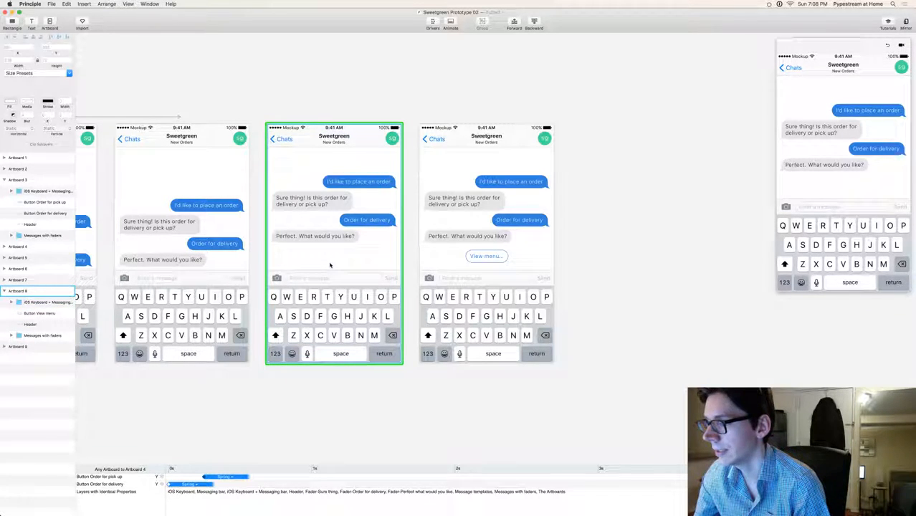
# Step: Link Artboard 7 to Artboard 8 with an Auto transition and delete the mistaken Tap transition between them
pyautogui.click(237, 183)
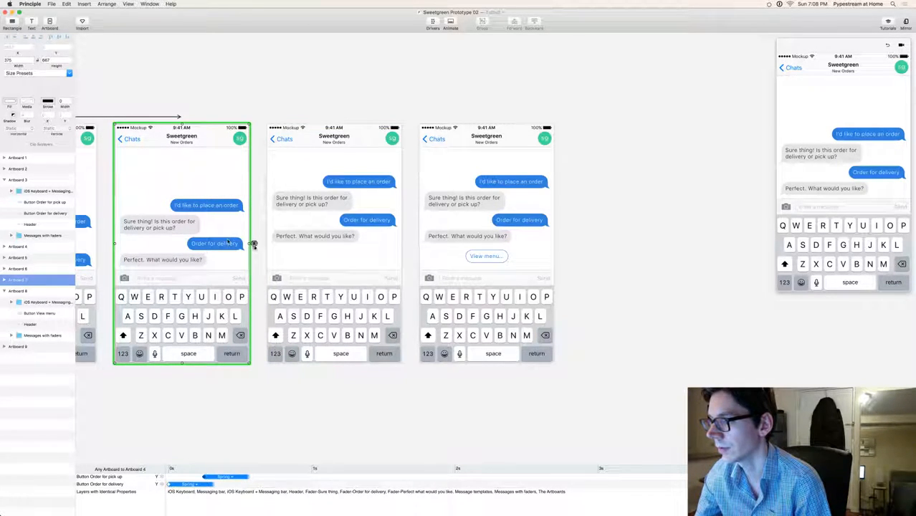
pyautogui.click(253, 245)
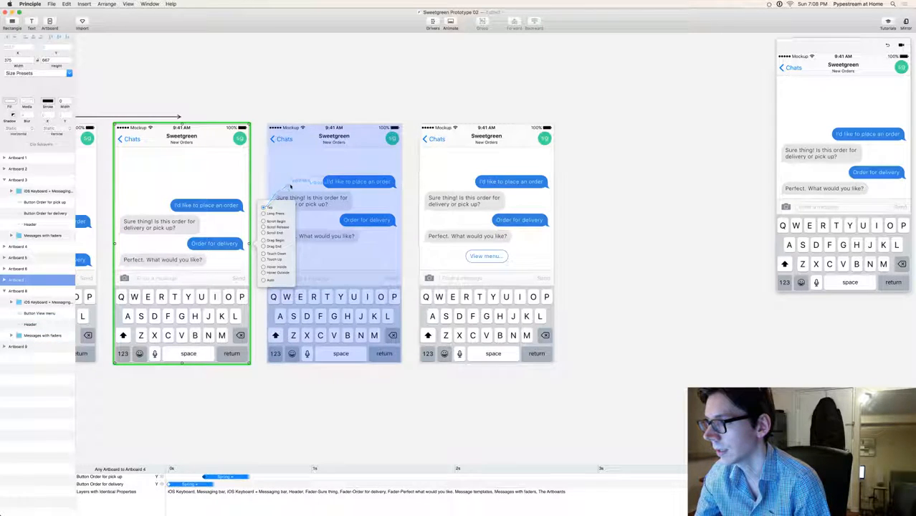
pyautogui.moveTo(263, 207); pyautogui.dragTo(333, 215)
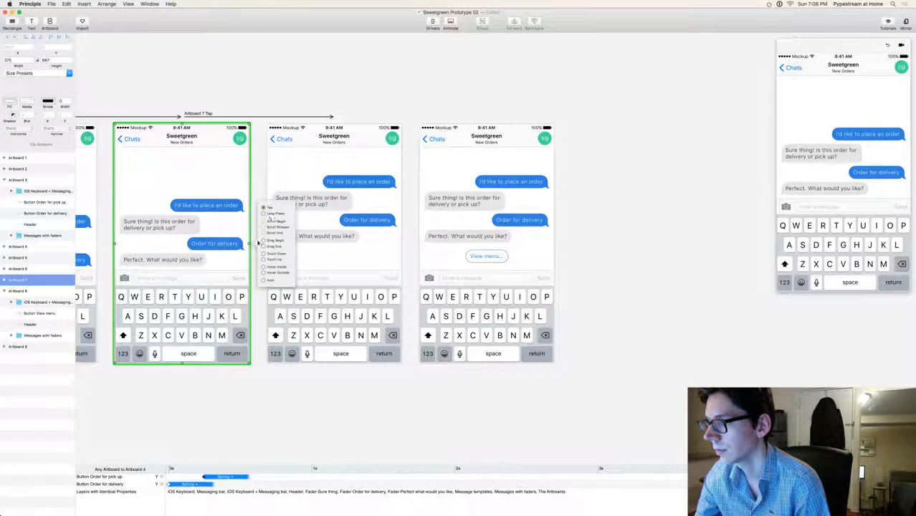
pyautogui.moveTo(265, 281); pyautogui.dragTo(337, 237)
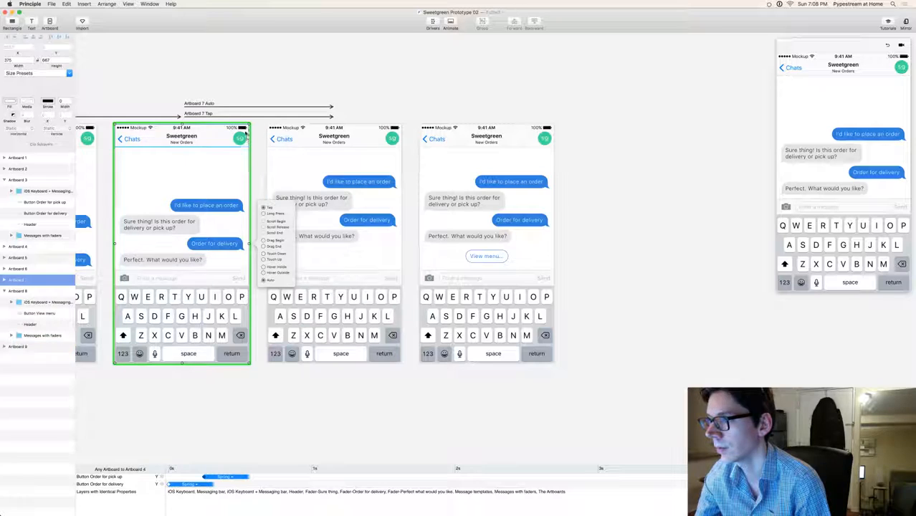
pyautogui.click(250, 118)
pyautogui.press('BackSpace')
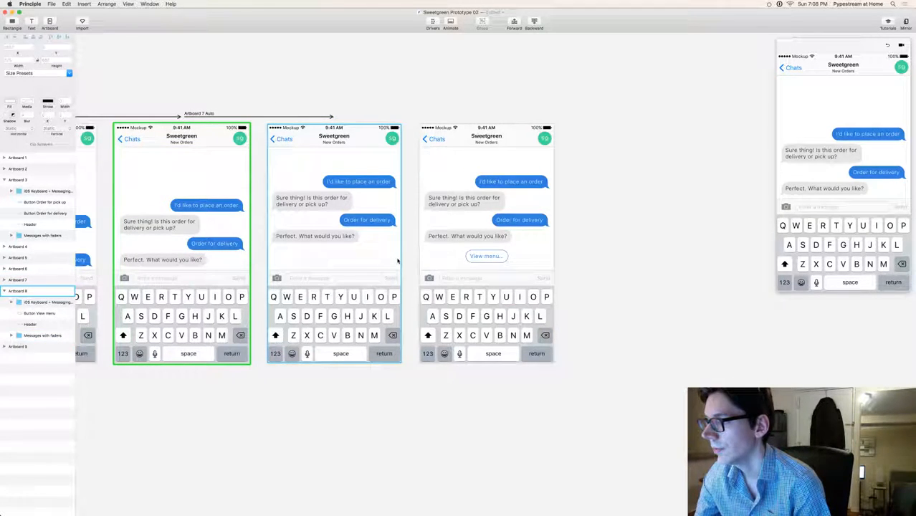
# Step: Link Artboard 8 to Artboard 9 with an Auto transition
pyautogui.click(388, 162)
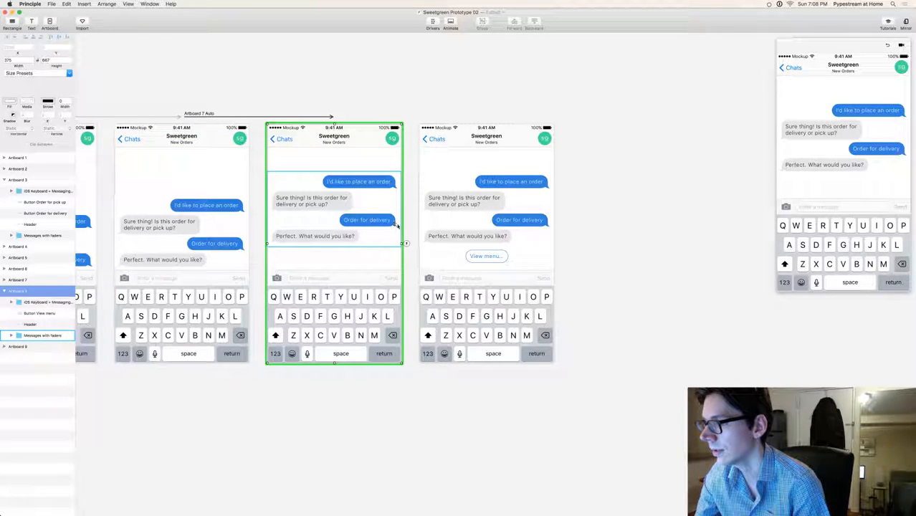
pyautogui.click(406, 243)
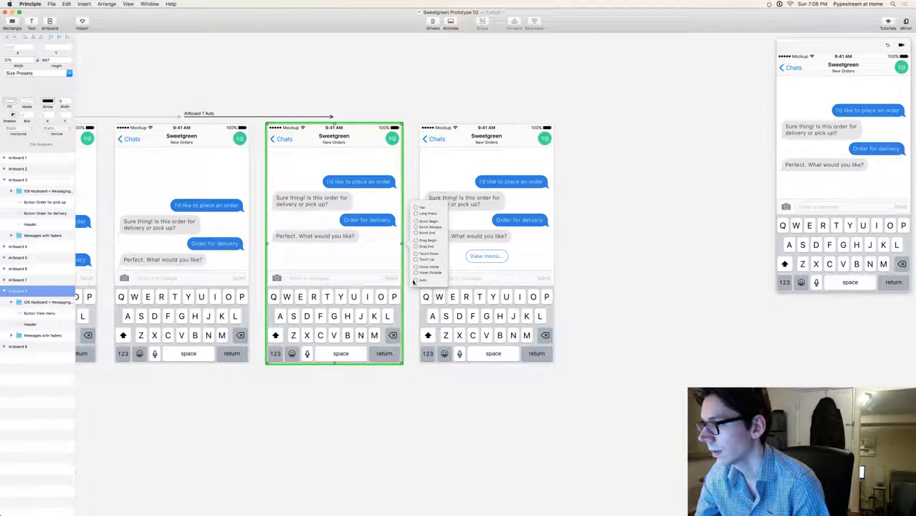
pyautogui.click(415, 281)
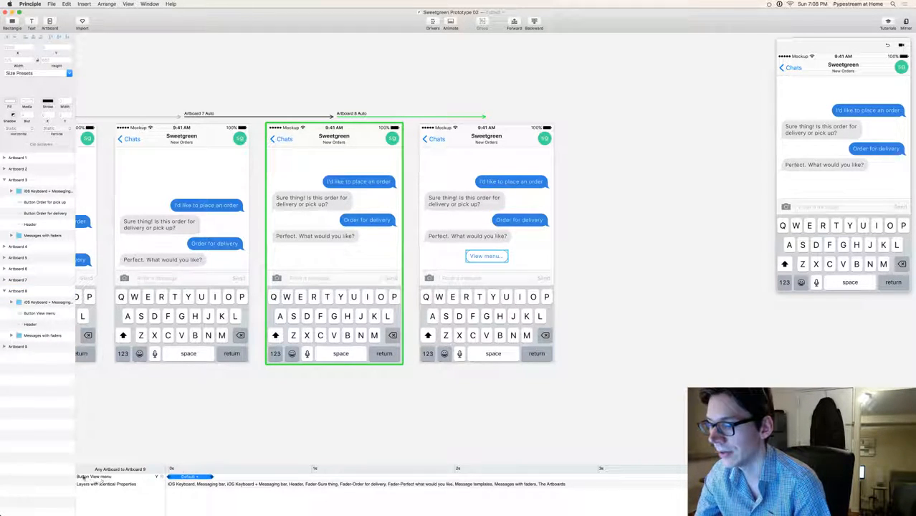
# Step: Set the "View menu..." button's animation in the Artboard 8 Auto transition to Spring easing
pyautogui.click(192, 477)
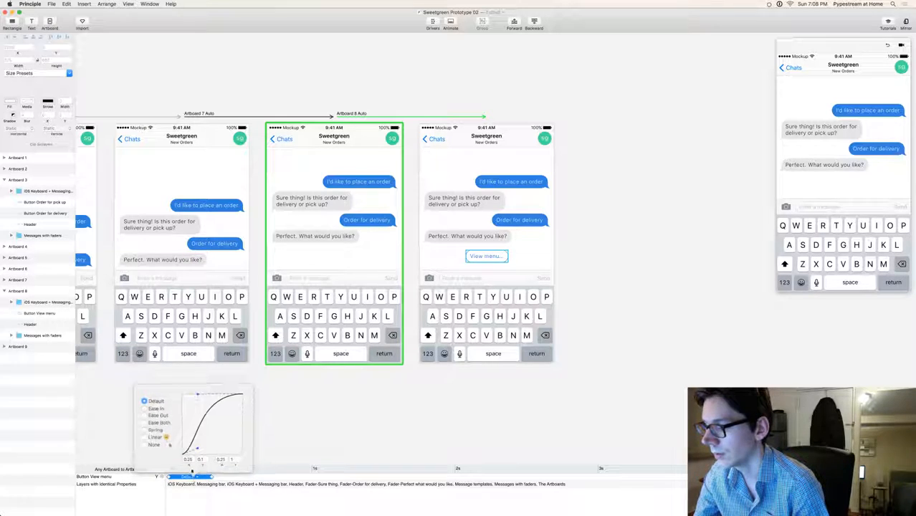
pyautogui.click(148, 431)
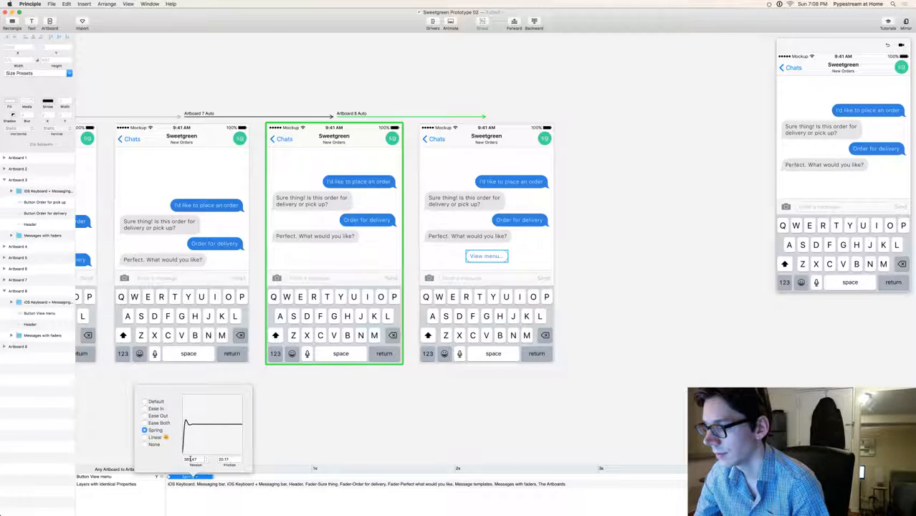
pyautogui.click(366, 421)
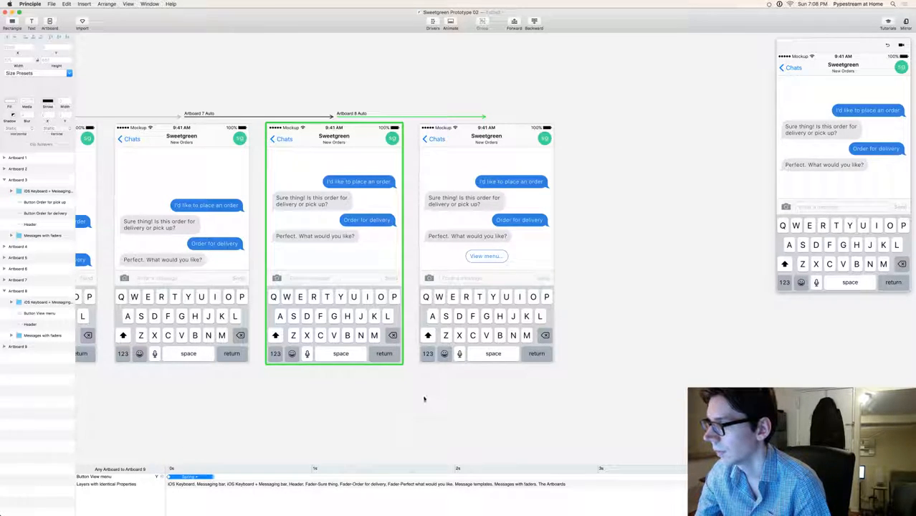
# Step: Preview the flow from Artboard 4 by choosing "Order for delivery" in the live preview
pyautogui.hscroll(-10, 289, 410)
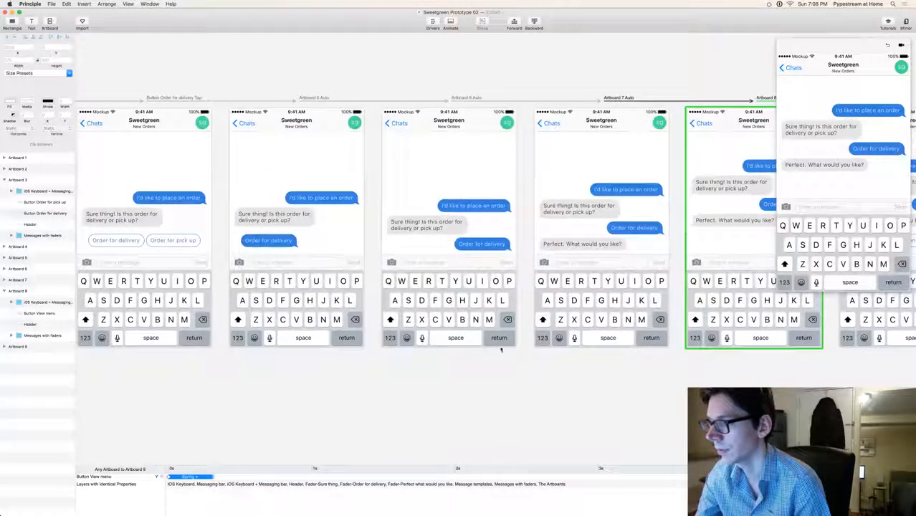
pyautogui.click(188, 228)
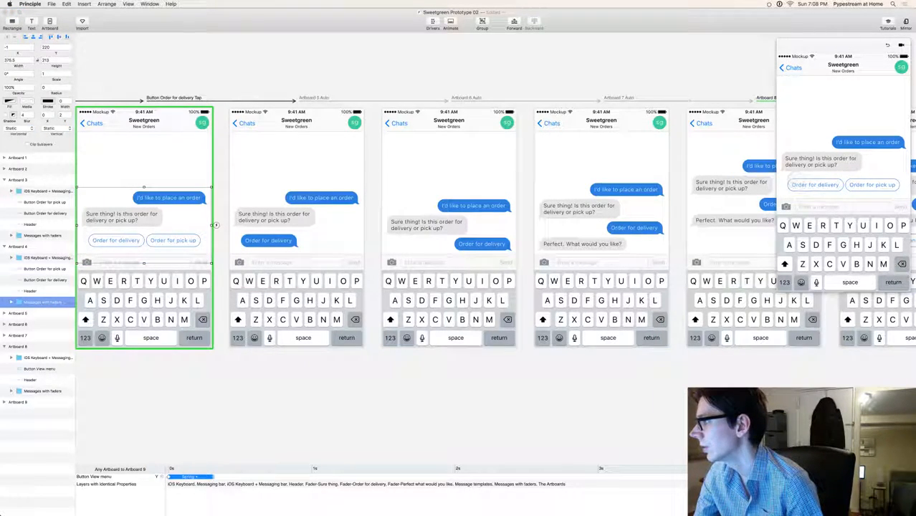
pyautogui.click(215, 225)
pyautogui.scroll(10, 522, 153)
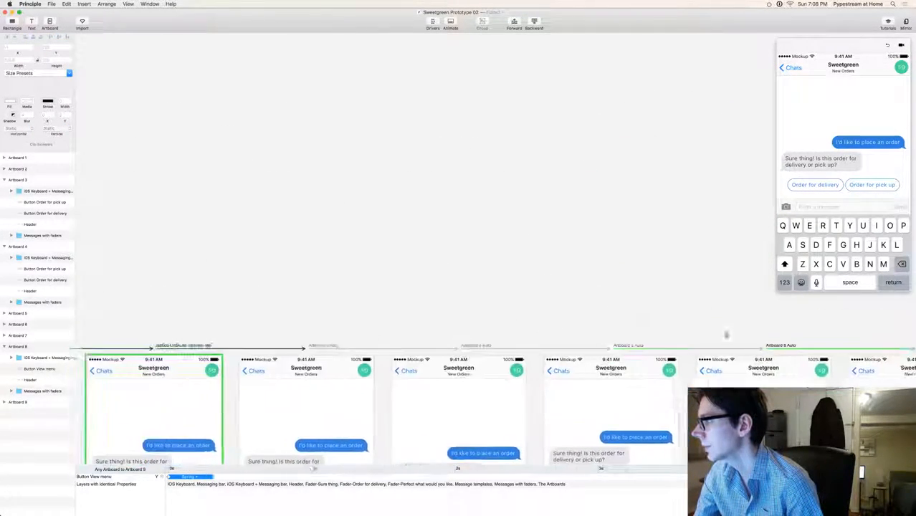
pyautogui.click(807, 185)
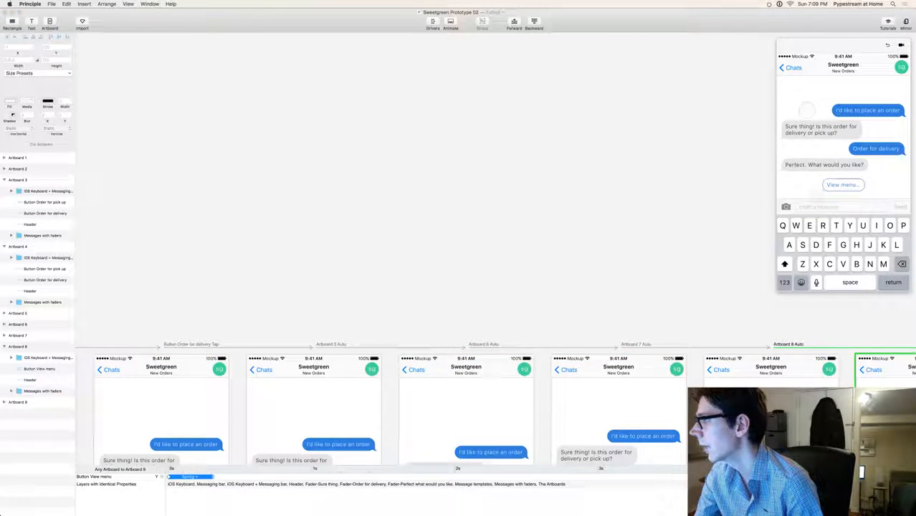
# Step: Place the "View menu..." button layer on Artboard 9 beneath the iOS keyboard and messaging group
pyautogui.scroll(-5, 593, 252)
pyautogui.hscroll(5, 575, 403)
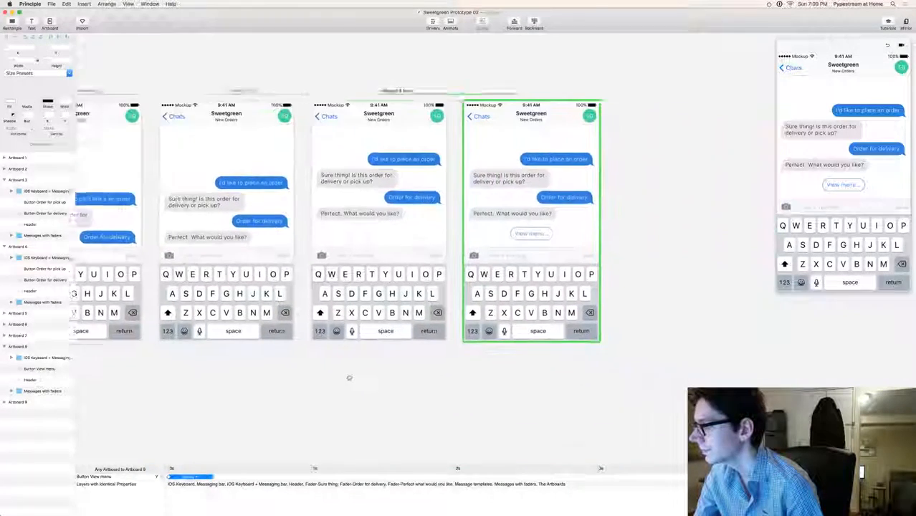
pyautogui.click(462, 221)
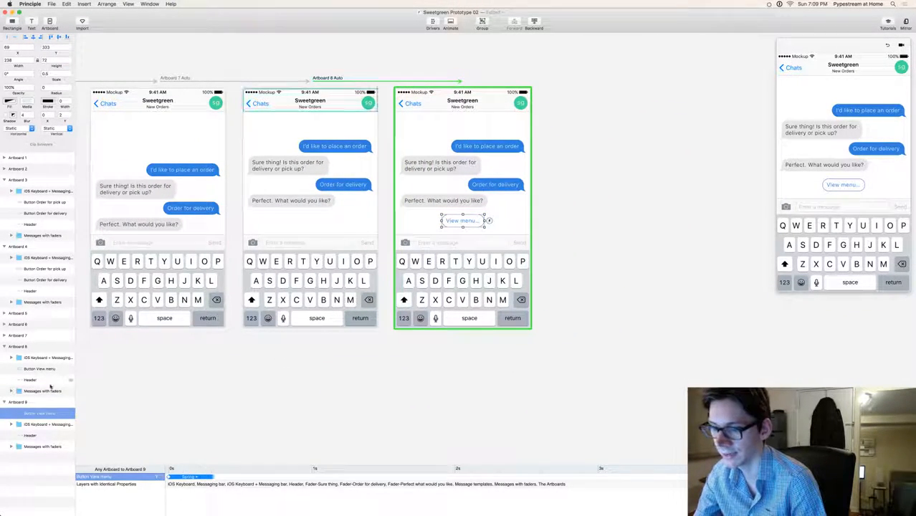
pyautogui.moveTo(41, 424); pyautogui.dragTo(37, 414)
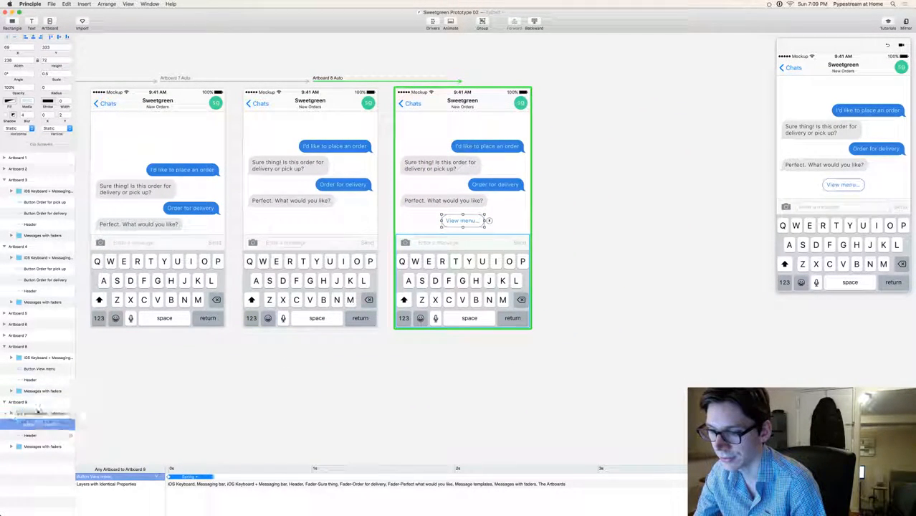
pyautogui.click(460, 374)
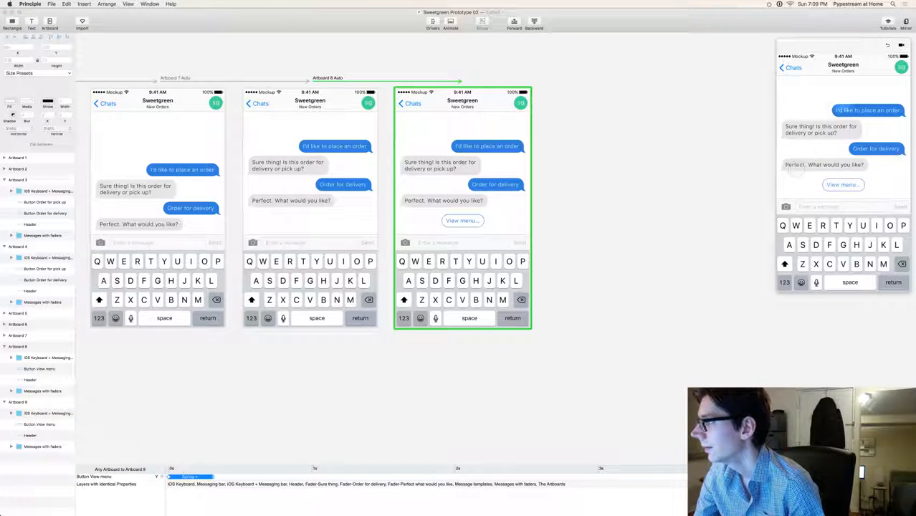
# Step: Replay the prototype twice from the beginning in the preview, choosing "Order for delivery" each time to check the message and button timing
pyautogui.click(887, 46)
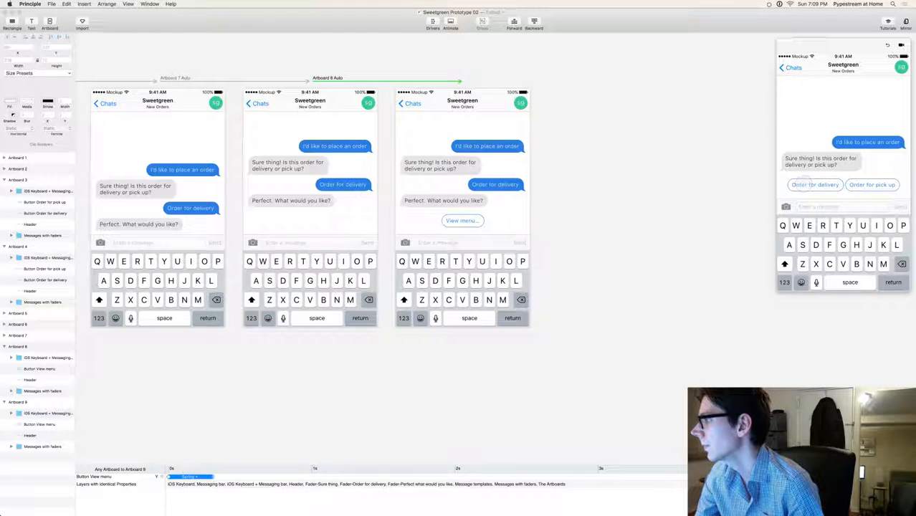
pyautogui.click(799, 187)
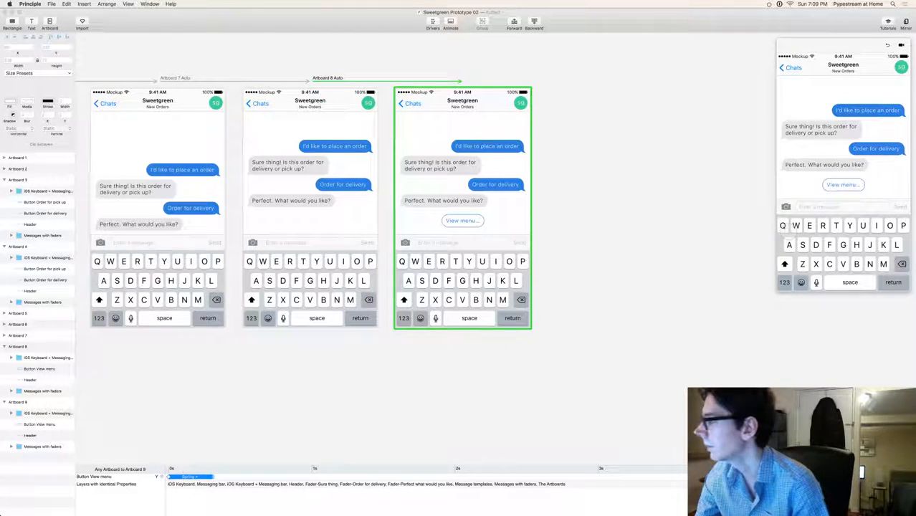
pyautogui.click(887, 46)
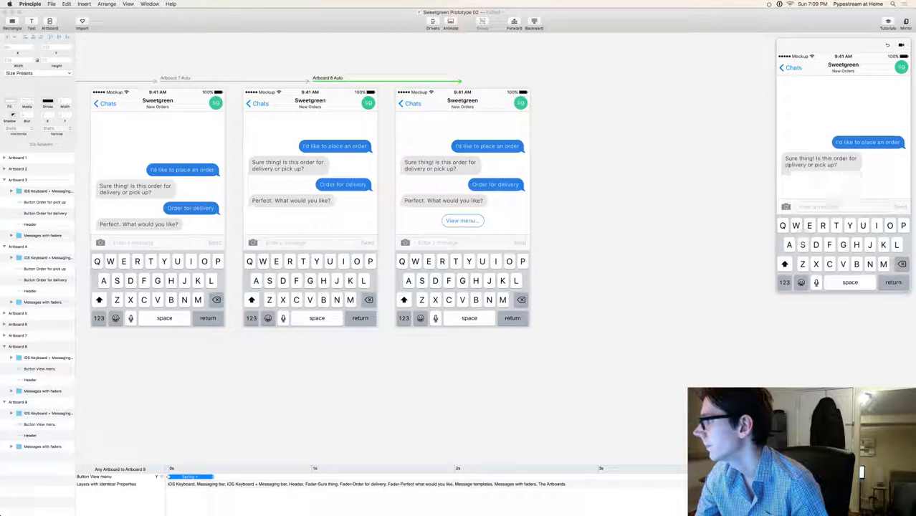
pyautogui.click(815, 185)
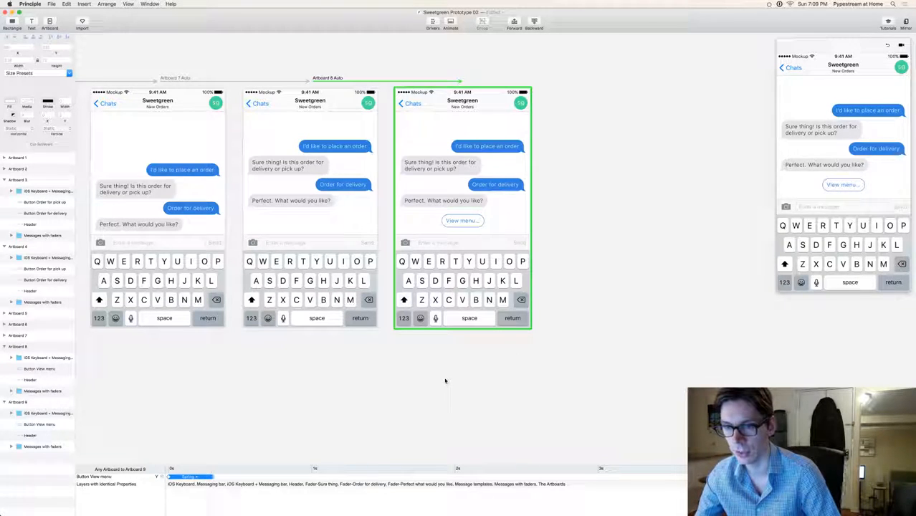
# Step: Delay the "Messages with faders" animation in the Artboard 7 Auto transition to start at about 1 s
pyautogui.moveTo(364, 381); pyautogui.dragTo(527, 384)
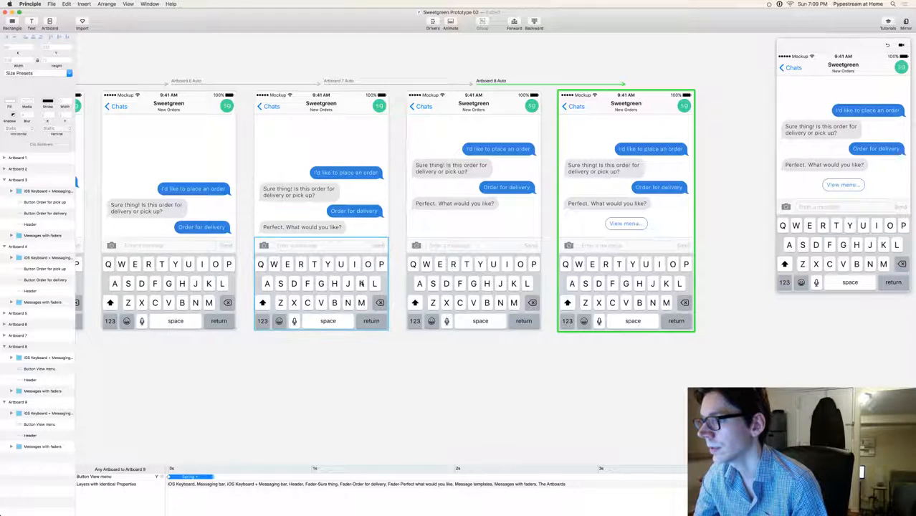
pyautogui.click(297, 231)
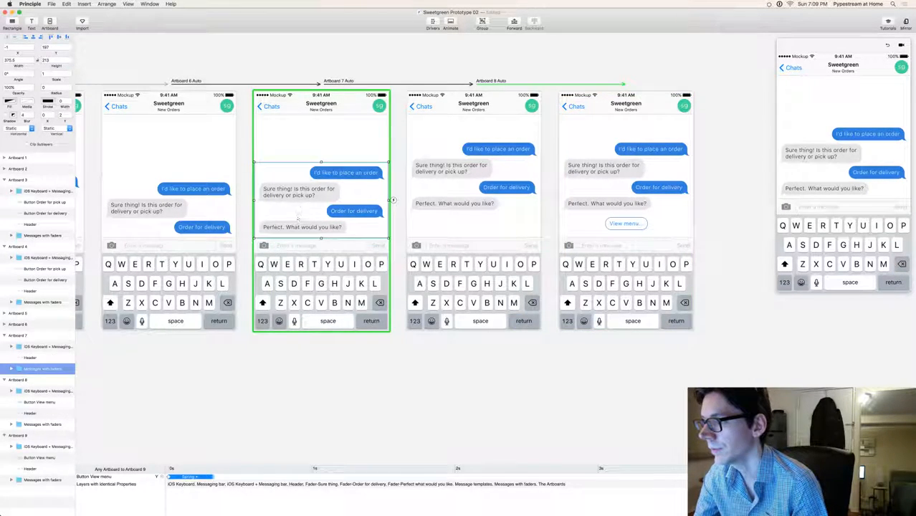
pyautogui.moveTo(186, 477); pyautogui.dragTo(325, 484)
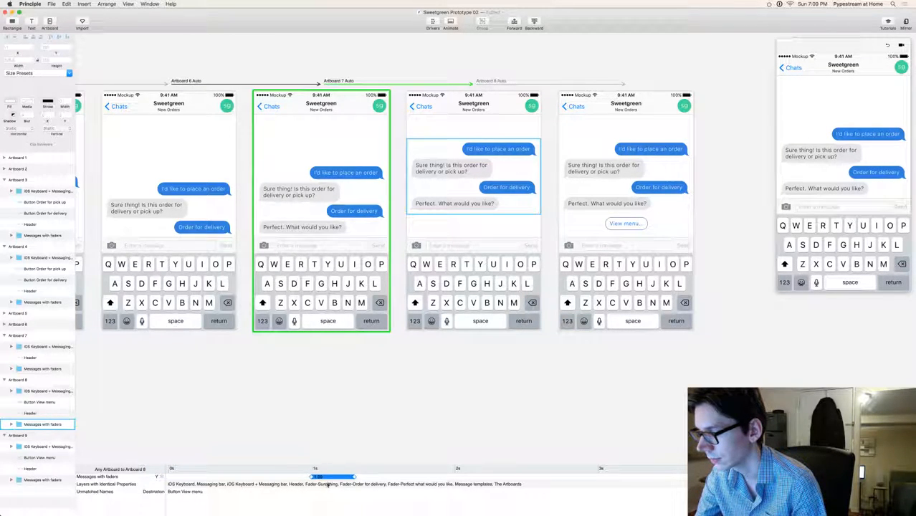
# Step: Replay the prototype from the beginning in the preview to check the delayed message timing, and save the file
pyautogui.moveTo(266, 385); pyautogui.dragTo(418, 375)
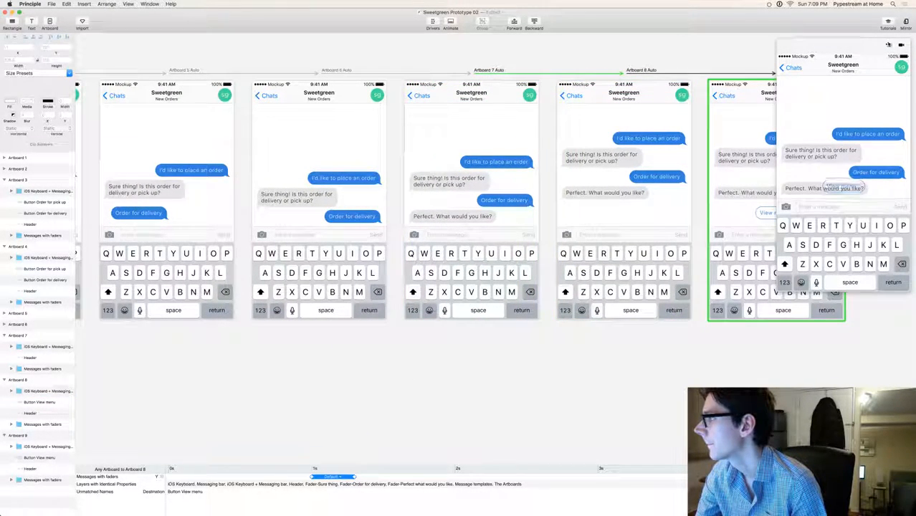
pyautogui.click(888, 45)
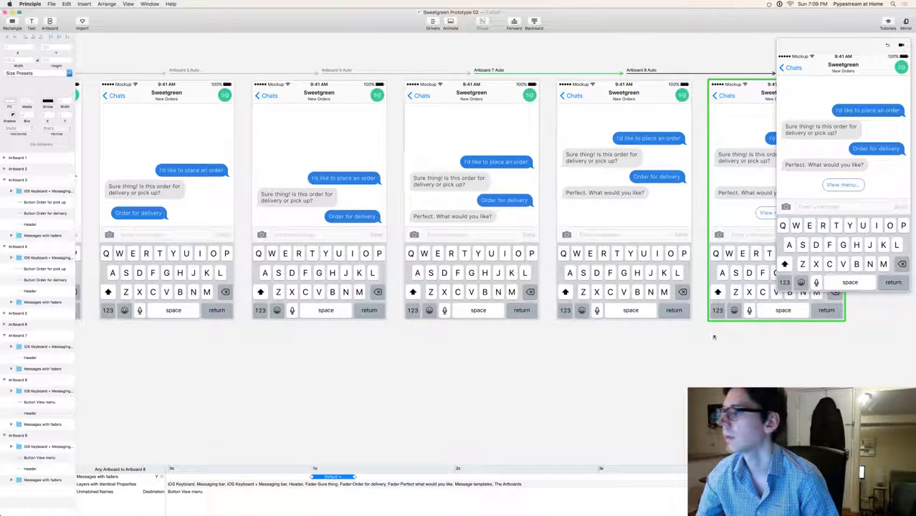
pyautogui.press('super+s')
# Step: Duplicate the prototype as a new file named "Sweetgreen Prototype 03" and enlarge its window to fill the screen
pyautogui.moveTo(785, 365); pyautogui.dragTo(370, 366)
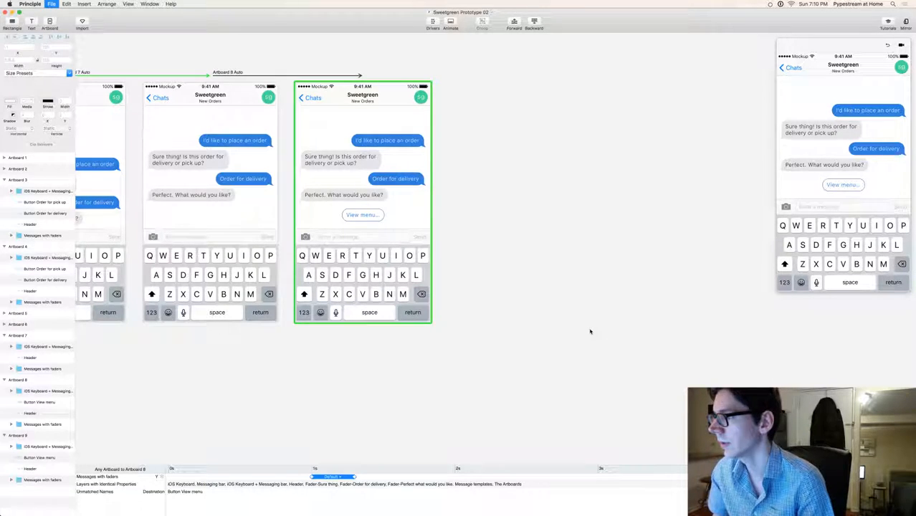
pyautogui.press('super+shift+s')
pyautogui.write('Sweetgreen PRototype 03')
pyautogui.press('Return')
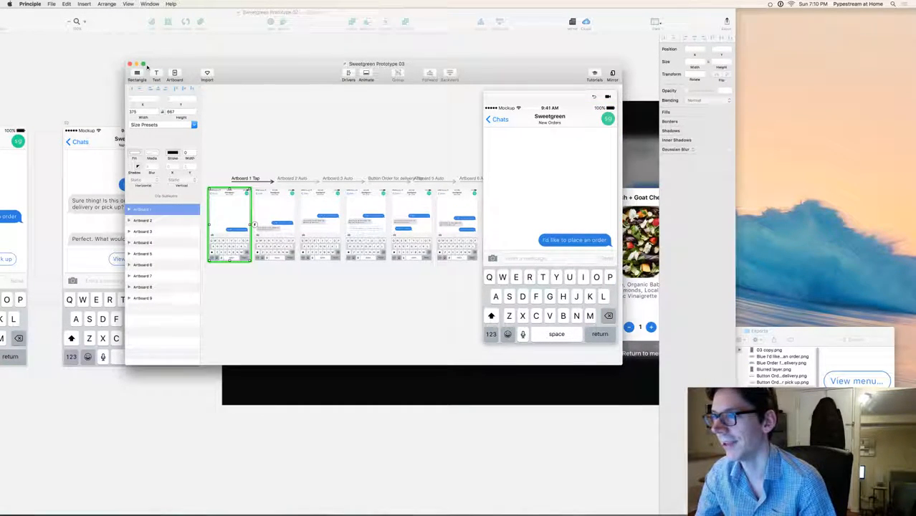
pyautogui.click(144, 64)
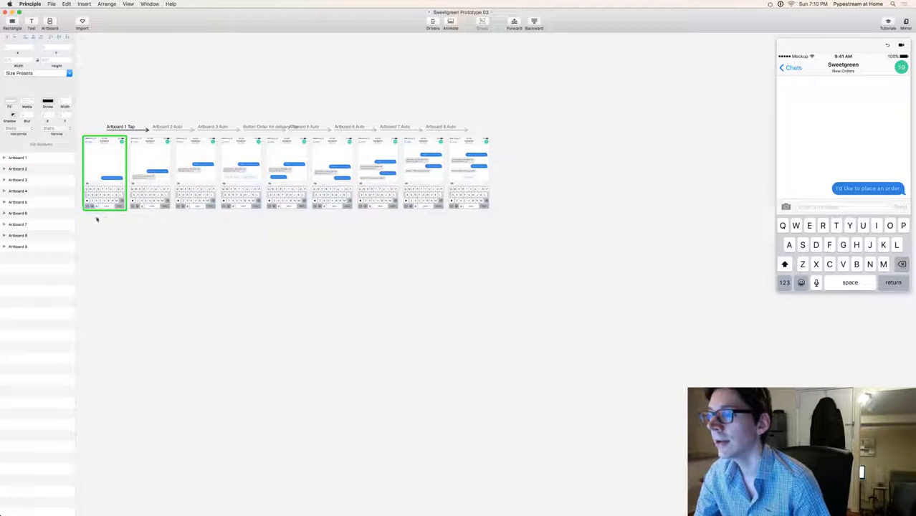
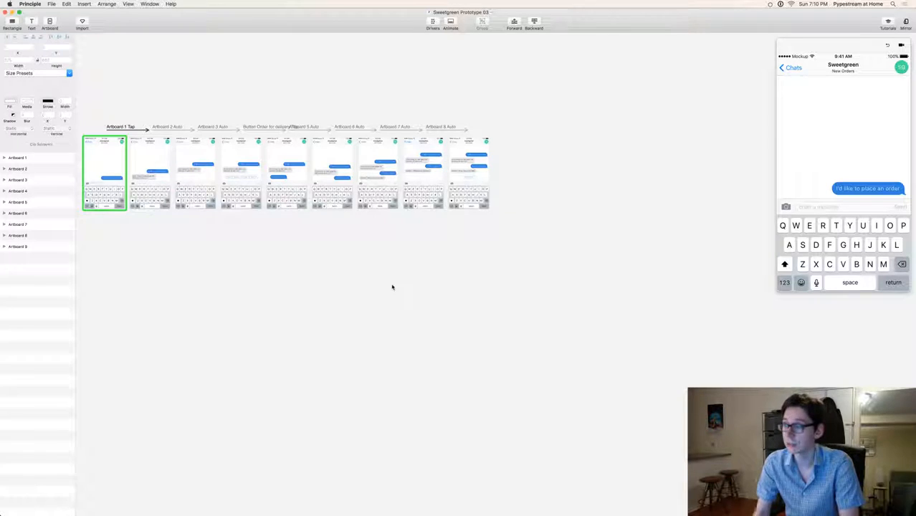
# Step: Show Artboard 9 in the preview and view it at actual size on the canvas
pyautogui.click(487, 177)
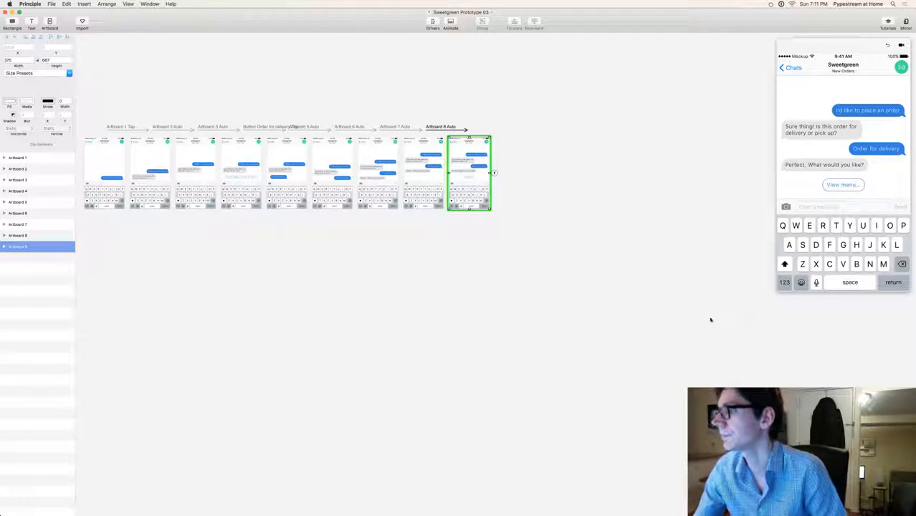
pyautogui.click(691, 301)
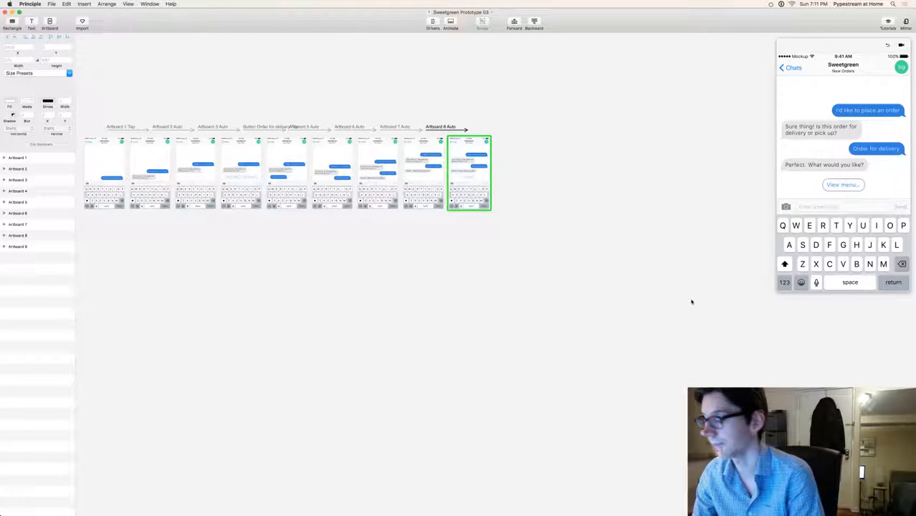
pyautogui.press('super+0')
pyautogui.moveTo(575, 170); pyautogui.dragTo(549, 262)
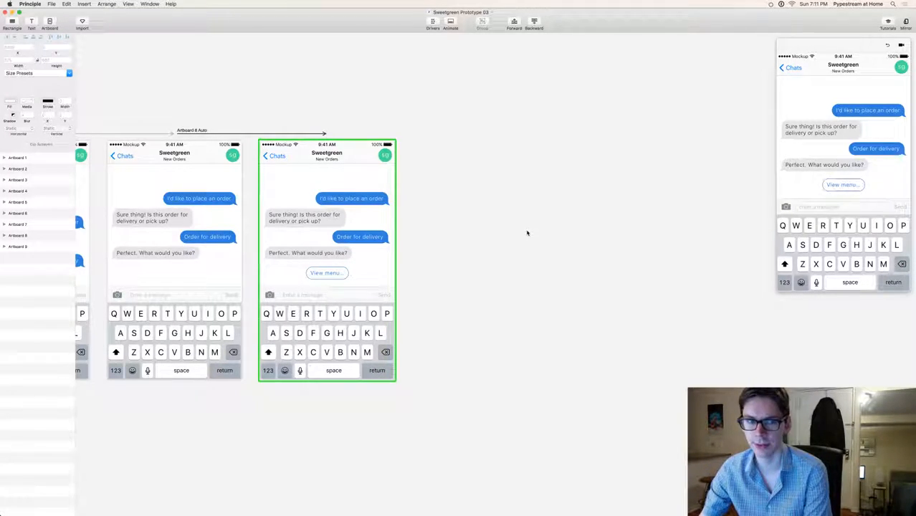
pyautogui.scroll(-2, 526, 237)
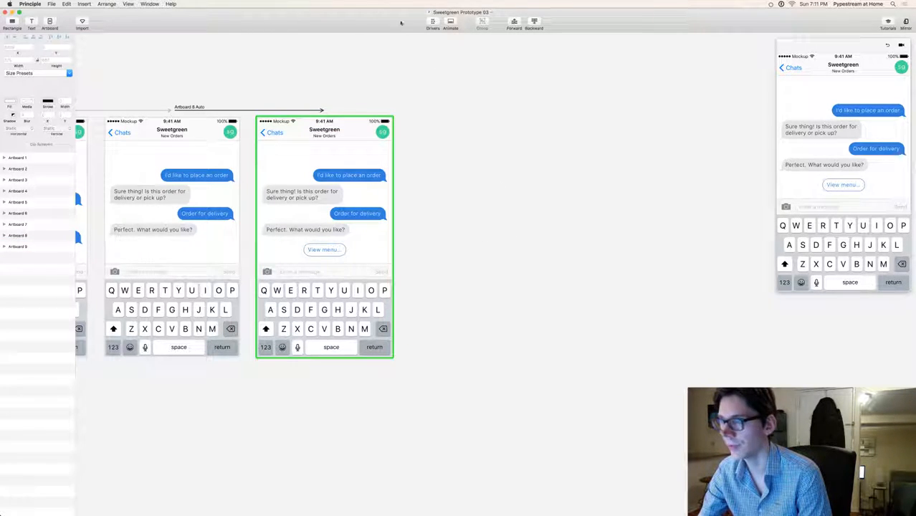
# Step: Bring the open "Integrations Menu 06 copy" prototype to the front
pyautogui.click(150, 3)
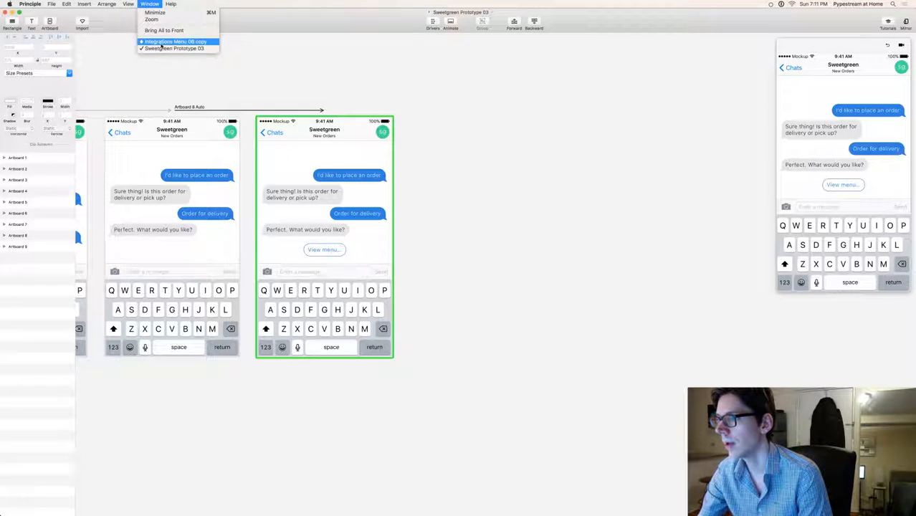
pyautogui.click(517, 155)
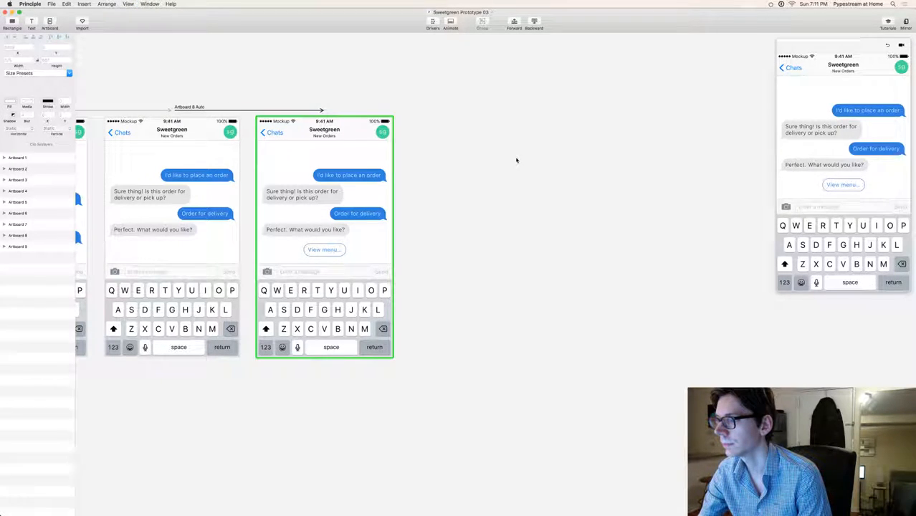
pyautogui.click(150, 3)
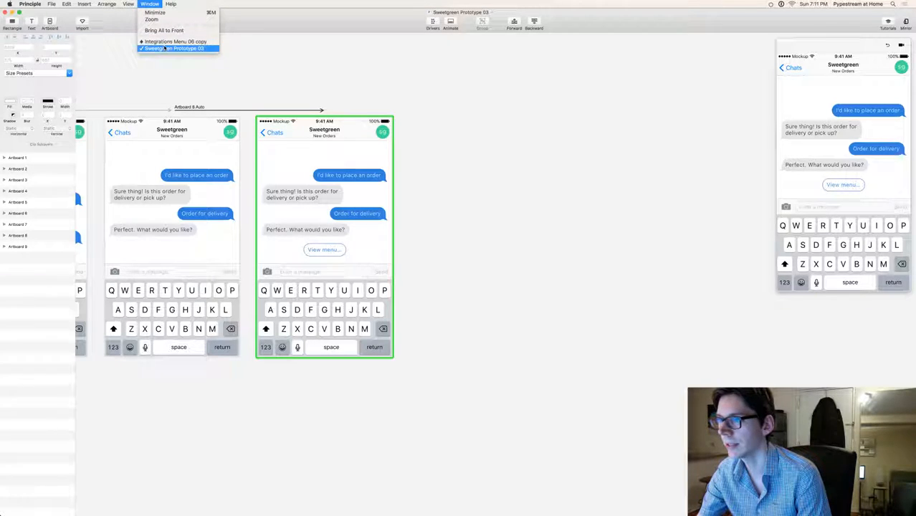
pyautogui.click(164, 42)
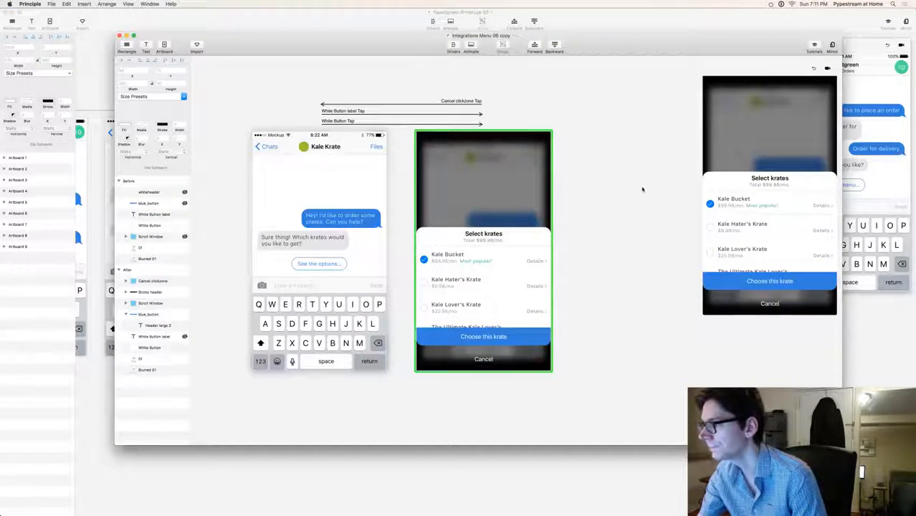
# Step: Cancel the krate selection in the preview and move the Integrations Menu 06 copy window clear of the Sweetgreen preview
pyautogui.click(792, 302)
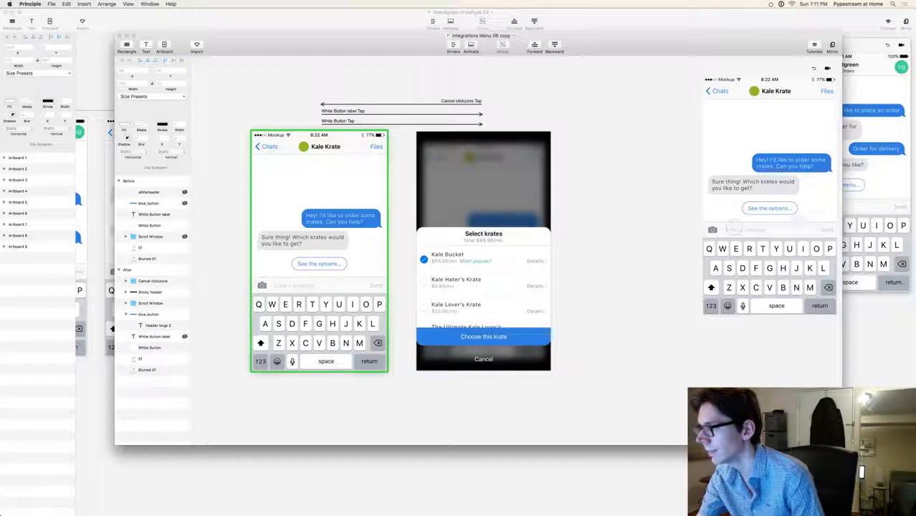
pyautogui.moveTo(699, 38); pyautogui.dragTo(620, 24)
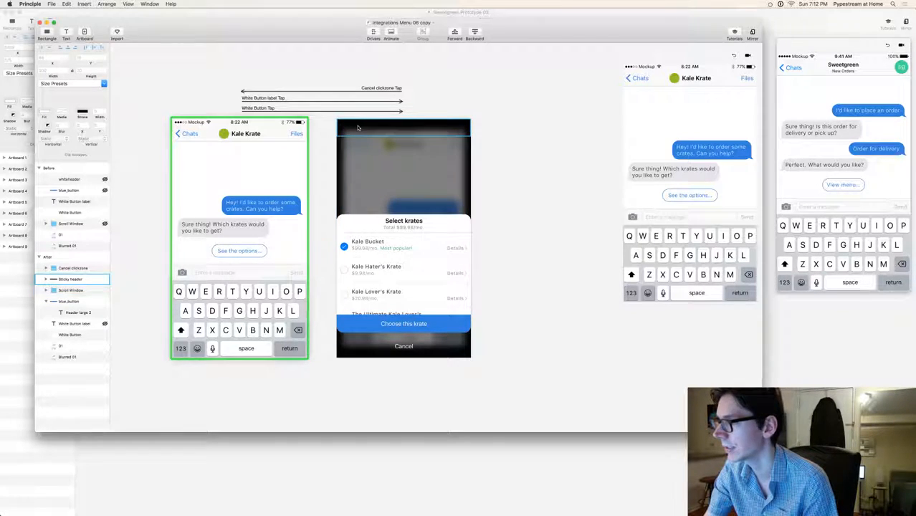
pyautogui.click(689, 195)
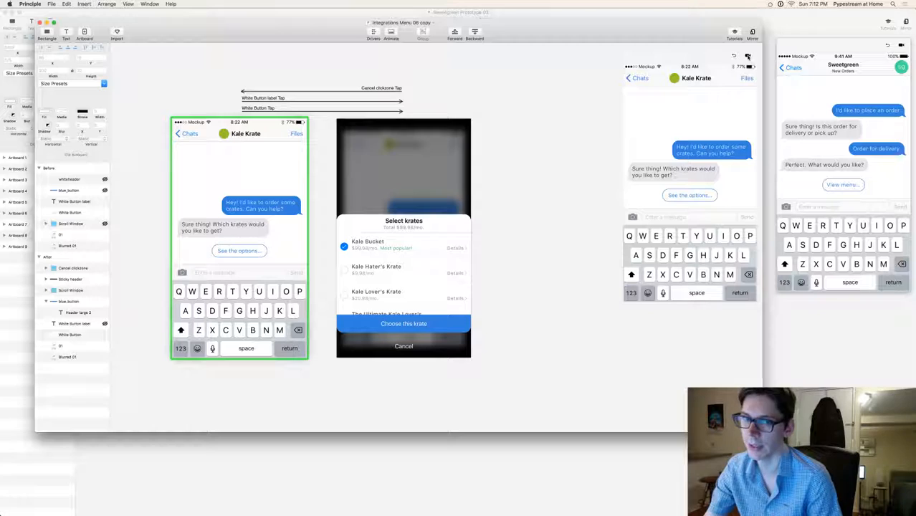
# Step: Record the Kale Krate preview while opening the options, scrolling the list and cancelling, and save it as the .mov Integrations Menu 06 copy
pyautogui.click(747, 56)
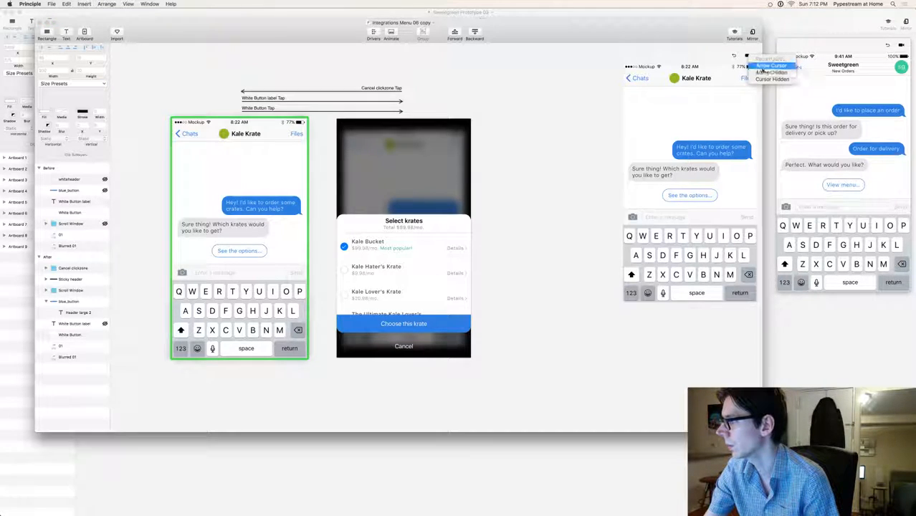
pyautogui.click(771, 66)
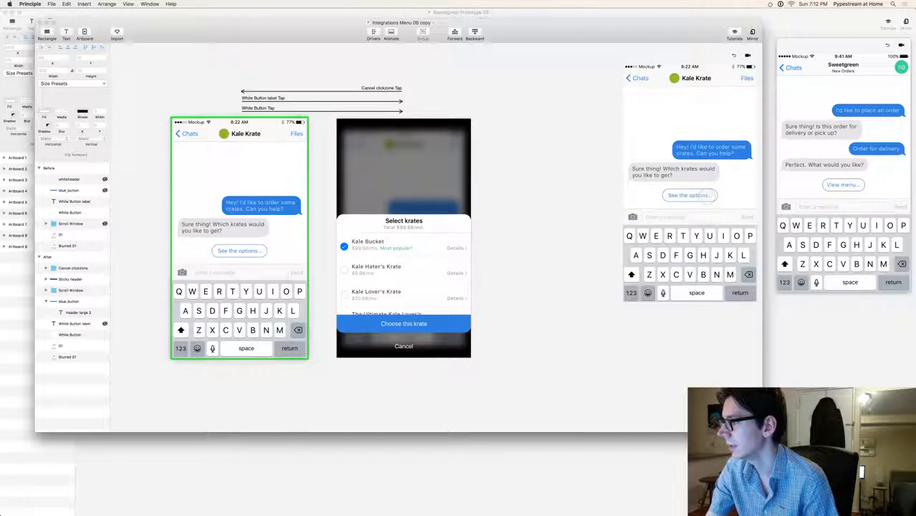
pyautogui.click(703, 196)
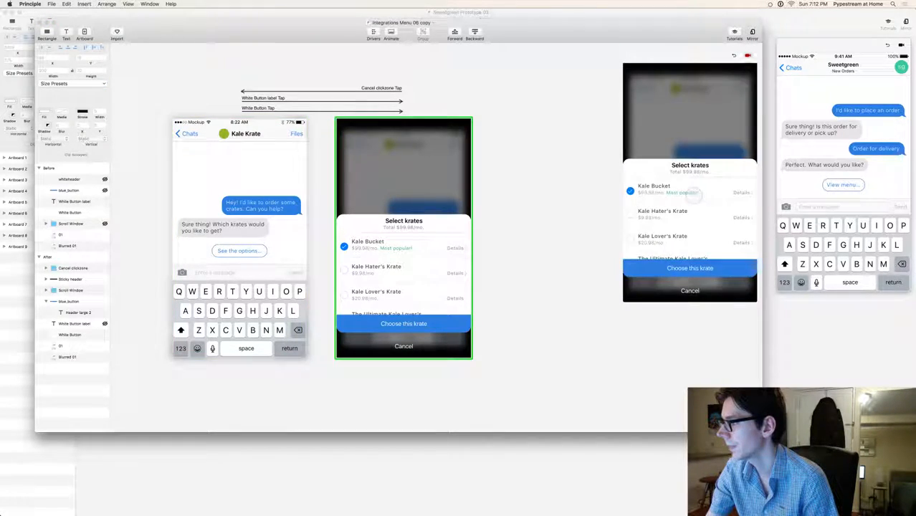
pyautogui.moveTo(696, 263); pyautogui.dragTo(701, 176)
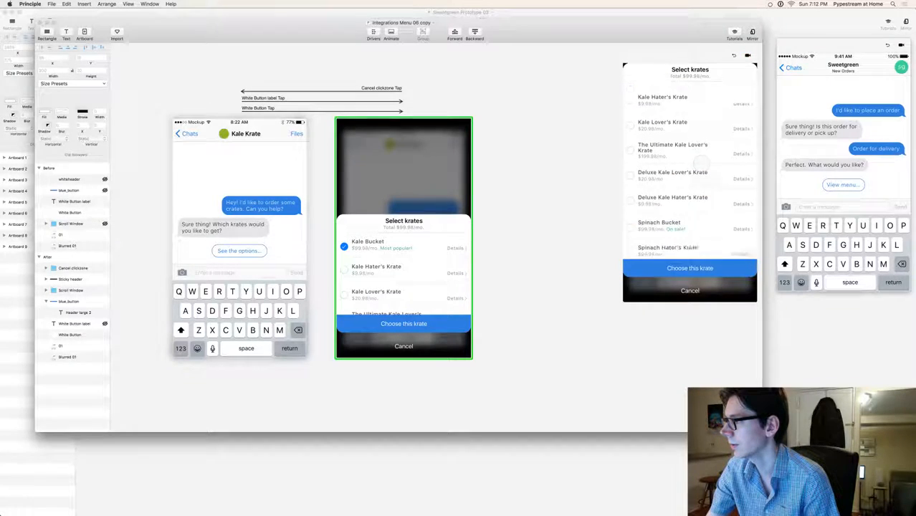
pyautogui.moveTo(701, 211); pyautogui.dragTo(699, 265)
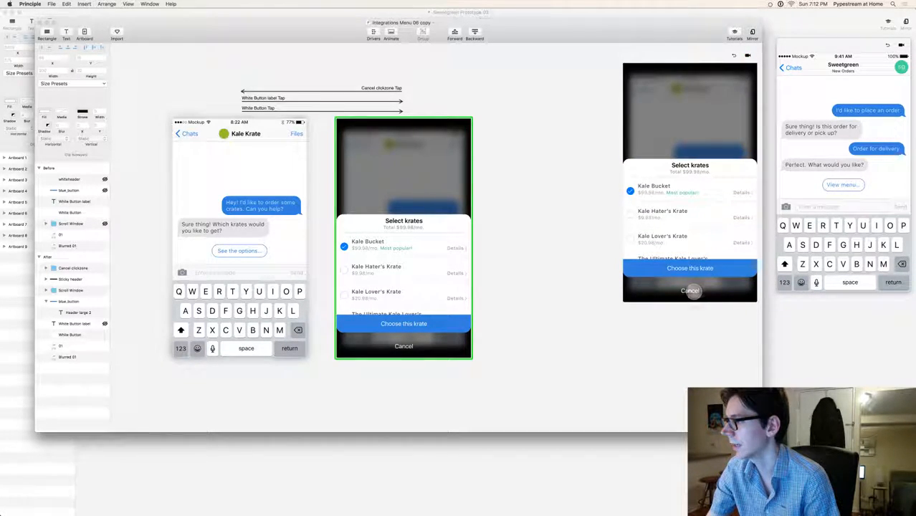
pyautogui.click(692, 291)
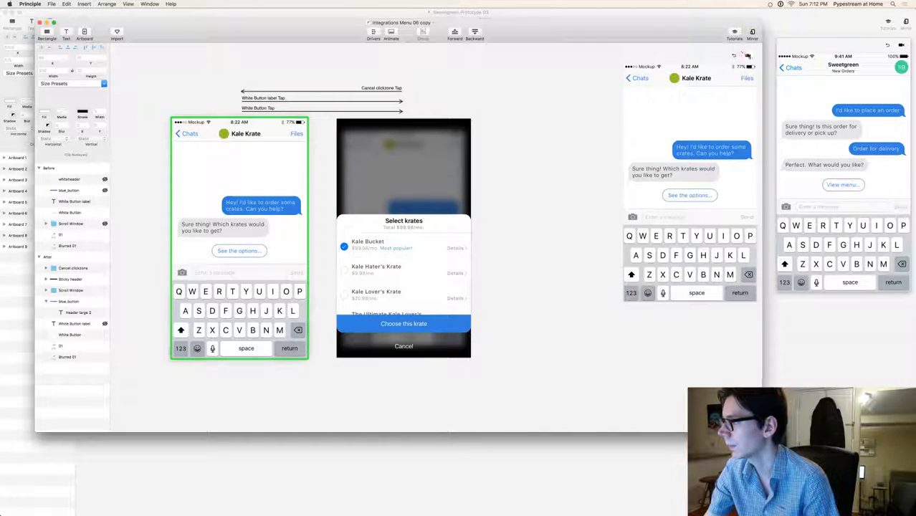
pyautogui.click(749, 57)
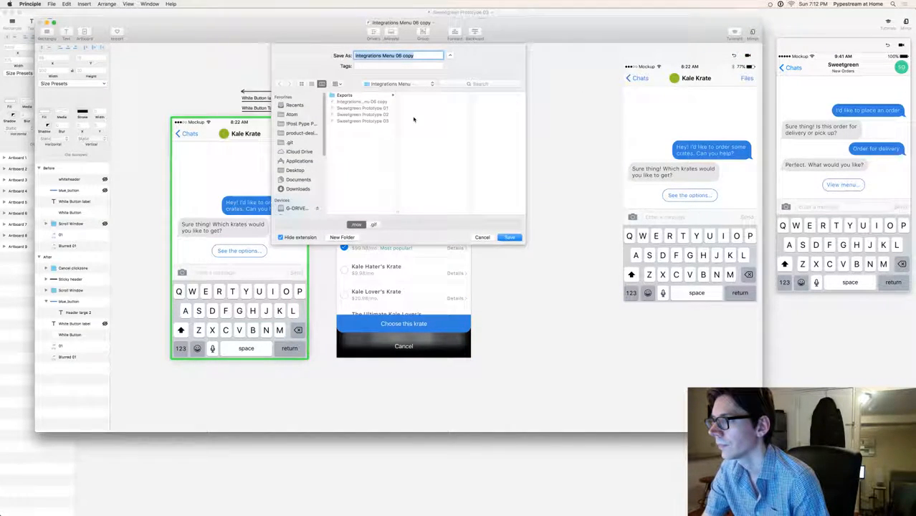
pyautogui.click(509, 237)
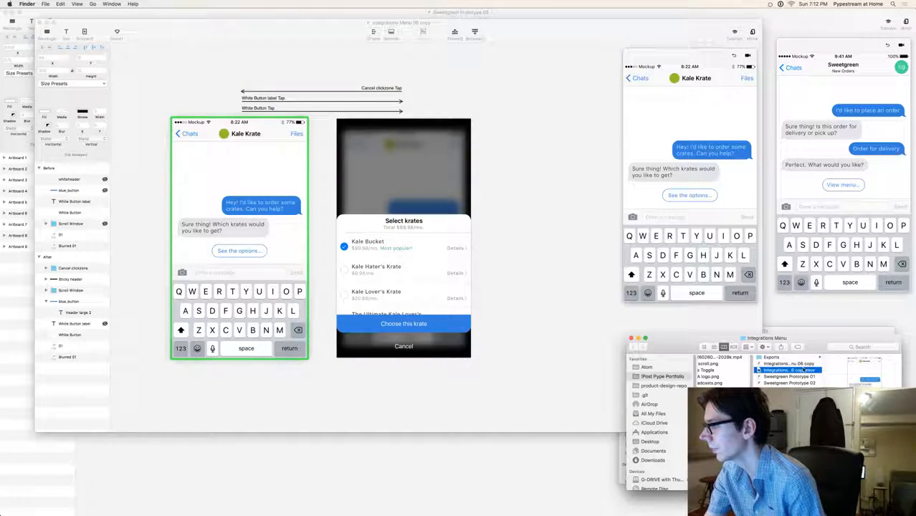
# Step: Open Integrations Menu 06 copy.mov in QuickTime Player and enlarge it beside the Time Warner Cable chat video for comparison
pyautogui.doubleClick(800, 370)
pyautogui.moveTo(88, 280); pyautogui.dragTo(666, 41)
pyautogui.hotkey('ctrl', 'Right')
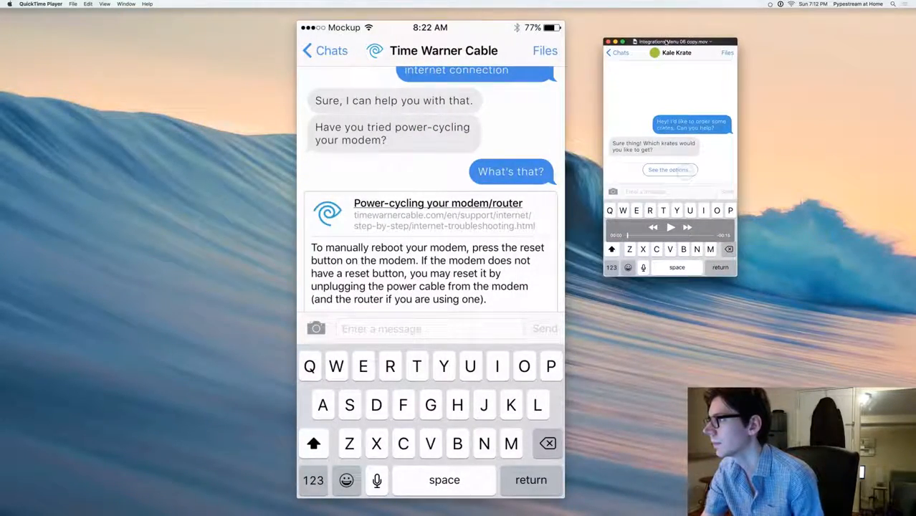
pyautogui.doubleClick(628, 41)
pyautogui.moveTo(661, 119); pyautogui.dragTo(653, 105)
pyautogui.moveTo(491, 197); pyautogui.dragTo(309, 198)
pyautogui.moveTo(736, 224); pyautogui.dragTo(578, 223)
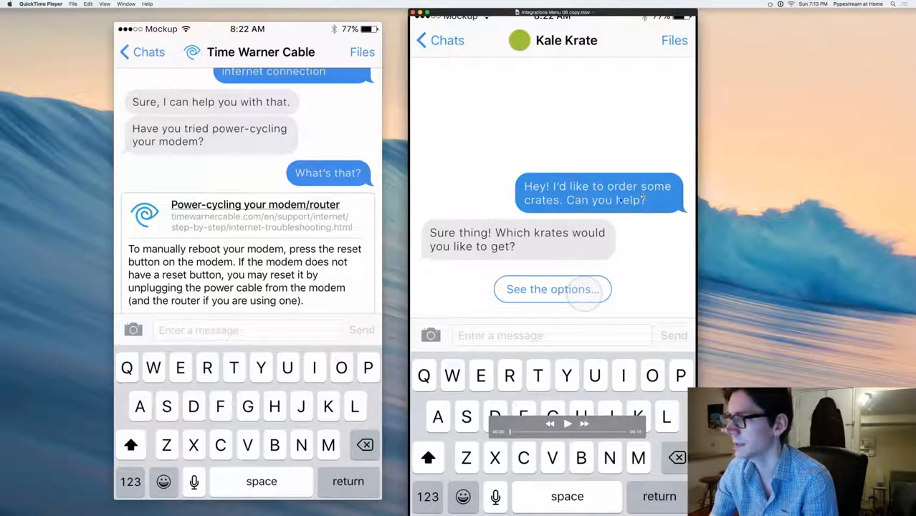
# Step: Return to Sweetgreen Prototype 03 in Principle and duplicate Artboard 9, the screen with the View menu button
pyautogui.hotkey('ctrl', 'Left')
pyautogui.click(553, 219)
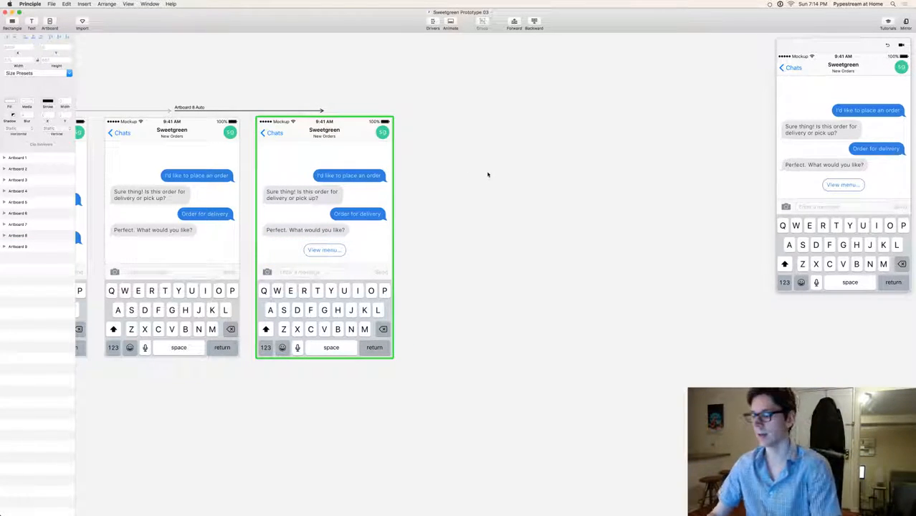
pyautogui.hotkey('ctrl', 'Right')
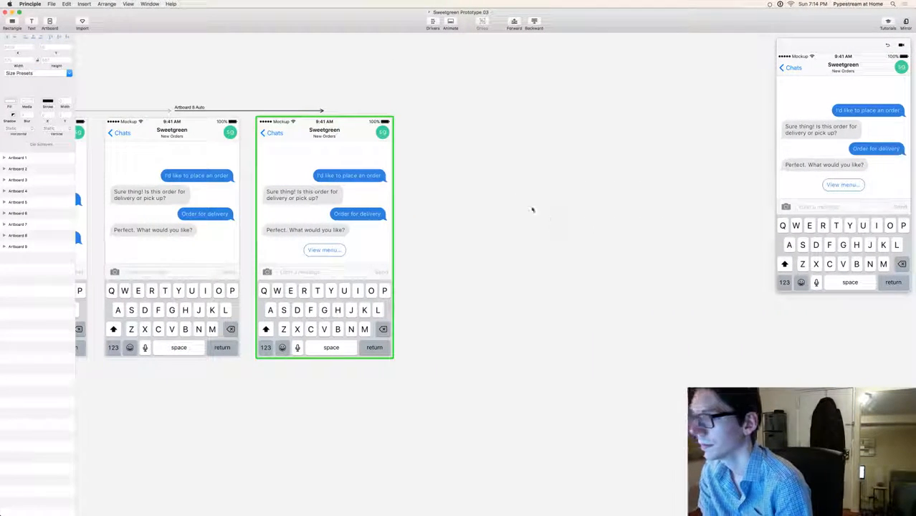
pyautogui.click(370, 156)
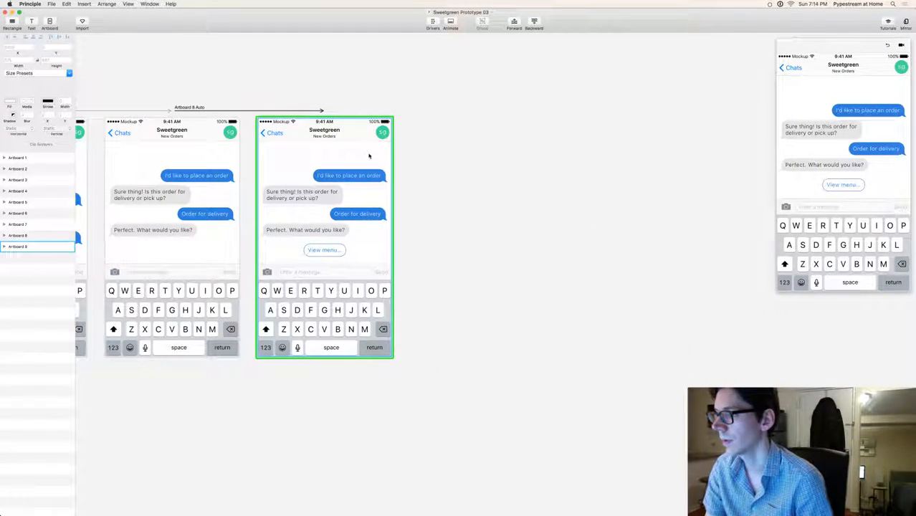
pyautogui.press('super+d')
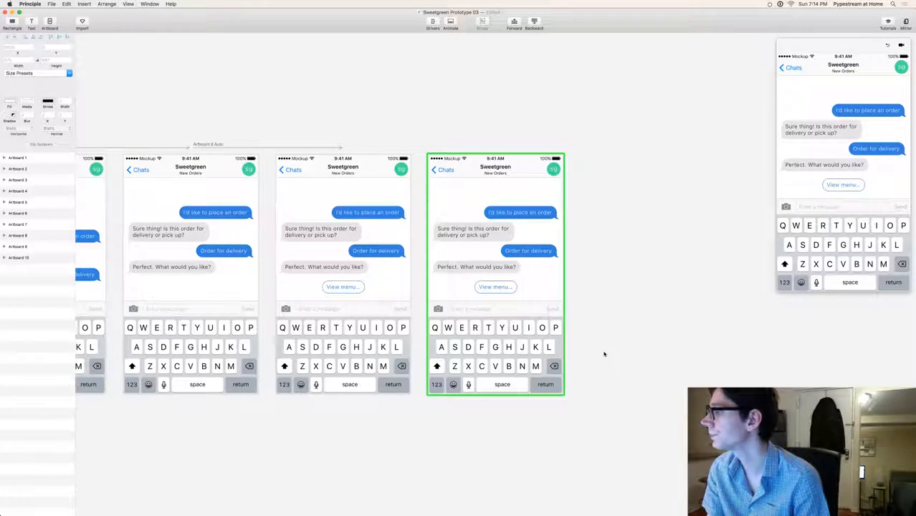
# Step: Switch to Finder, close the Integrations Menu folder window and look through the PNG images in the Exports folder
pyautogui.press('super+Tab')
pyautogui.press('super+Tab')
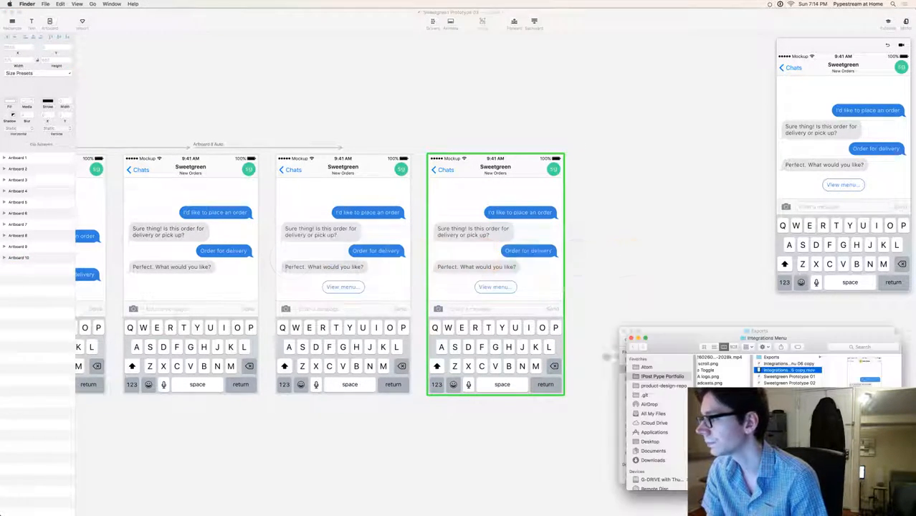
pyautogui.press('Up')
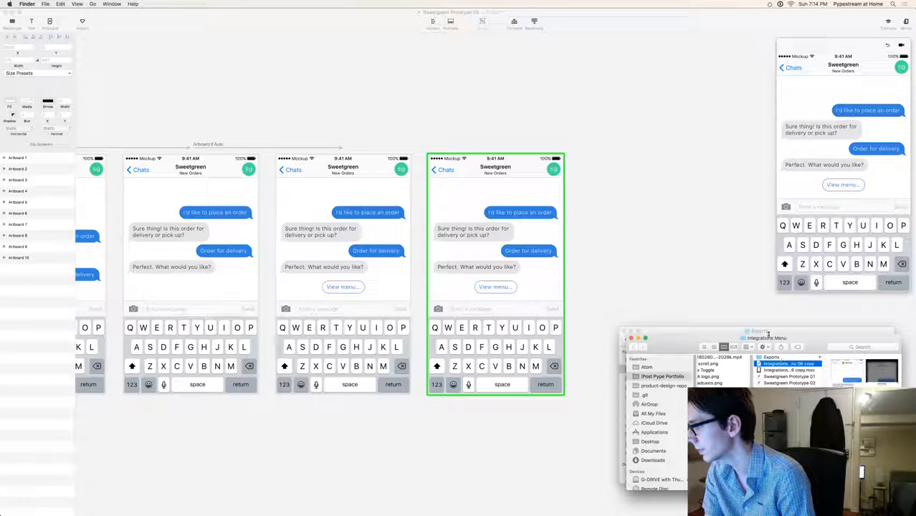
pyautogui.click(632, 338)
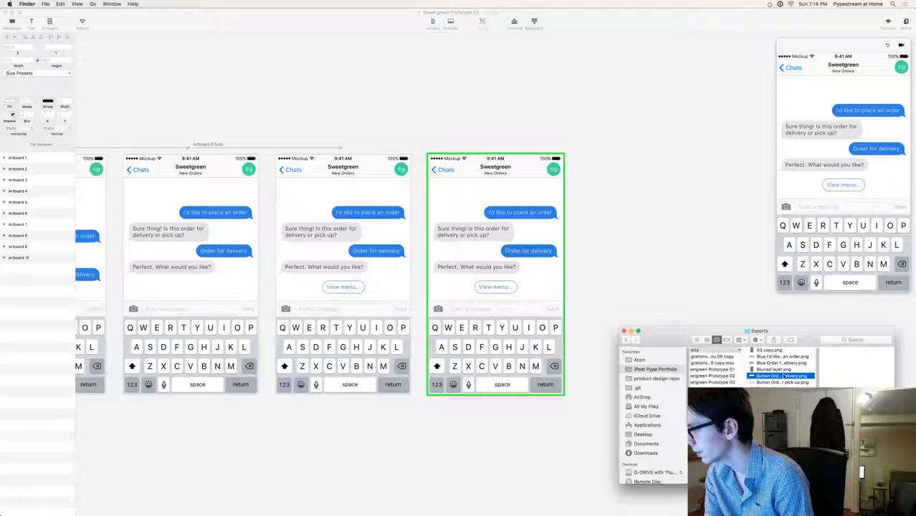
pyautogui.click(785, 369)
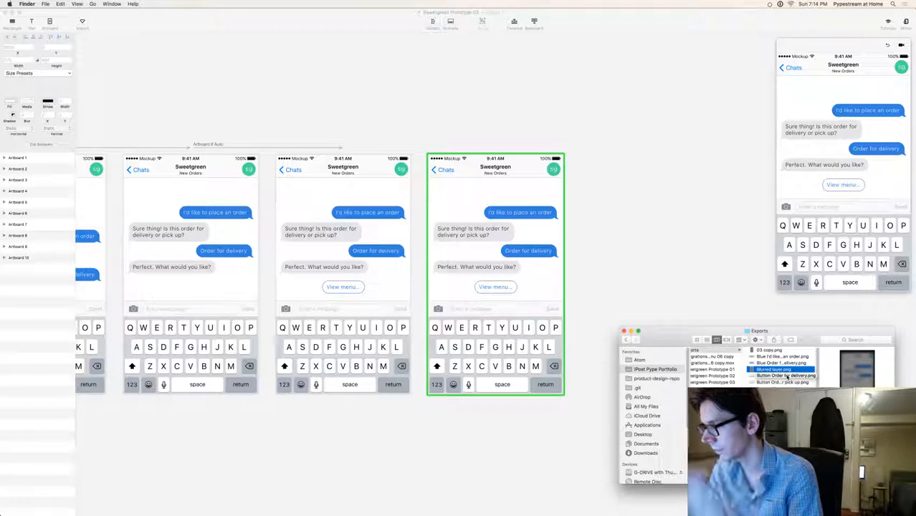
pyautogui.scroll(-3, 783, 367)
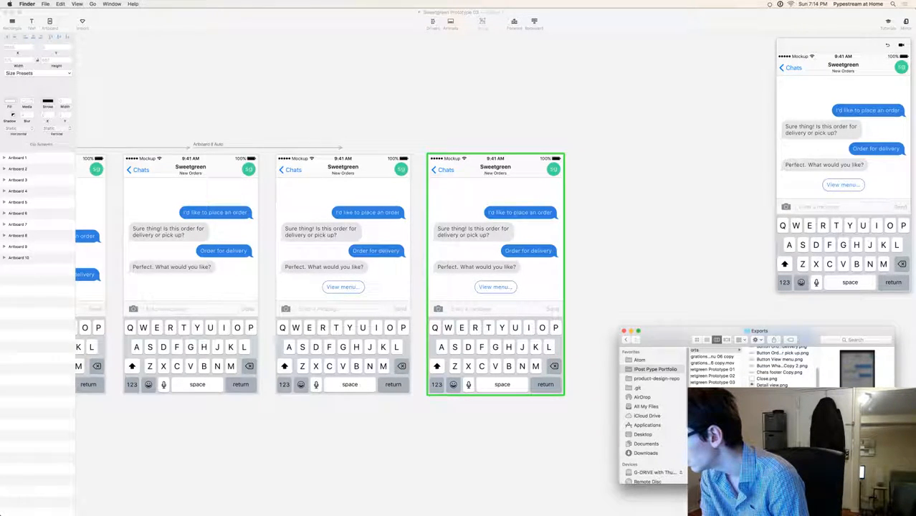
pyautogui.click(778, 398)
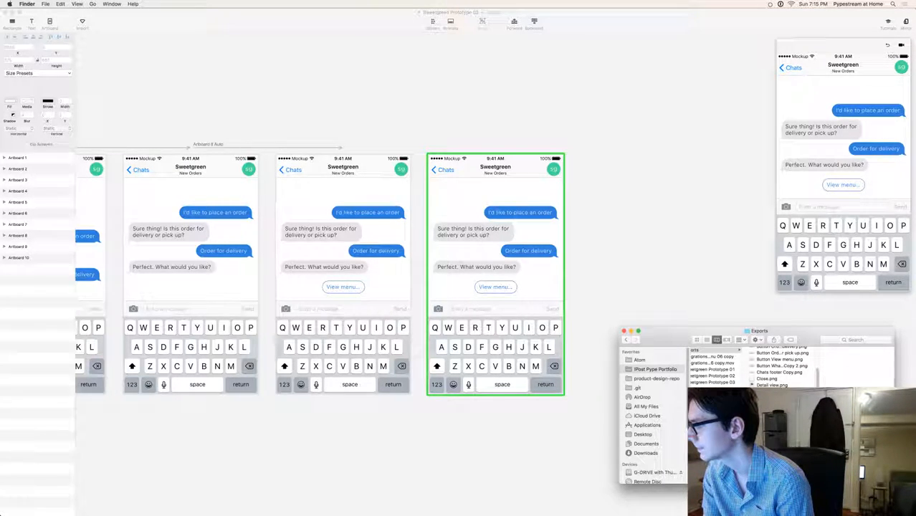
pyautogui.click(781, 365)
pyautogui.press('Up')
pyautogui.press('Up')
pyautogui.press('Up')
pyautogui.press('Up')
pyautogui.press('Up')
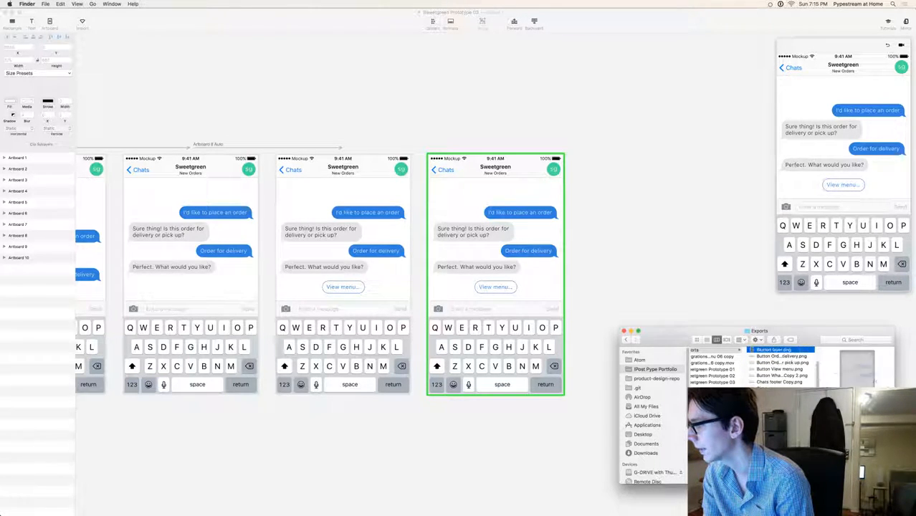
pyautogui.press('Up')
pyautogui.press('Up')
pyautogui.press('Up')
pyautogui.press('Up')
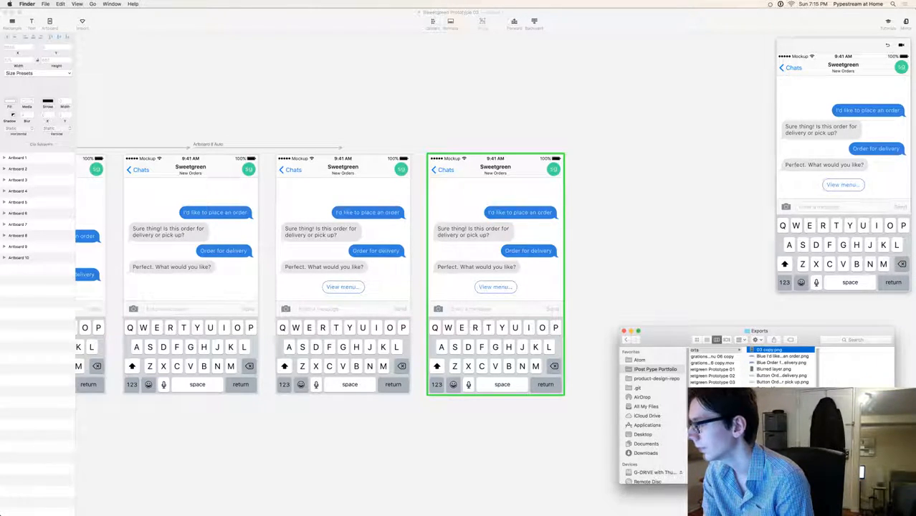
pyautogui.press('super+Tab')
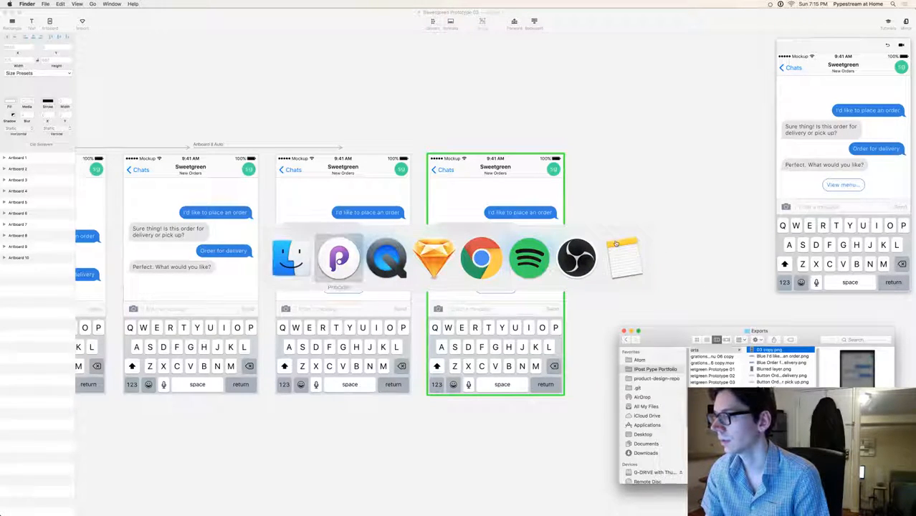
pyautogui.press('super+Tab')
pyautogui.press('super+Tab')
pyautogui.press('shift+super+Tab')
pyautogui.press('shift+super+Tab')
pyautogui.press('shift+super+Tab')
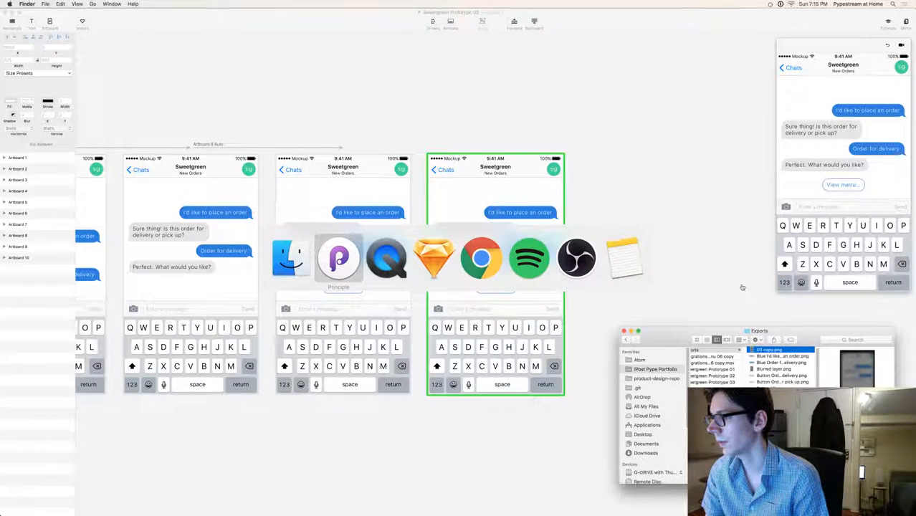
pyautogui.moveTo(672, 331); pyautogui.dragTo(120, 267)
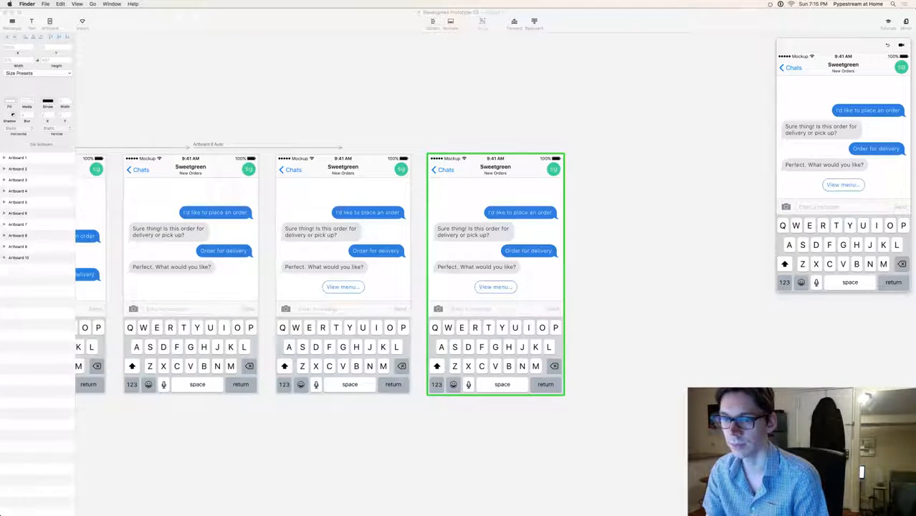
# Step: Switch to Sketch, copy the Sweetgreen chat artboard containing the View menu button, and return to Principle
pyautogui.press('super+Tab')
pyautogui.press('super+Tab')
pyautogui.press('super+Tab')
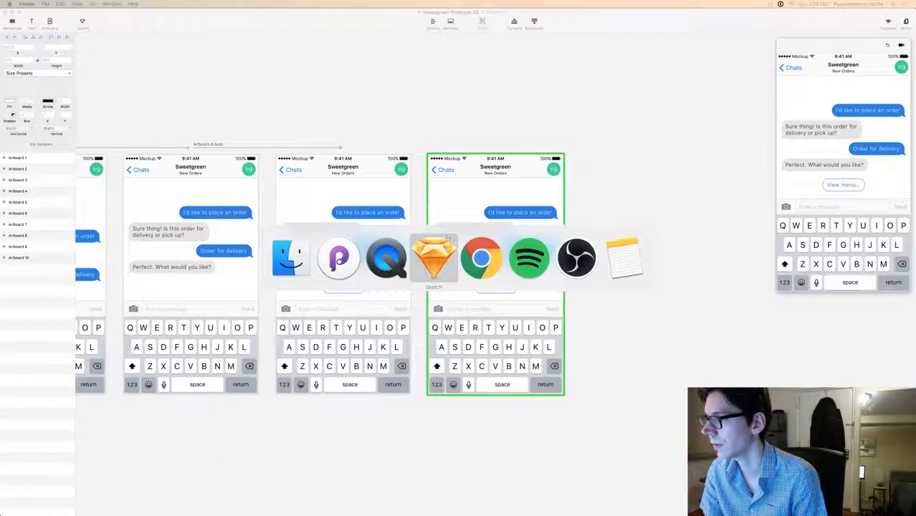
pyautogui.hscroll(-5, 214, 73)
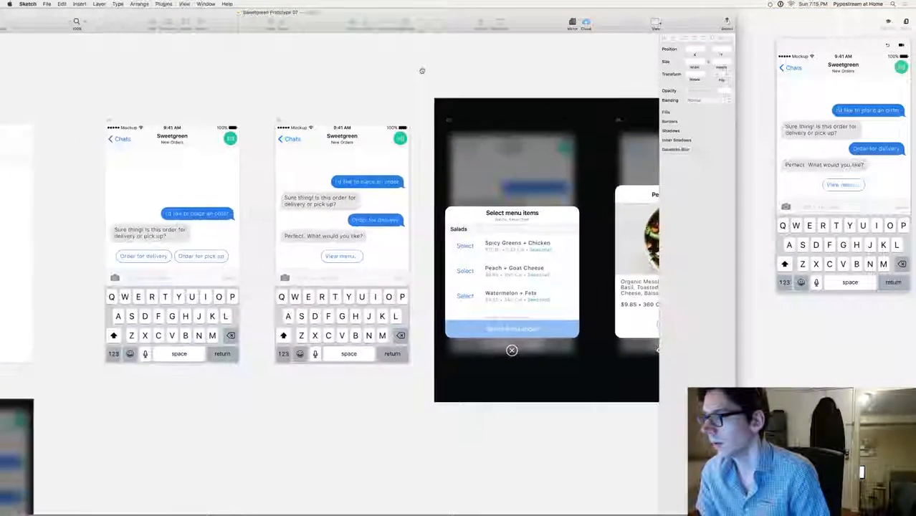
pyautogui.click(279, 121)
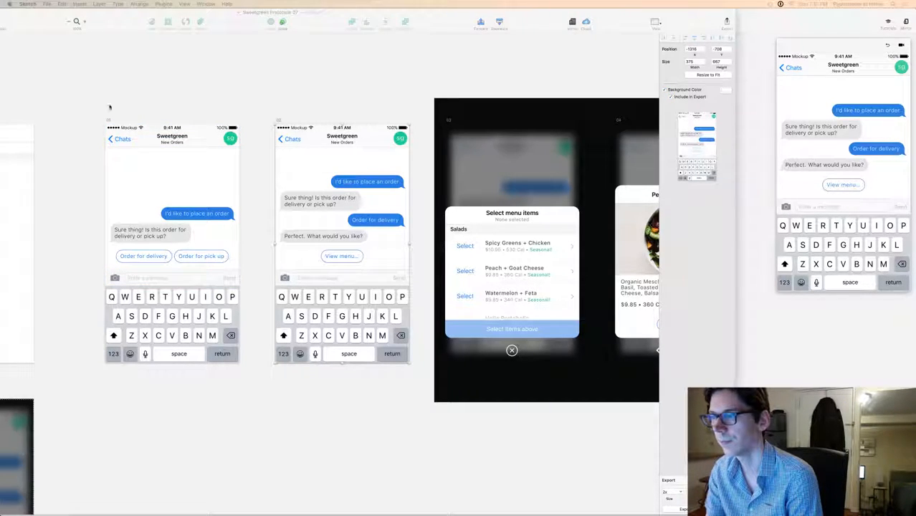
pyautogui.click(267, 73)
pyautogui.click(839, 350)
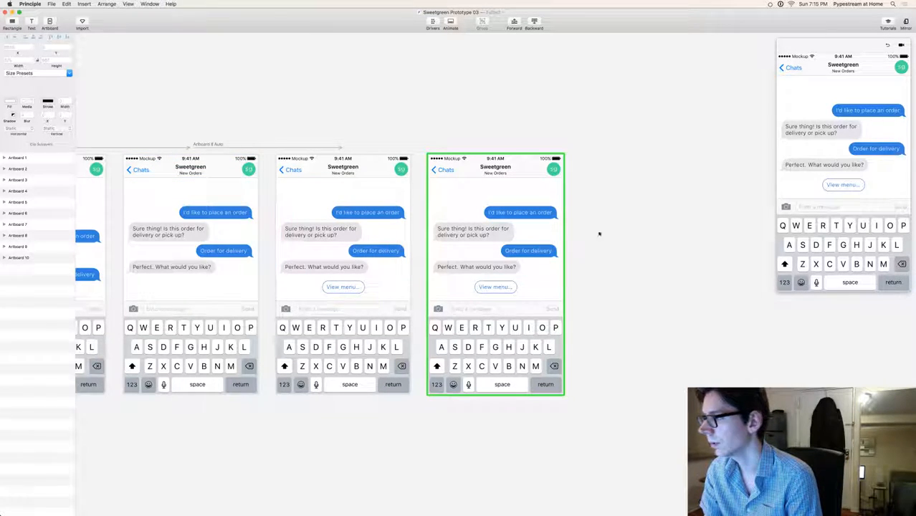
# Step: Group all the layers in Artboard 10 and paste the copied chat screen into the artboard as an image
pyautogui.moveTo(606, 142); pyautogui.dragTo(419, 420)
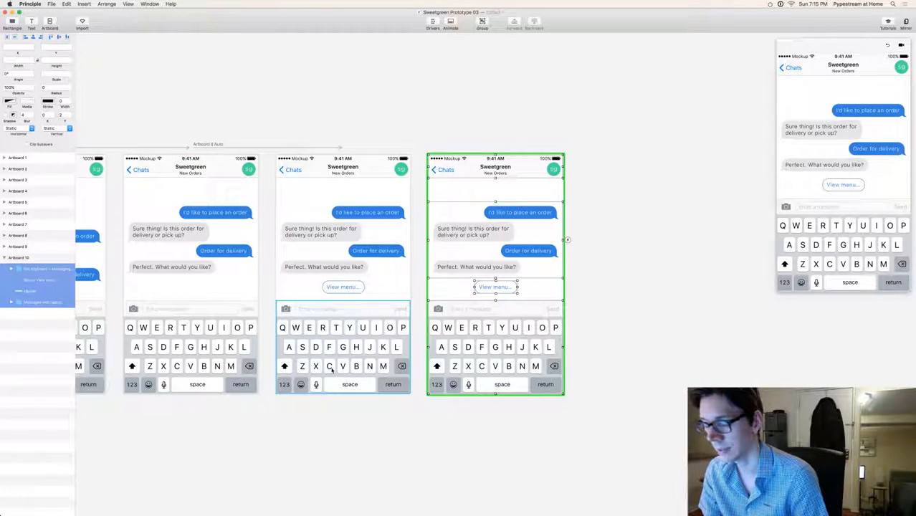
pyautogui.press('super+g')
pyautogui.click(503, 438)
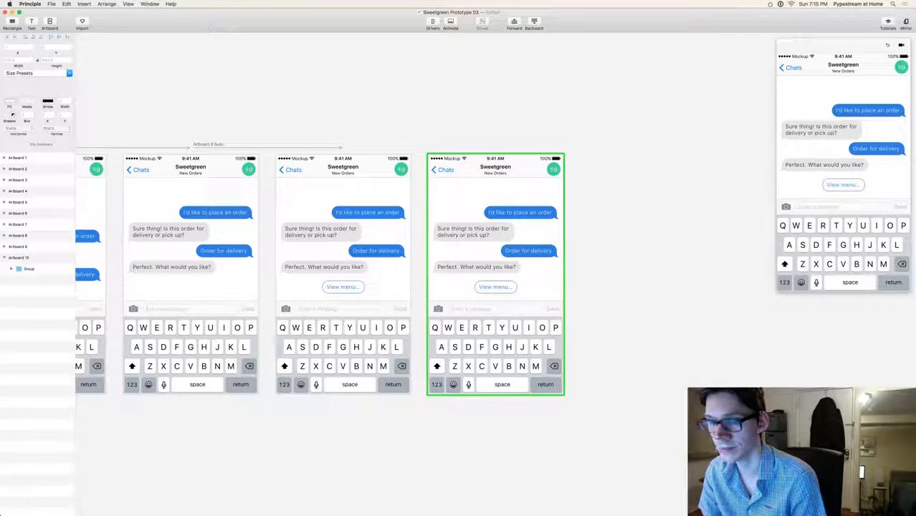
pyautogui.press('super+v')
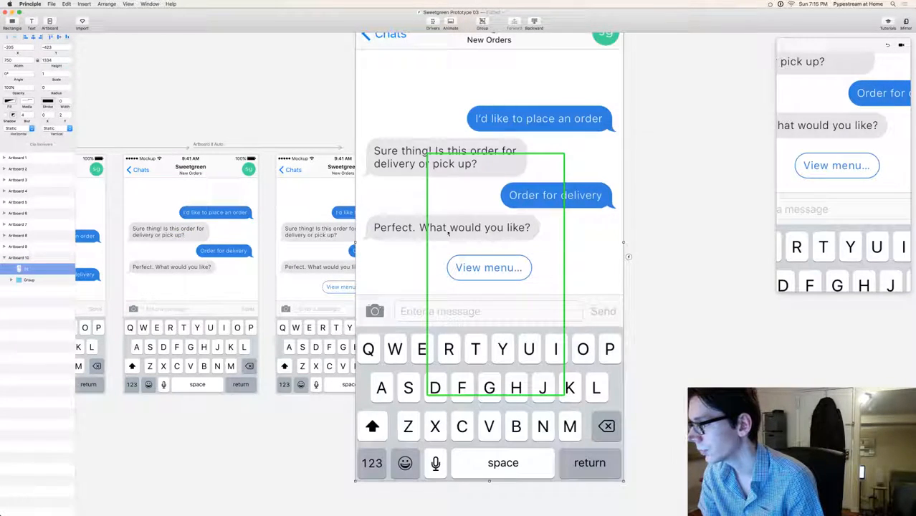
# Step: Scale the pasted chat image to 0.5 and move it to line up with the edges of Artboard 10
pyautogui.click(57, 73)
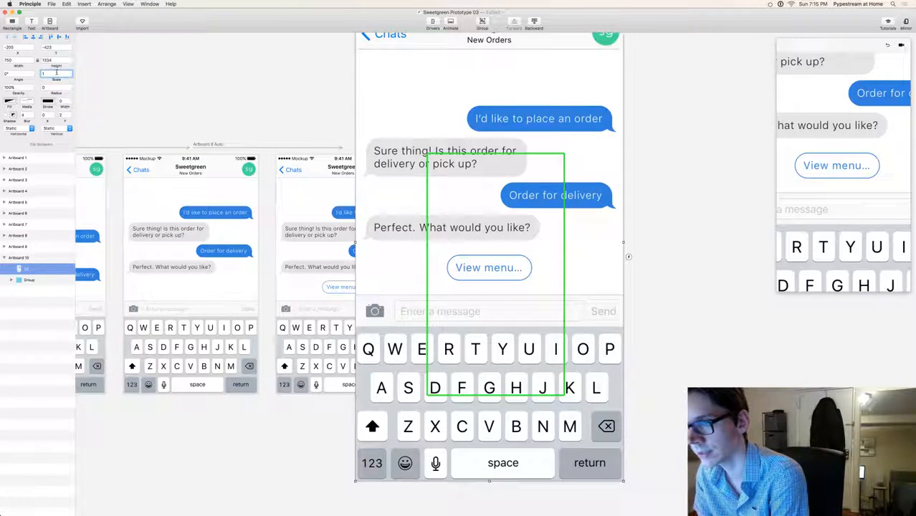
pyautogui.write('0.5')
pyautogui.press('Return')
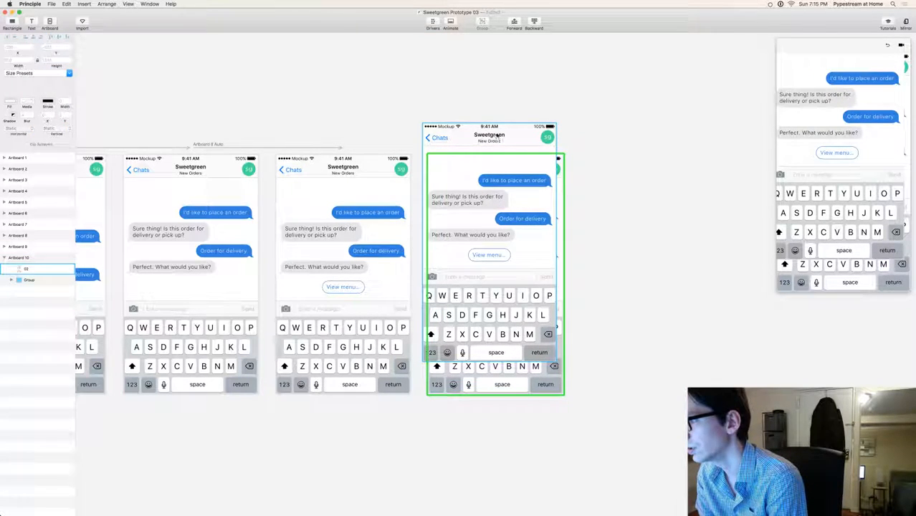
pyautogui.moveTo(502, 137); pyautogui.dragTo(504, 166)
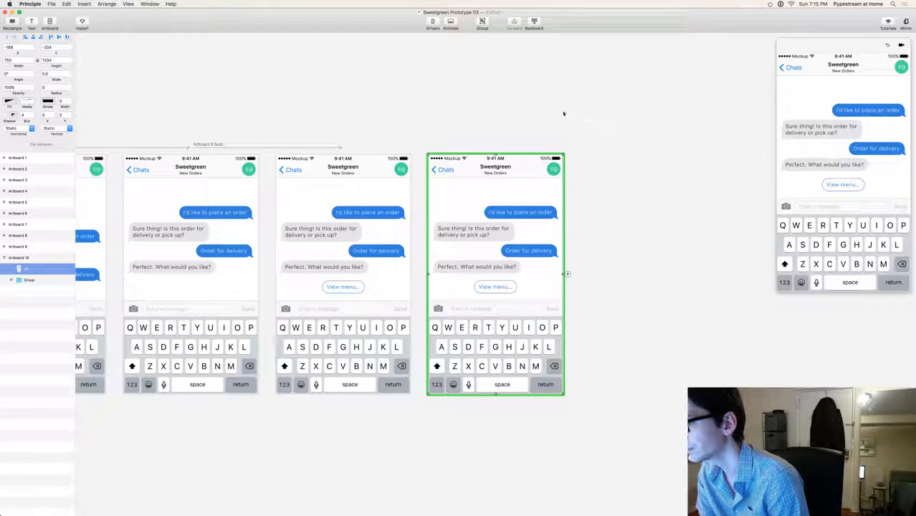
# Step: Compare the image in Artboard 10 against Artboard 9 and set its Y position to -333.5
pyautogui.click(337, 288)
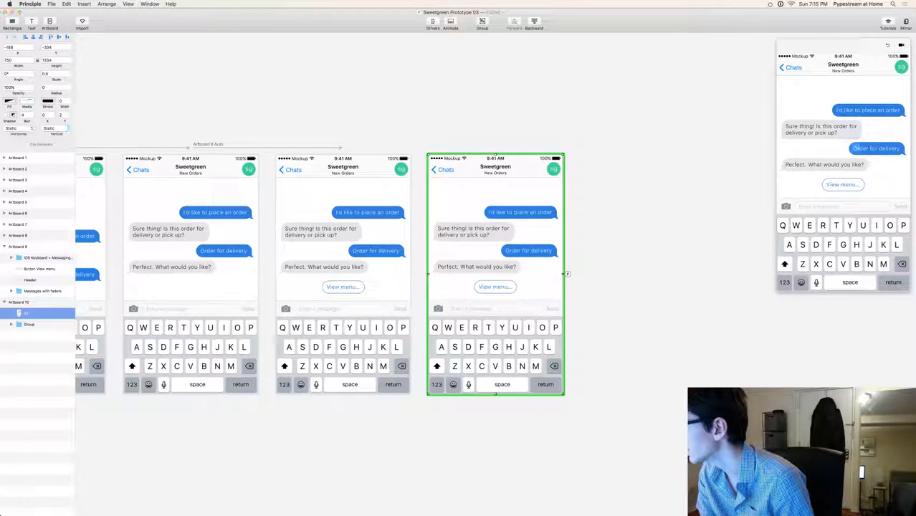
pyautogui.click(388, 190)
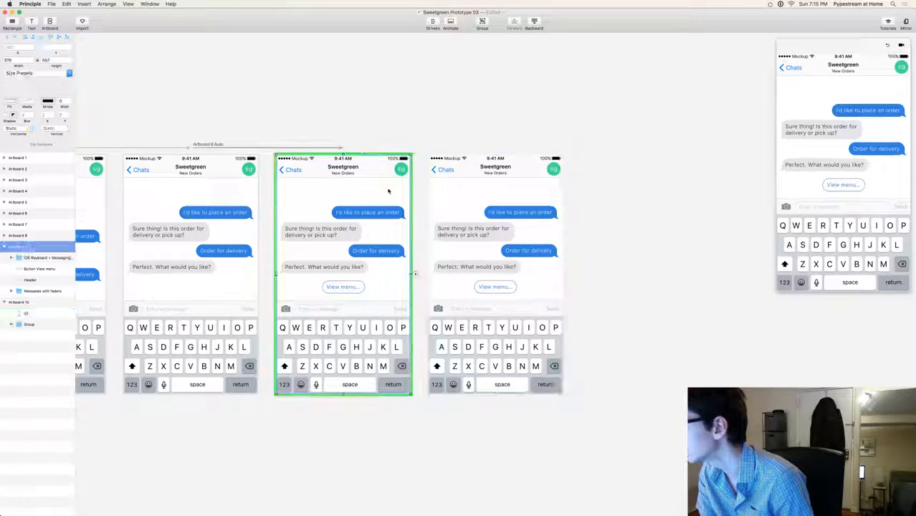
pyautogui.click(482, 195)
pyautogui.click(398, 196)
pyautogui.click(461, 198)
pyautogui.click(370, 195)
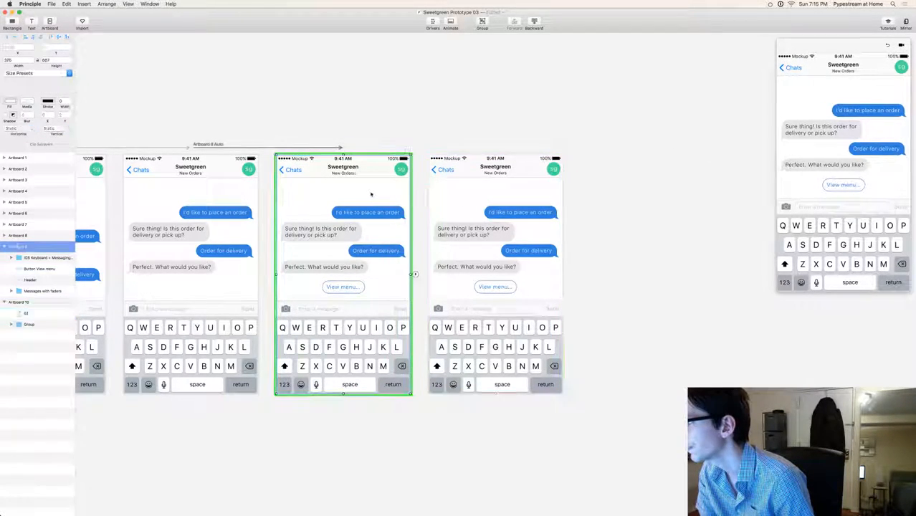
pyautogui.click(471, 202)
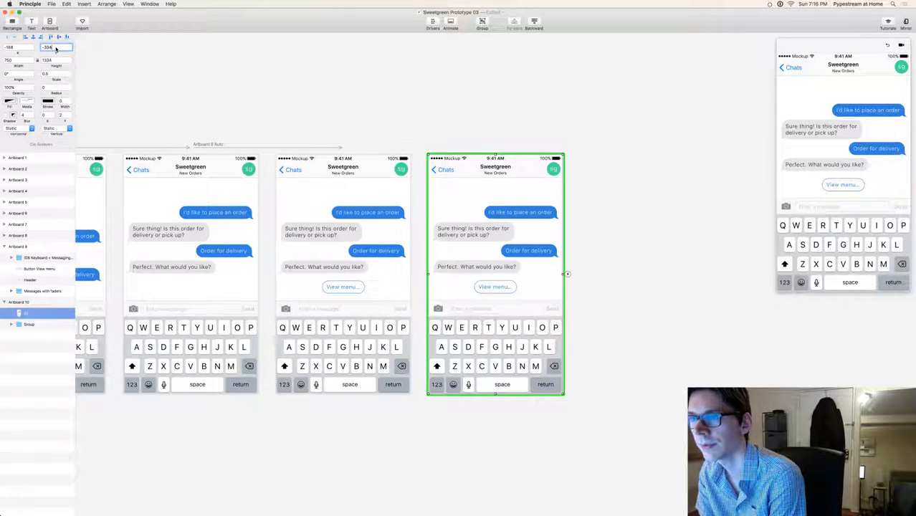
pyautogui.press('Down')
pyautogui.press('Down')
pyautogui.press('Down')
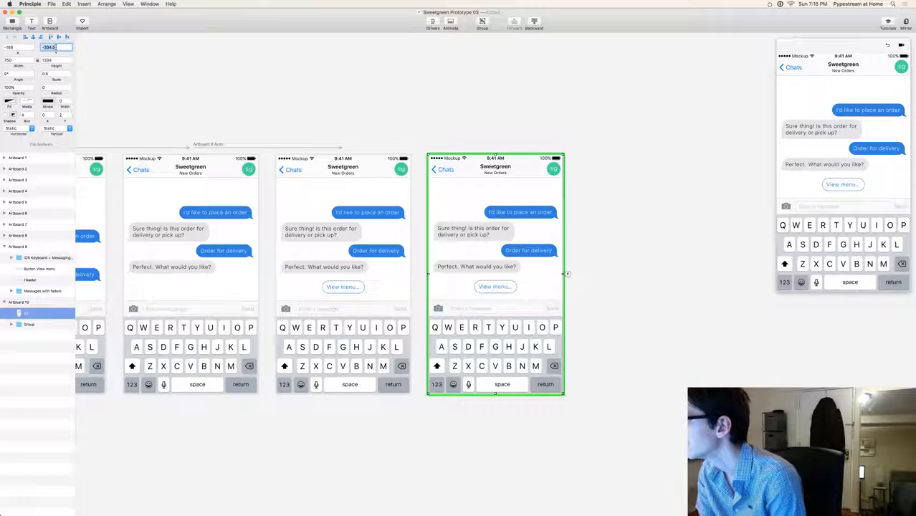
pyautogui.press('Up')
pyautogui.press('Up')
pyautogui.press('Up')
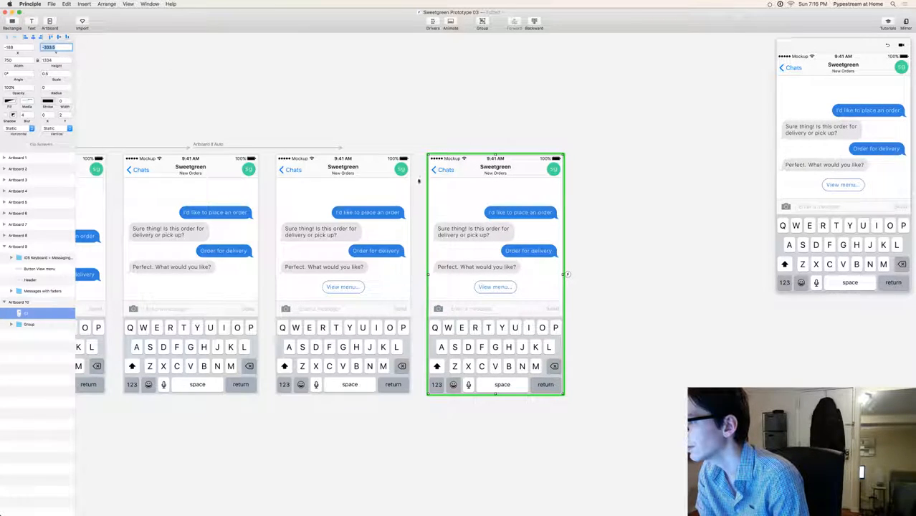
# Step: Alternate between Artboard 9 and Artboard 10 in the preview to check the adjusted image's alignment
pyautogui.click(395, 198)
pyautogui.click(480, 191)
pyautogui.click(375, 196)
pyautogui.click(466, 199)
pyautogui.click(372, 198)
pyautogui.click(456, 200)
pyautogui.click(376, 198)
pyautogui.click(455, 201)
pyautogui.click(381, 200)
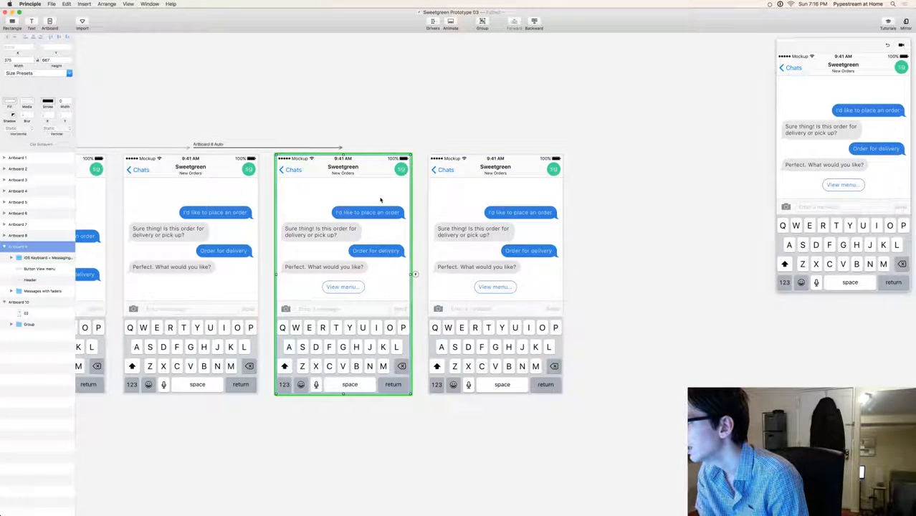
pyautogui.click(472, 201)
pyautogui.click(378, 200)
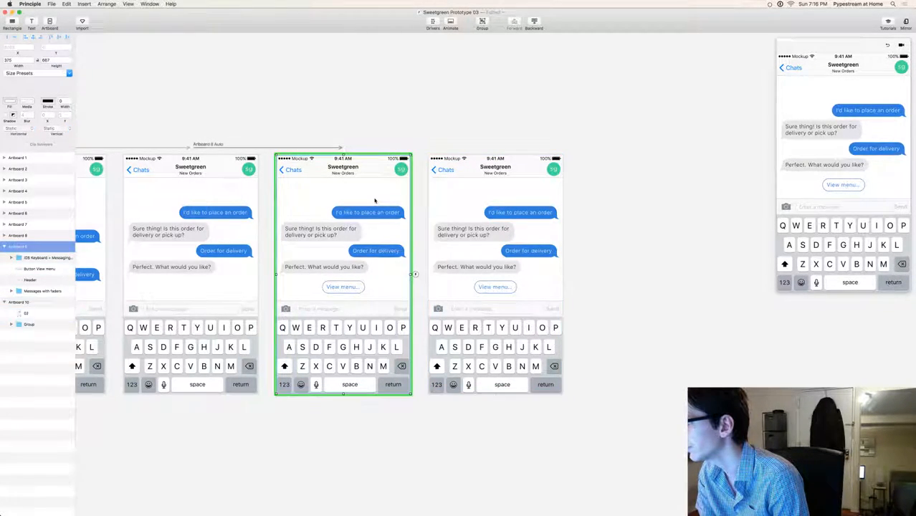
pyautogui.click(471, 202)
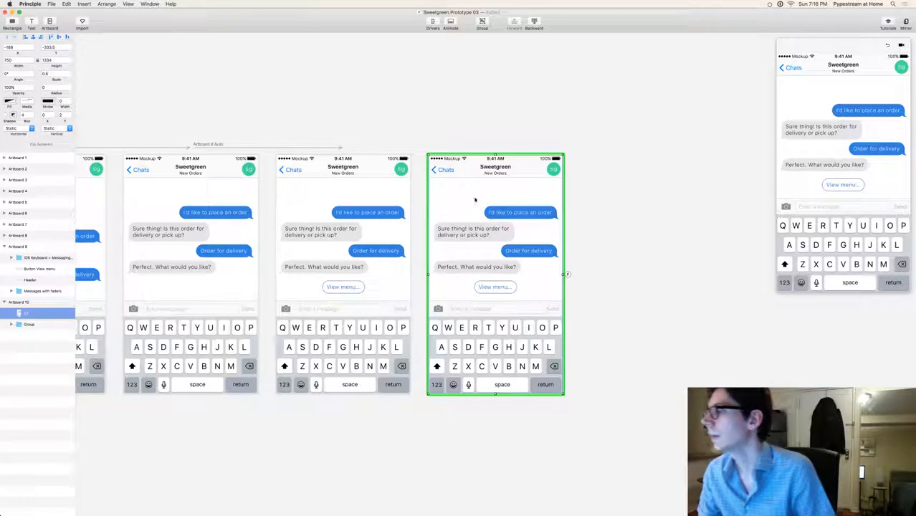
pyautogui.click(612, 166)
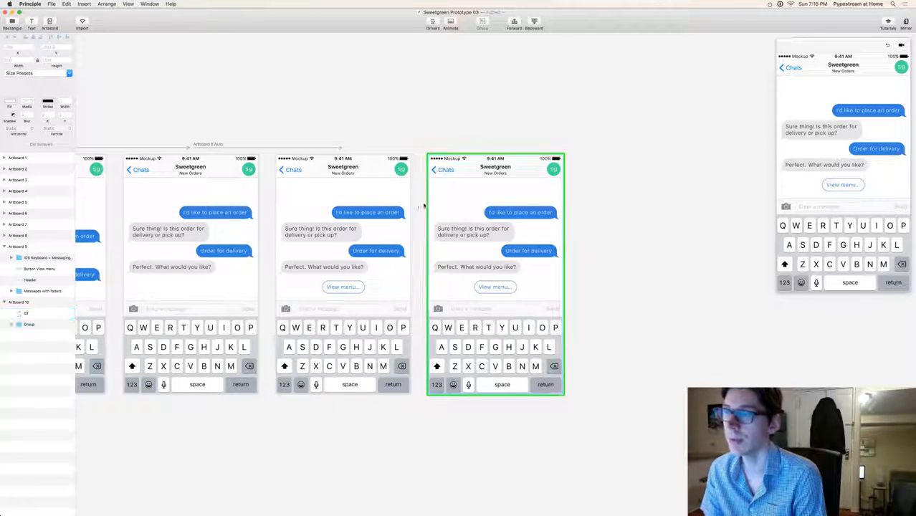
# Step: Review the neighbouring artboards and compare the layered View menu screen repeatedly with its flattened image copy
pyautogui.moveTo(371, 122); pyautogui.dragTo(421, 88)
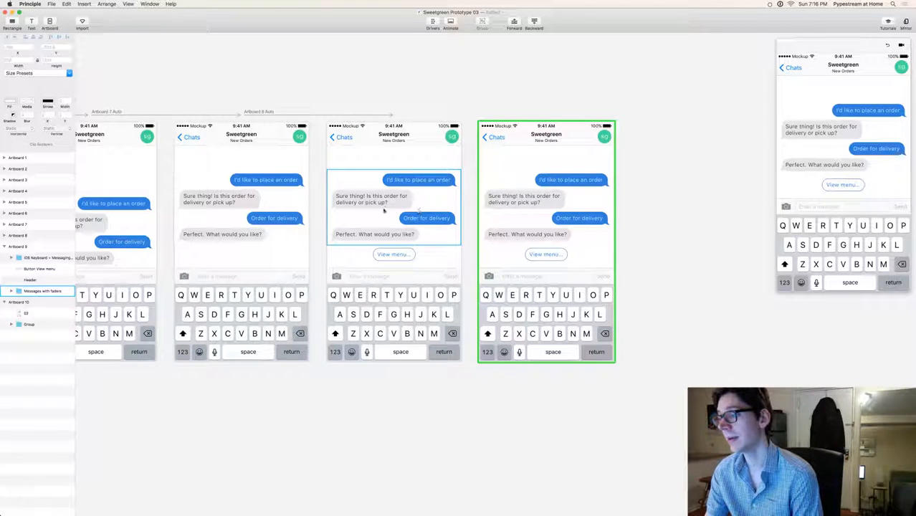
pyautogui.hscroll(-5, 394, 211)
pyautogui.hscroll(5, 367, 205)
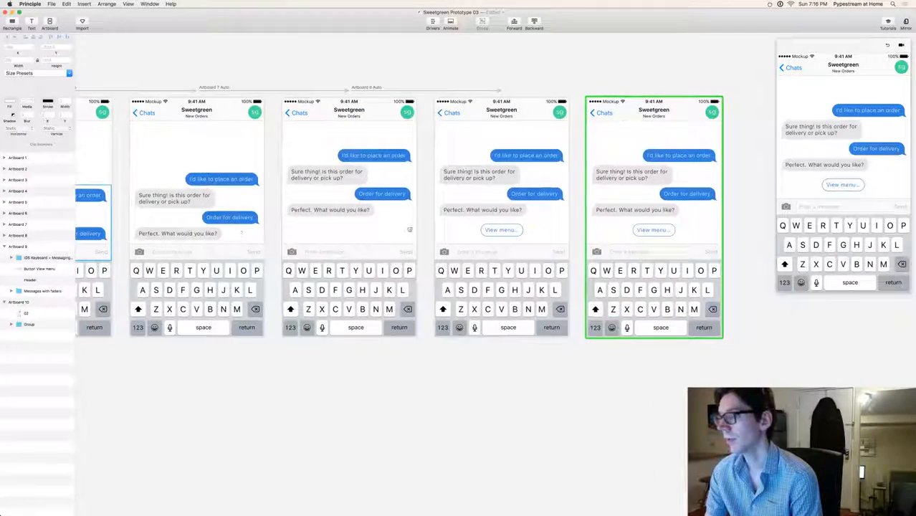
pyautogui.hscroll(3, 394, 215)
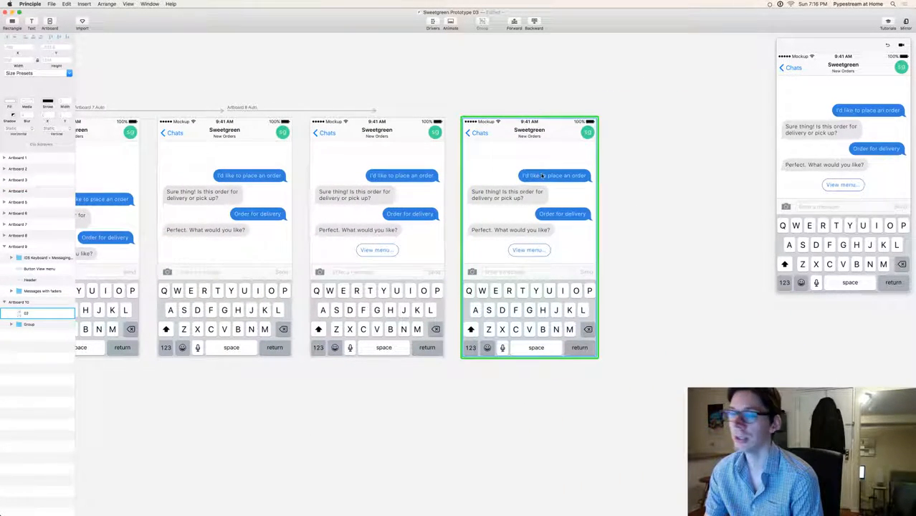
pyautogui.click(391, 190)
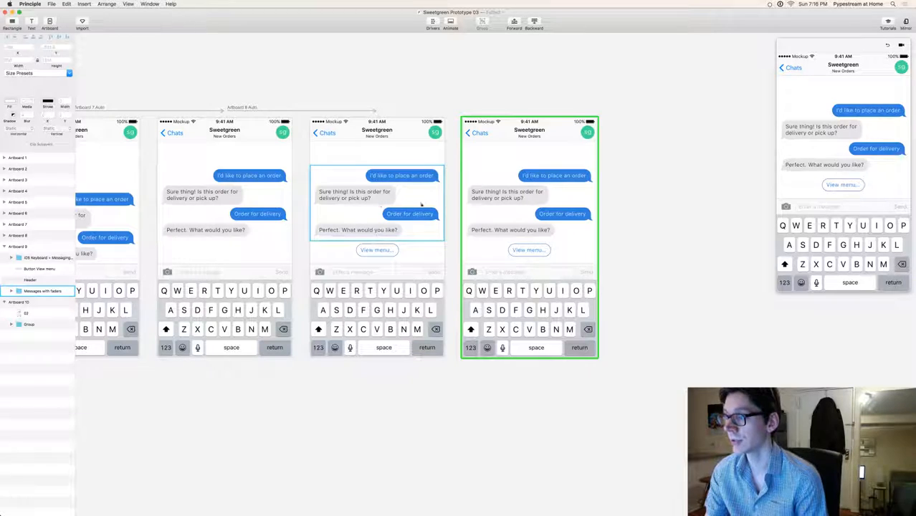
pyautogui.click(510, 178)
pyautogui.click(423, 173)
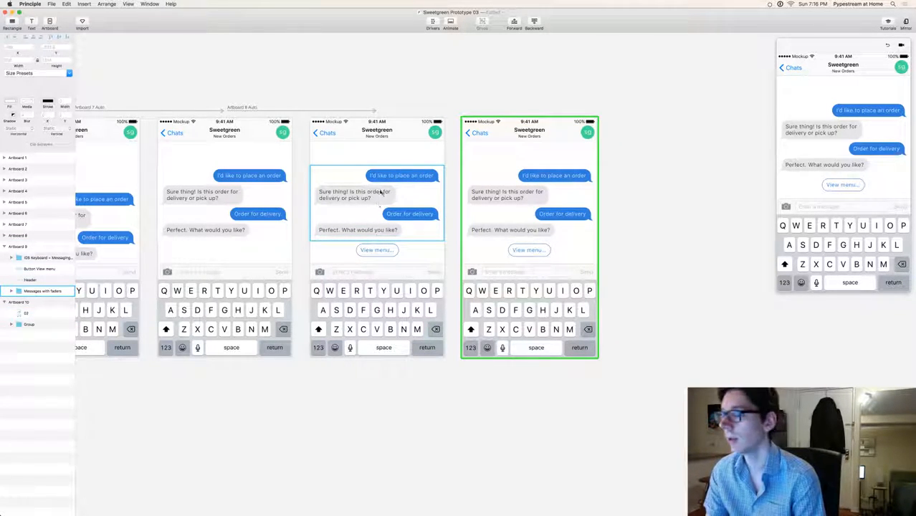
pyautogui.click(568, 187)
pyautogui.click(632, 202)
pyautogui.click(384, 234)
pyautogui.click(483, 215)
pyautogui.click(386, 253)
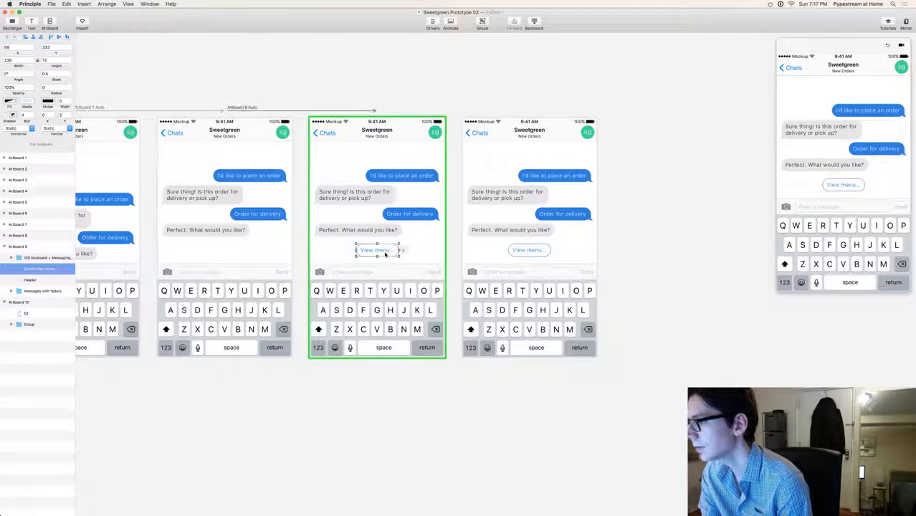
pyautogui.click(501, 208)
pyautogui.click(393, 200)
pyautogui.click(485, 200)
pyautogui.click(375, 195)
pyautogui.click(489, 198)
pyautogui.click(380, 198)
pyautogui.click(496, 197)
pyautogui.click(388, 209)
pyautogui.click(475, 207)
pyautogui.click(656, 215)
pyautogui.click(561, 189)
pyautogui.click(616, 174)
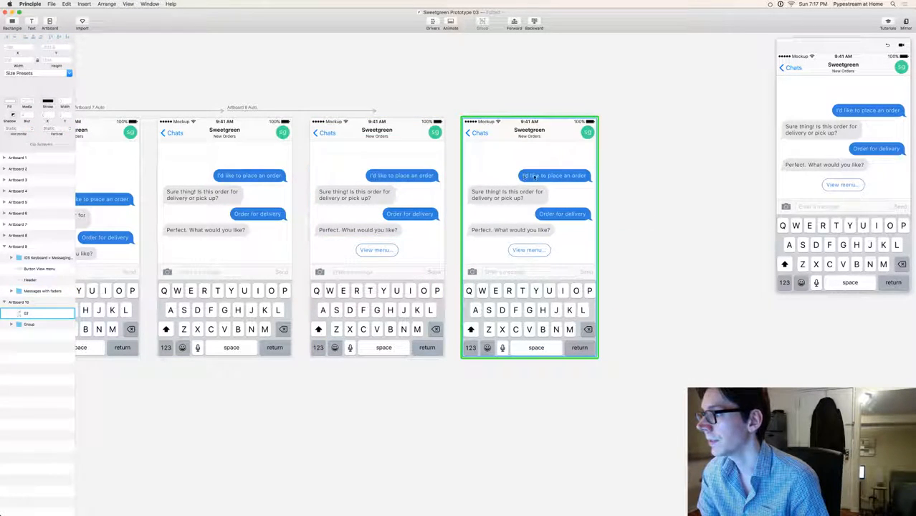
# Step: Duplicate Artboard 10, the screen with the flattened chat image
pyautogui.hscroll(5, 686, 184)
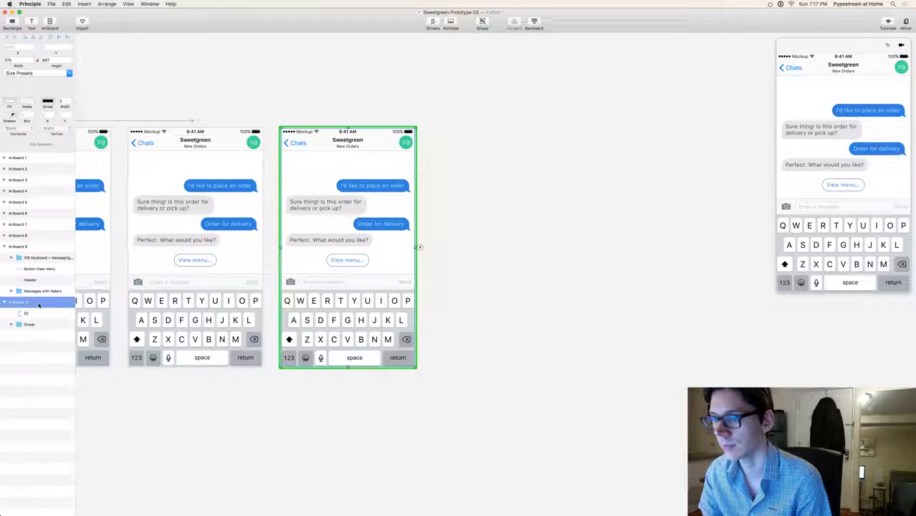
pyautogui.press('super+d')
pyautogui.scroll(1, 239, 284)
pyautogui.click(365, 104)
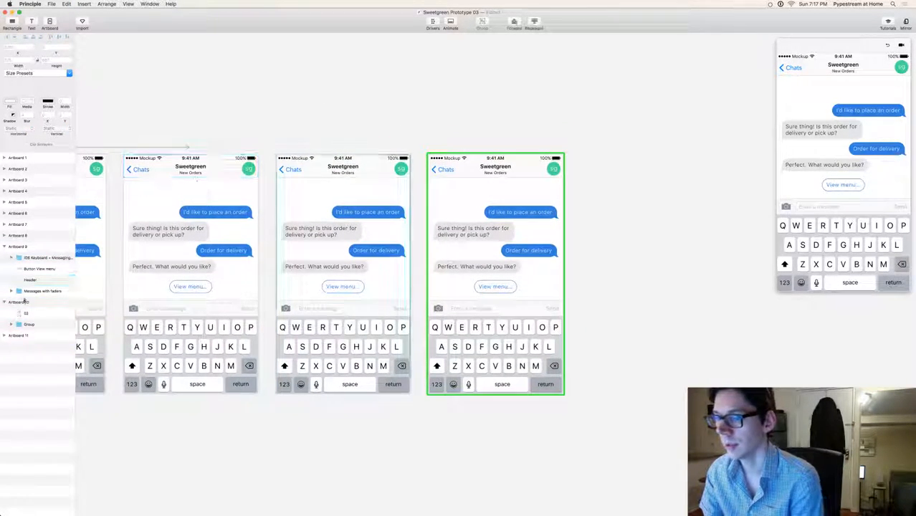
# Step: Delete the layer group beneath the chat image in both Artboard 10 and Artboard 11
pyautogui.click(30, 335)
pyautogui.click(29, 325)
pyautogui.press('BackSpace')
pyautogui.click(5, 325)
pyautogui.click(30, 347)
pyautogui.press('BackSpace')
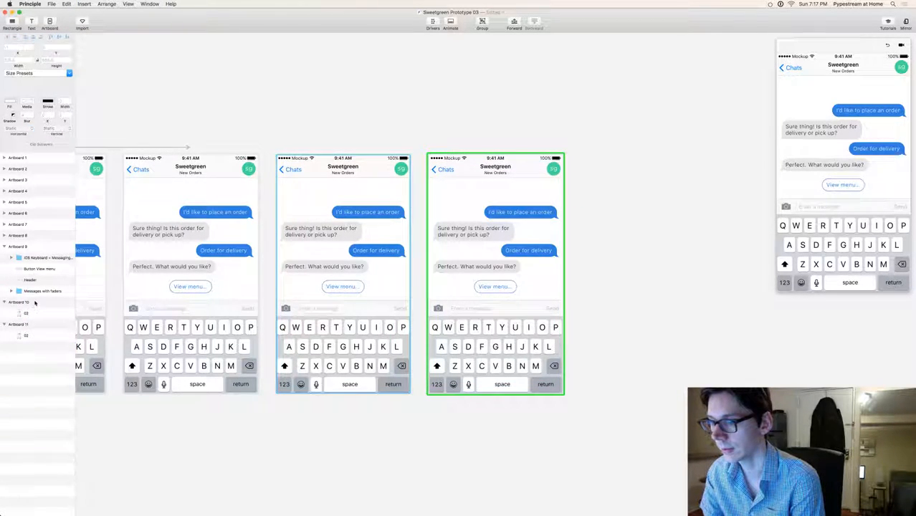
# Step: Shrink the chat image in Artboard 11 proportionally about its centre to about 646 × 1149
pyautogui.click(27, 336)
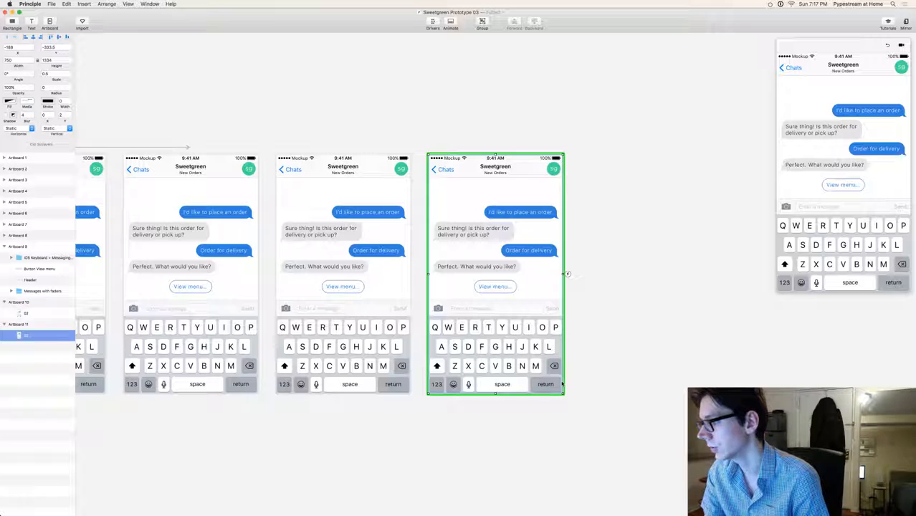
pyautogui.moveTo(564, 393); pyautogui.dragTo(552, 377)
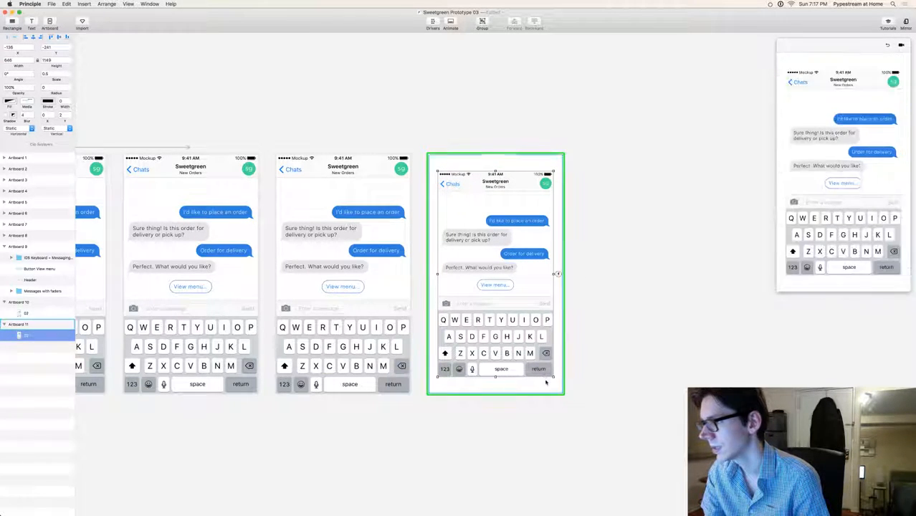
pyautogui.click(624, 358)
# Step: Set the background fill of Artboard 11 to black (000000)
pyautogui.click(471, 159)
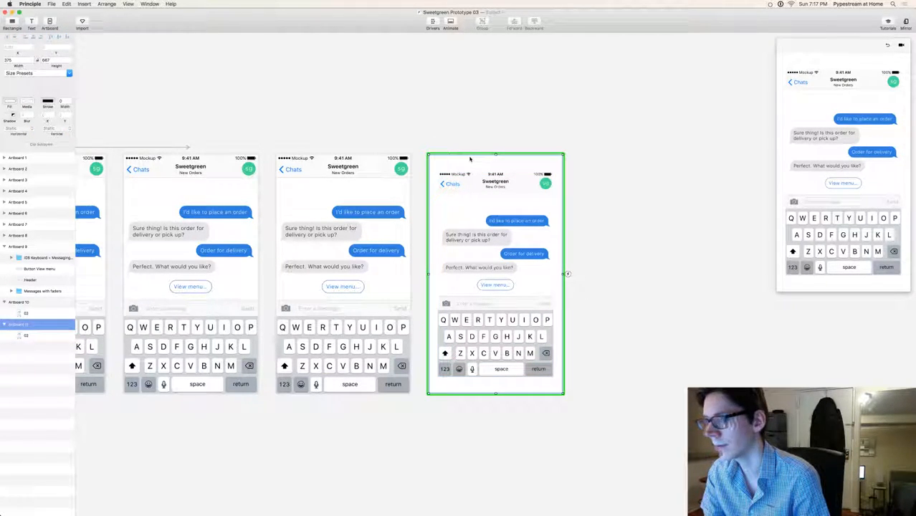
pyautogui.click(11, 102)
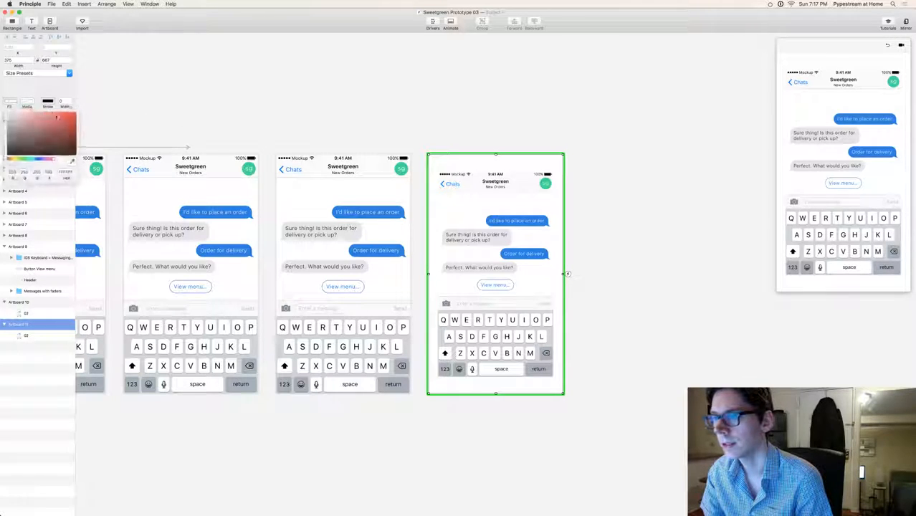
pyautogui.moveTo(49, 143); pyautogui.dragTo(60, 153)
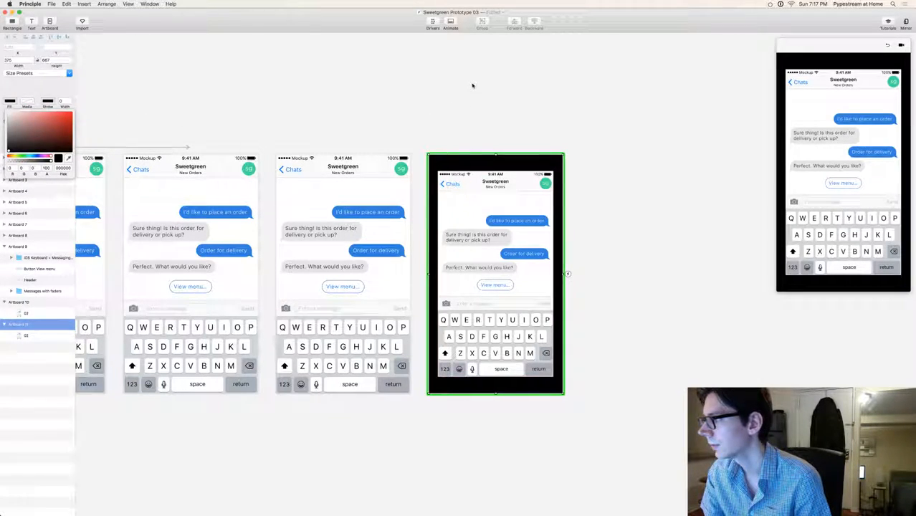
pyautogui.click(473, 85)
# Step: Set the opacity of the shrunken chat image in Artboard 11 to 0%
pyautogui.click(471, 205)
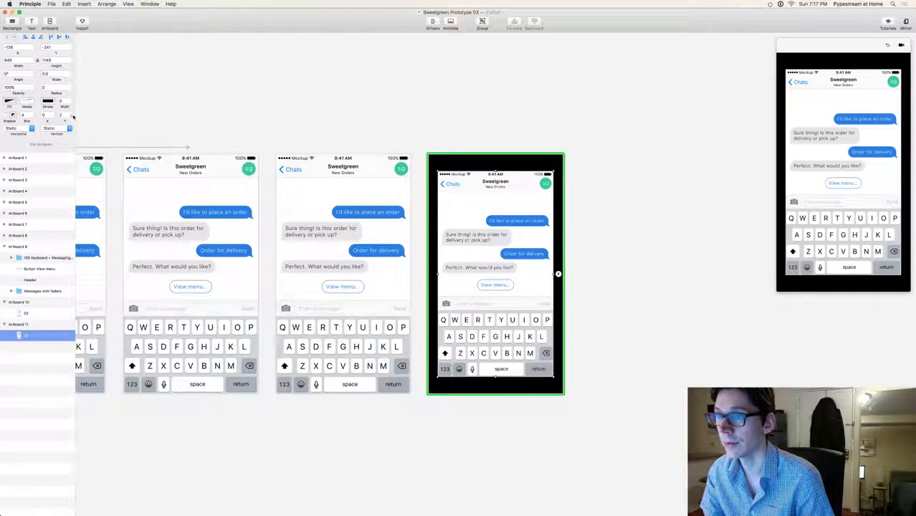
pyautogui.click(115, 99)
pyautogui.click(471, 203)
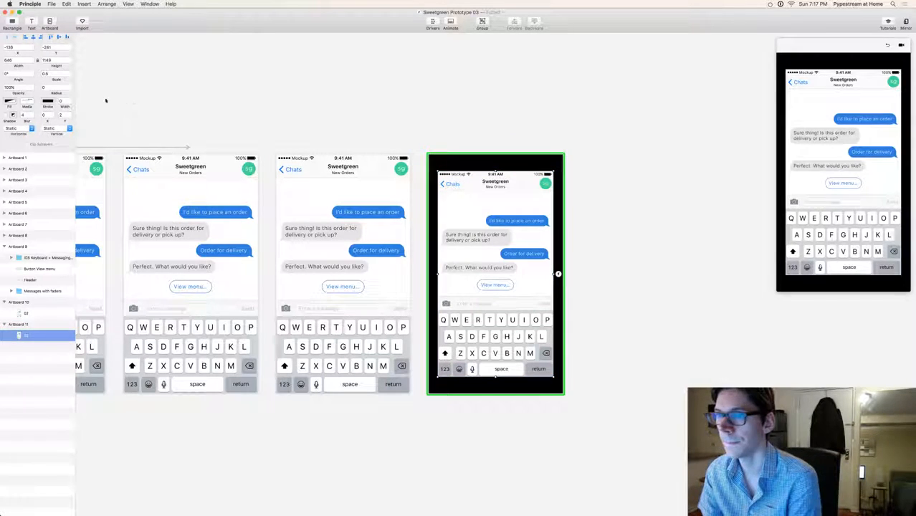
pyautogui.press('Return')
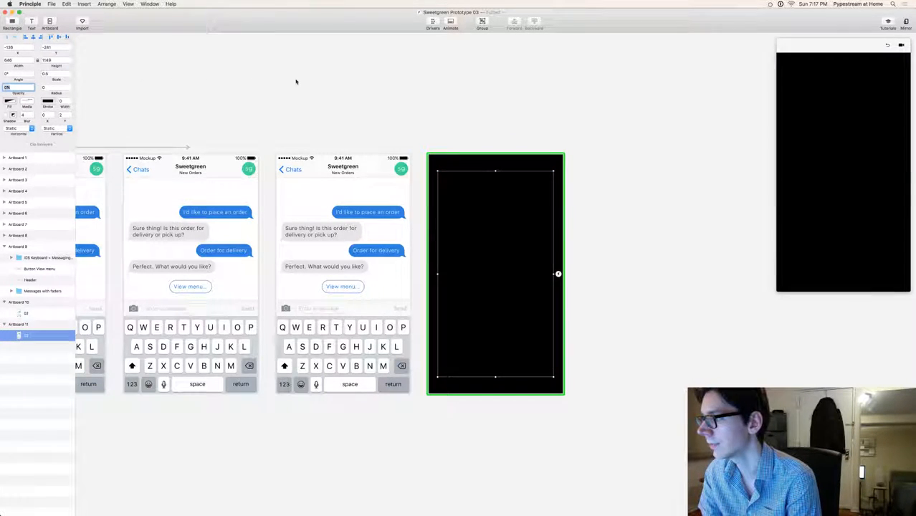
pyautogui.click(344, 99)
# Step: Add a Tap transition from the View menu button in Artboard 9 to Artboard 10
pyautogui.click(343, 186)
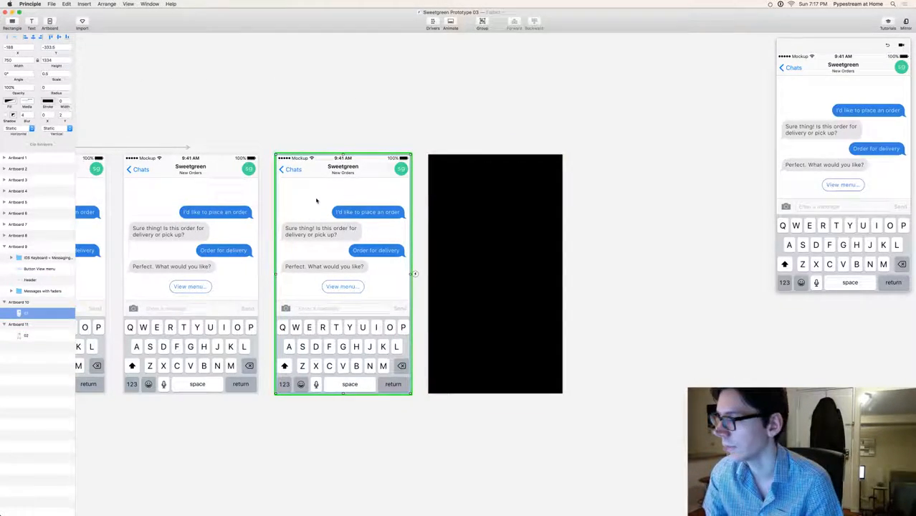
pyautogui.click(620, 203)
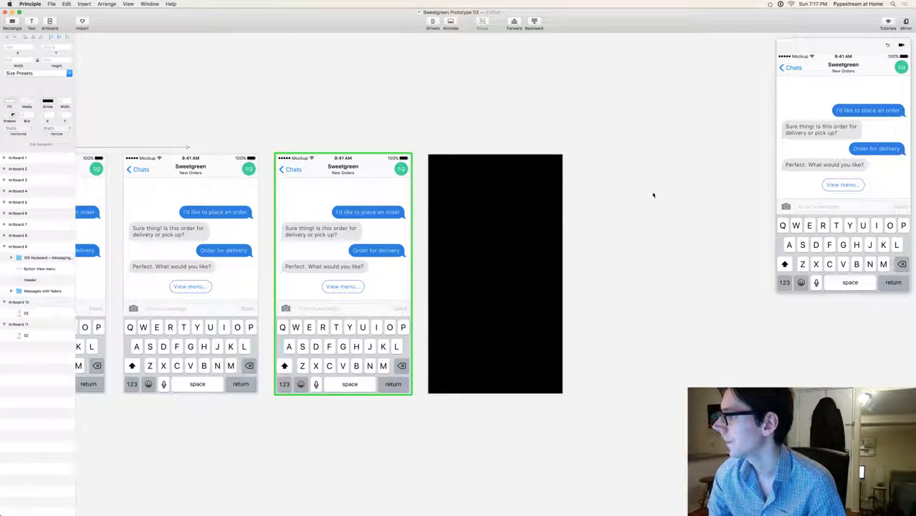
pyautogui.click(205, 286)
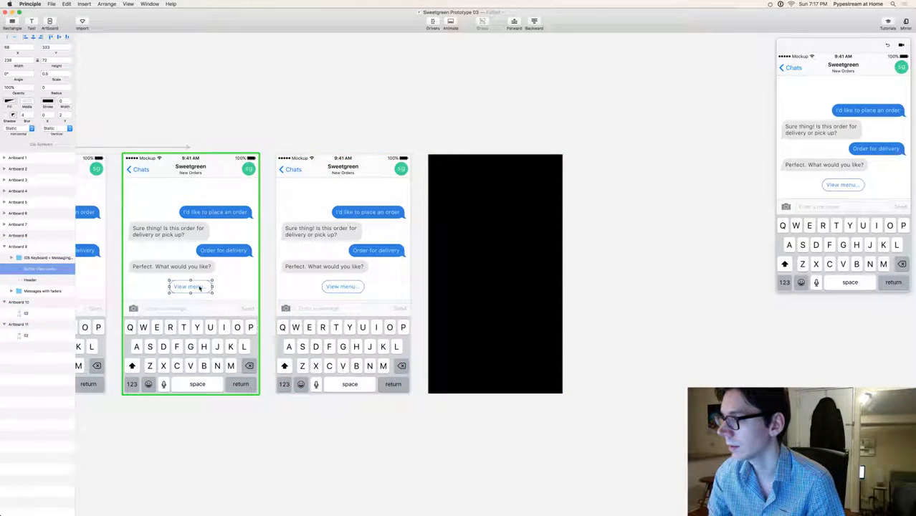
pyautogui.click(216, 286)
pyautogui.moveTo(227, 251); pyautogui.dragTo(305, 203)
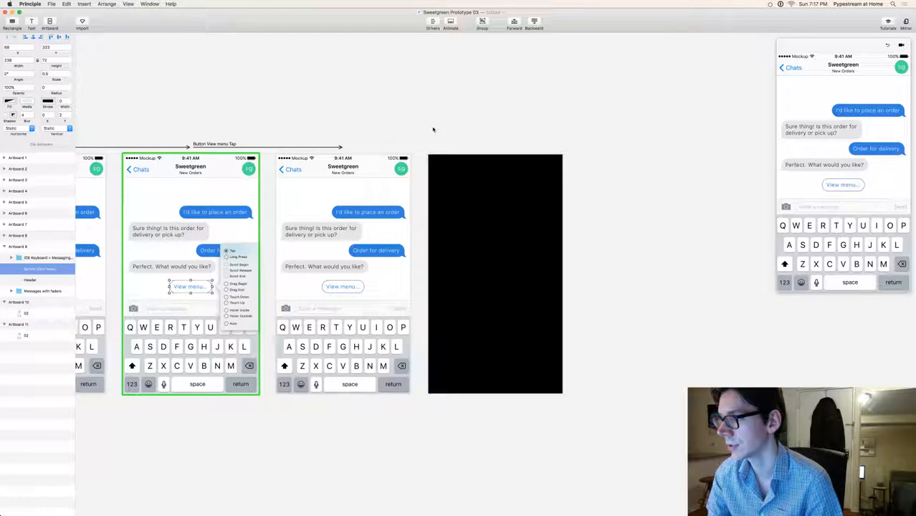
# Step: Add an Auto transition from Artboard 10 to the black Artboard 11
pyautogui.click(408, 271)
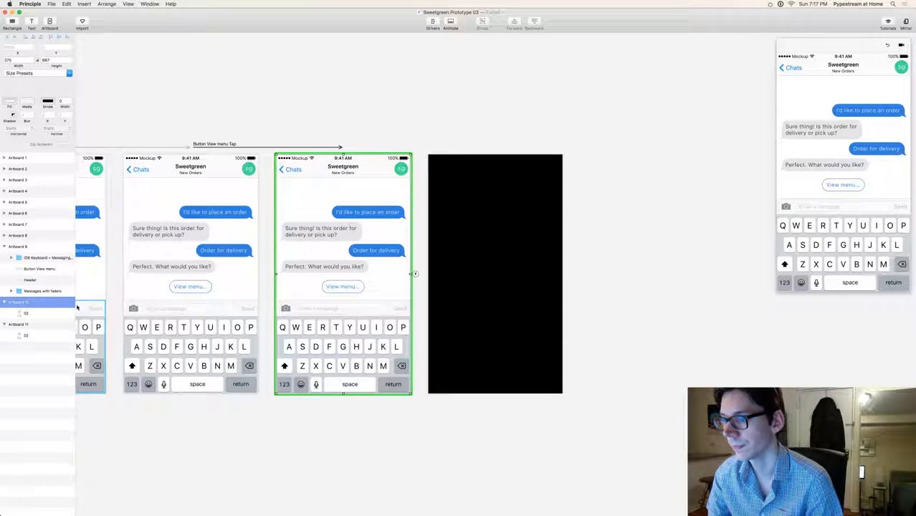
pyautogui.click(414, 274)
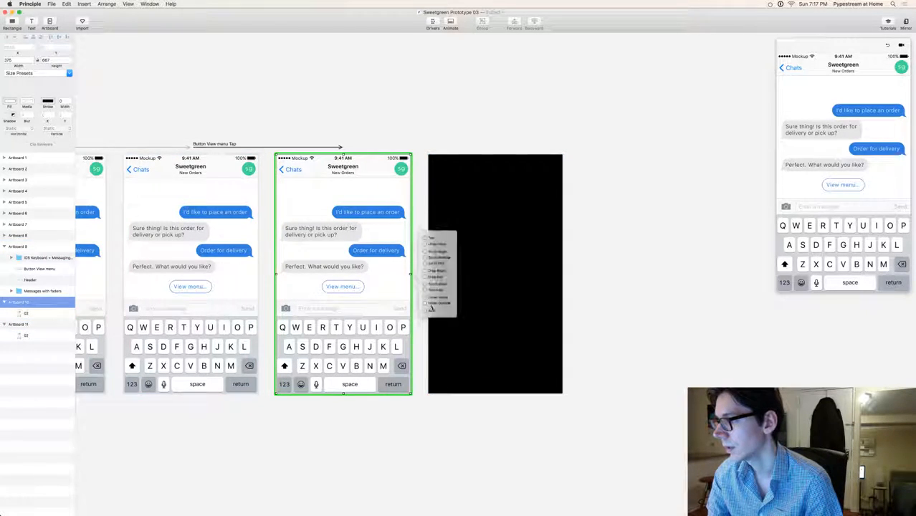
pyautogui.moveTo(432, 310); pyautogui.dragTo(500, 291)
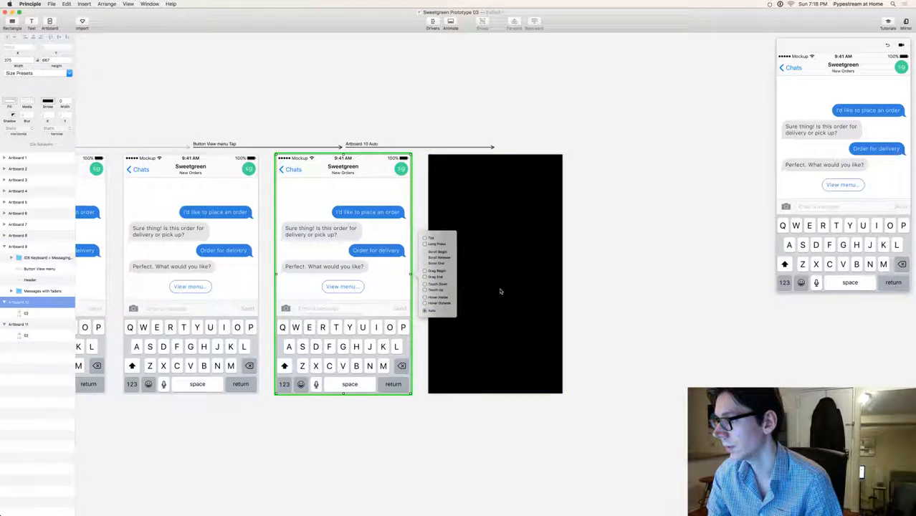
pyautogui.click(430, 117)
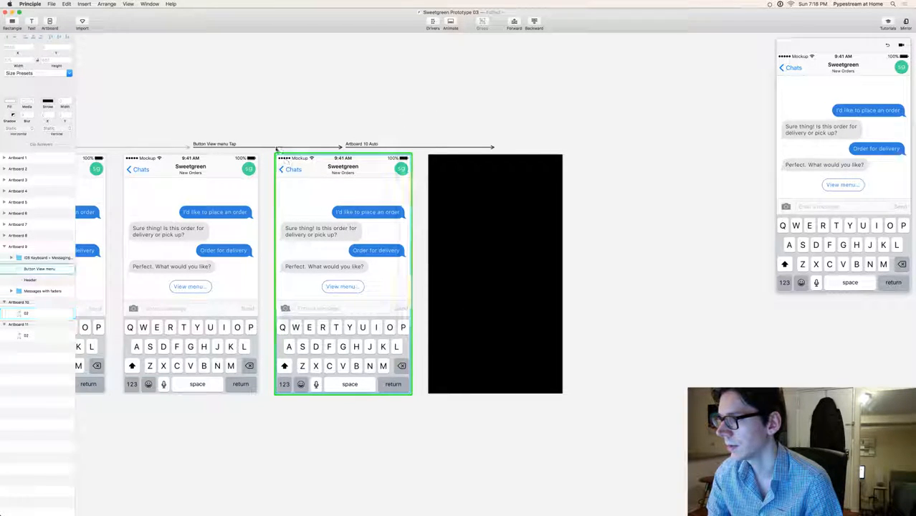
# Step: Examine the animated properties of the View menu Tap and Artboard 10 Auto transitions
pyautogui.click(280, 148)
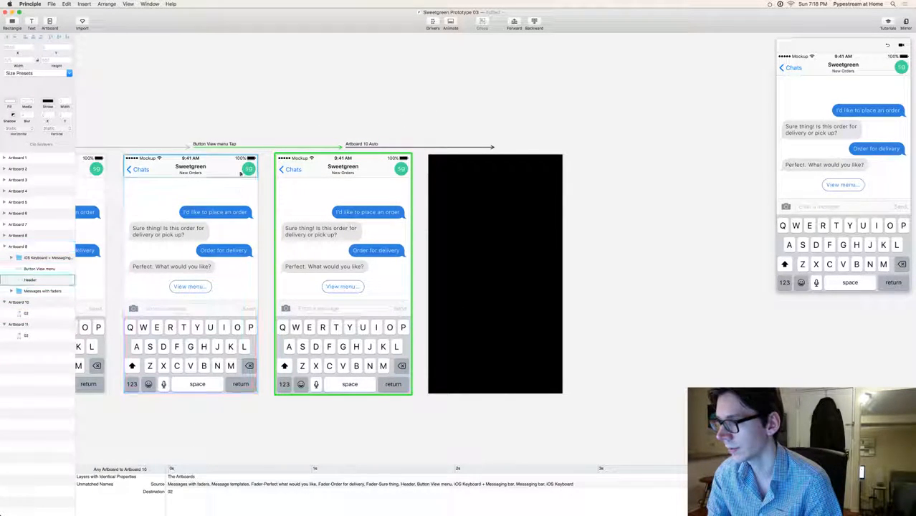
pyautogui.click(40, 268)
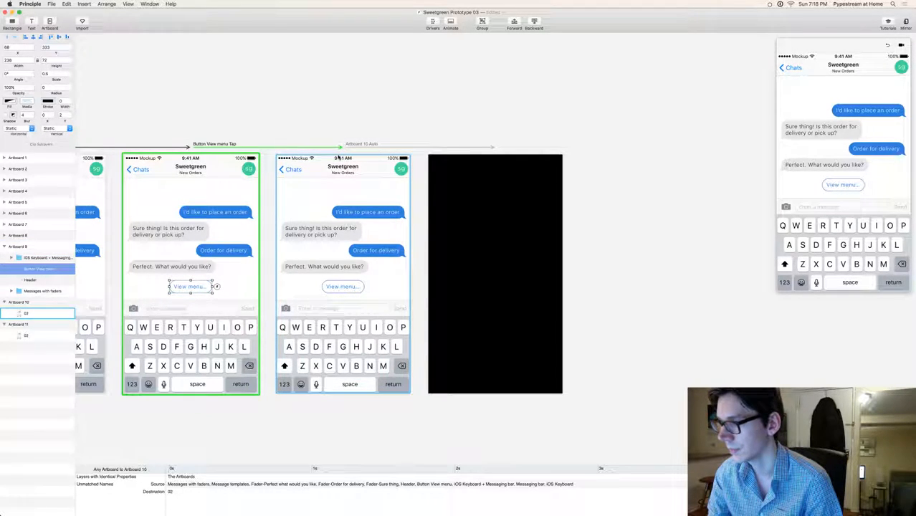
pyautogui.click(340, 190)
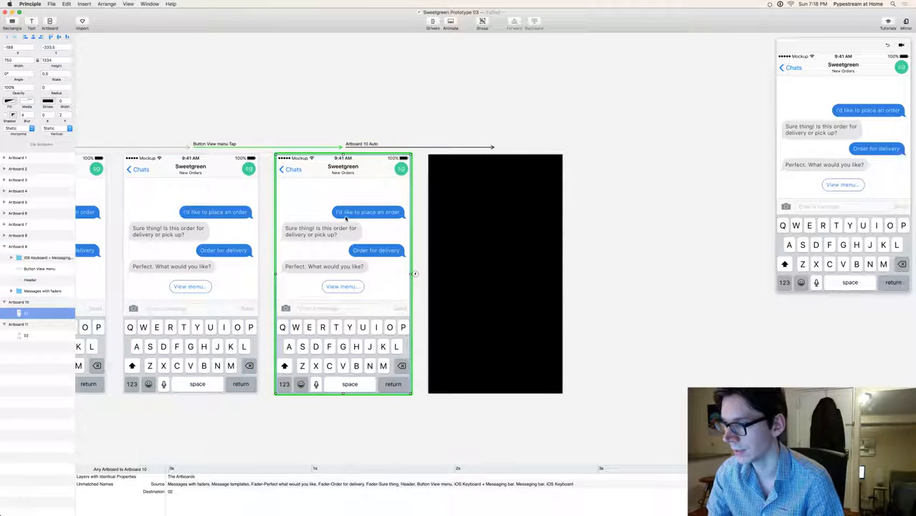
pyautogui.click(388, 148)
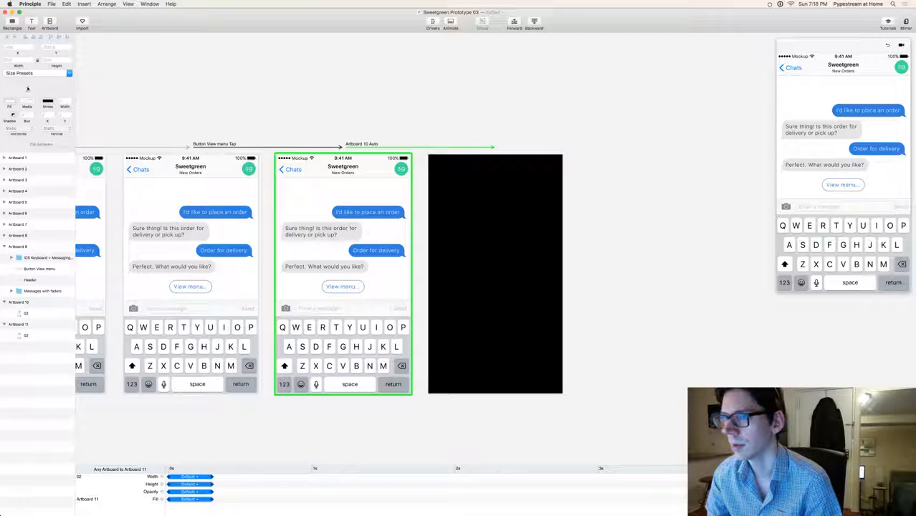
# Step: Set the background fill of Artboard 10 to black
pyautogui.click(296, 199)
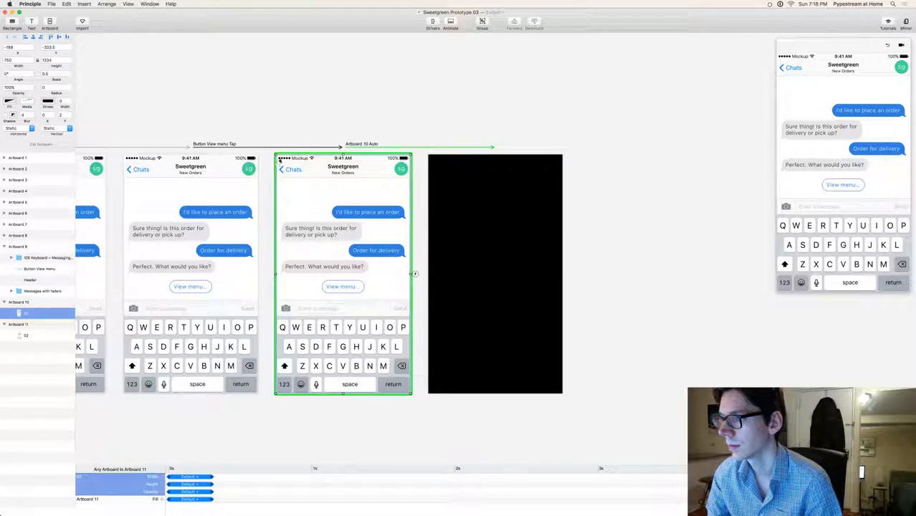
pyautogui.click(22, 303)
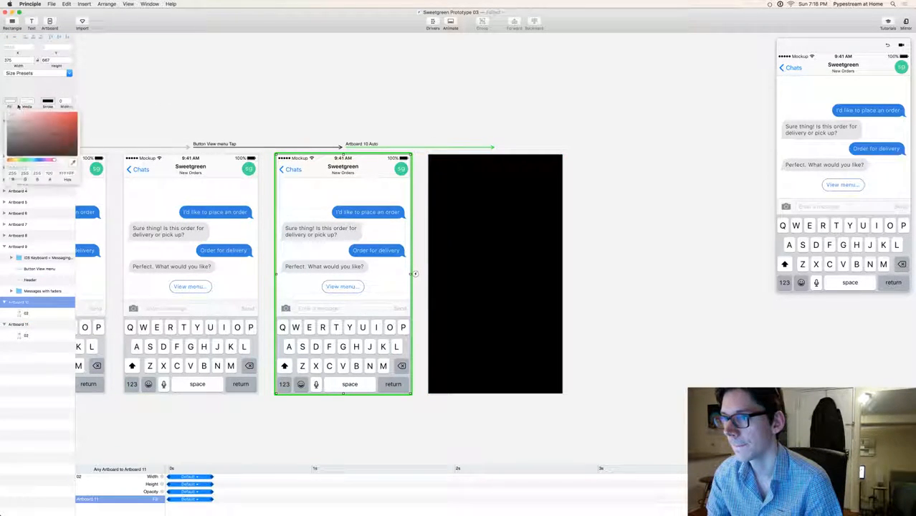
pyautogui.click(9, 102)
pyautogui.click(317, 78)
pyautogui.click(302, 231)
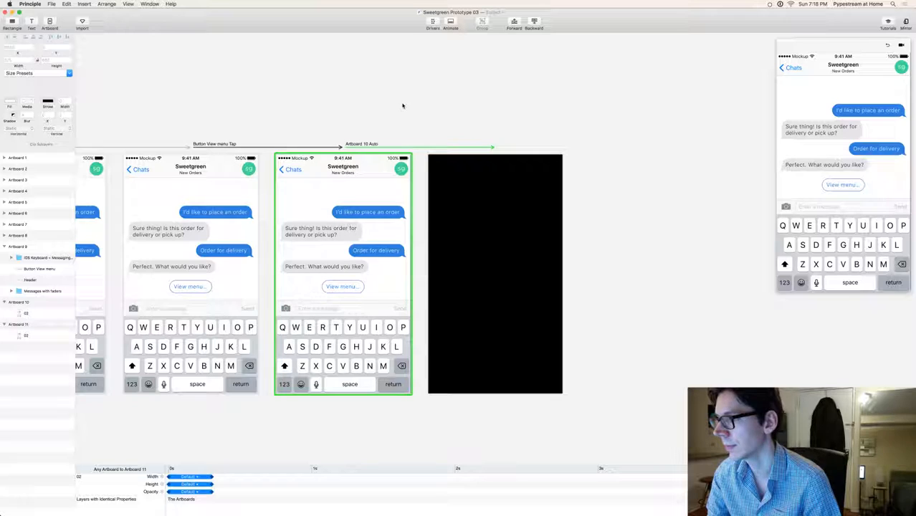
# Step: Play the View menu transition in the preview, rewind the prototype and play it again from Artboard 9
pyautogui.click(208, 156)
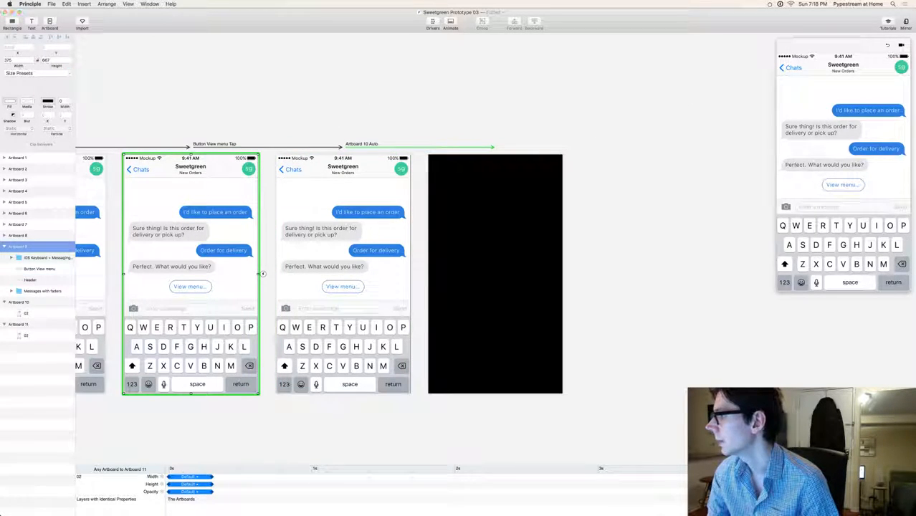
pyautogui.click(832, 185)
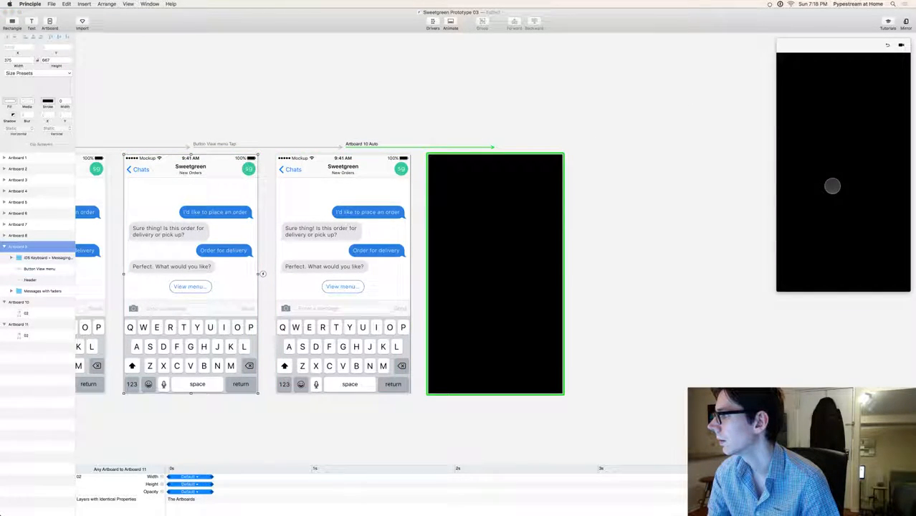
pyautogui.click(887, 45)
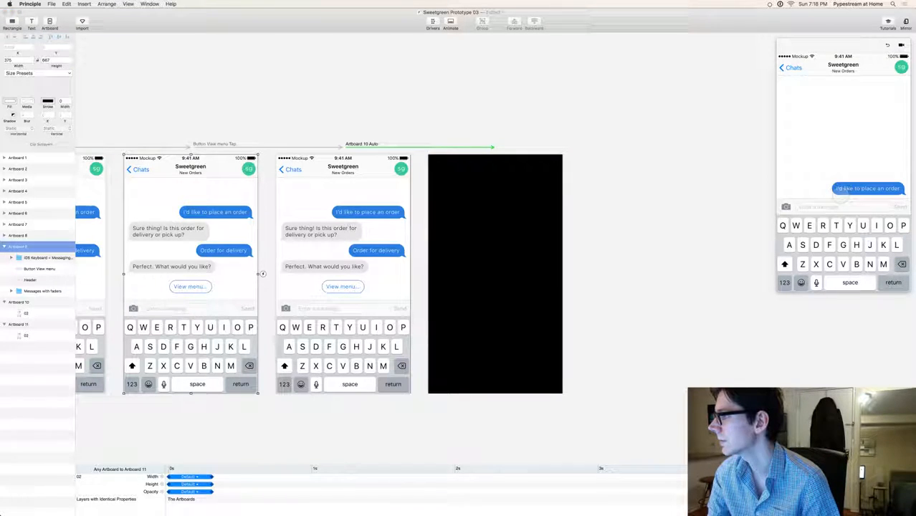
pyautogui.click(227, 105)
pyautogui.click(194, 188)
pyautogui.click(840, 188)
# Step: Reduce the Artboard 10 fill animation in the View menu Tap transition to an instant change at 0 s
pyautogui.click(268, 148)
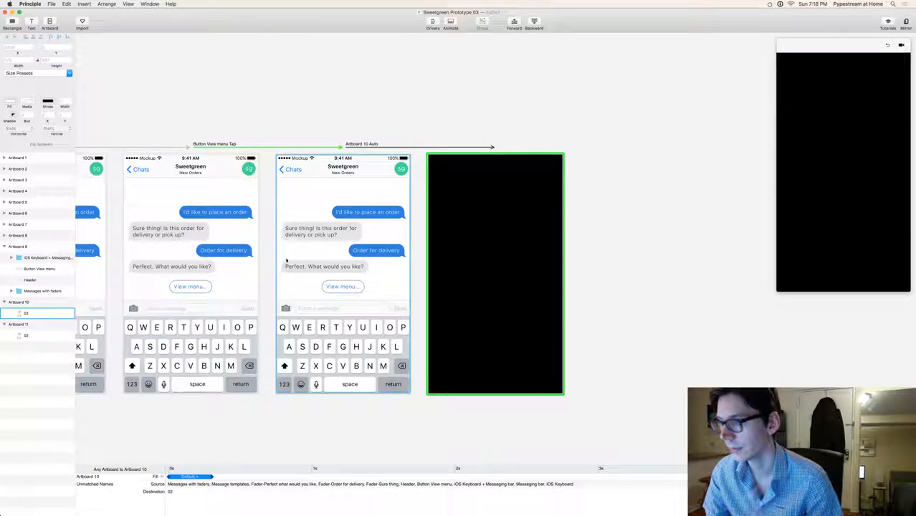
pyautogui.click(231, 280)
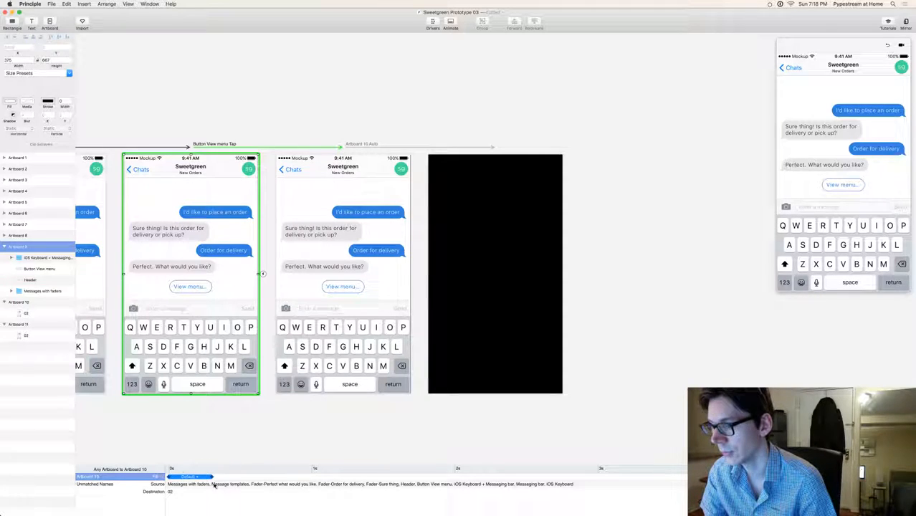
pyautogui.moveTo(212, 476); pyautogui.dragTo(145, 478)
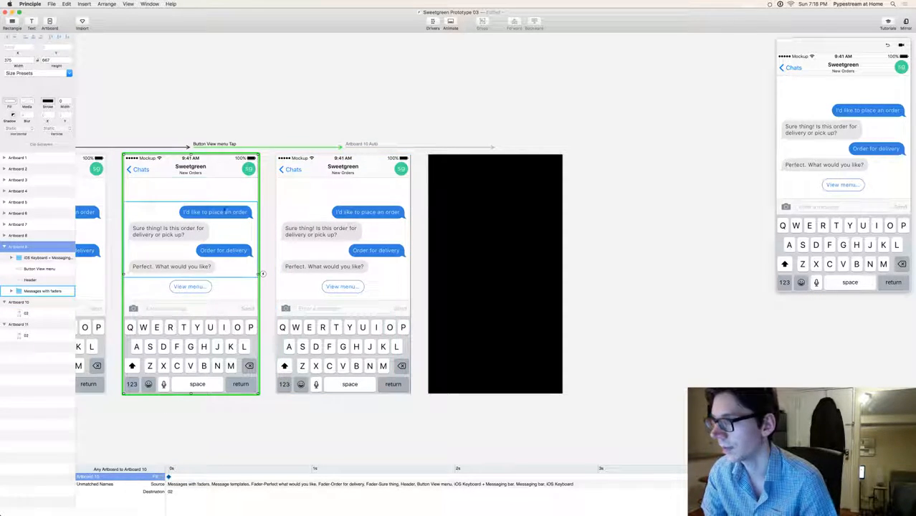
# Step: Test the View menu tap in the preview from Artboard 9 with the instant background change
pyautogui.click(286, 106)
pyautogui.click(233, 283)
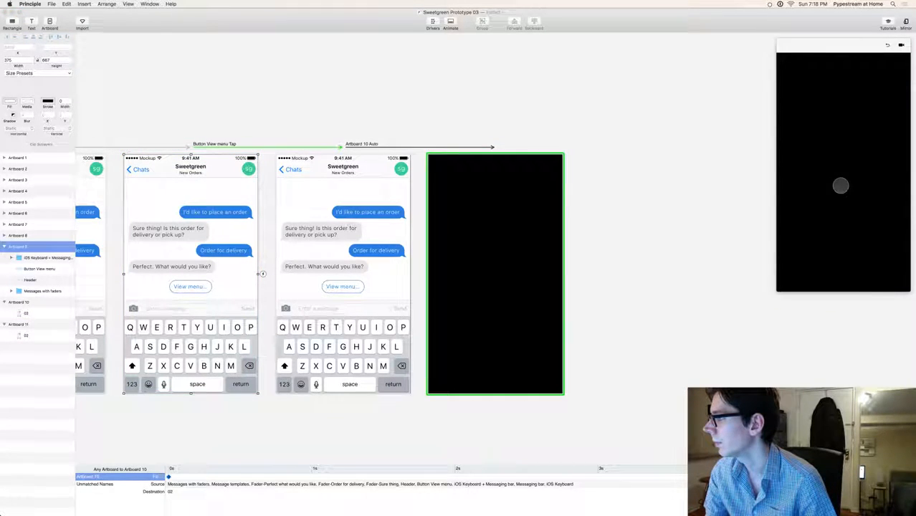
pyautogui.click(213, 194)
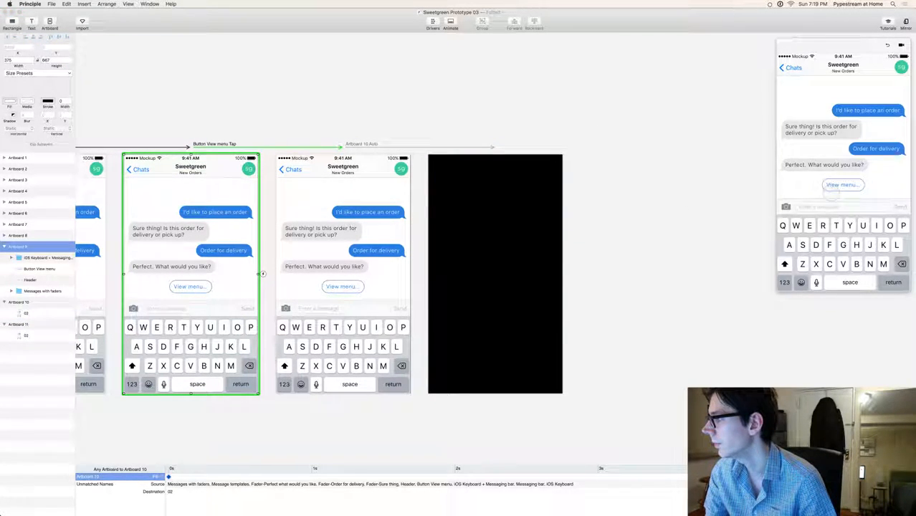
pyautogui.click(833, 187)
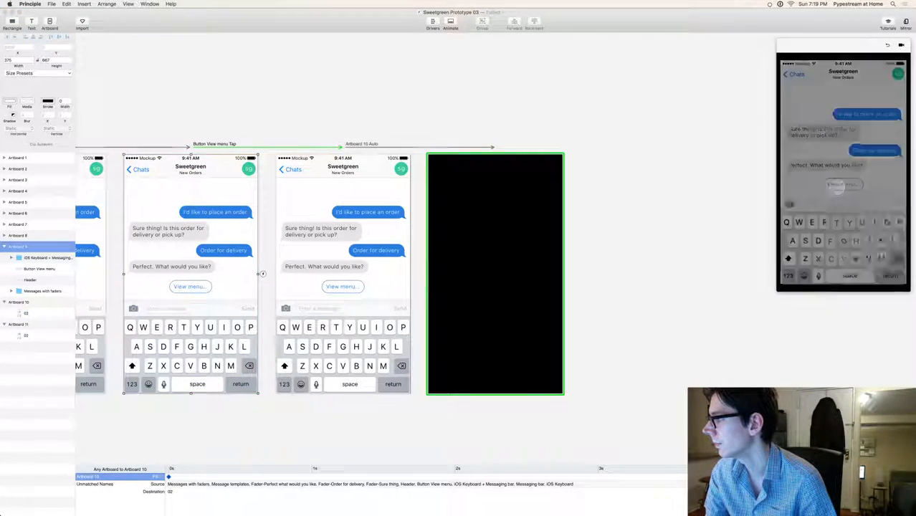
pyautogui.click(425, 106)
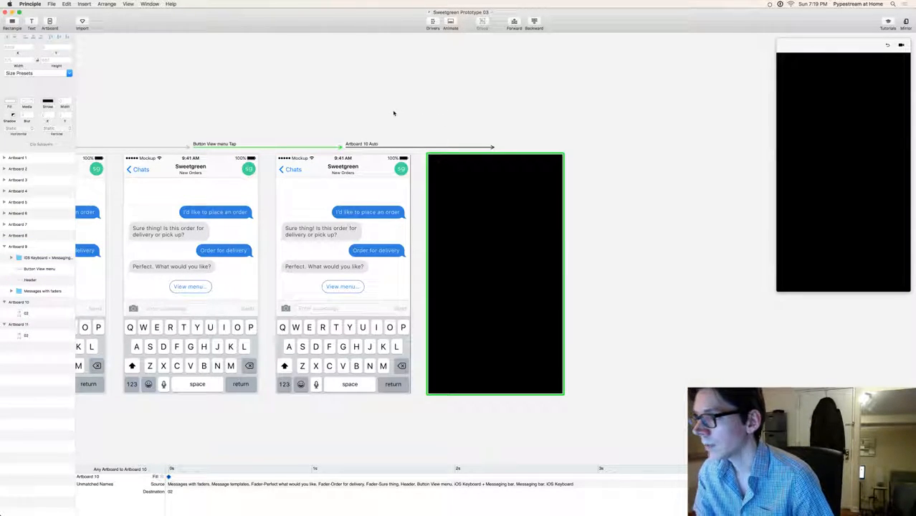
# Step: Look at the Integrations Menu 06 copy prototype as a reference and return to Sweetgreen Prototype 03
pyautogui.click(175, 300)
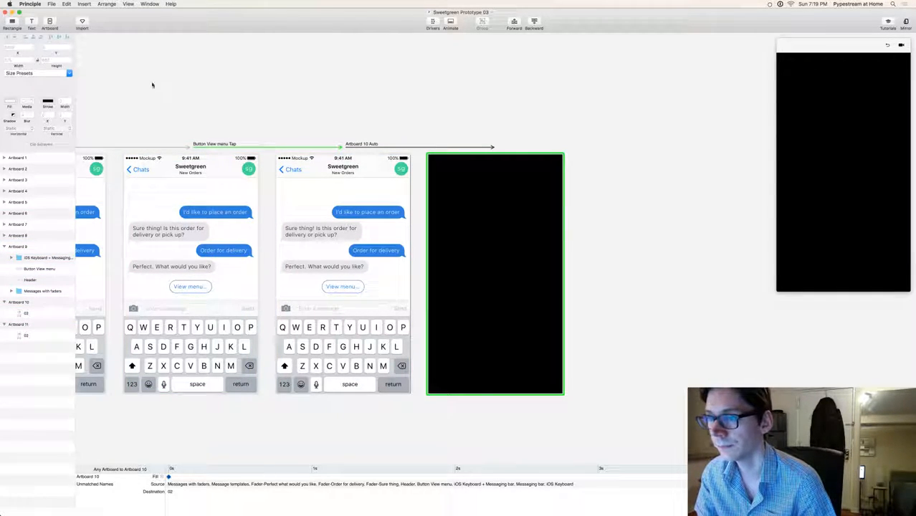
pyautogui.press('super+grave')
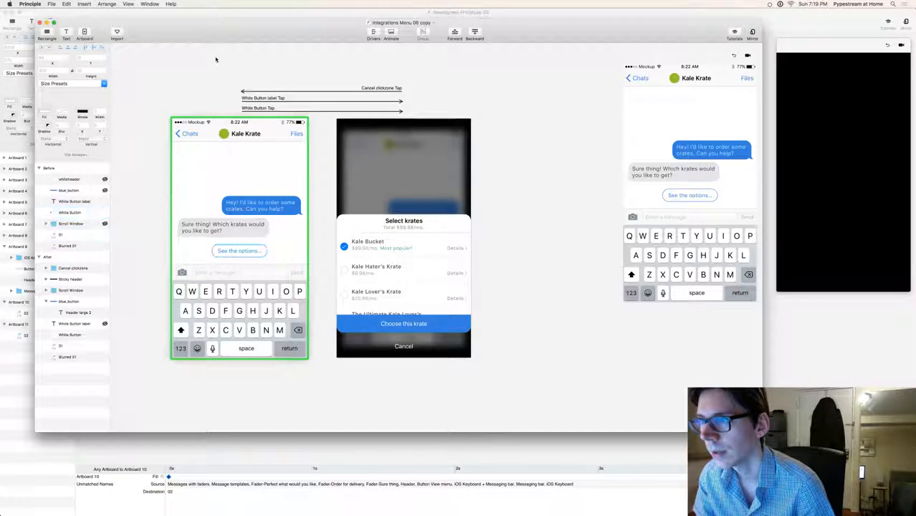
pyautogui.click(223, 18)
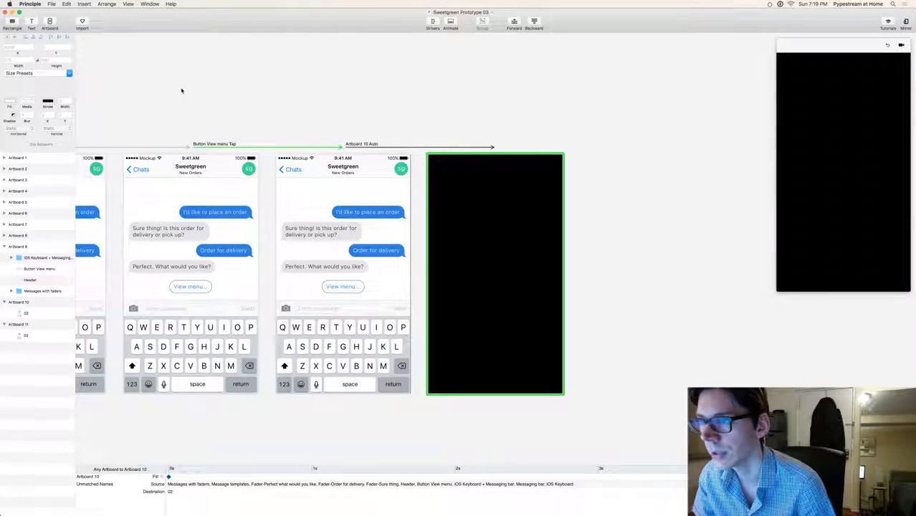
pyautogui.click(13, 29)
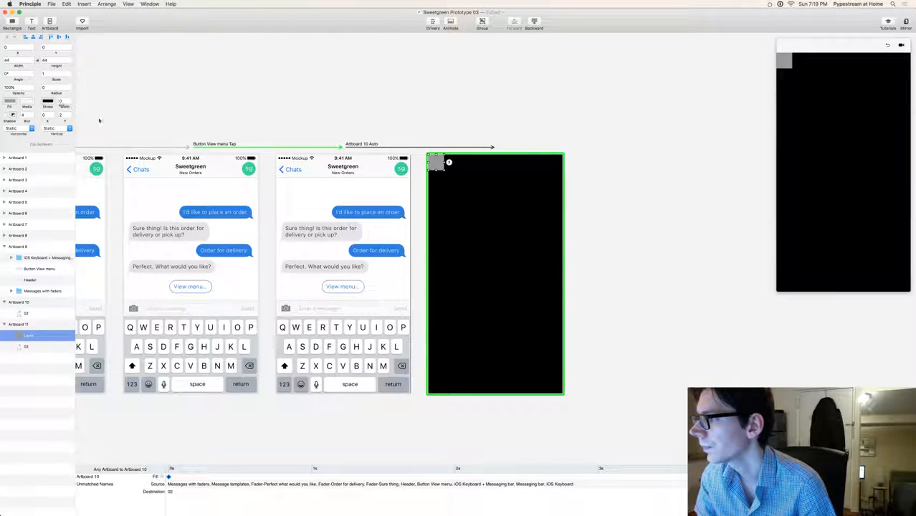
pyautogui.moveTo(437, 164); pyautogui.dragTo(479, 203)
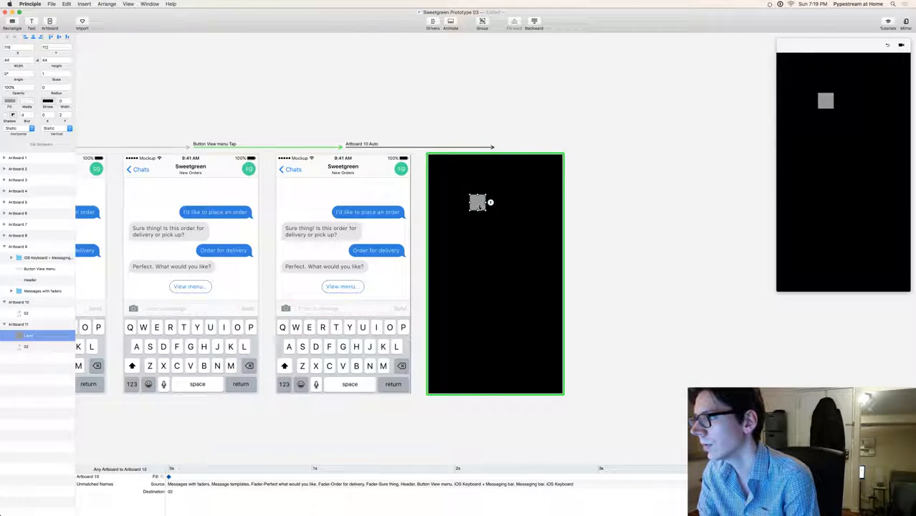
pyautogui.press('Delete')
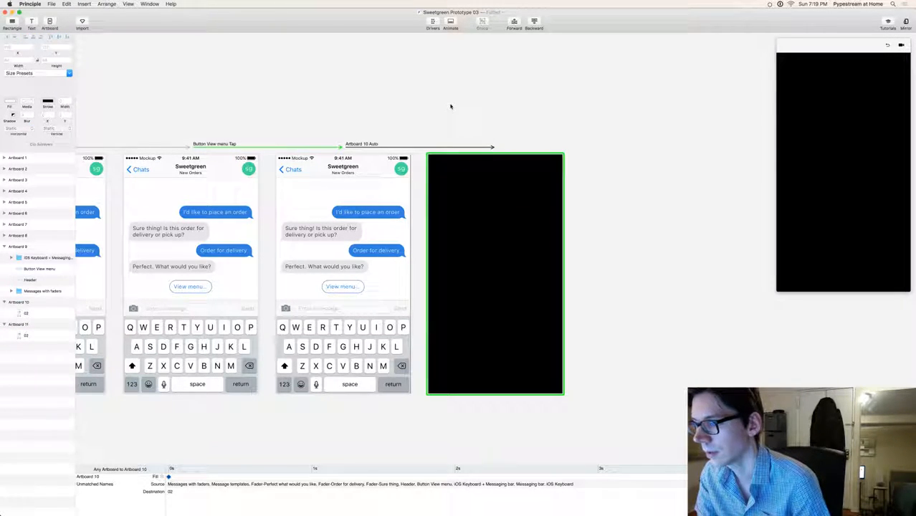
# Step: Switch to Finder and place the blurred screen image 03 copy.png from the Exports folder onto Artboard 10
pyautogui.hscroll(-5, 451, 106)
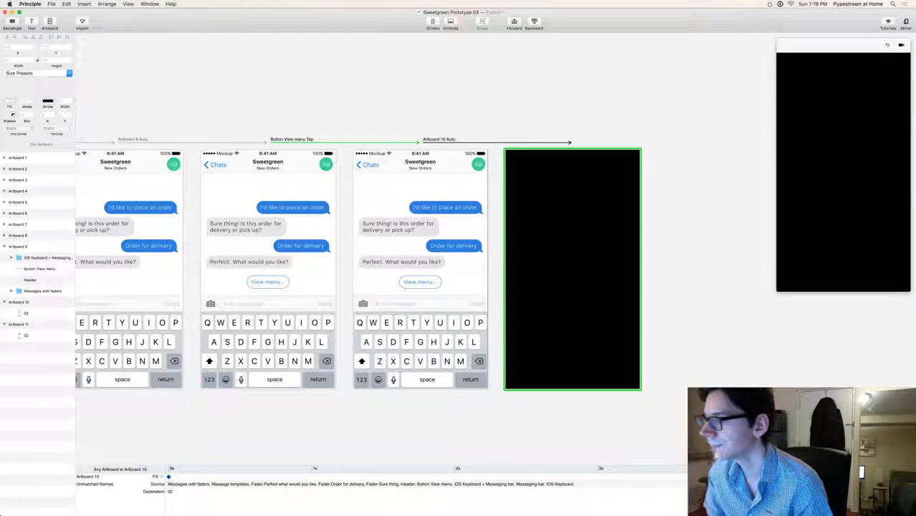
pyautogui.press('super+Tab')
pyautogui.moveTo(674, 257); pyautogui.dragTo(808, 309)
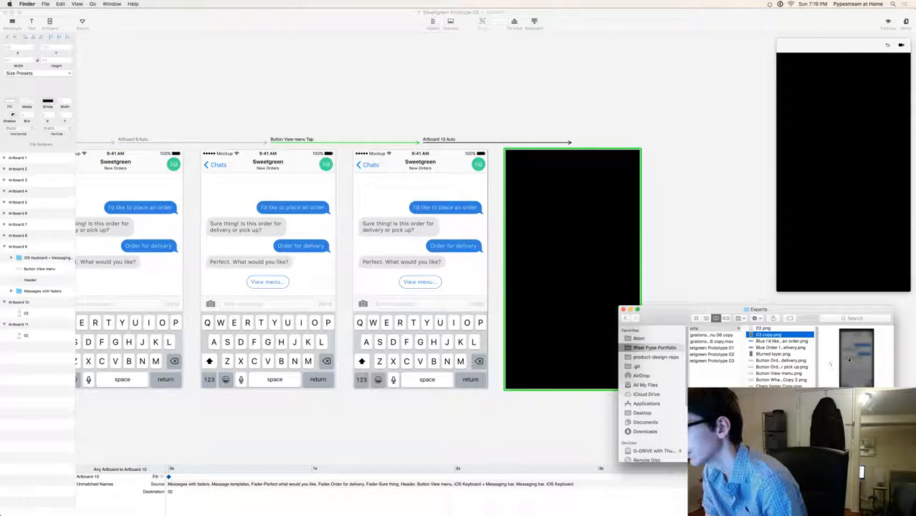
pyautogui.moveTo(845, 349); pyautogui.dragTo(423, 249)
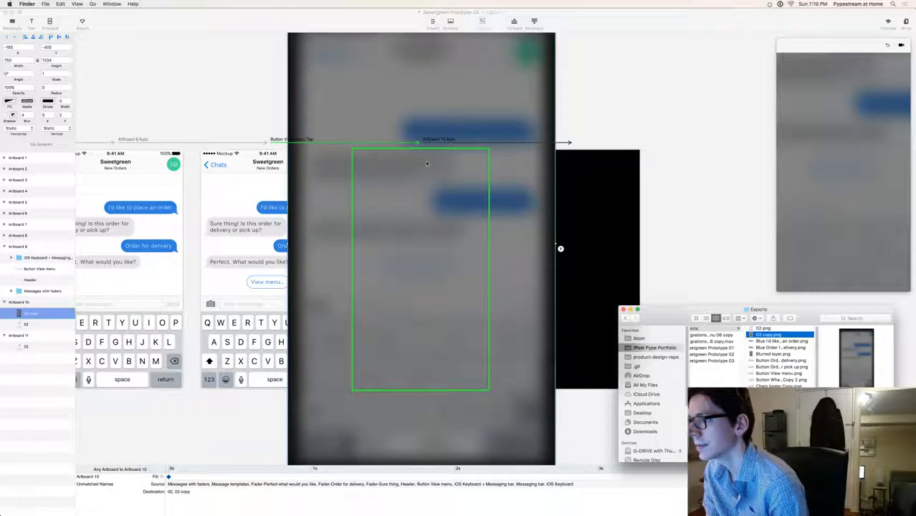
# Step: Scale the blurred image in Artboard 10 to 0.5 and align it over the artboard
pyautogui.click(44, 74)
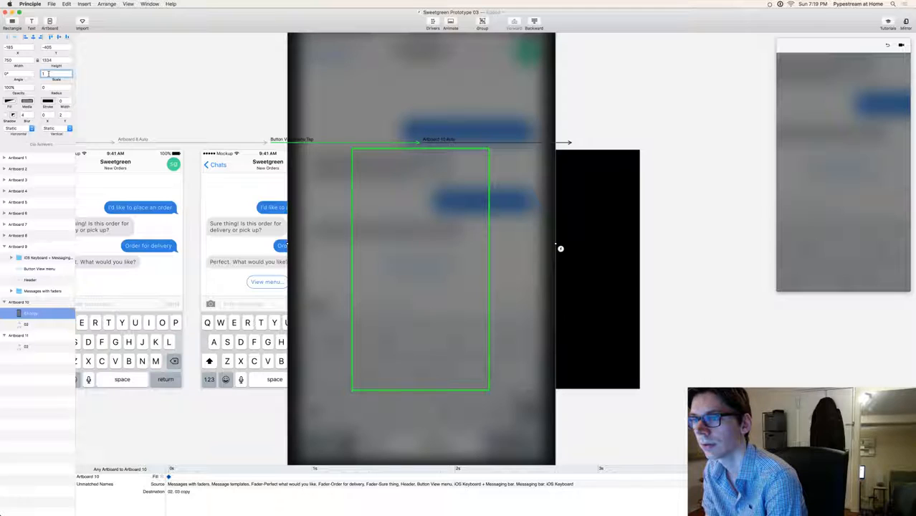
pyautogui.write('0.5')
pyautogui.press('Return')
pyautogui.click(368, 92)
pyautogui.moveTo(440, 237); pyautogui.dragTo(440, 263)
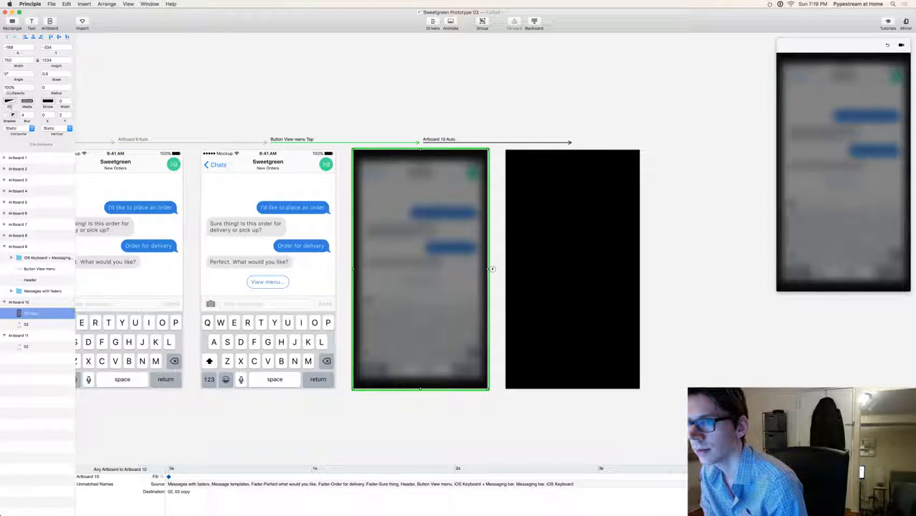
# Step: Set the opacity of the blurred image in Artboard 10 to 80%
pyautogui.doubleClick(8, 86)
pyautogui.write('80')
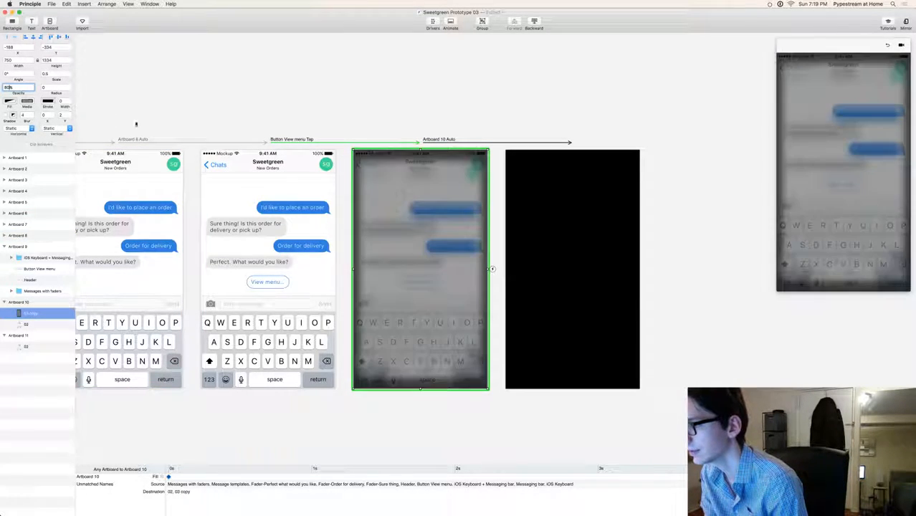
pyautogui.click(468, 81)
# Step: Enlarge the blurred image in Artboard 10 proportionally about its centre to about 824 × 1465
pyautogui.click(454, 219)
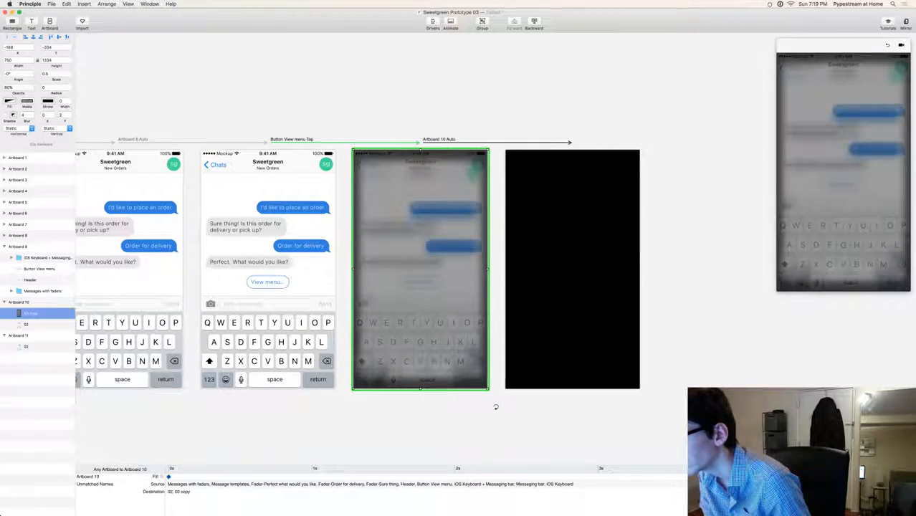
pyautogui.moveTo(488, 400); pyautogui.dragTo(494, 400)
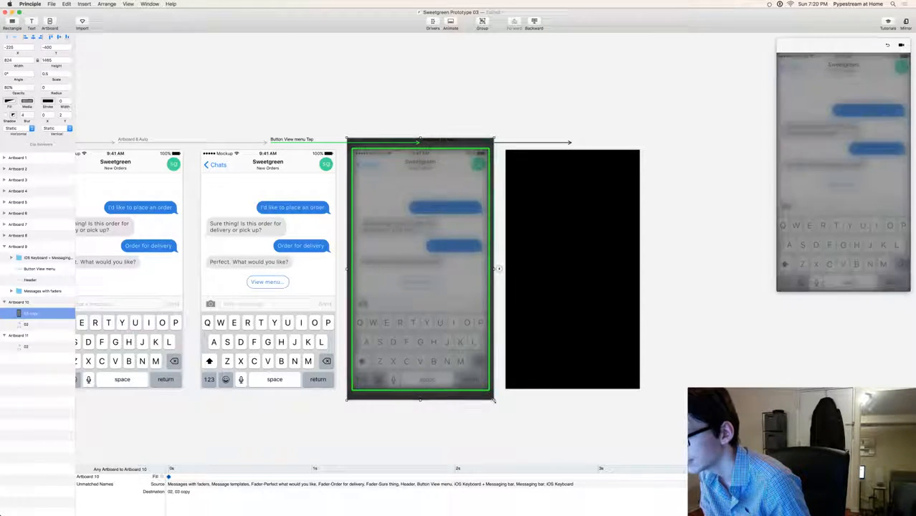
# Step: Compare the size, scale and opacity of the chat screen and blurred image layers in Artboards 10 and 11
pyautogui.click(553, 406)
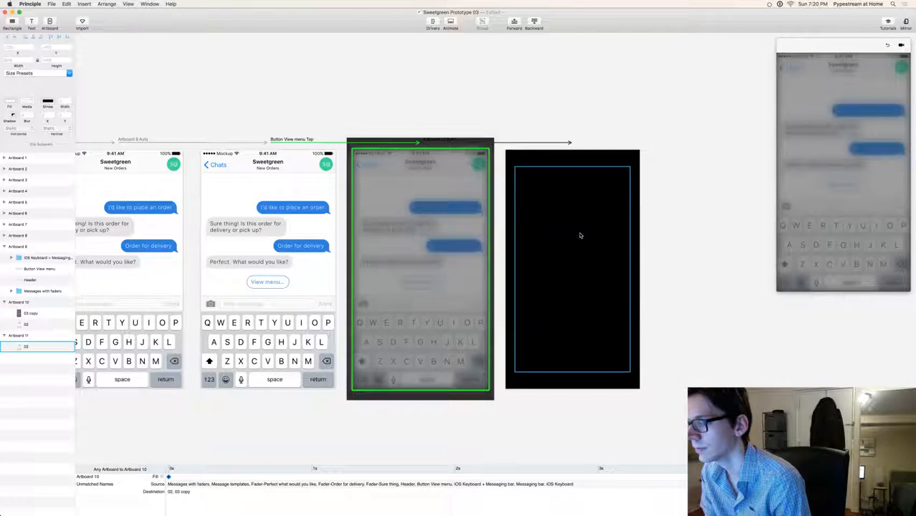
pyautogui.click(461, 221)
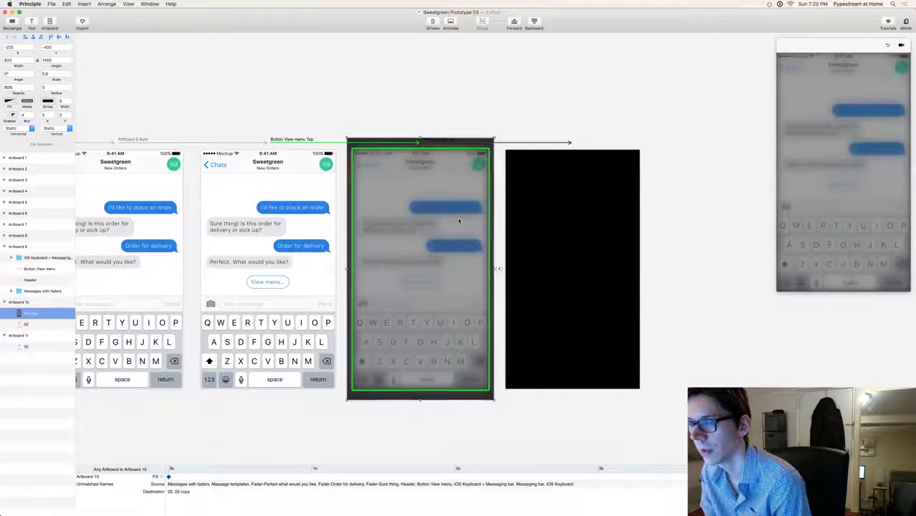
pyautogui.click(27, 324)
pyautogui.click(33, 348)
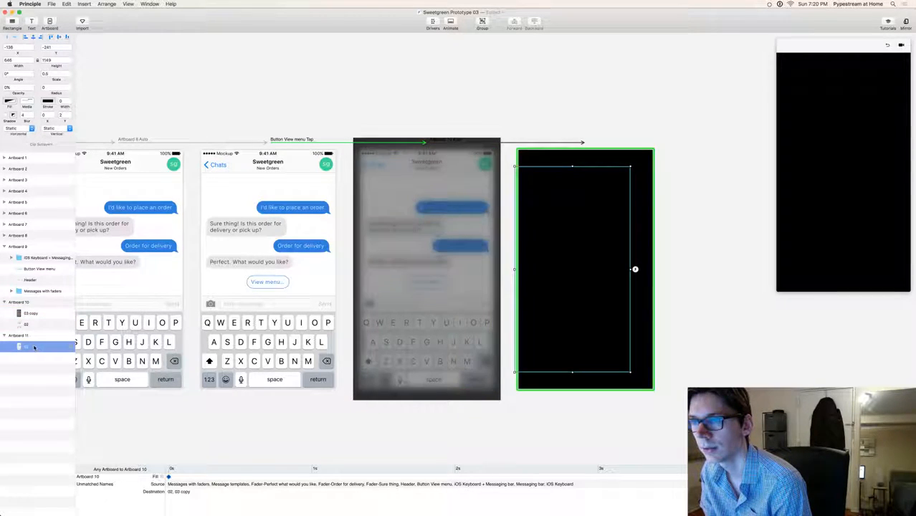
pyautogui.click(33, 325)
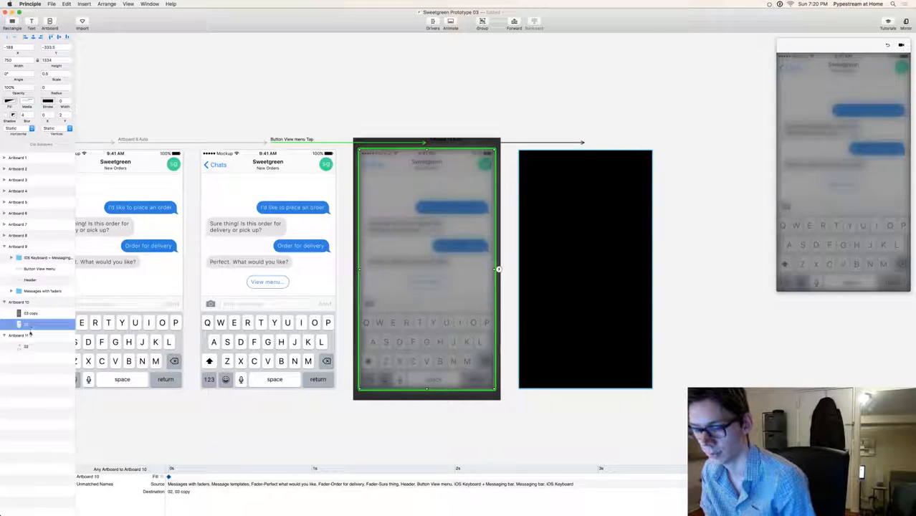
pyautogui.click(587, 269)
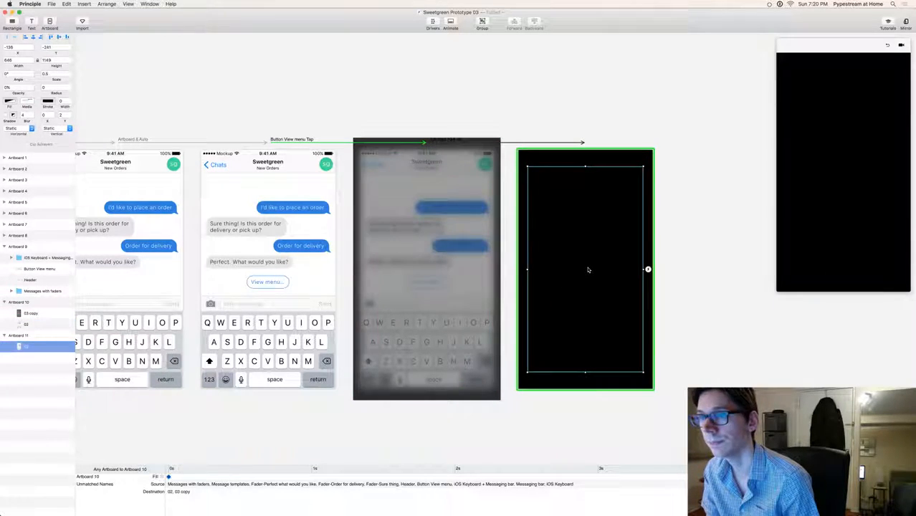
pyautogui.click(466, 258)
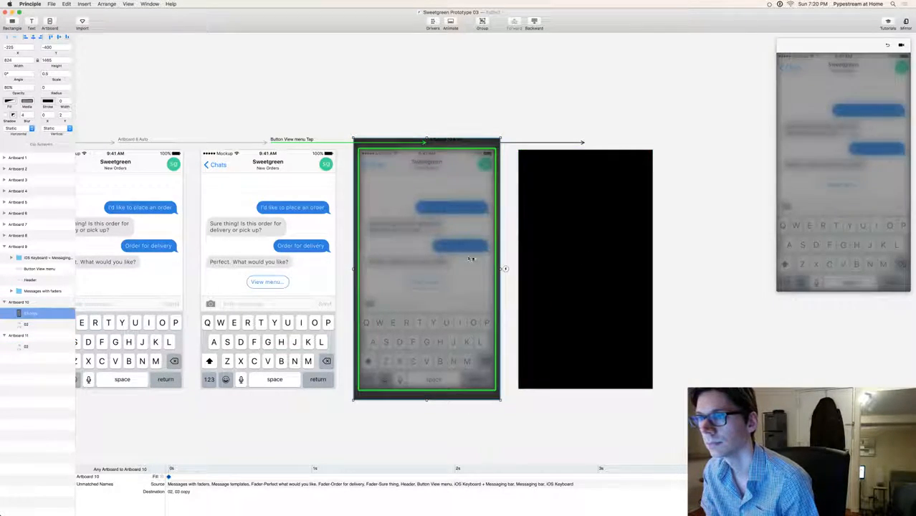
pyautogui.click(601, 261)
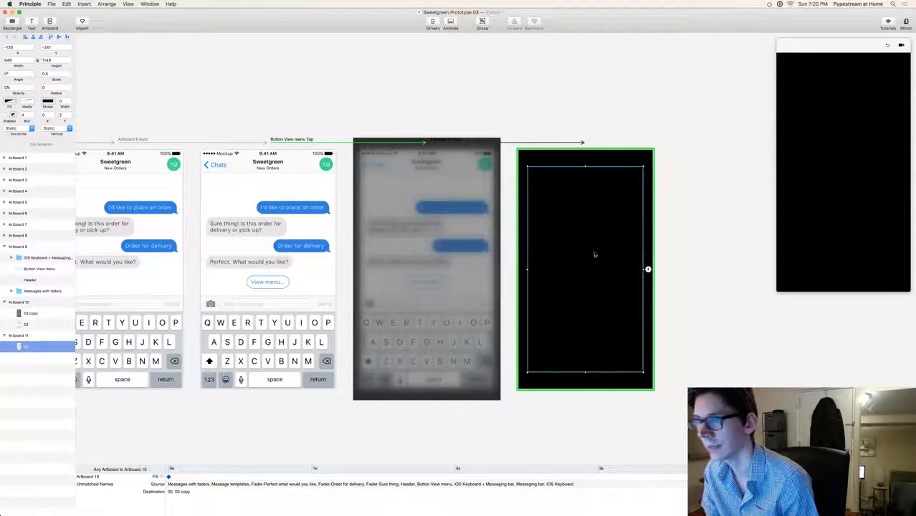
# Step: Replace the transparent 02 layer in Artboard 11 with a copy of the 02 layer from Artboard 10
pyautogui.click(29, 324)
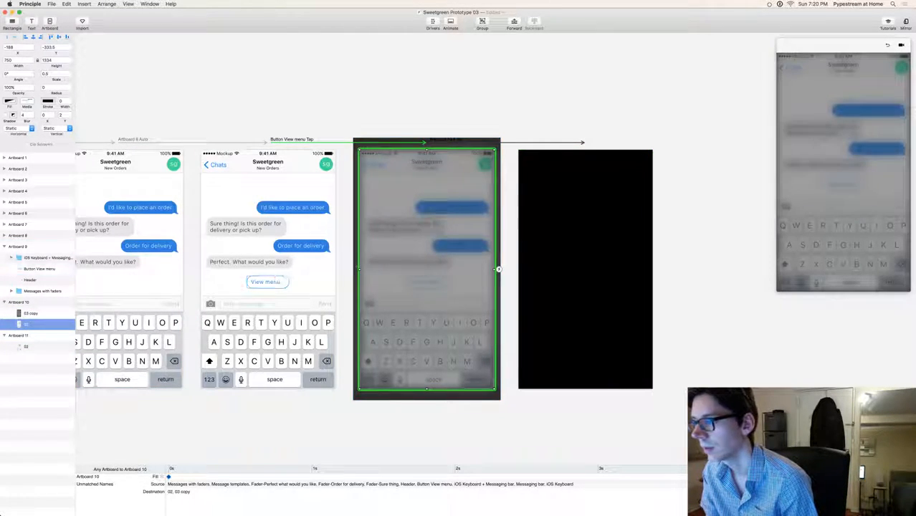
pyautogui.click(618, 252)
pyautogui.press('Delete')
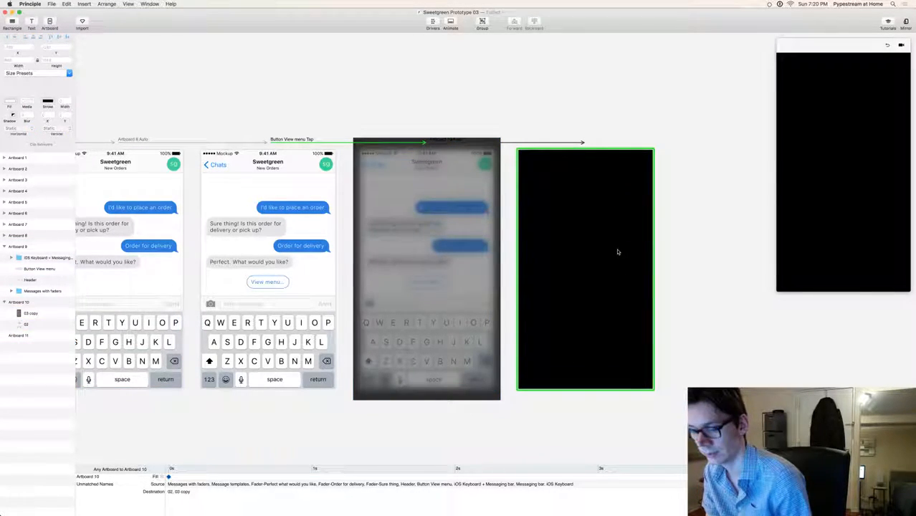
pyautogui.press('super+v')
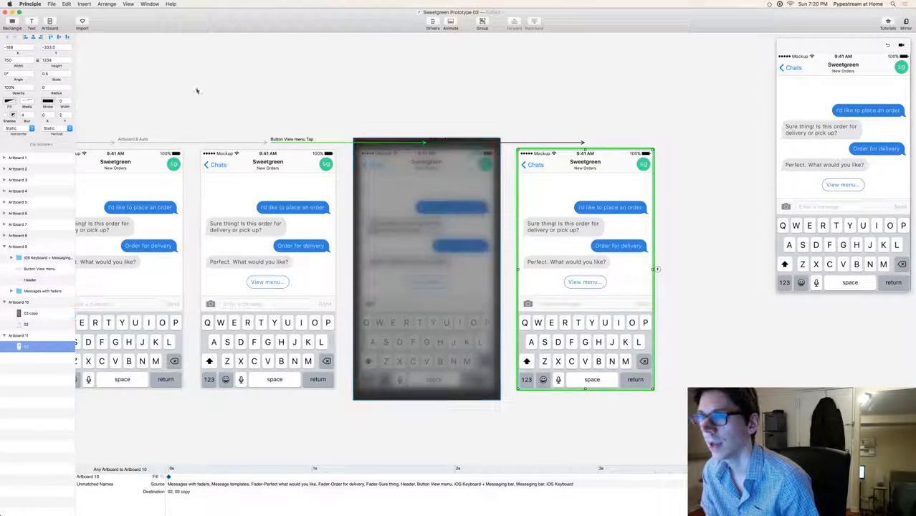
# Step: Scale the pasted 02 chat screen in Artboard 11 to 0.4
pyautogui.doubleClick(57, 74)
pyautogui.write('0')
pyautogui.hotkey('shift', 'Up')
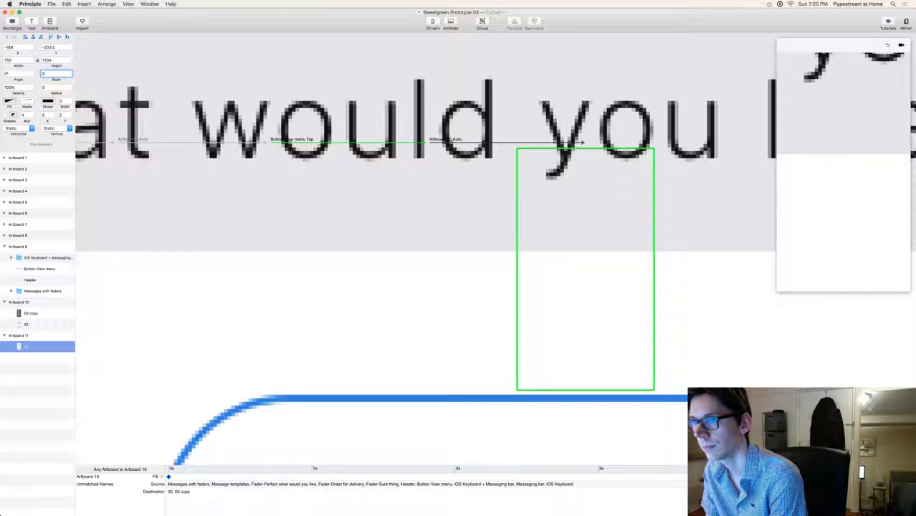
pyautogui.press('Return')
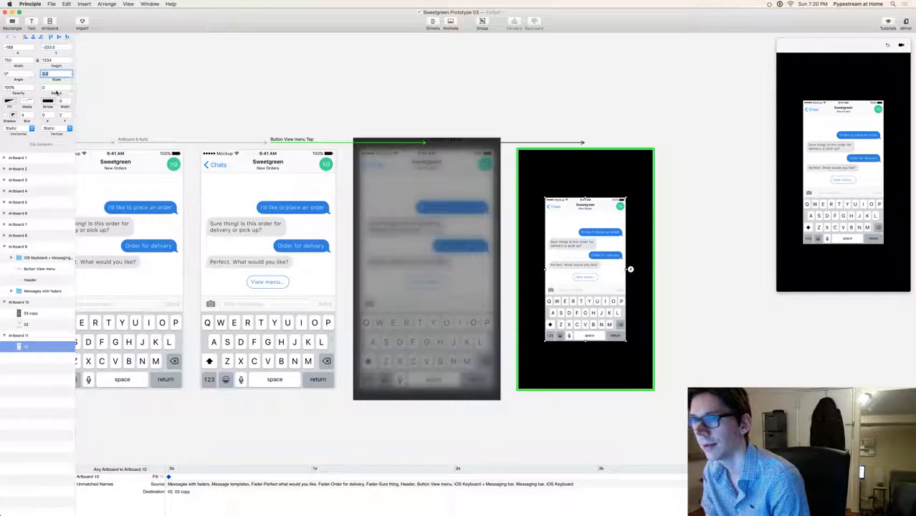
pyautogui.press('BackSpace')
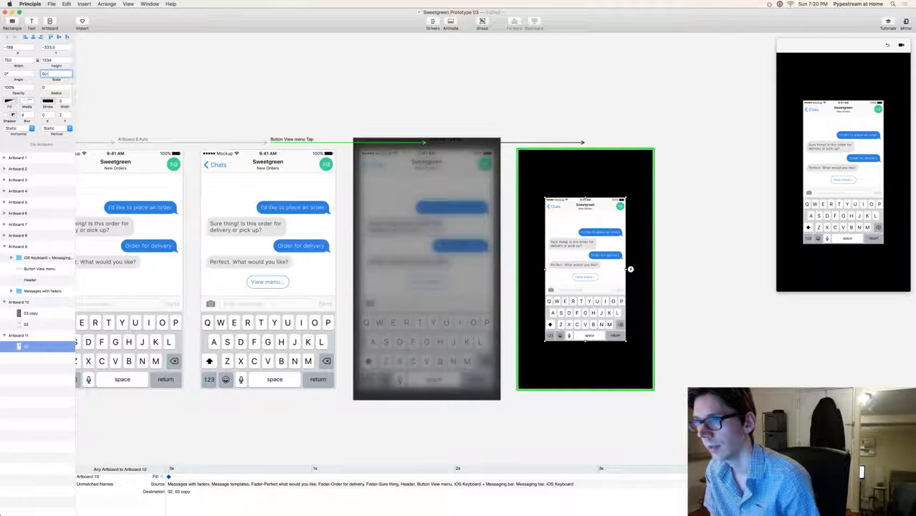
pyautogui.write('4')
pyautogui.press('Return')
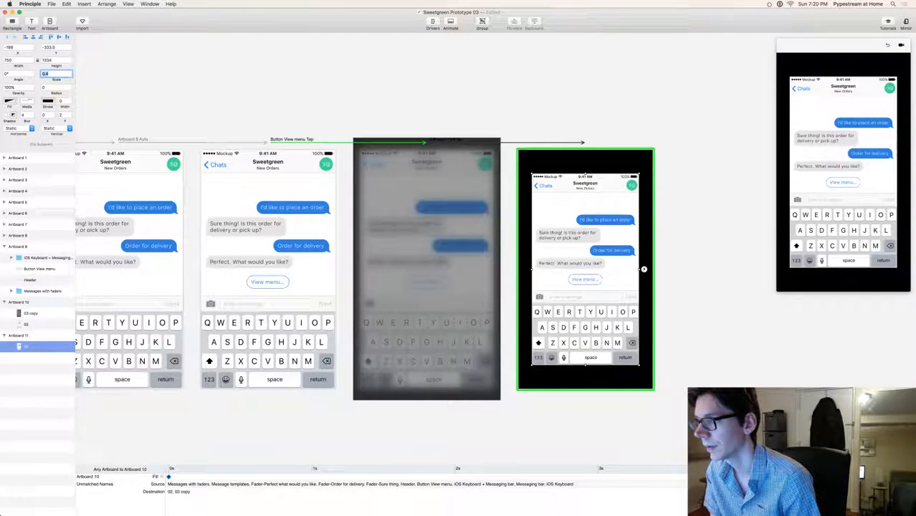
# Step: Try other scales for the 02 chat screen in Artboard 11 and return it to 0.4
pyautogui.click(412, 173)
pyautogui.write('4')
pyautogui.press('Return')
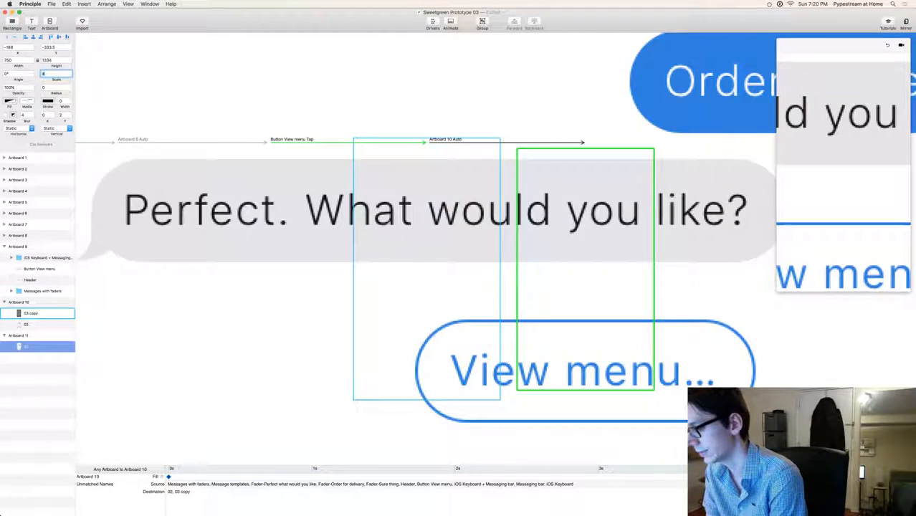
pyautogui.hotkey('ctrl', 'z')
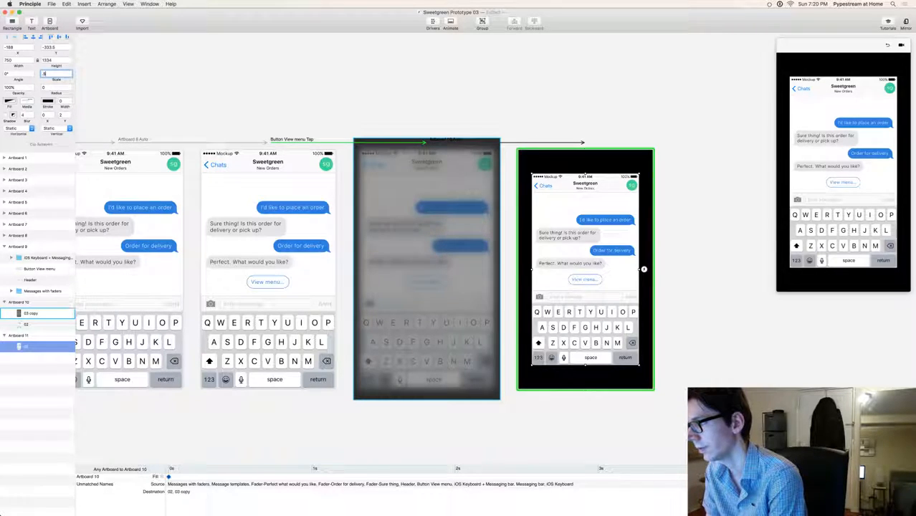
pyautogui.press('BackSpace')
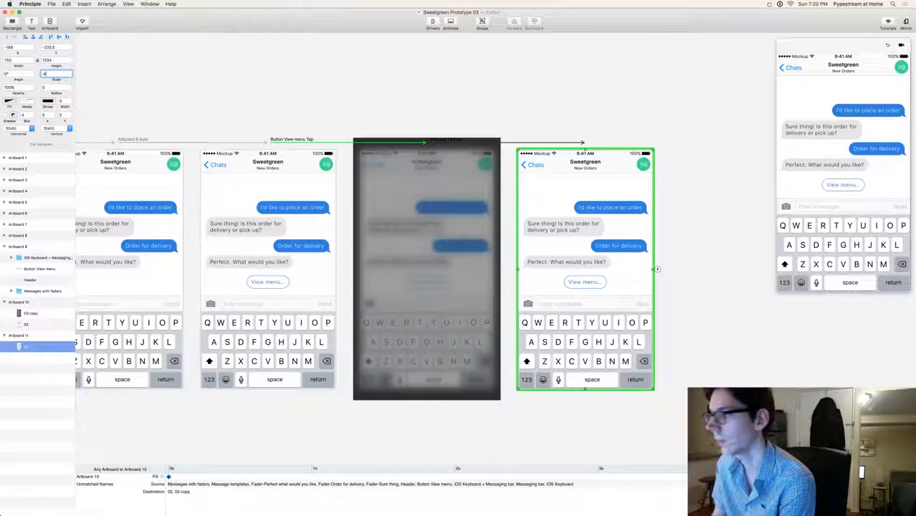
pyautogui.press('Return')
# Step: Copy the blurred 03 copy image from Artboard 10 into Artboard 11 and scale it to 0.4
pyautogui.click(418, 211)
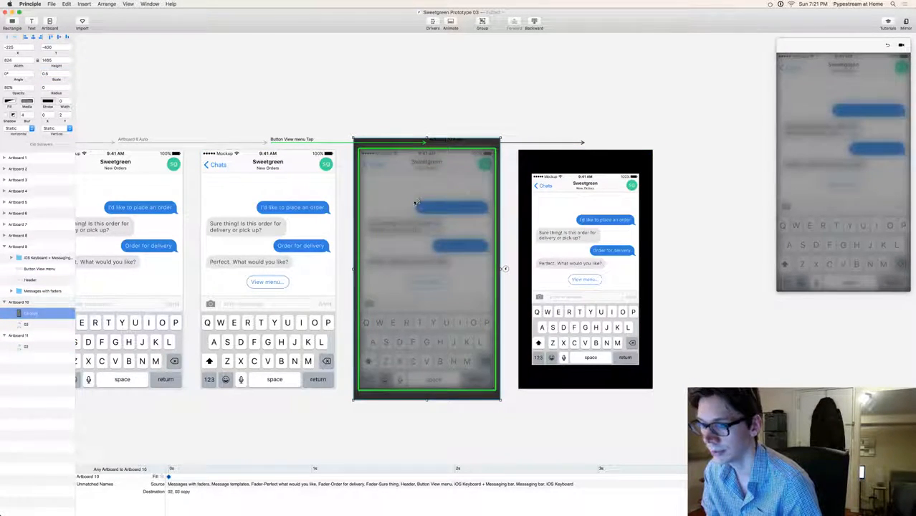
pyautogui.click(564, 208)
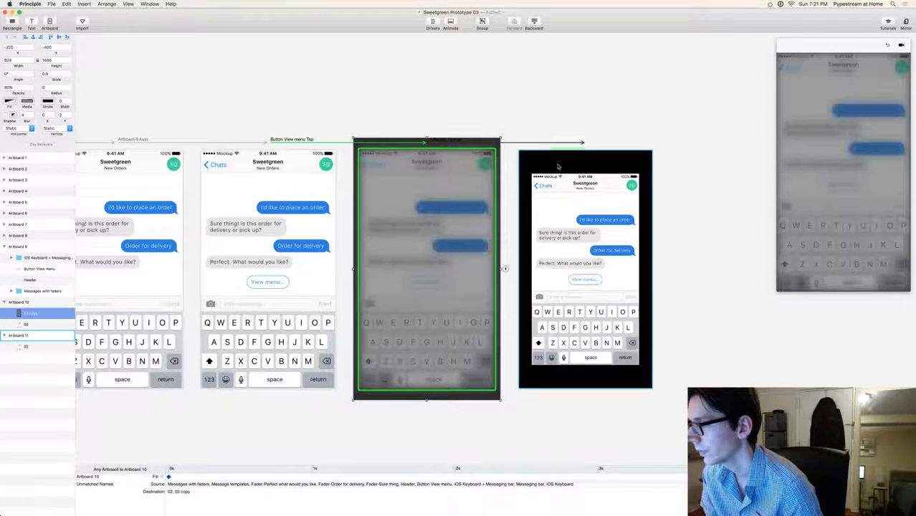
pyautogui.press('super+v')
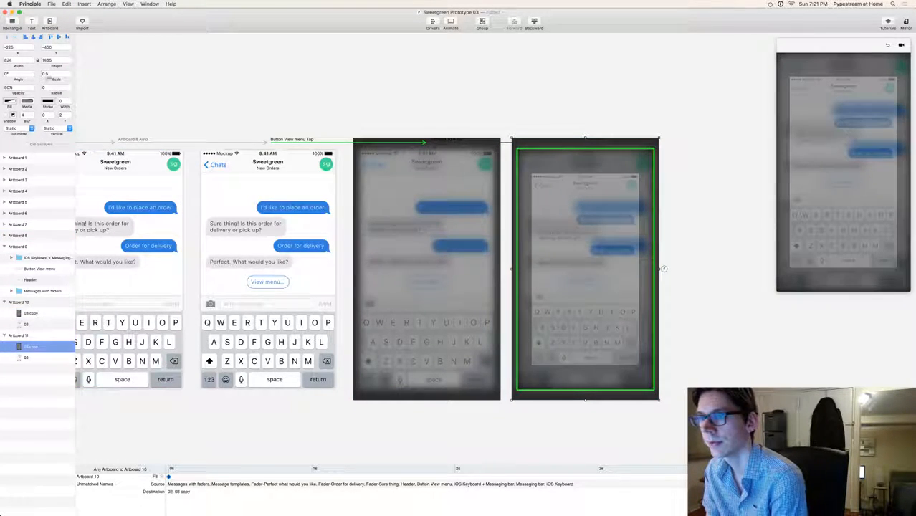
pyautogui.doubleClick(51, 75)
pyautogui.write('0.4')
pyautogui.press('Return')
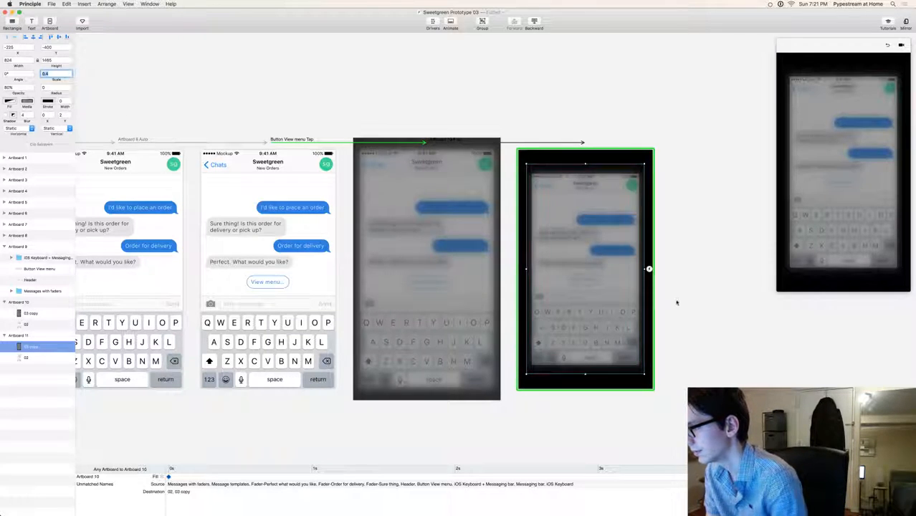
pyautogui.click(701, 286)
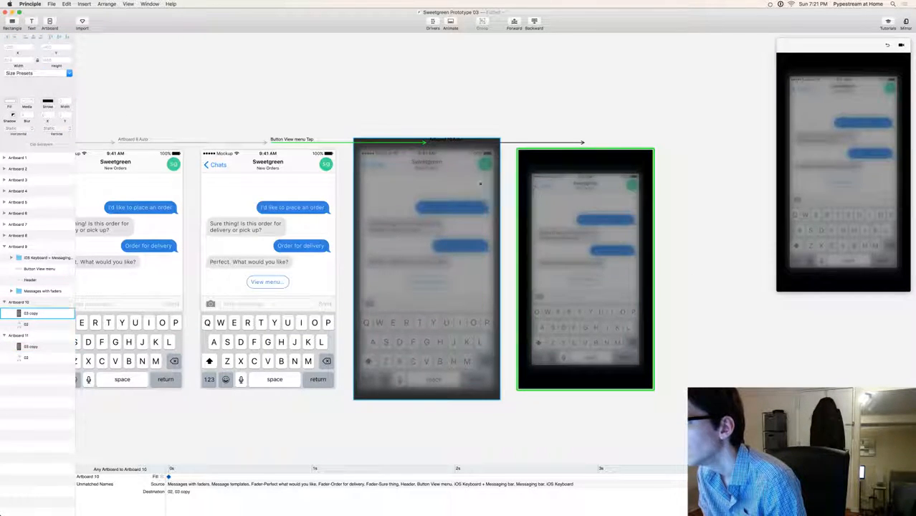
# Step: Set the opacity of the blurred 03 copy image in Artboard 10 to 0%
pyautogui.click(479, 166)
pyautogui.click(480, 144)
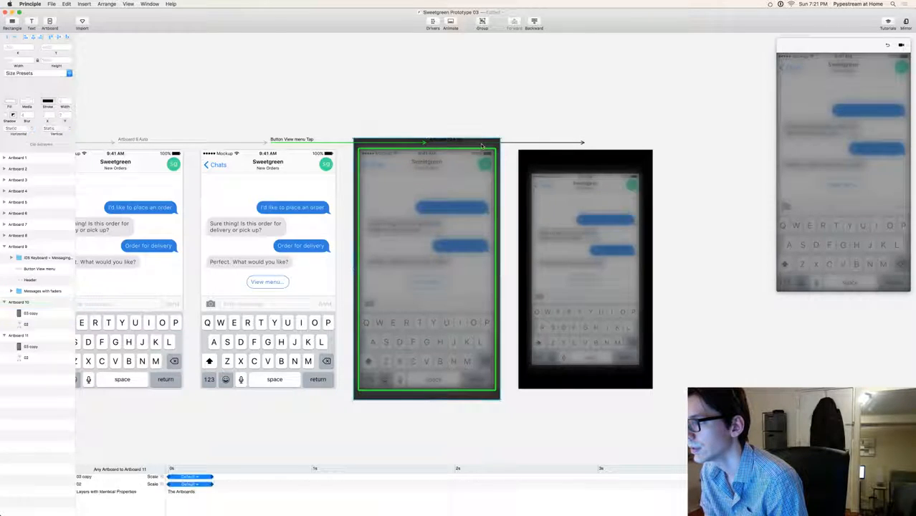
pyautogui.click(409, 142)
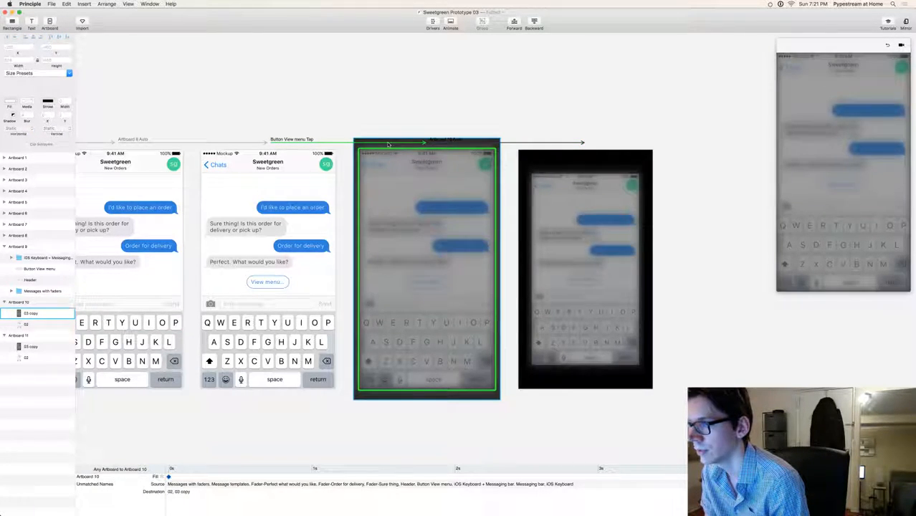
pyautogui.click(439, 143)
pyautogui.click(369, 398)
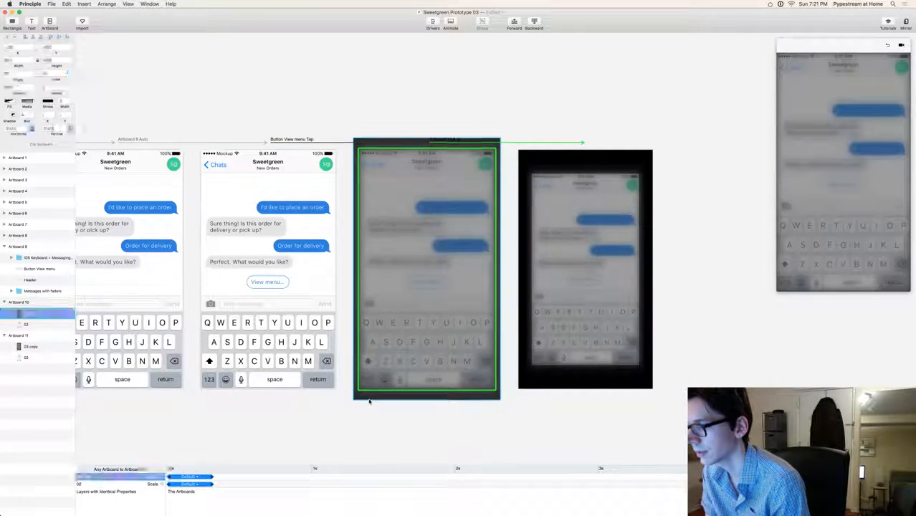
pyautogui.click(9, 87)
pyautogui.write('0')
pyautogui.press('Return')
# Step: Set the opacity of the blurred 03 copy image in Artboard 11 to 100%
pyautogui.click(31, 346)
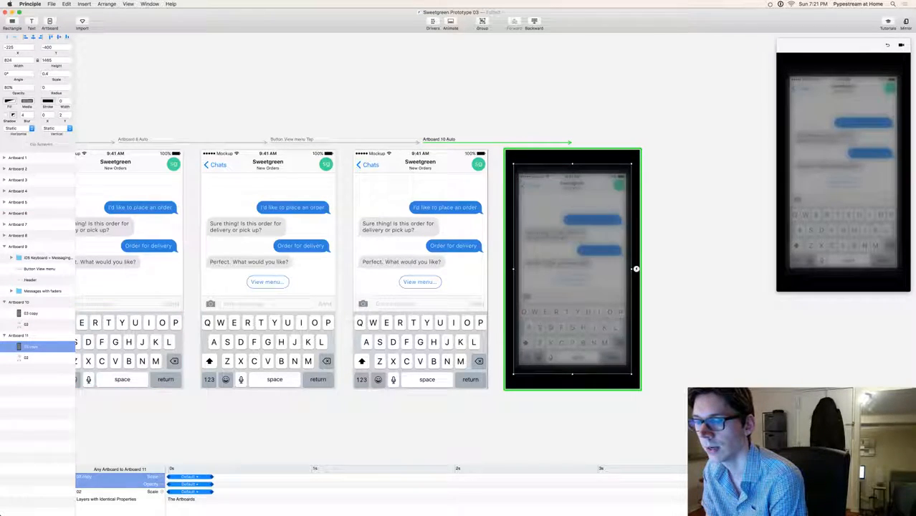
pyautogui.click(9, 87)
pyautogui.write('100')
pyautogui.press('Return')
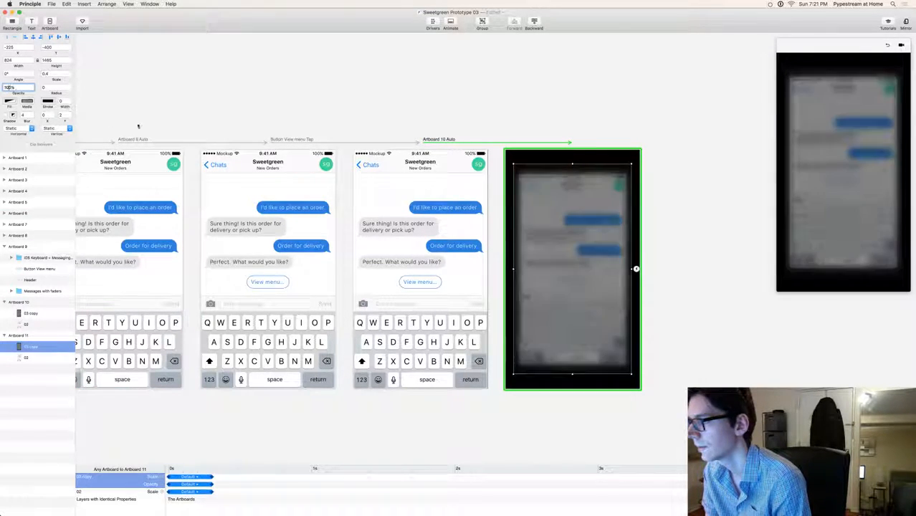
pyautogui.click(469, 91)
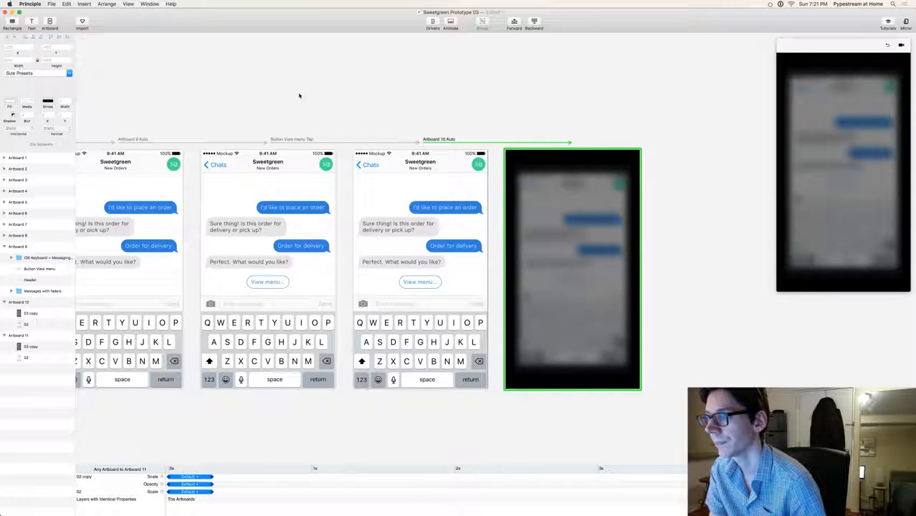
# Step: Preview the View menu transition twice, starting from Artboard 9 each time
pyautogui.click(287, 274)
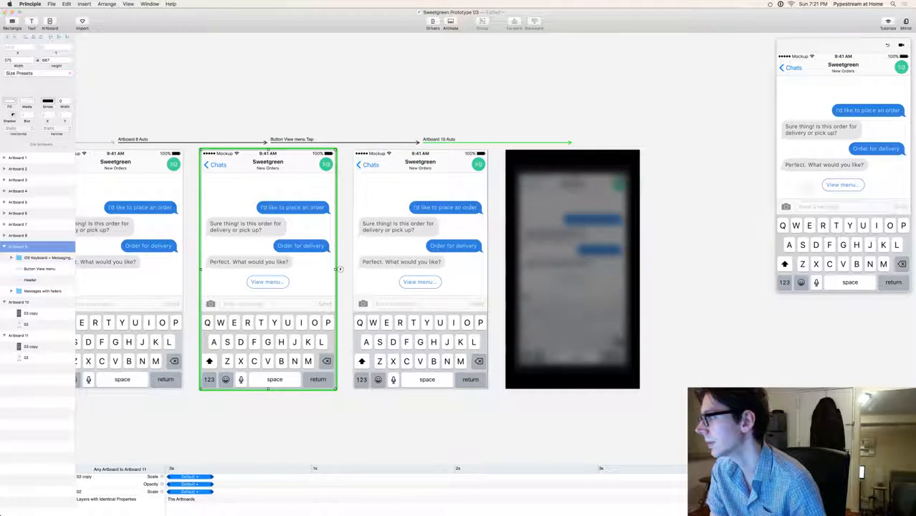
pyautogui.click(844, 184)
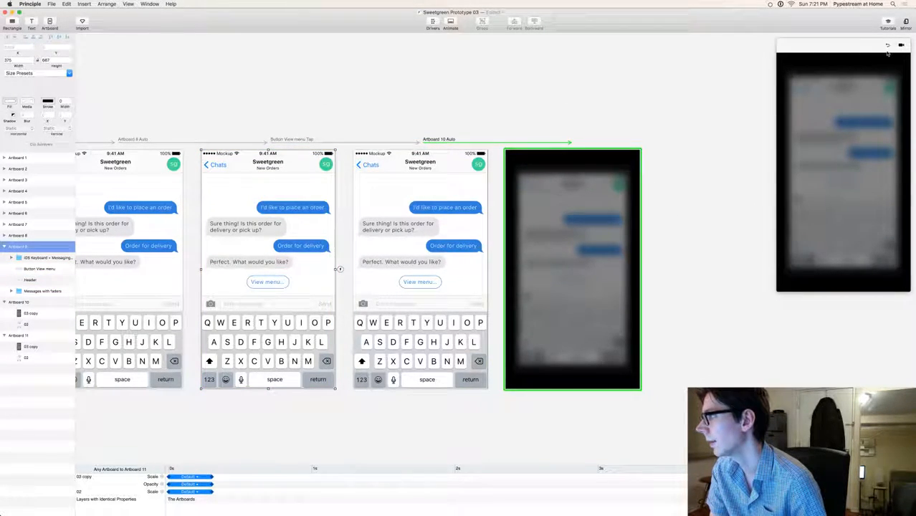
pyautogui.click(268, 188)
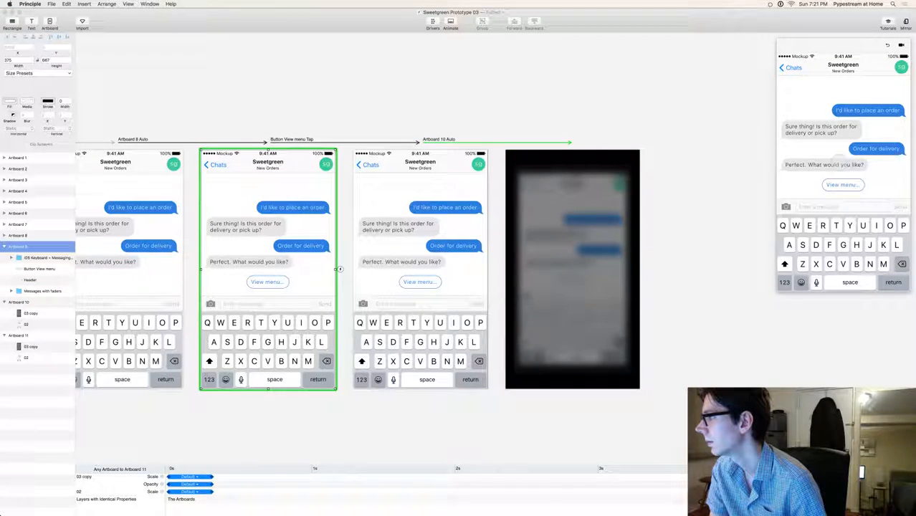
pyautogui.click(839, 184)
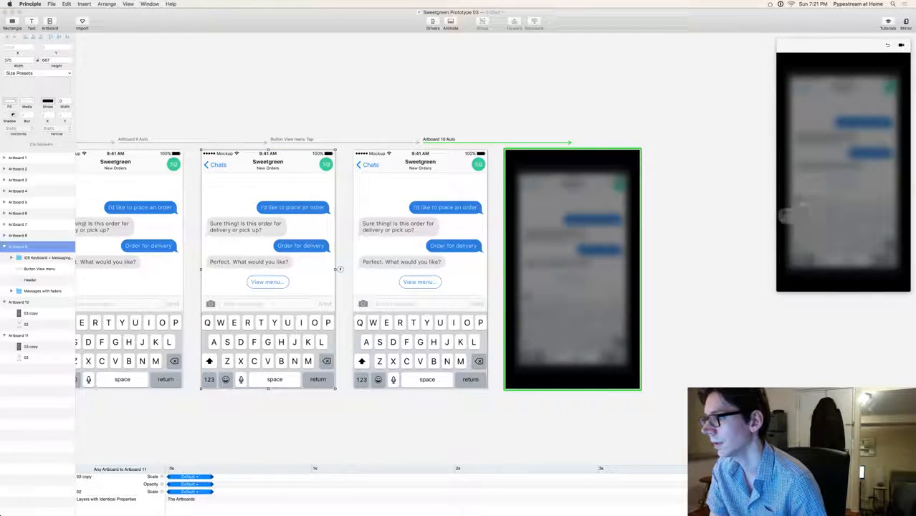
pyautogui.click(654, 127)
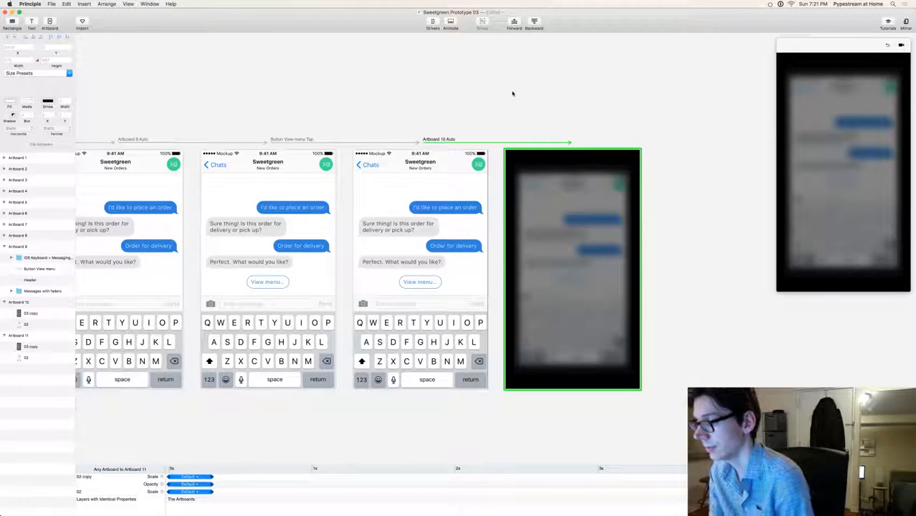
# Step: Switch to the Integrations Menu 06 copy prototype and play its See the options transition for comparison
pyautogui.press('super+grave')
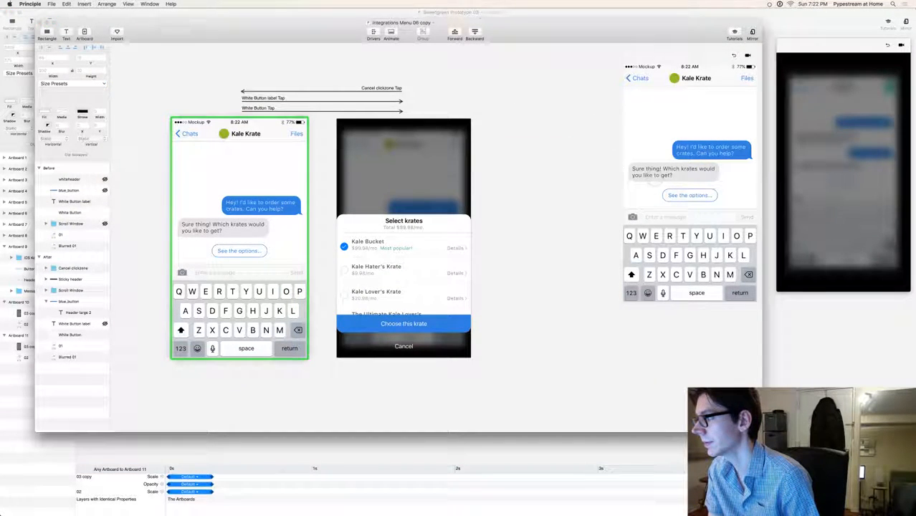
pyautogui.click(685, 193)
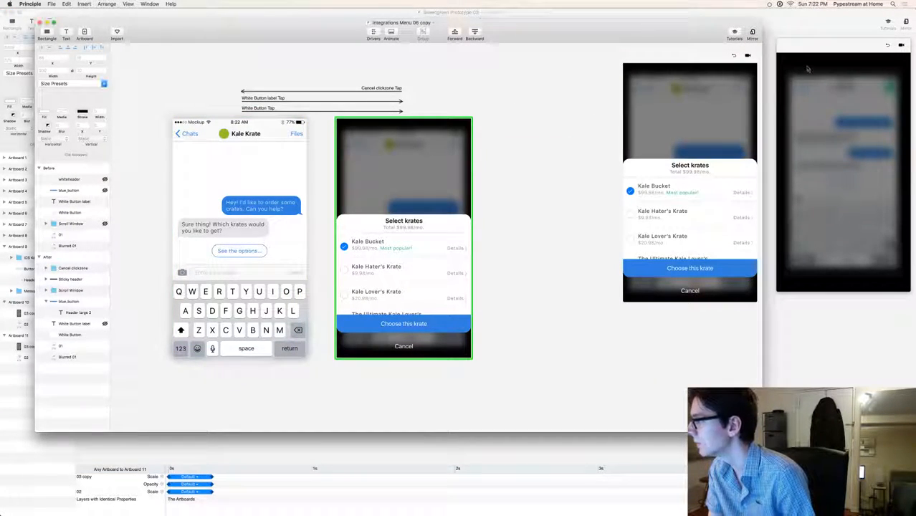
# Step: Switch back to the Sweetgreen Prototype 03 document and set the scale of Artboard 11's blurred 03 copy image to 0.45
pyautogui.click(554, 11)
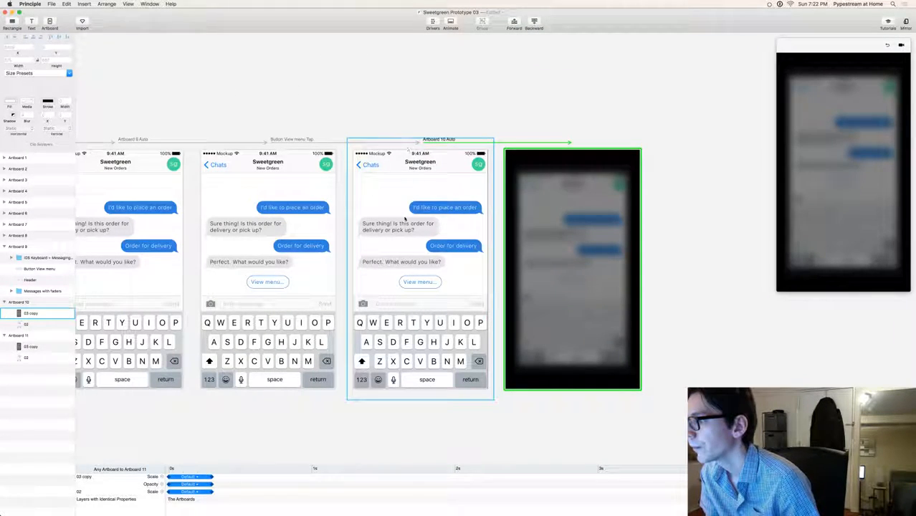
pyautogui.click(535, 242)
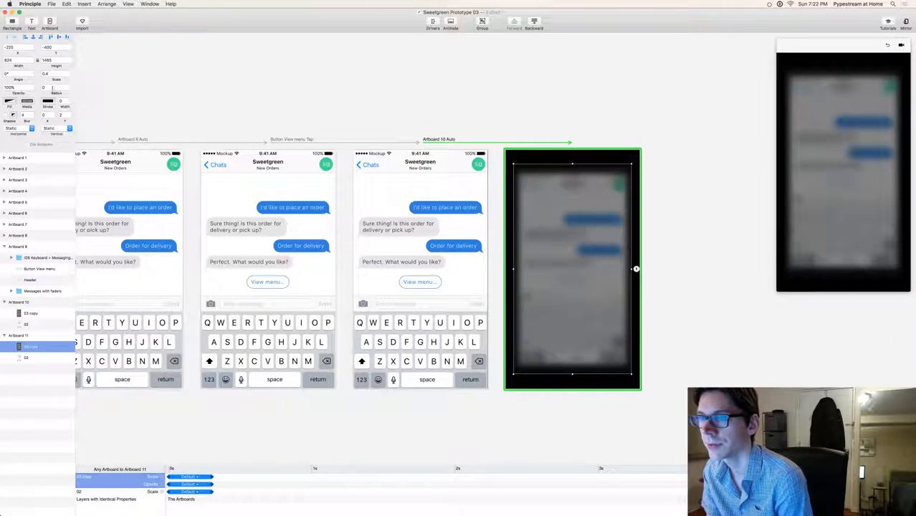
pyautogui.click(55, 73)
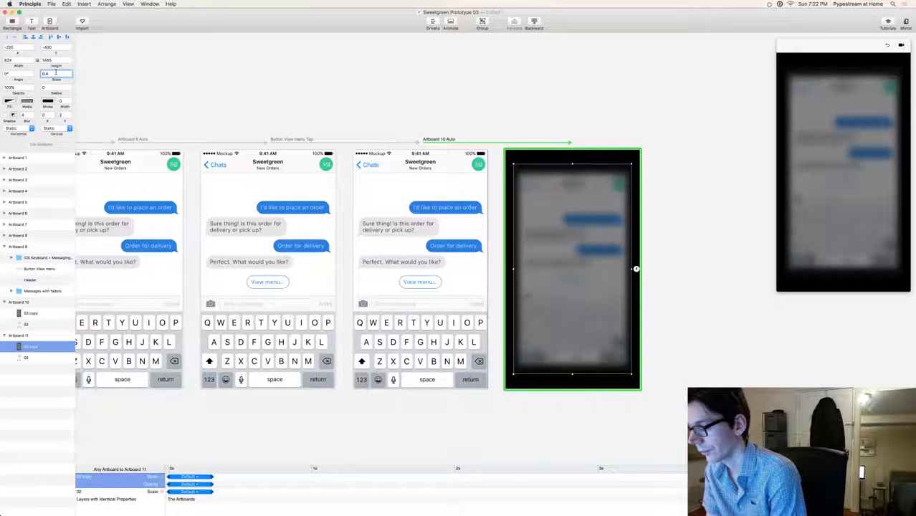
pyautogui.write('9')
pyautogui.press('Return')
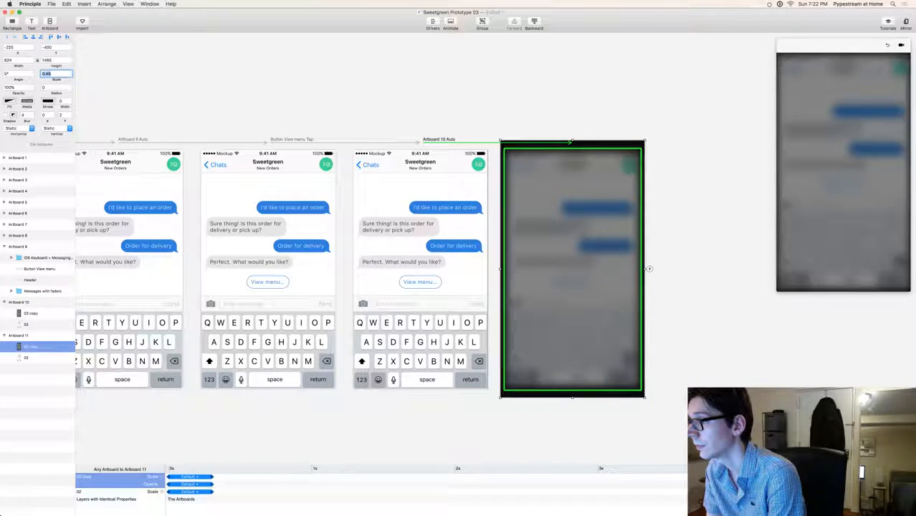
pyautogui.write('0.45')
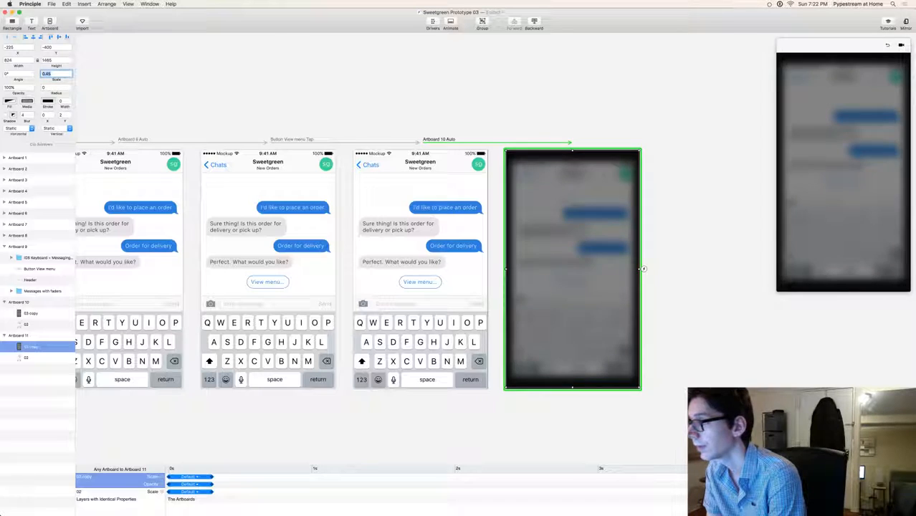
pyautogui.press('Return')
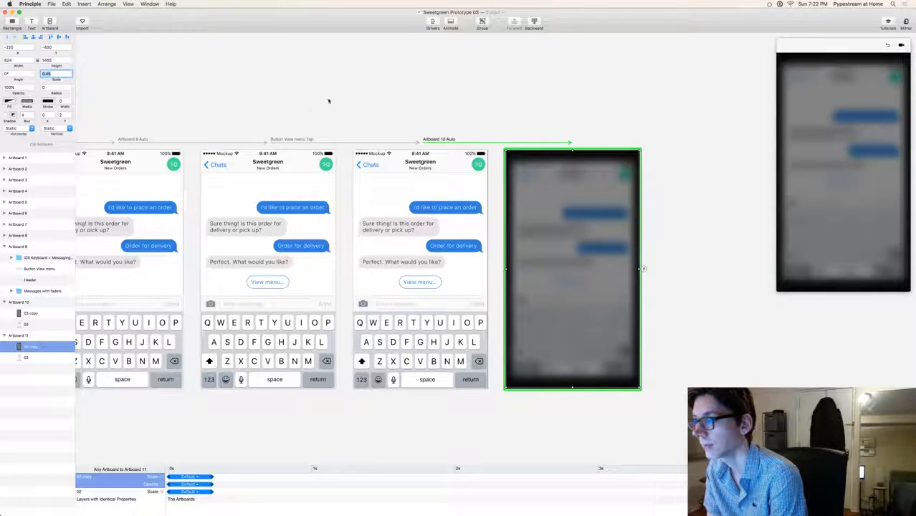
# Step: Set the scale of the 02 layer in Artboard 11 to 0.45
pyautogui.click(27, 358)
pyautogui.click(51, 75)
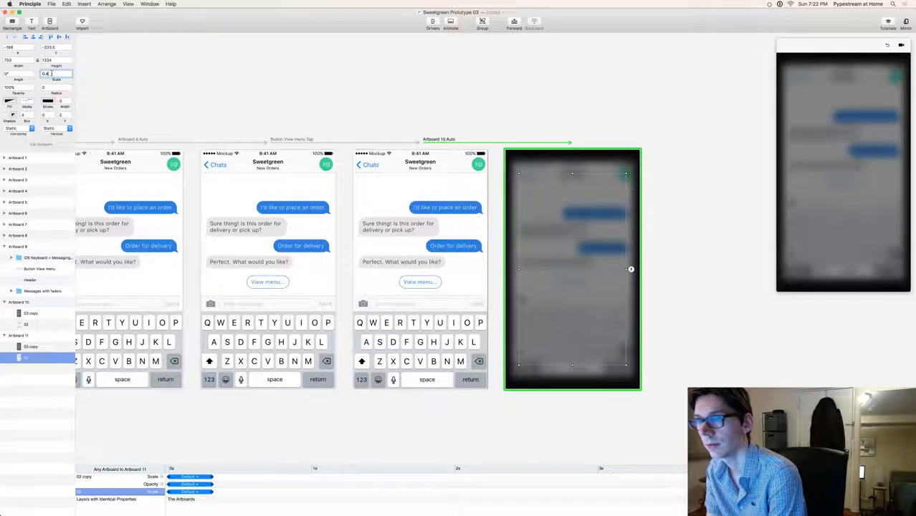
pyautogui.write('5')
pyautogui.press('Return')
pyautogui.click(387, 98)
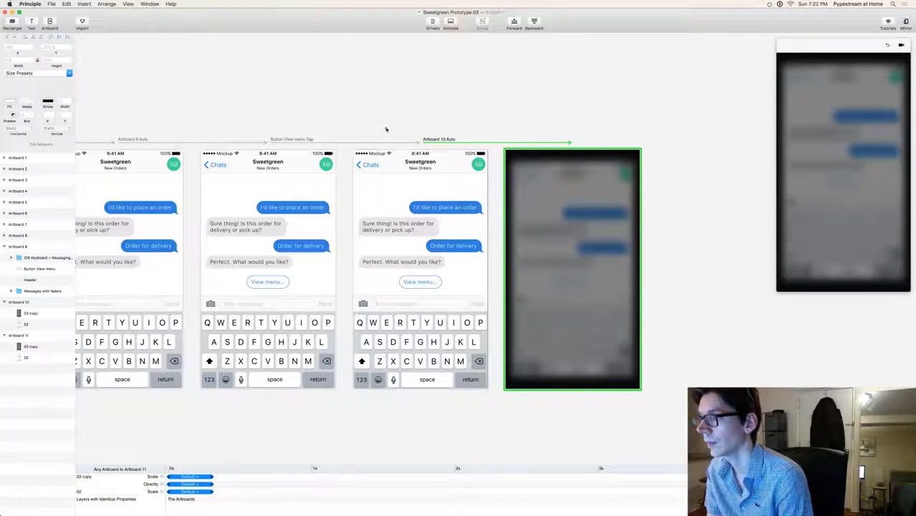
# Step: Preview the View menu transition three times, starting from Artboard 9 each time
pyautogui.click(301, 269)
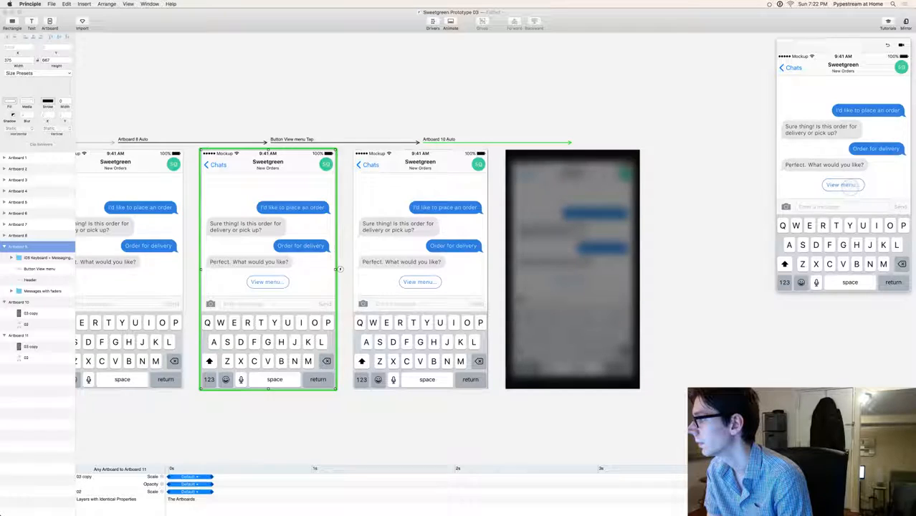
pyautogui.click(843, 184)
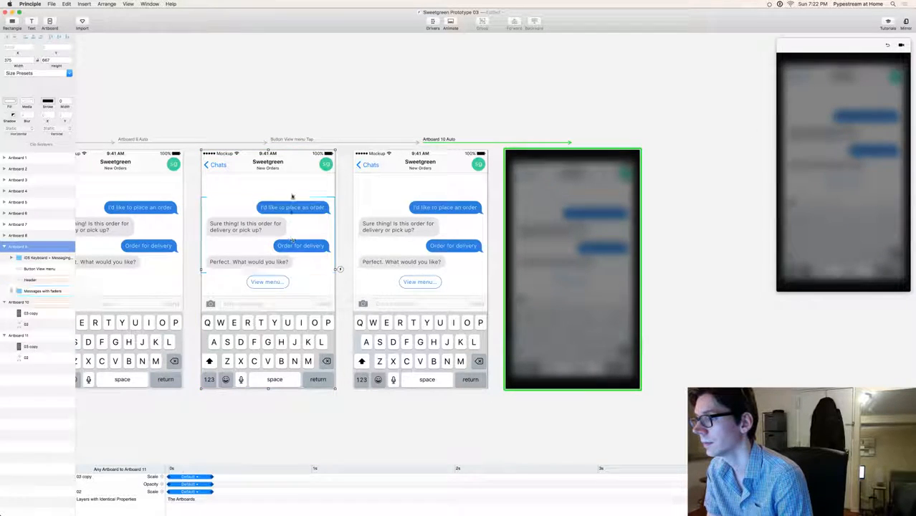
pyautogui.click(292, 197)
pyautogui.click(834, 185)
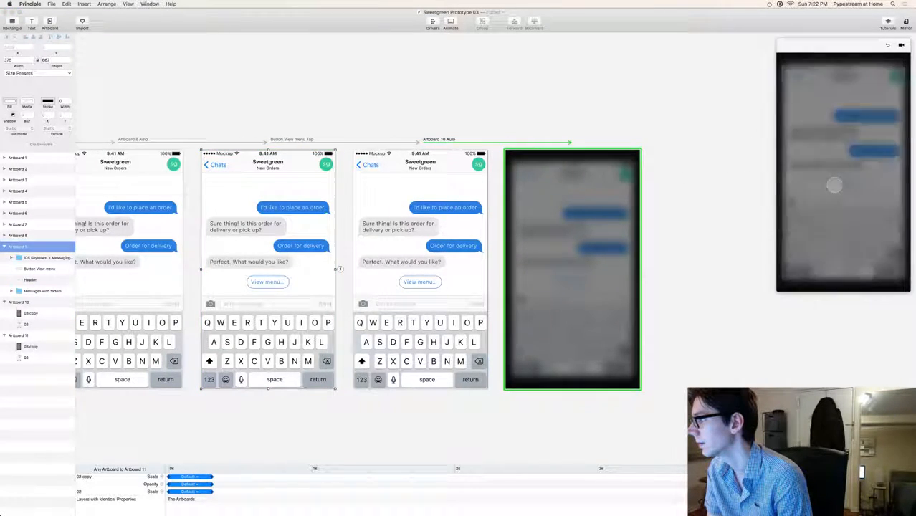
pyautogui.click(311, 192)
pyautogui.click(839, 184)
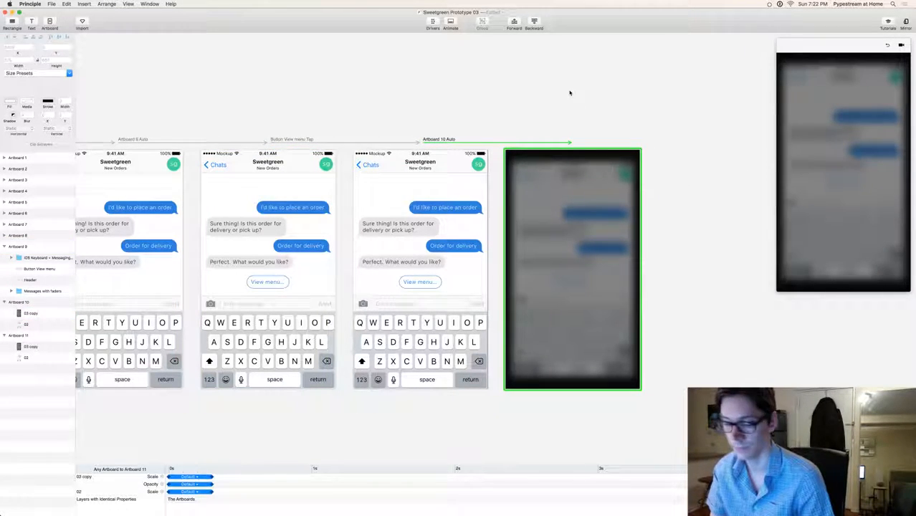
# Step: Save the prototype and duplicate it under the name Sweetgreen Prototype 05
pyautogui.press('super+s')
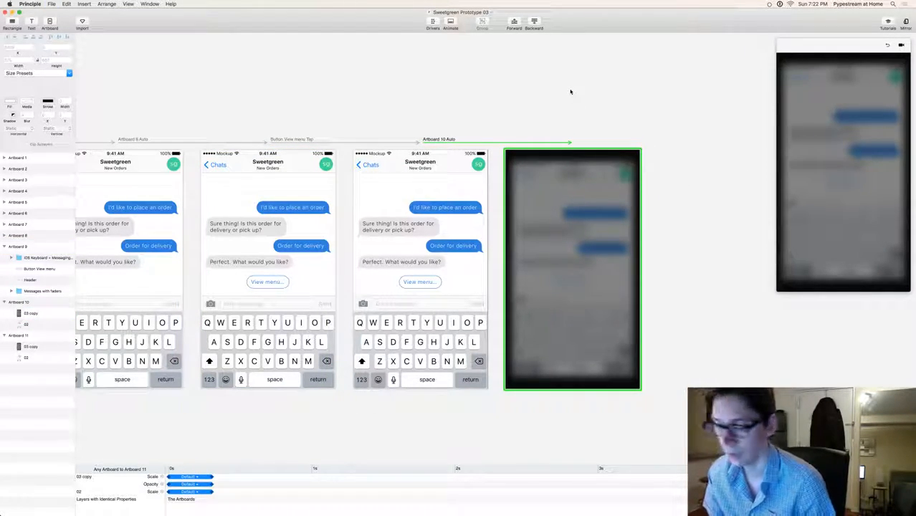
pyautogui.press('super+shift+s')
pyautogui.press('Right')
pyautogui.press('BackSpace')
pyautogui.press('BackSpace')
pyautogui.press('BackSpace')
pyautogui.press('BackSpace')
pyautogui.press('BackSpace')
pyautogui.press('BackSpace')
pyautogui.write('4')
pyautogui.press('Return')
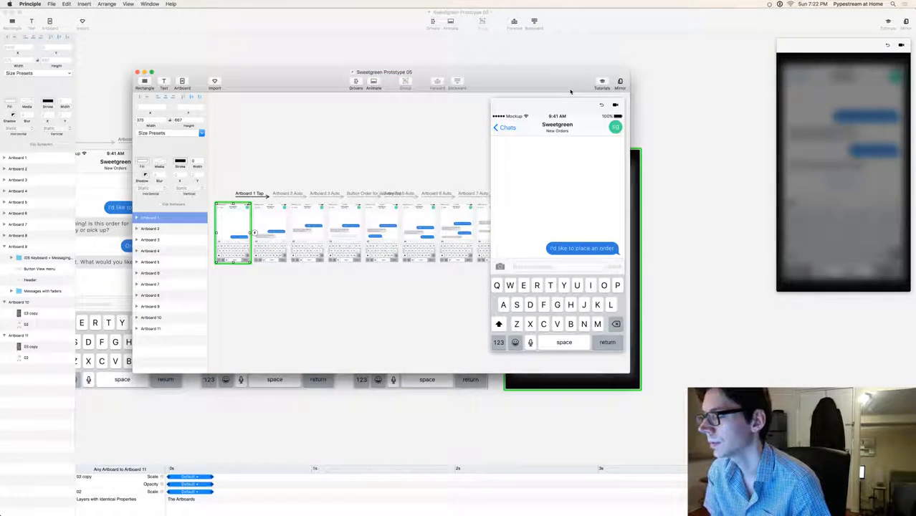
# Step: Rename the duplicated document as Sweetgreen Prototype 04
pyautogui.click(407, 74)
pyautogui.click(408, 74)
pyautogui.click(408, 74)
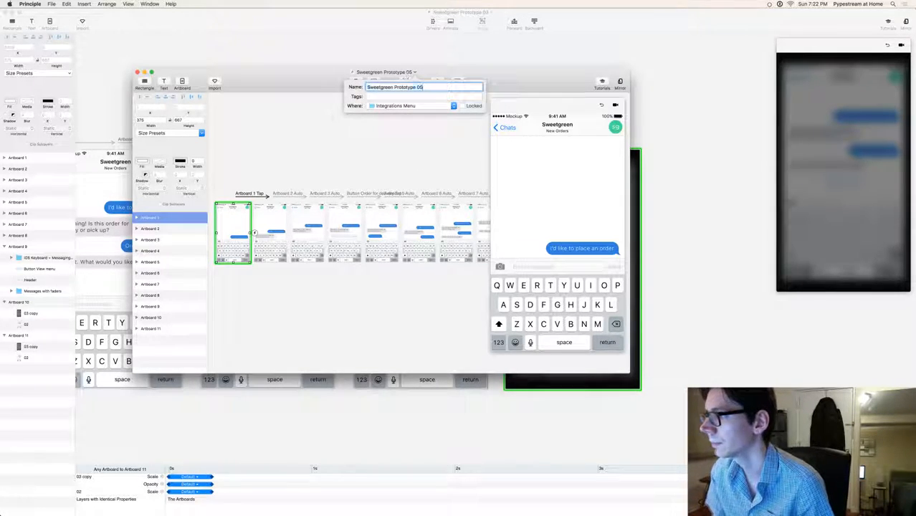
pyautogui.write('4')
pyautogui.press('Return')
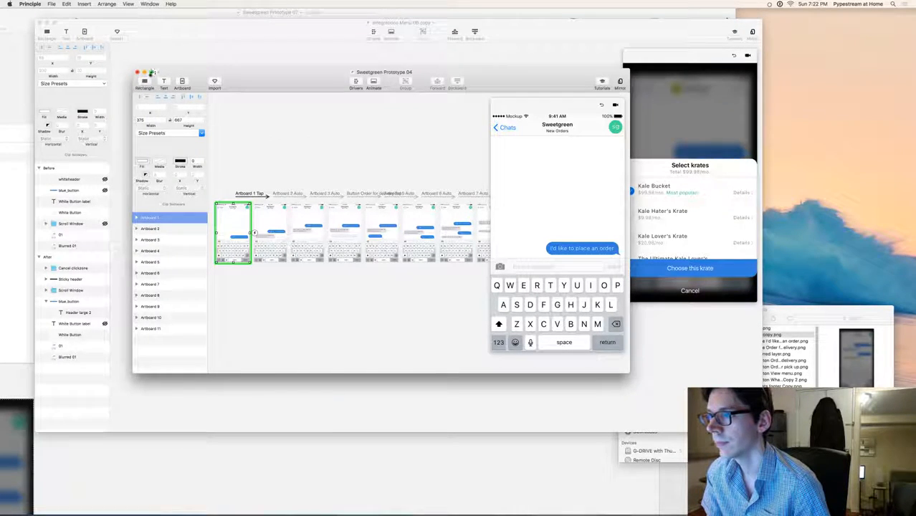
# Step: Maximize the Sweetgreen Prototype 04 window and show Artboard 11 at actual size
pyautogui.click(151, 73)
pyautogui.scroll(3, 405, 316)
pyautogui.hscroll(2, 406, 316)
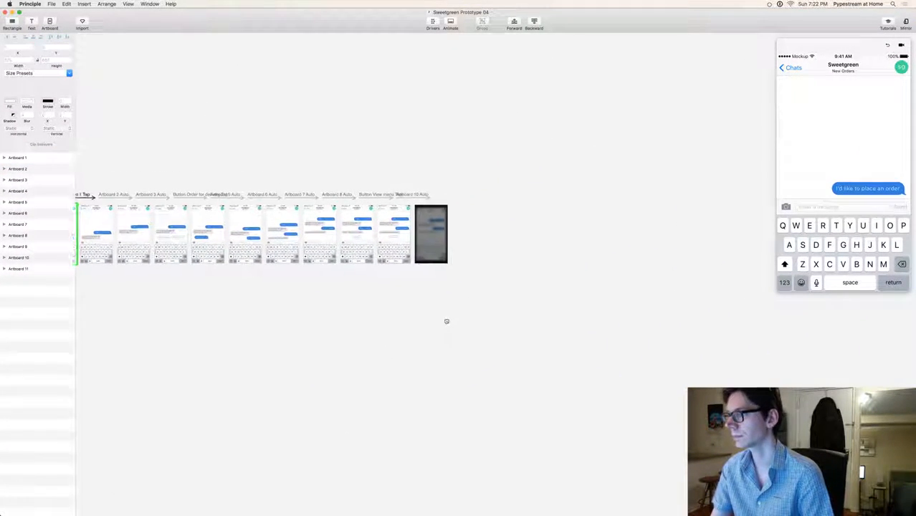
pyautogui.click(434, 236)
pyautogui.press('super+0')
pyautogui.click(517, 257)
pyautogui.moveTo(433, 174); pyautogui.dragTo(688, 334)
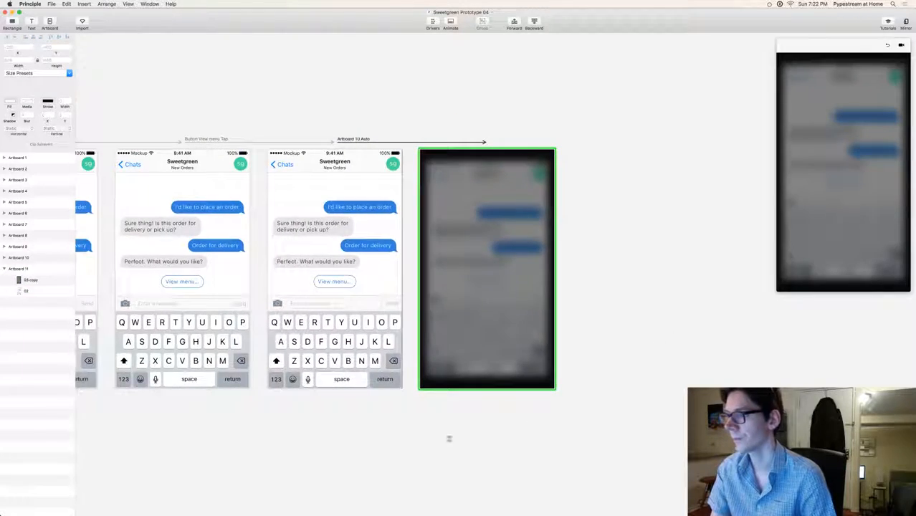
pyautogui.moveTo(357, 422); pyautogui.dragTo(494, 413)
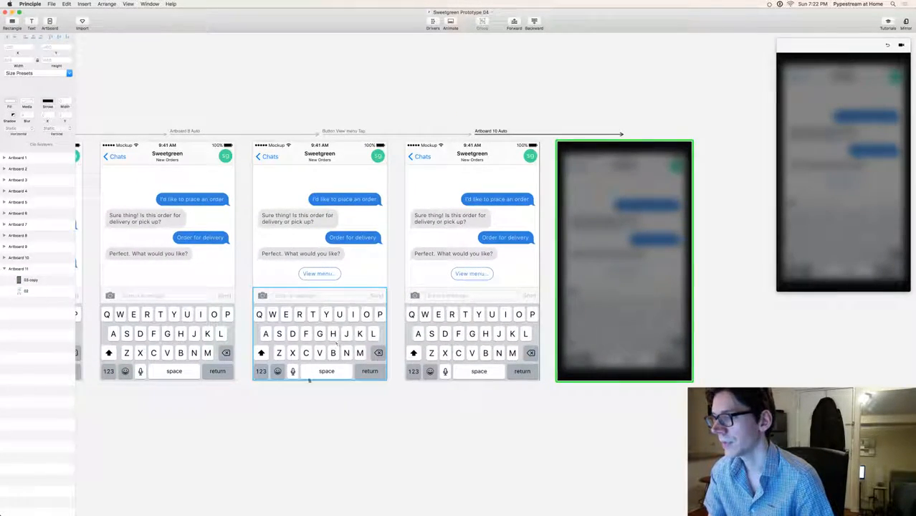
pyautogui.hscroll(-15, 431, 409)
pyautogui.scroll(-2, 430, 409)
pyautogui.hscroll(10, 568, 420)
pyautogui.scroll(2, 569, 419)
pyautogui.hscroll(20, 648, 415)
pyautogui.scroll(2, 649, 416)
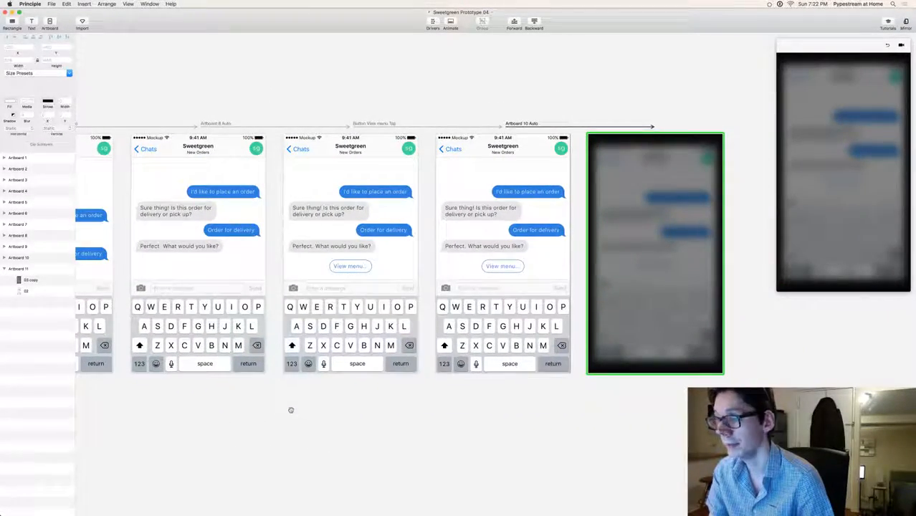
pyautogui.hscroll(7, 479, 405)
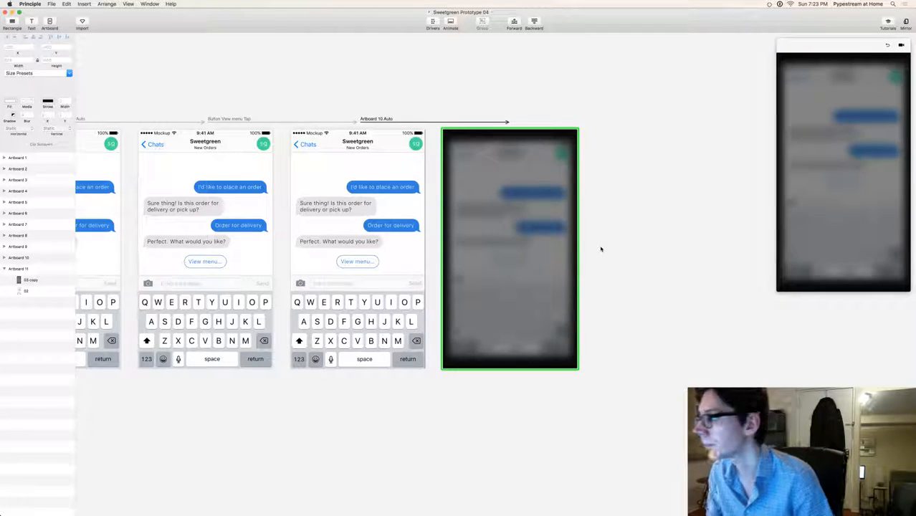
# Step: Hide the 03 copy and 02 layers in Artboard 11
pyautogui.moveTo(626, 176); pyautogui.dragTo(563, 244)
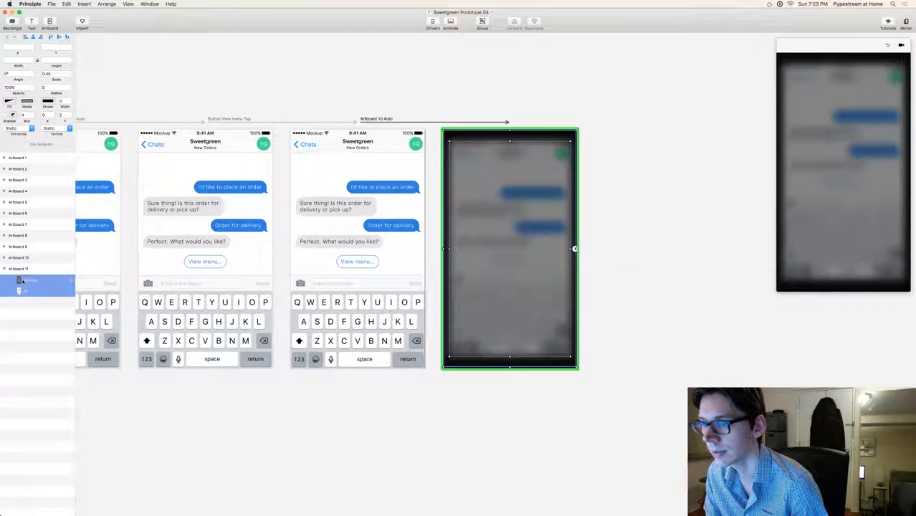
pyautogui.click(70, 280)
pyautogui.click(71, 291)
pyautogui.click(616, 396)
pyautogui.moveTo(497, 177)
pyautogui.mouseDown()
pyautogui.moveTo(534, 236)
pyautogui.moveTo(536, 222)
pyautogui.moveTo(542, 280)
pyautogui.mouseUp()
pyautogui.moveTo(490, 235)
pyautogui.mouseDown()
pyautogui.moveTo(534, 279)
pyautogui.moveTo(530, 255)
pyautogui.mouseUp()
pyautogui.click(621, 188)
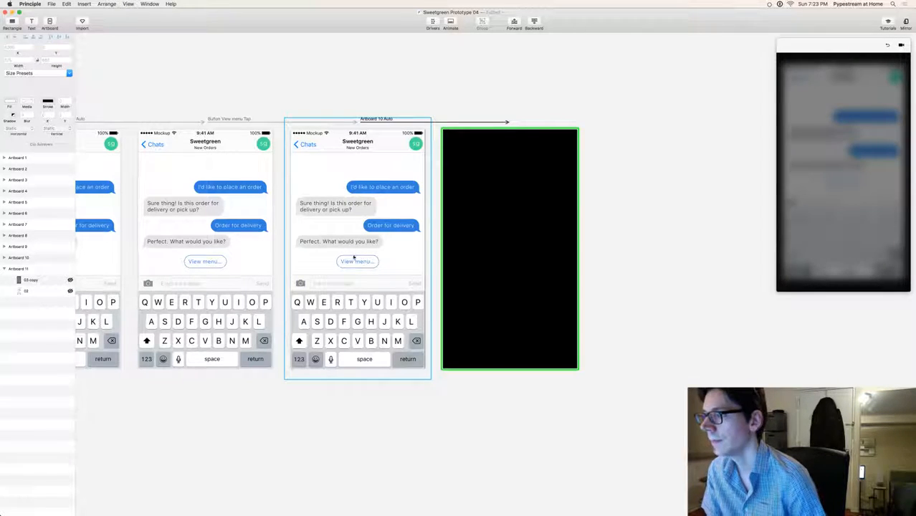
# Step: Preview the View menu transition from Artboard 10 with the Artboard 11 layers hidden
pyautogui.click(242, 239)
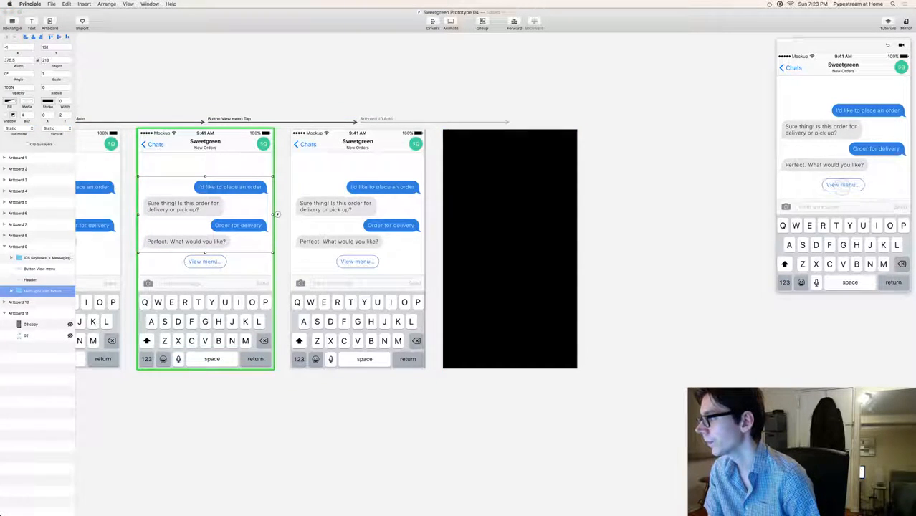
pyautogui.click(215, 262)
pyautogui.click(358, 261)
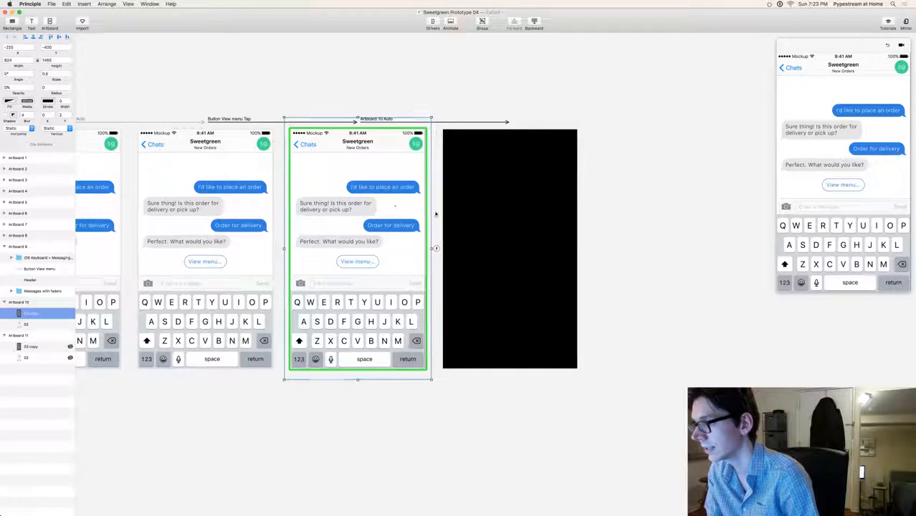
pyautogui.click(843, 185)
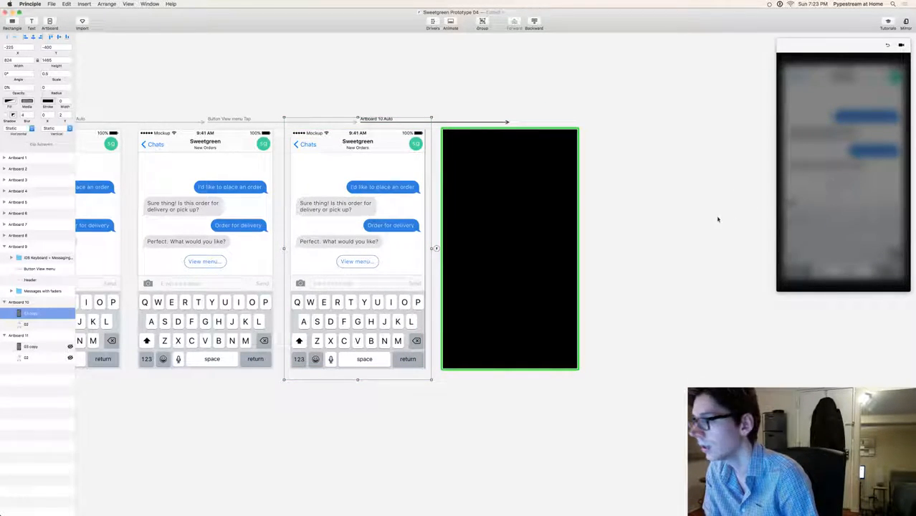
pyautogui.click(687, 204)
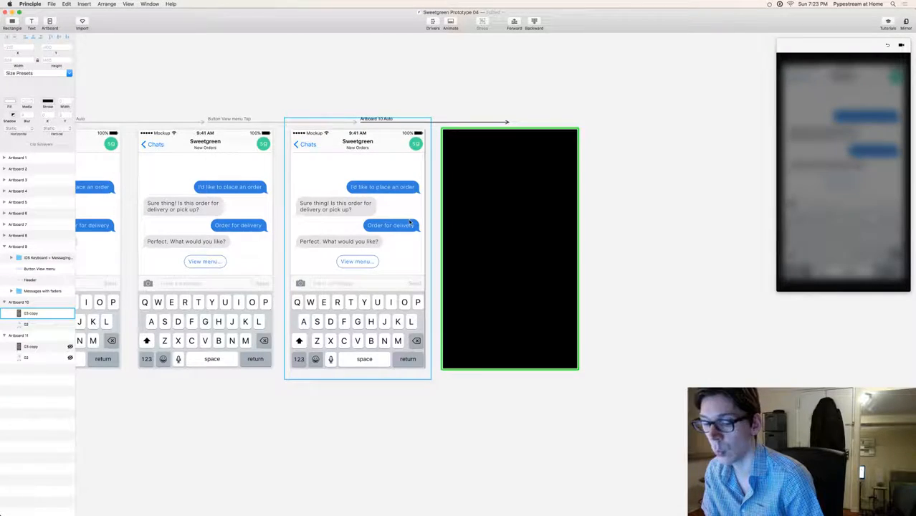
# Step: Play the Cancel and See the options transitions in the Integrations Menu 06 copy prototype, and return to Sweetgreen Prototype 04
pyautogui.press('super+grave')
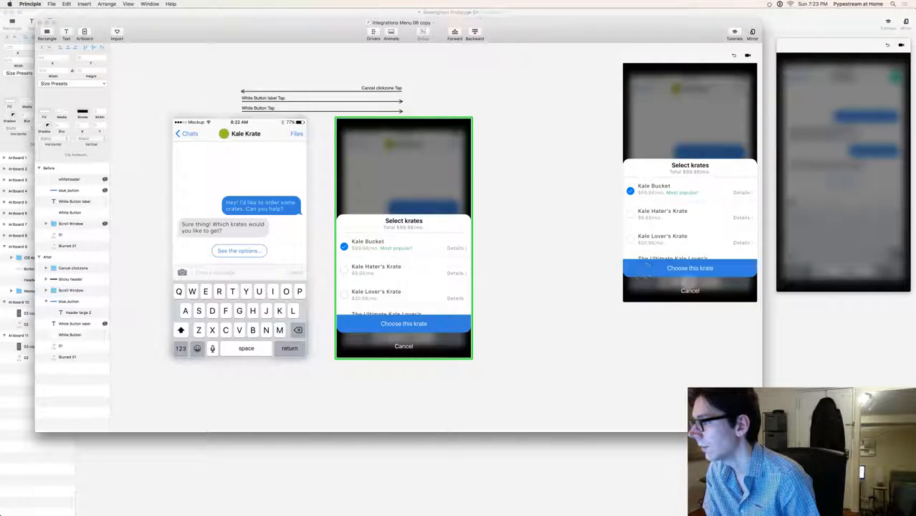
pyautogui.click(688, 284)
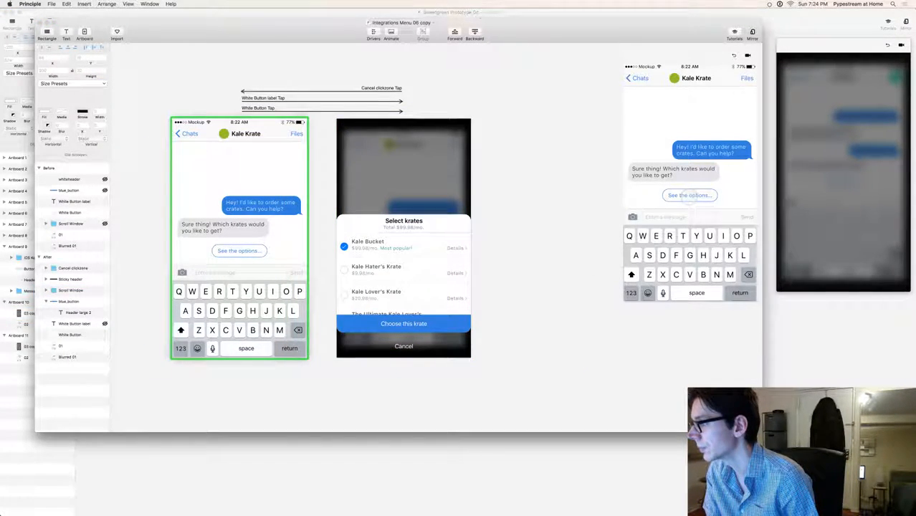
pyautogui.click(690, 195)
pyautogui.click(690, 292)
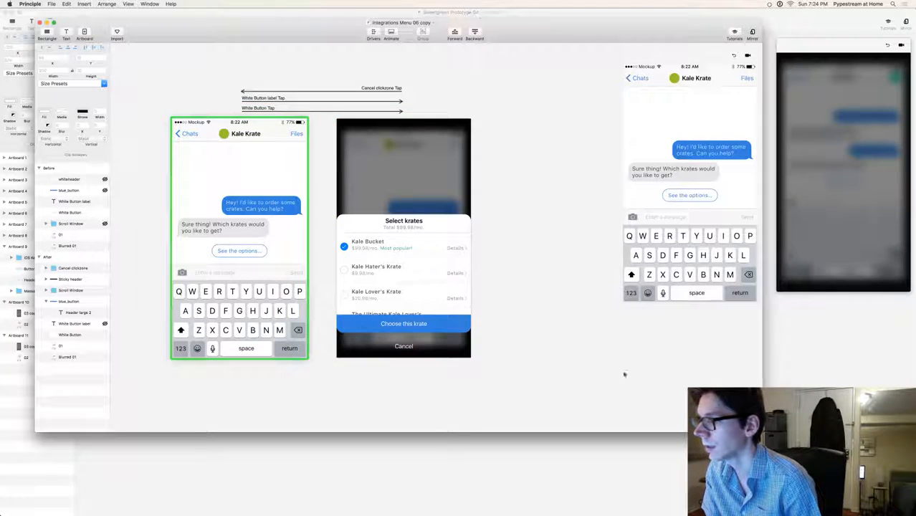
pyautogui.press('super+grave')
pyautogui.press('r')
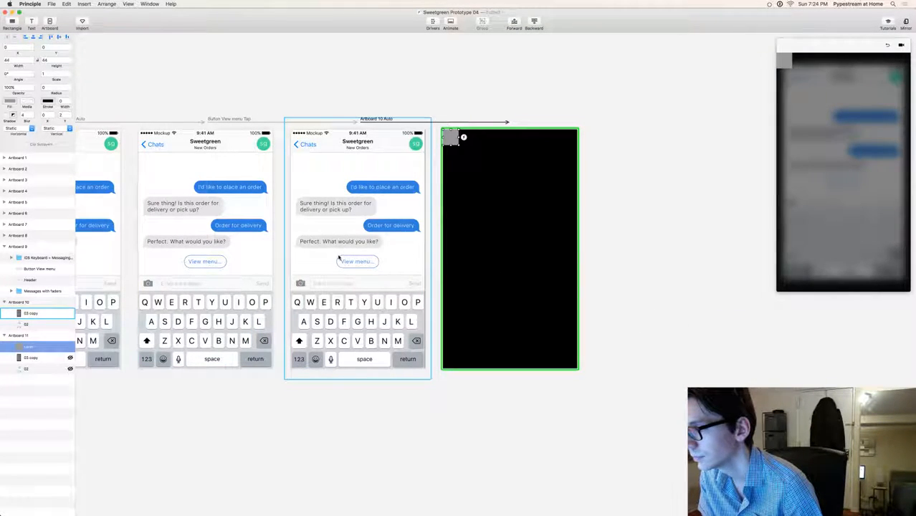
pyautogui.press('super+z')
pyautogui.click(371, 215)
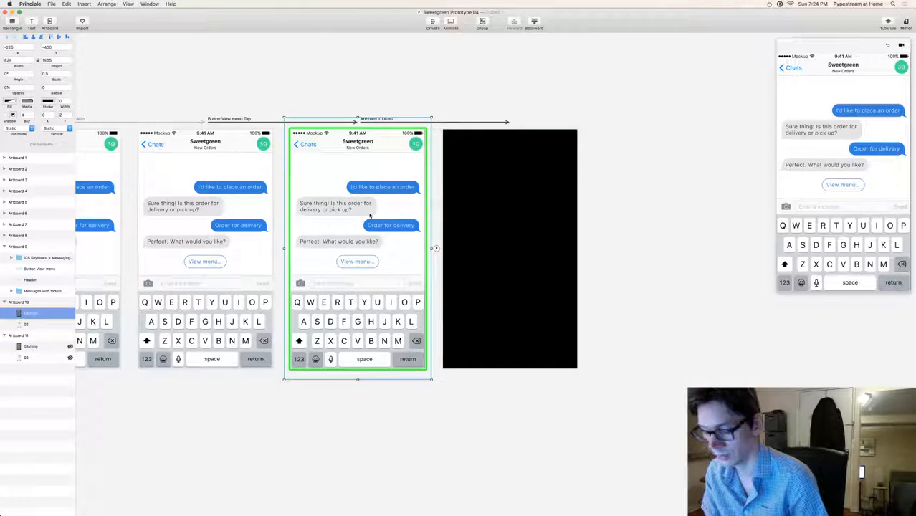
pyautogui.press('super+v')
pyautogui.press('super+z')
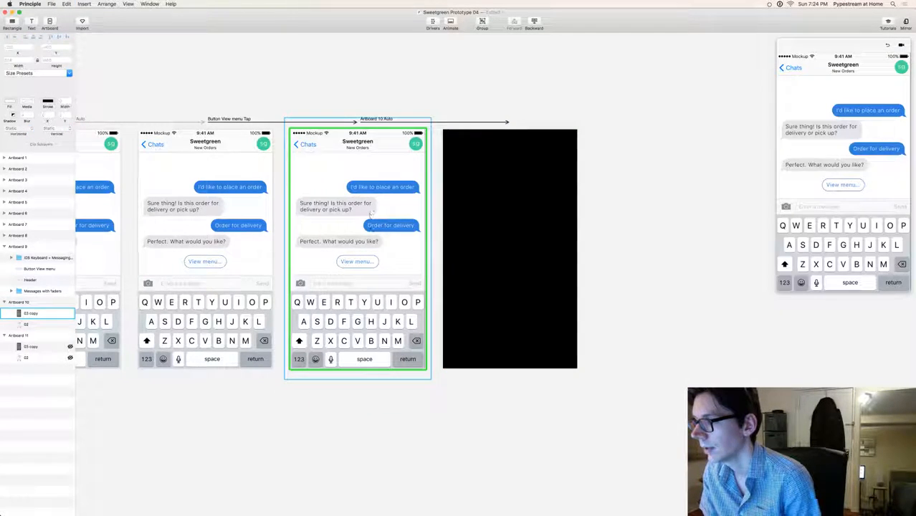
# Step: Add a rectangle to Artboard 10 and align its upper-left corner with the View menu button at X 127, Y 351
pyautogui.press('r')
pyautogui.moveTo(303, 144); pyautogui.dragTo(348, 262)
pyautogui.press('super+plus')
pyautogui.press('super+plus')
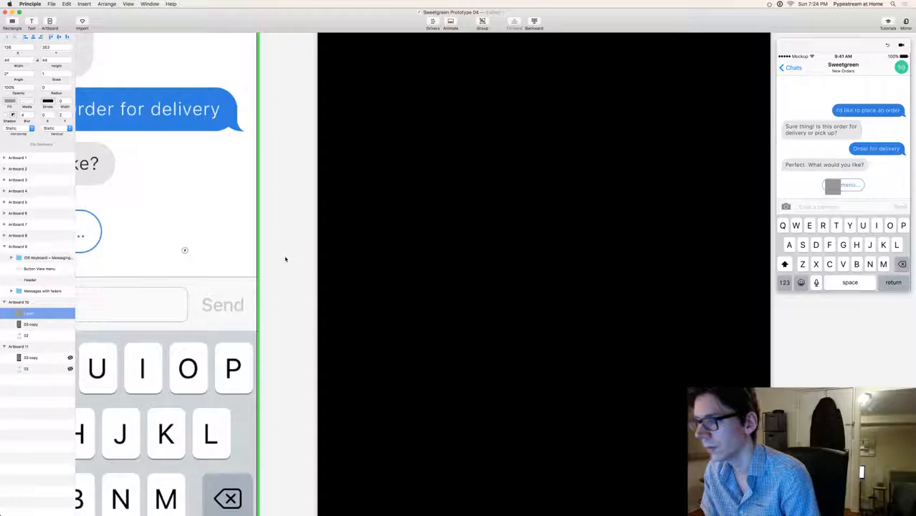
pyautogui.moveTo(207, 221); pyautogui.dragTo(634, 232)
pyautogui.press('Right')
pyautogui.press('Right')
pyautogui.press('Right')
pyautogui.press('Up')
pyautogui.press('Up')
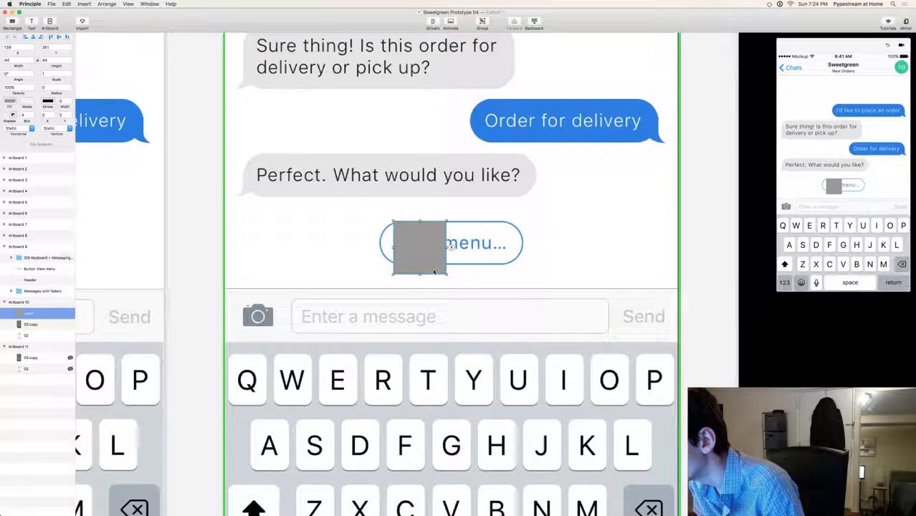
pyautogui.press('Left')
pyautogui.press('Left')
pyautogui.press('Left')
pyautogui.press('Left')
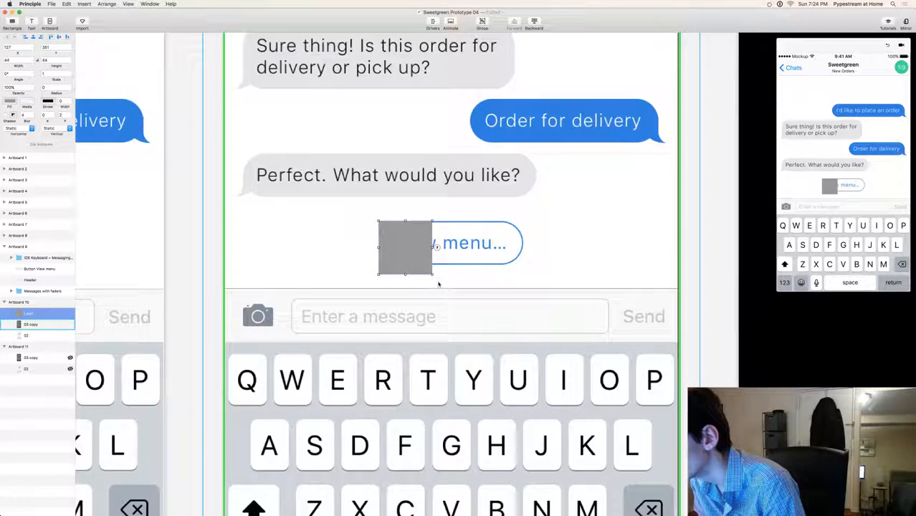
# Step: Resize the rectangle to 119 × 36 to cover the View menu button and set its X position to 127.5
pyautogui.moveTo(433, 274); pyautogui.dragTo(523, 266)
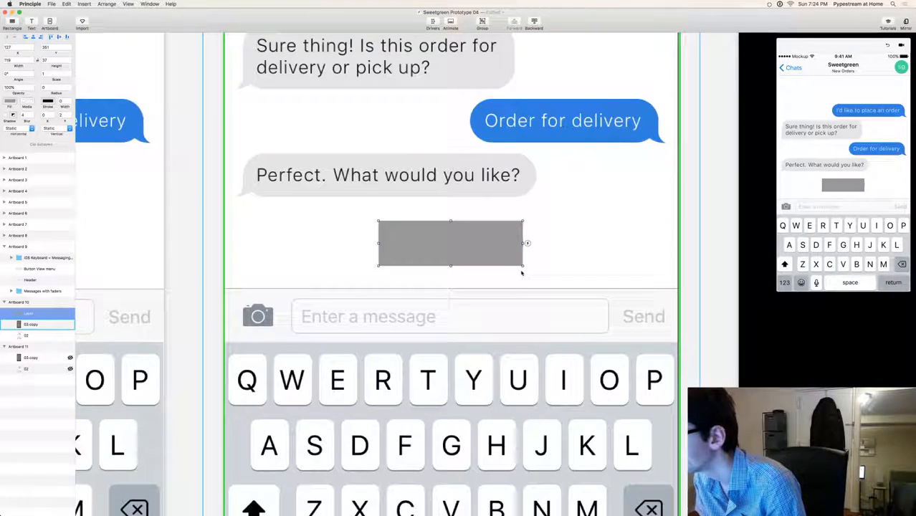
pyautogui.moveTo(522, 271); pyautogui.dragTo(521, 271)
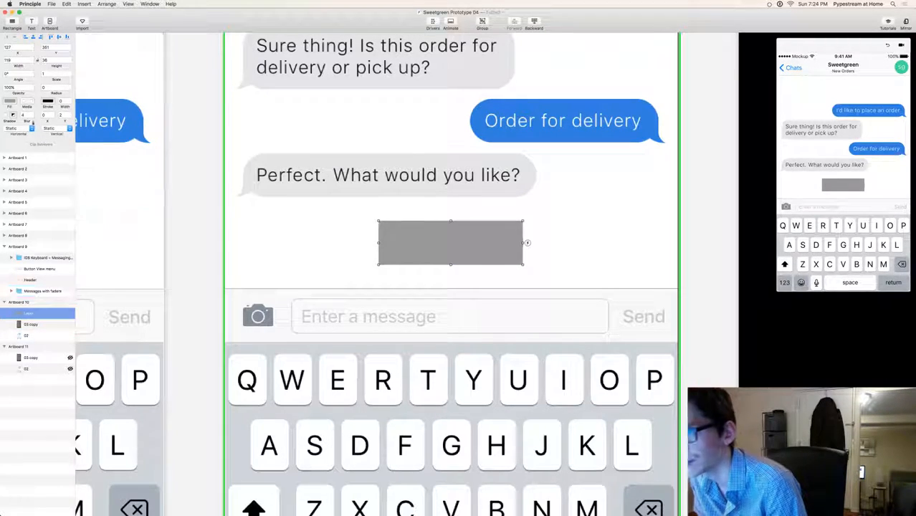
pyautogui.click(27, 49)
pyautogui.write('.5')
pyautogui.press('Return')
pyautogui.click(194, 186)
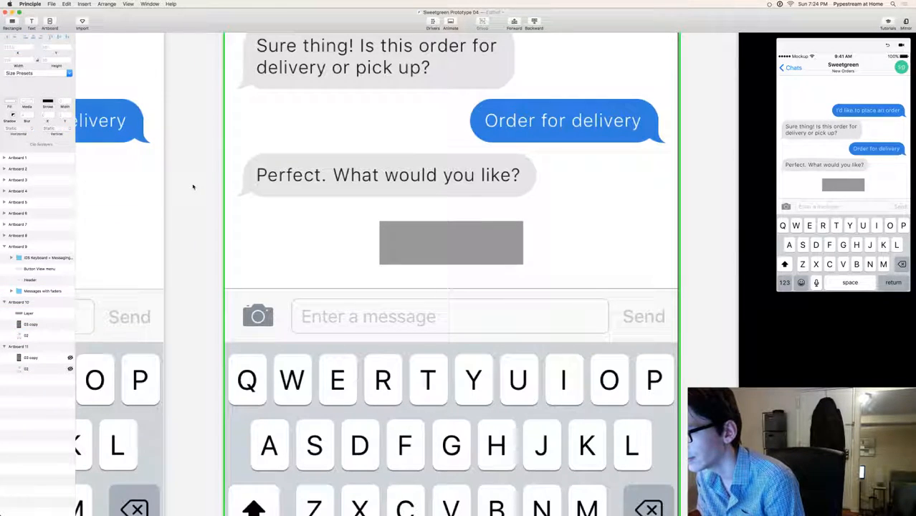
# Step: Round the grey rectangle's corners with a radius of 50
pyautogui.click(446, 246)
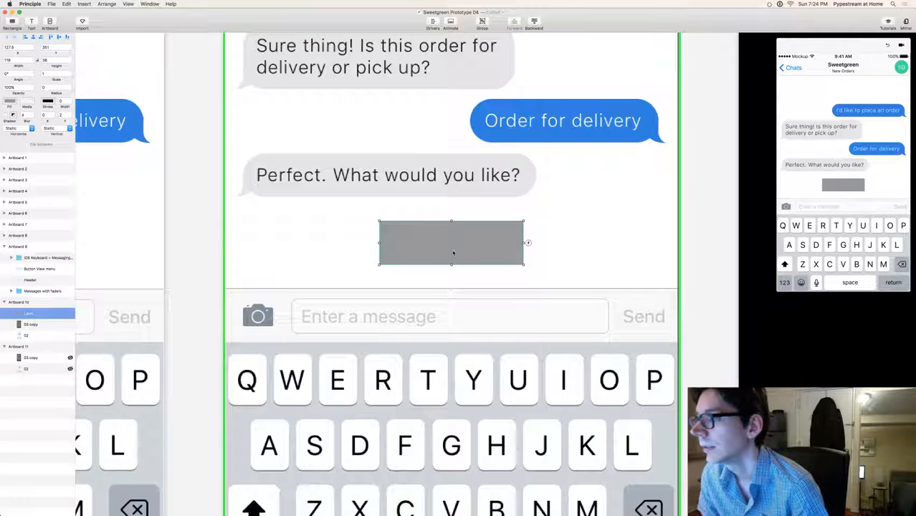
pyautogui.click(54, 87)
pyautogui.write('30')
pyautogui.press('BackSpace')
pyautogui.press('BackSpace')
pyautogui.write('40')
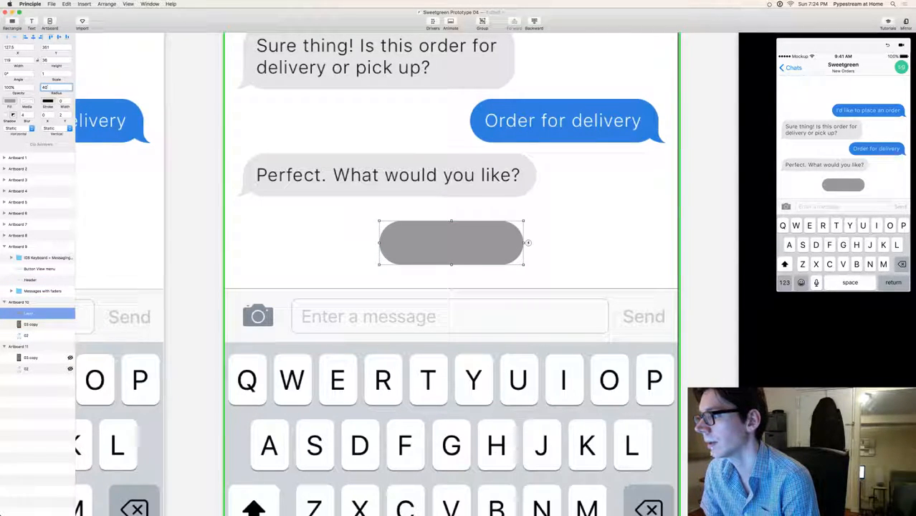
pyautogui.press('BackSpace')
pyautogui.press('BackSpace')
pyautogui.write('40')
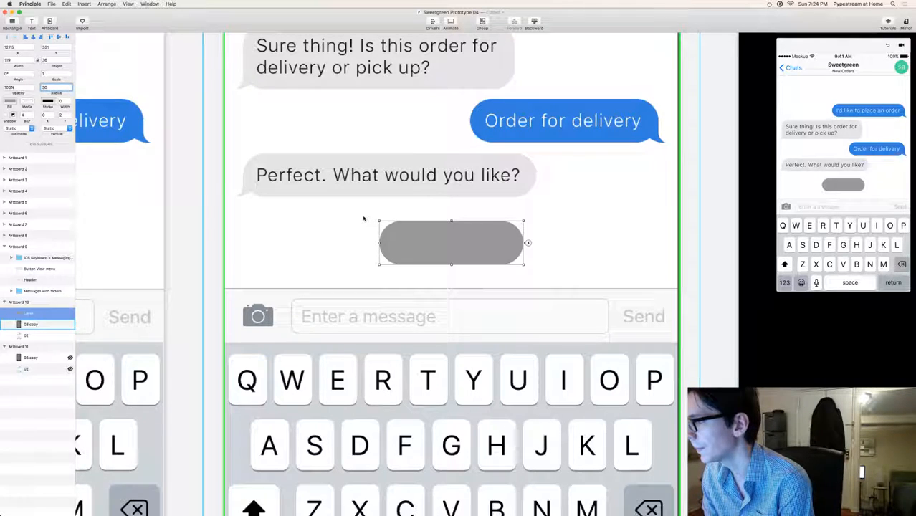
pyautogui.doubleClick(51, 88)
pyautogui.write('60')
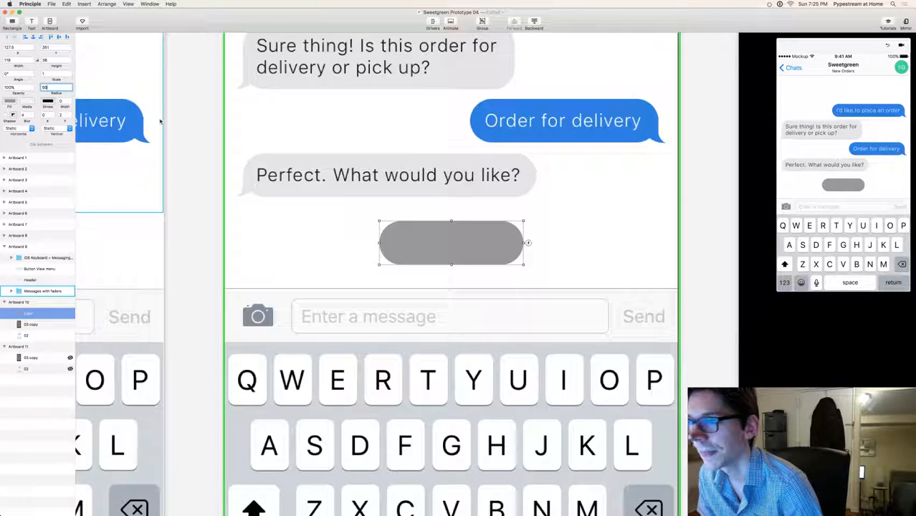
# Step: Give the rounded rectangle a 1-wide stroke in the chat bubble's blue and a white fill
pyautogui.click(47, 101)
pyautogui.click(76, 158)
pyautogui.click(123, 123)
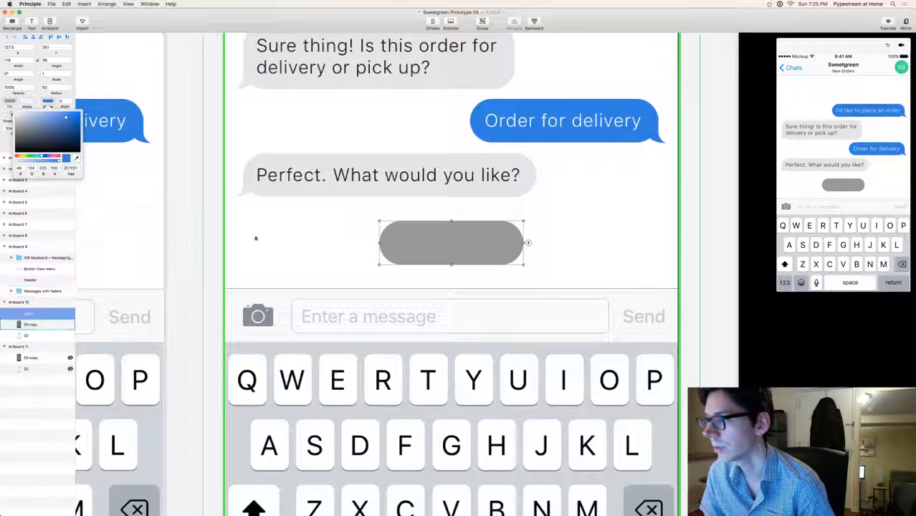
pyautogui.click(63, 101)
pyautogui.write('1')
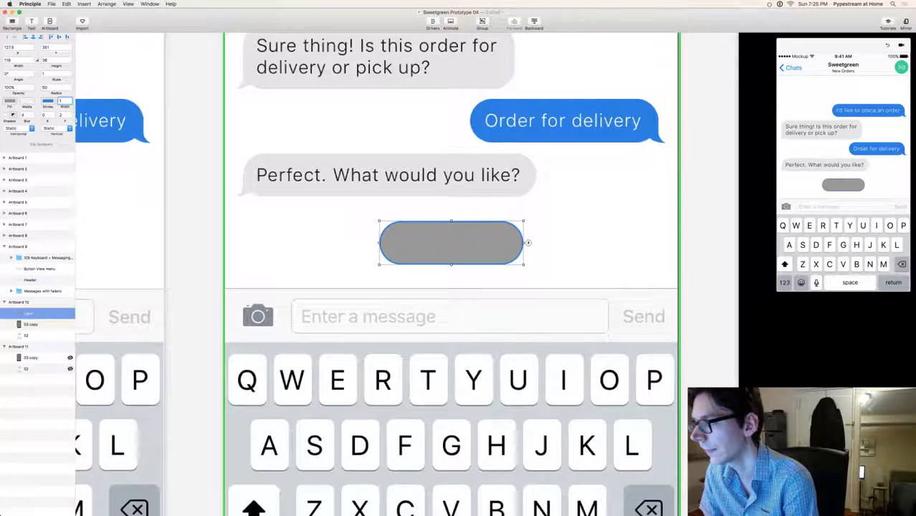
pyautogui.click(11, 101)
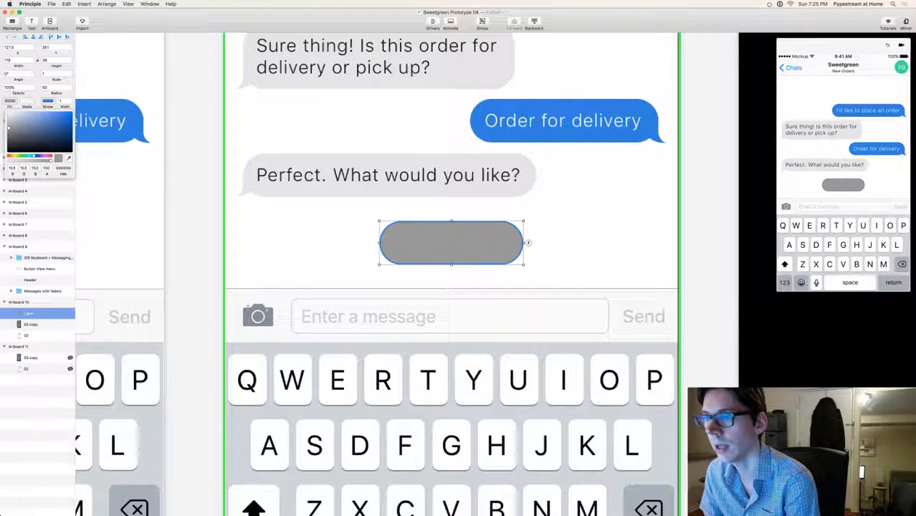
pyautogui.click(8, 113)
pyautogui.click(193, 190)
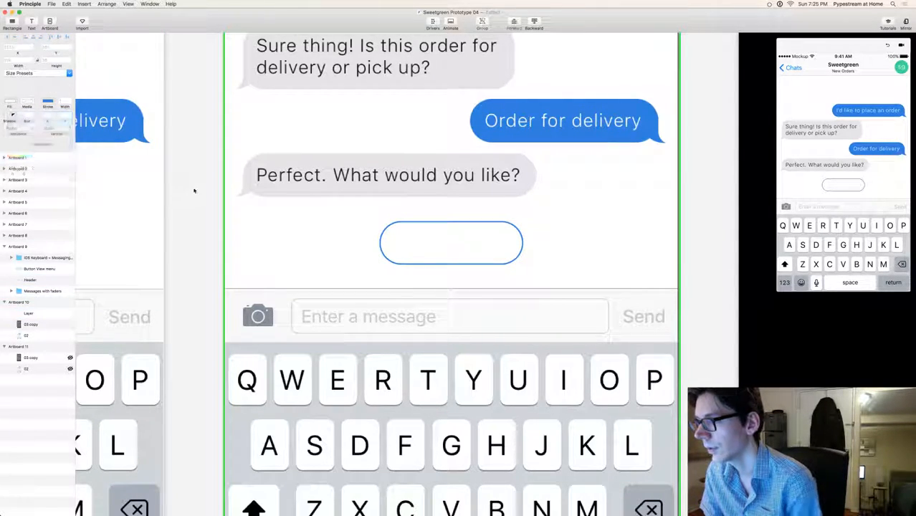
# Step: Compare the rounded rectangle with the View menu button beneath it and try enlarging it to 327 × 192
pyautogui.click(411, 242)
pyautogui.moveTo(416, 249); pyautogui.dragTo(320, 285)
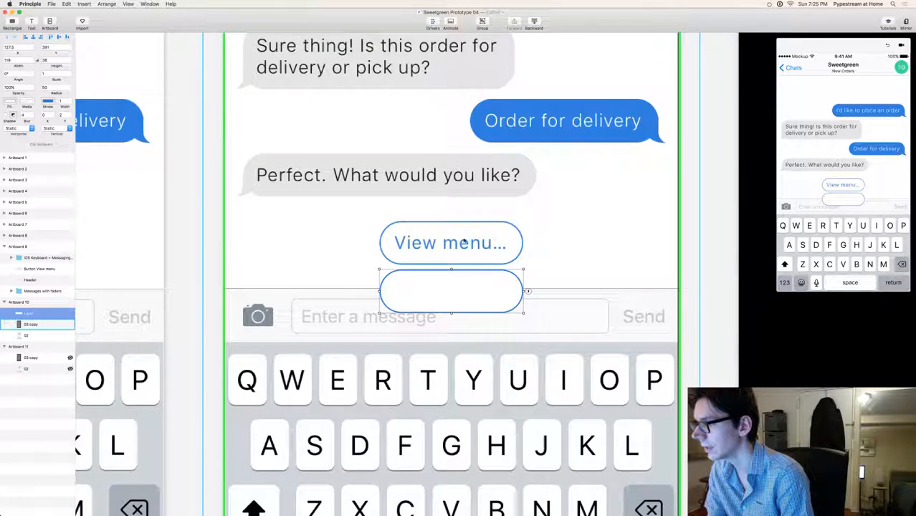
pyautogui.hotkey('shift', 'Up')
pyautogui.hotkey('shift', 'Up')
pyautogui.hotkey('shift', 'Up')
pyautogui.hotkey('shift', 'Up')
pyautogui.moveTo(524, 265); pyautogui.dragTo(649, 357)
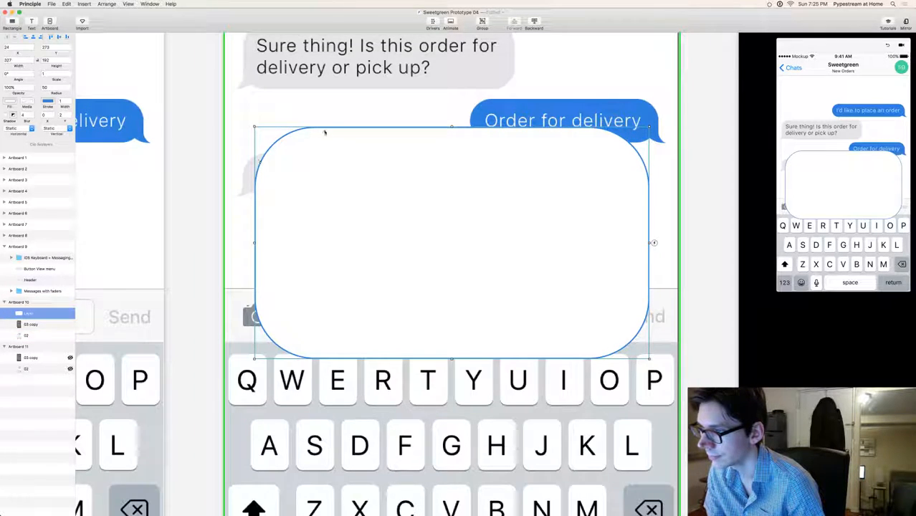
pyautogui.press('super+z')
pyautogui.press('super+z')
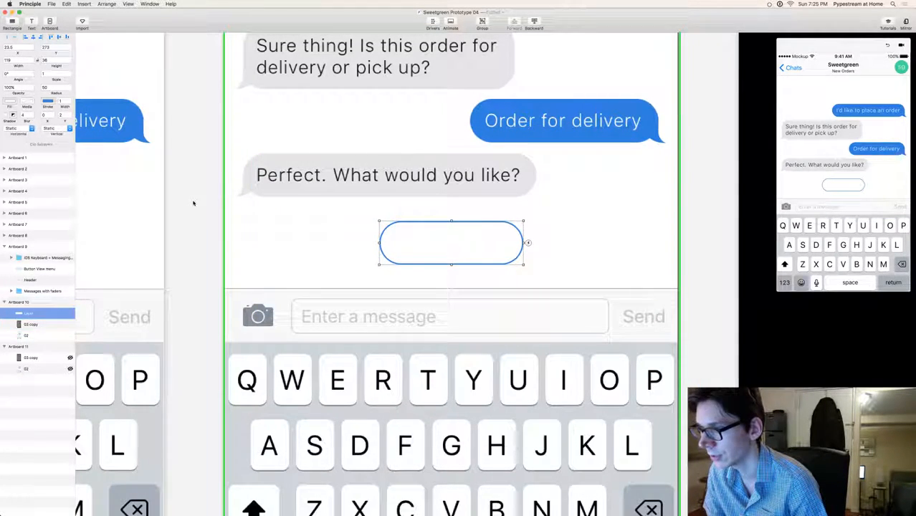
# Step: Inspect the corner radius of the See the options button in the Integrations Menu 06 copy prototype, and return to Sweetgreen Prototype 04
pyautogui.click(195, 210)
pyautogui.hscroll(3, 196, 213)
pyautogui.press('super+grave')
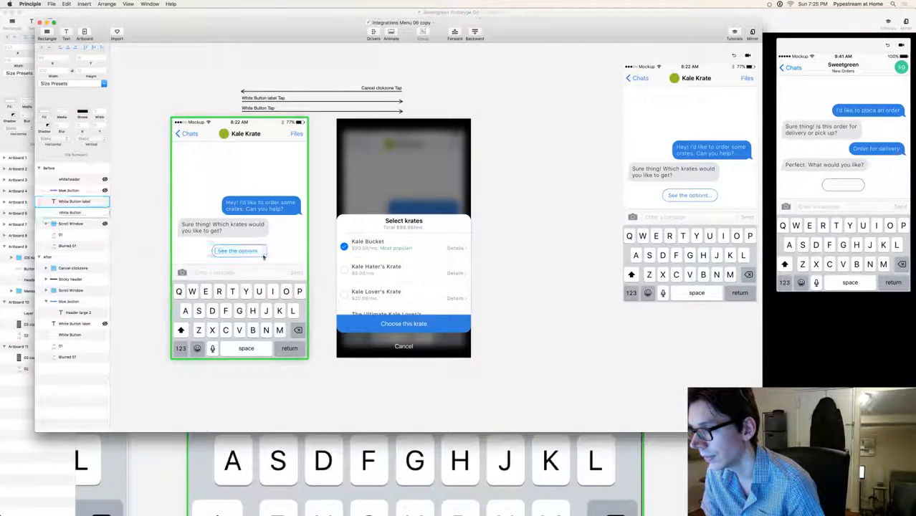
pyautogui.click(263, 255)
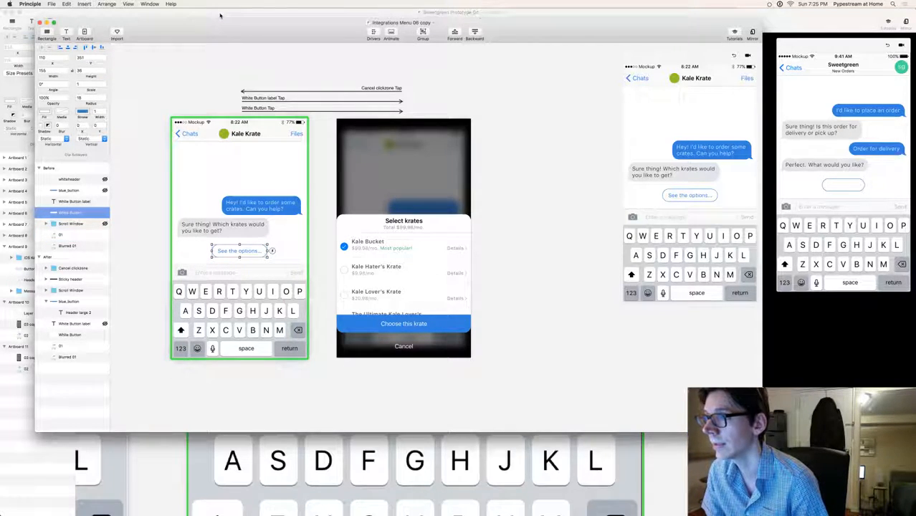
pyautogui.click(220, 15)
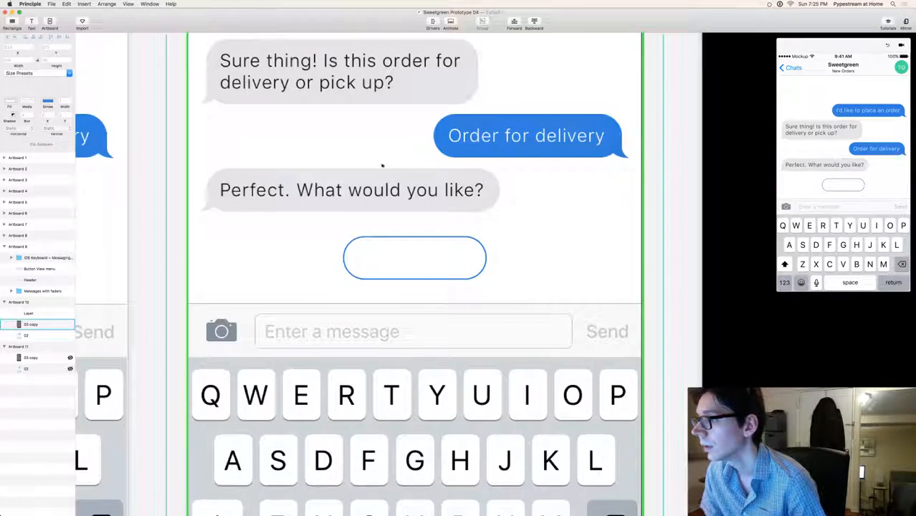
# Step: Set the corner radius of the rounded rectangle in Artboard 10 to 18
pyautogui.click(374, 239)
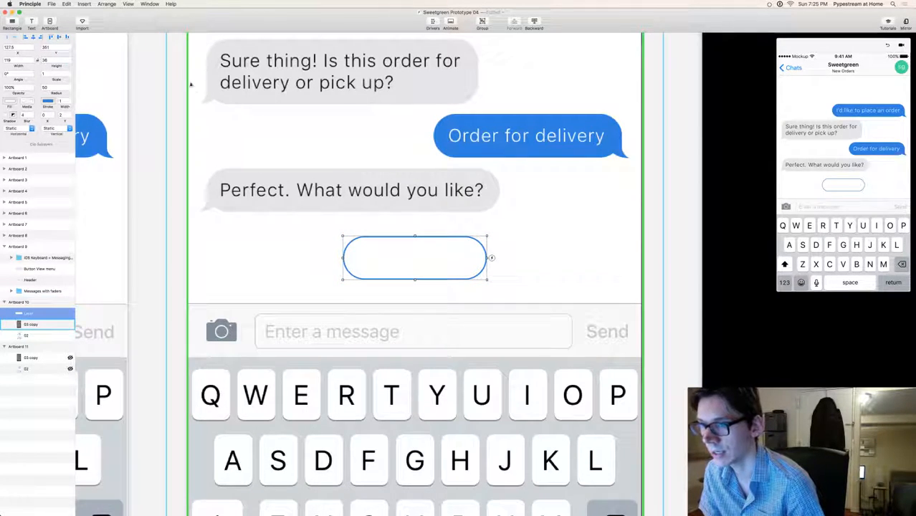
pyautogui.click(51, 87)
pyautogui.press('Return')
pyautogui.click(166, 159)
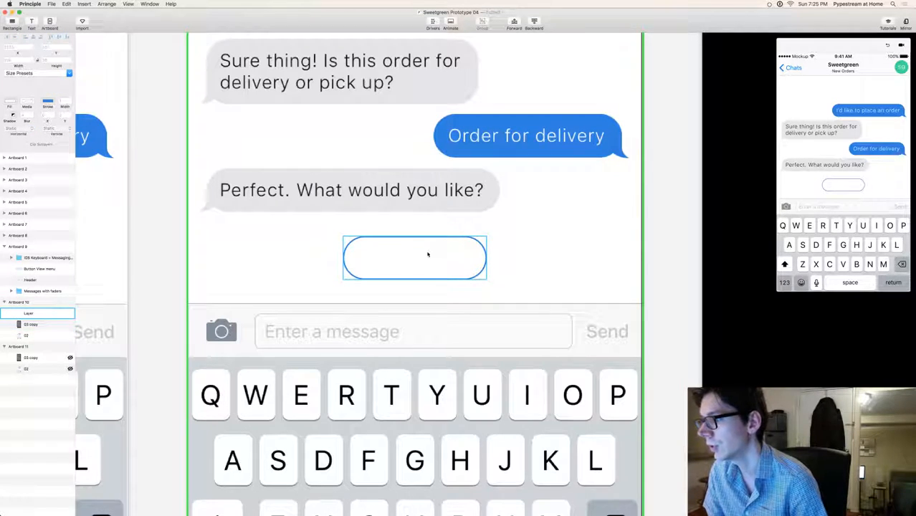
# Step: Try enlarging the rounded rectangle to about 147 × 51 to test its corners, and undo the resize
pyautogui.click(428, 254)
pyautogui.moveTo(486, 280); pyautogui.dragTo(506, 288)
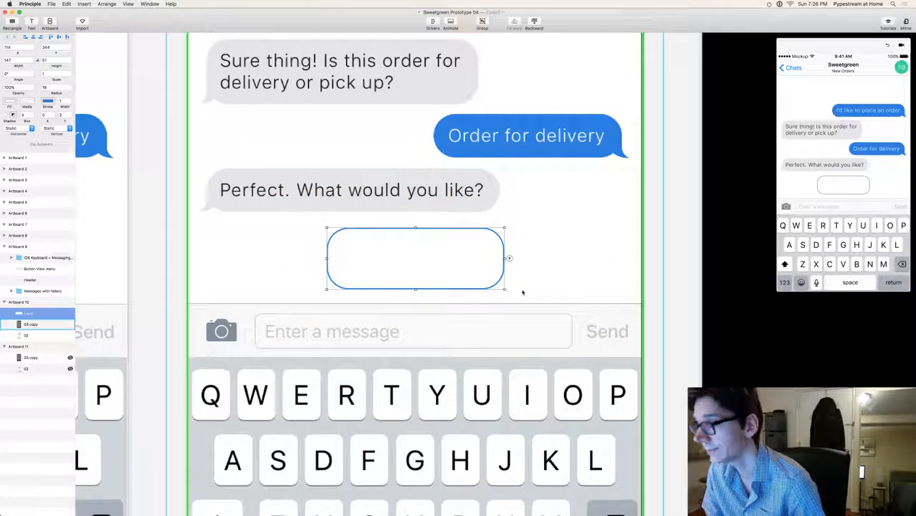
pyautogui.press('super+z')
pyautogui.click(654, 243)
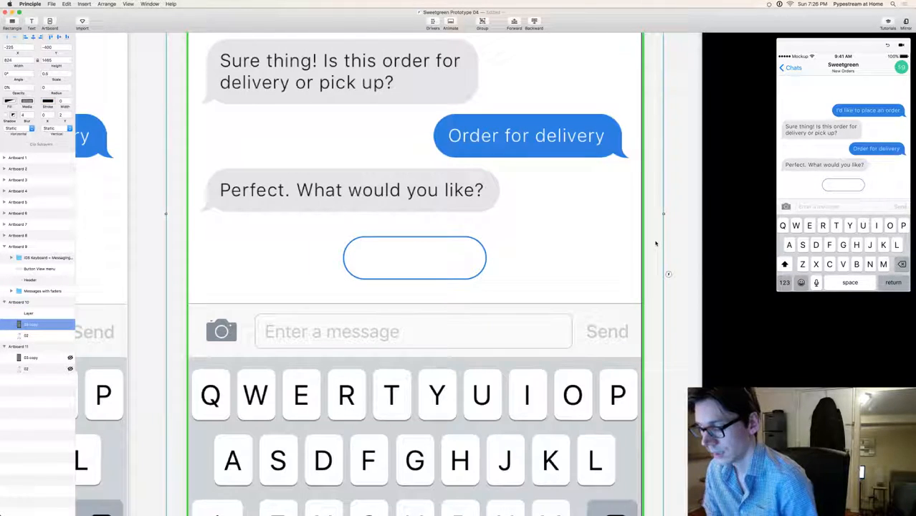
# Step: Rename the rectangle's layer in Artboard 10 as "Menu rounded rectangle"
pyautogui.click(440, 264)
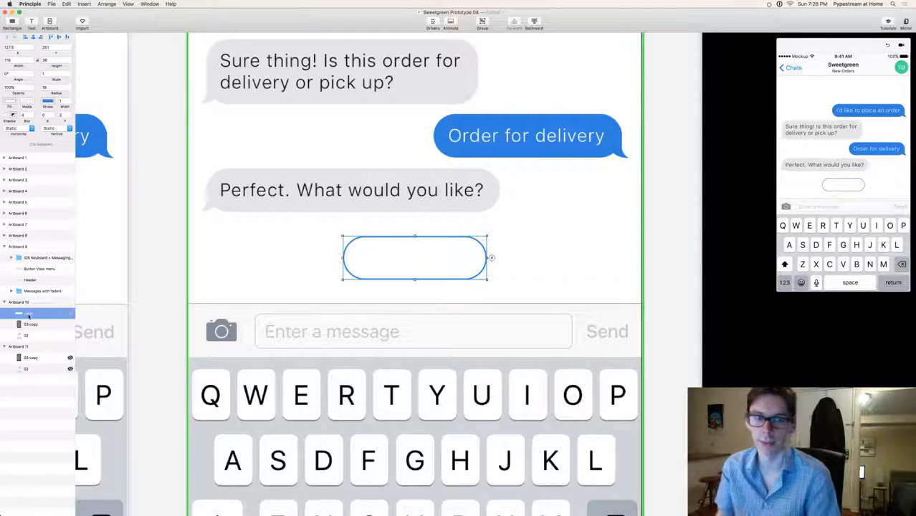
pyautogui.doubleClick(29, 314)
pyautogui.write('Men')
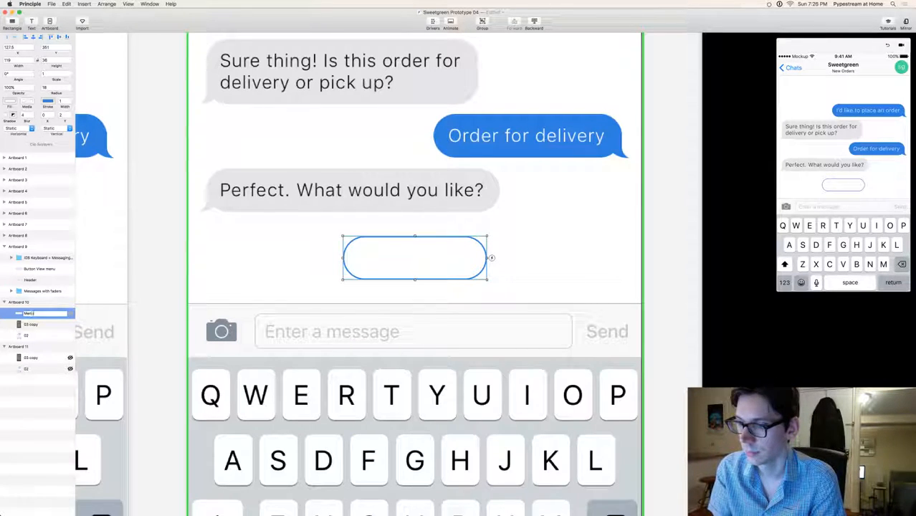
pyautogui.write('u rect')
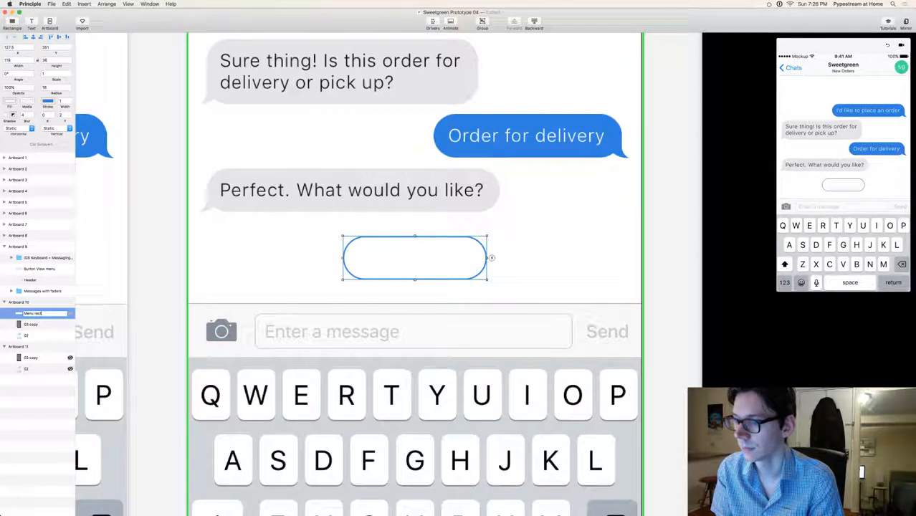
pyautogui.press('BackSpace')
pyautogui.press('BackSpace')
pyautogui.press('BackSpace')
pyautogui.write('ounded r')
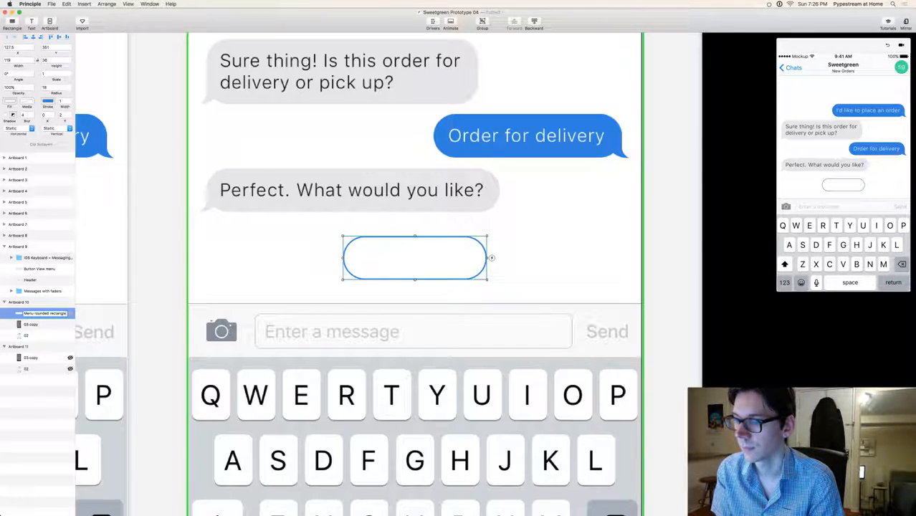
pyautogui.click(153, 238)
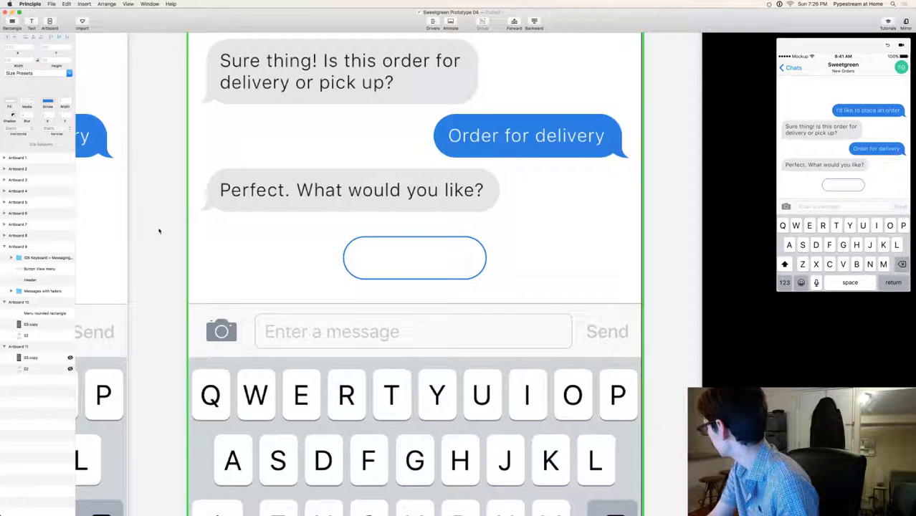
# Step: Copy the Menu rounded rectangle from Artboard 10 into Artboard 11 at the same position
pyautogui.press('super+0')
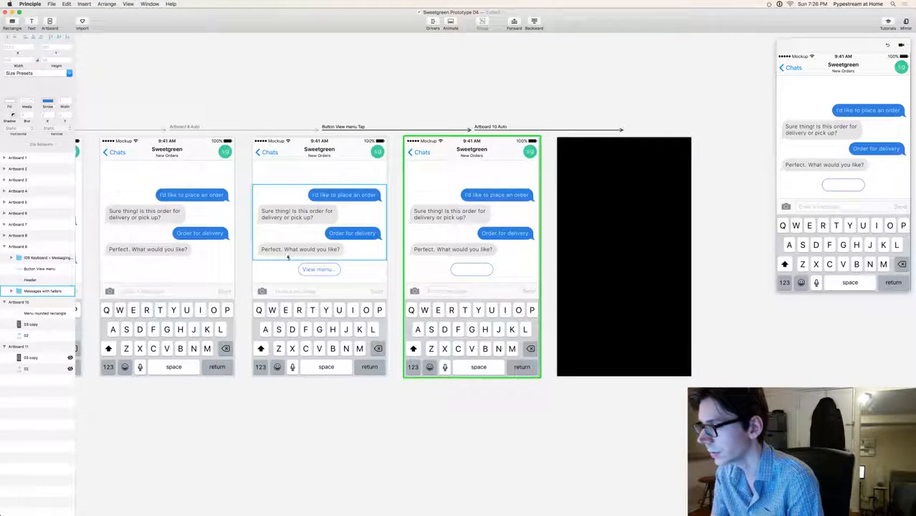
pyautogui.moveTo(591, 418); pyautogui.dragTo(449, 421)
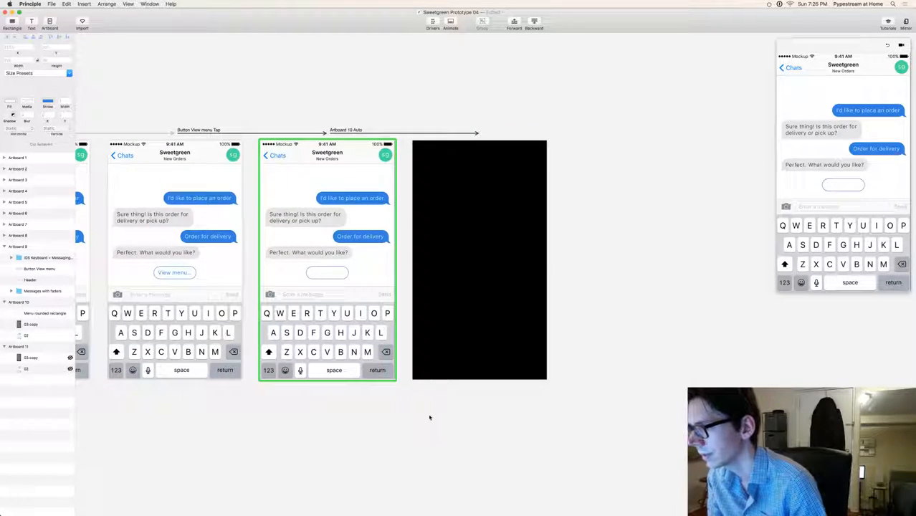
pyautogui.click(329, 273)
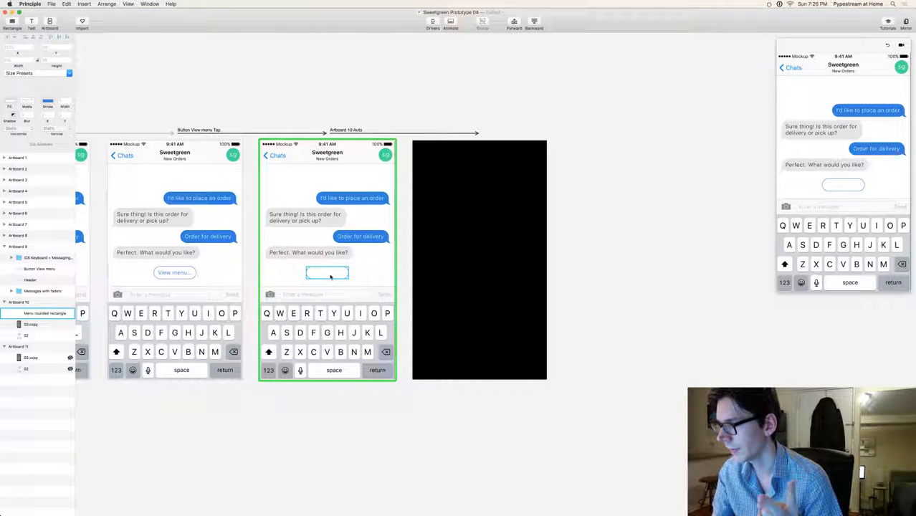
pyautogui.click(332, 271)
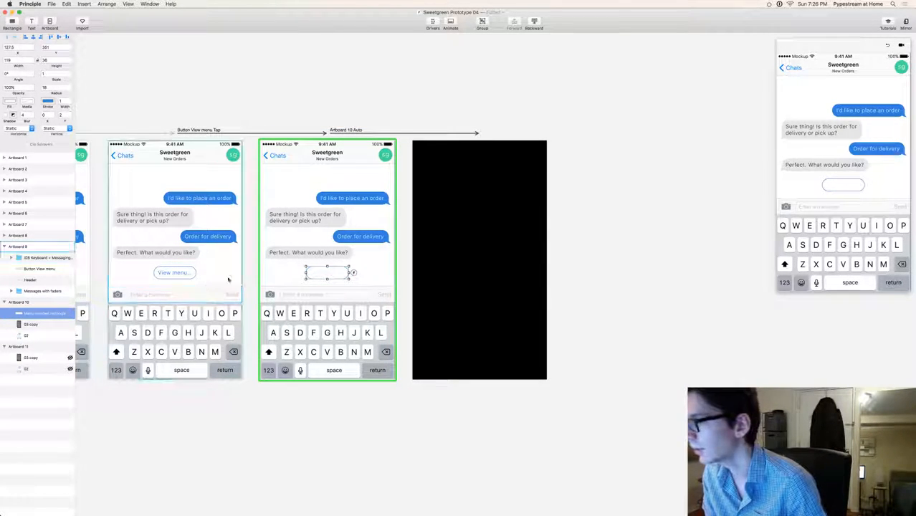
pyautogui.click(466, 174)
pyautogui.press('super+v')
pyautogui.click(619, 266)
pyautogui.click(494, 274)
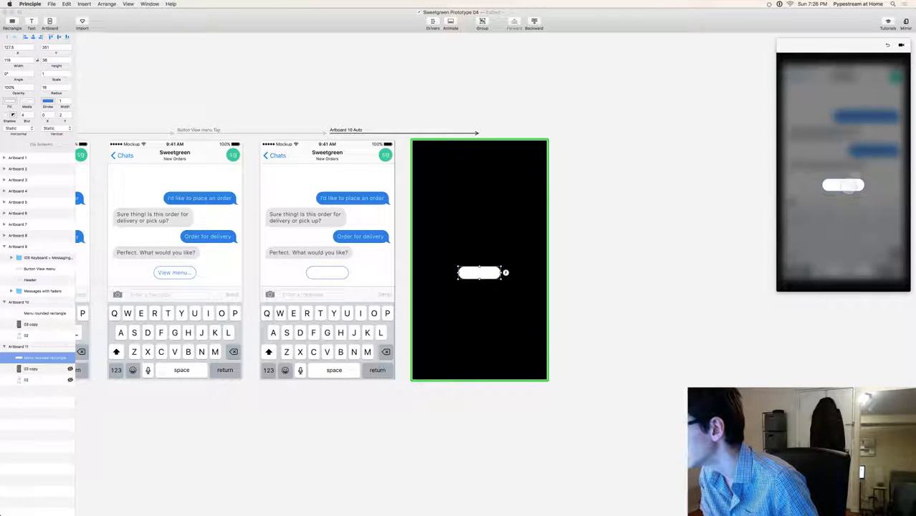
pyautogui.click(527, 205)
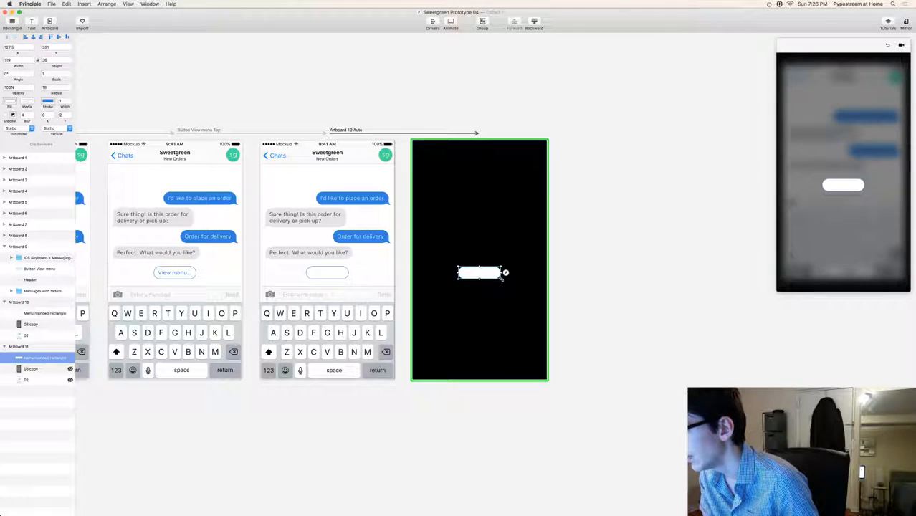
# Step: Enlarge the Menu rounded rectangle in Artboard 11 to about 371 × 153, keeping it centred on its original spot
pyautogui.moveTo(502, 278); pyautogui.dragTo(545, 301)
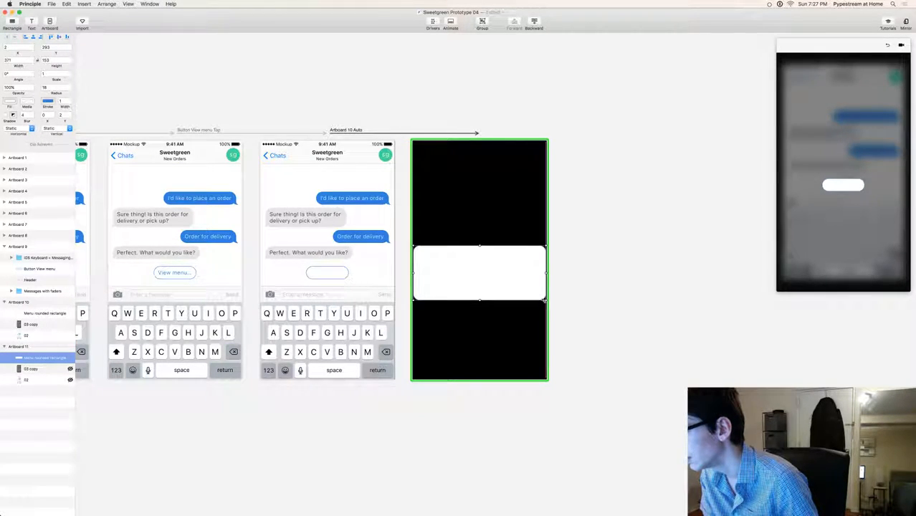
pyautogui.click(610, 284)
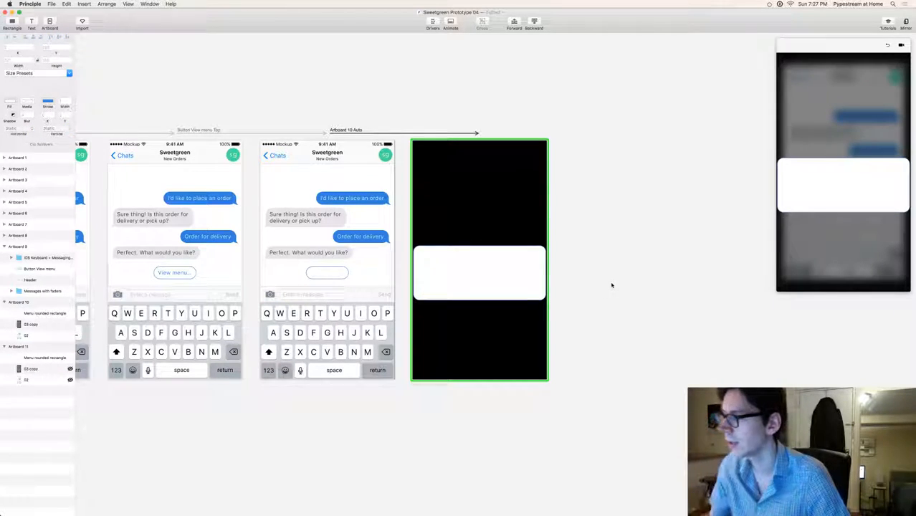
pyautogui.click(534, 264)
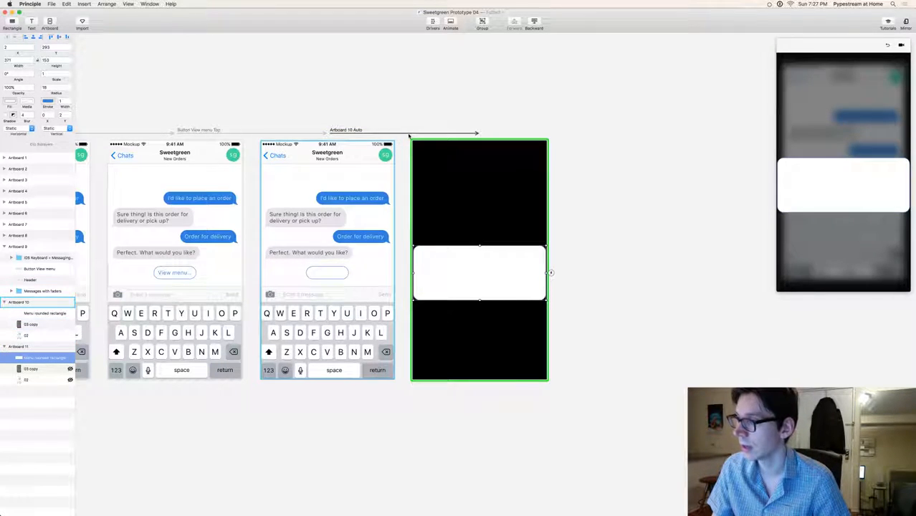
pyautogui.click(608, 258)
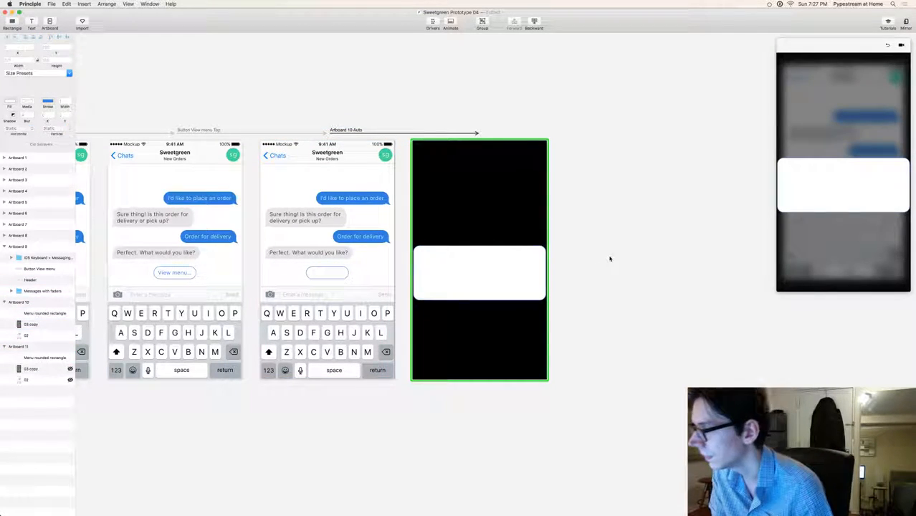
# Step: Set the stroke colour of the enlarged Menu rounded rectangle in Artboard 11 to white
pyautogui.click(505, 262)
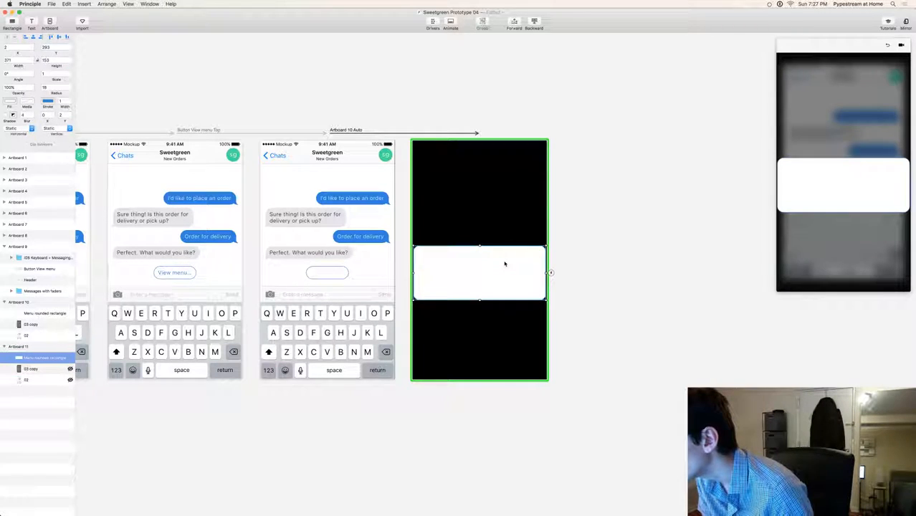
pyautogui.click(48, 102)
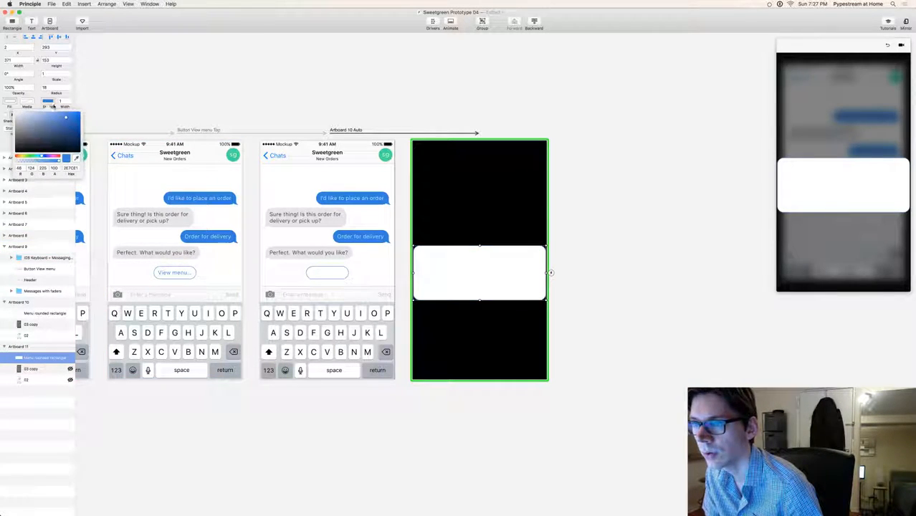
pyautogui.click(337, 89)
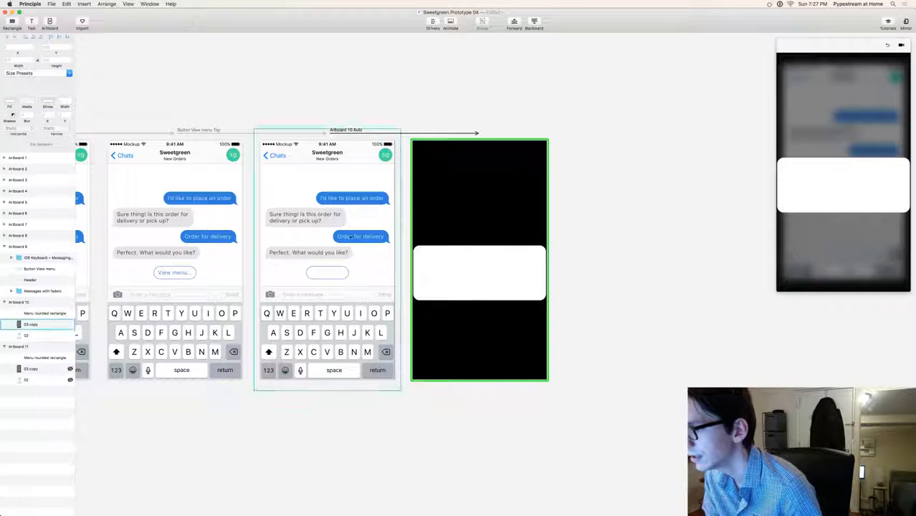
# Step: Stretch all property animations of the Artboard 10 Auto transition to 2 s
pyautogui.click(405, 134)
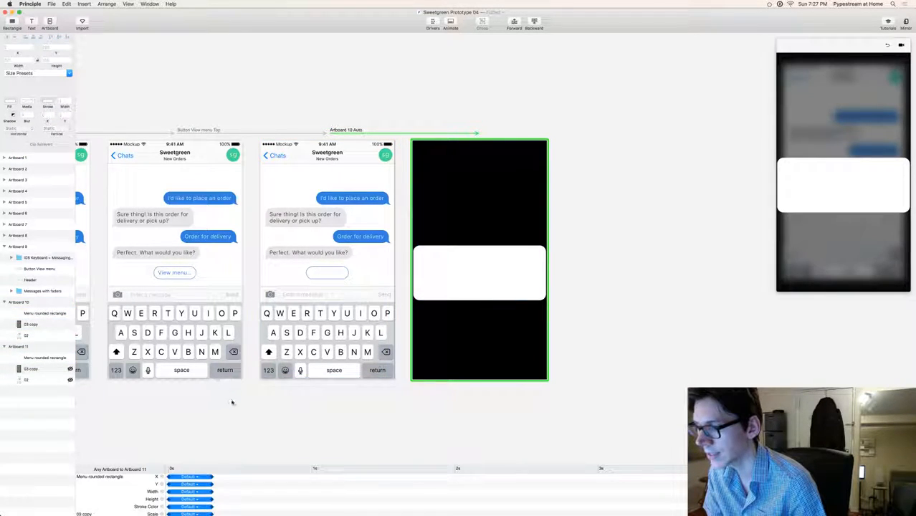
pyautogui.moveTo(259, 467); pyautogui.dragTo(264, 395)
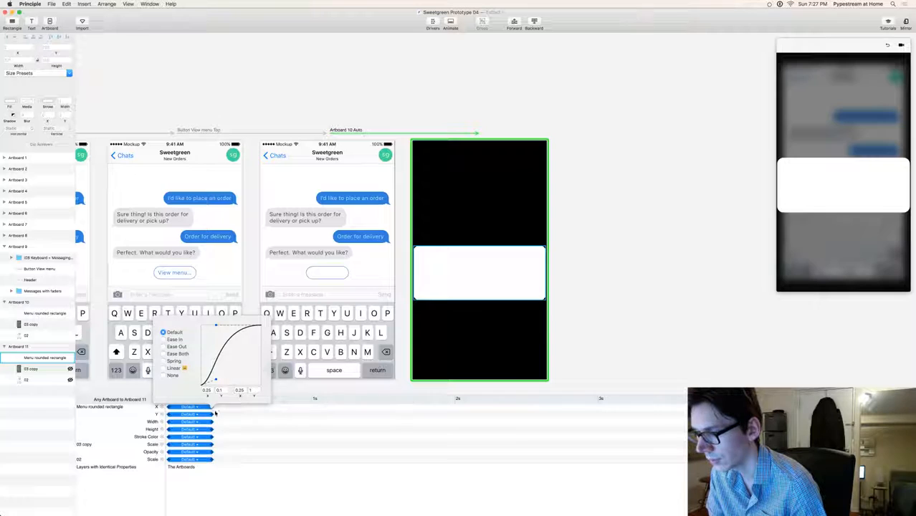
pyautogui.moveTo(254, 483); pyautogui.dragTo(212, 425)
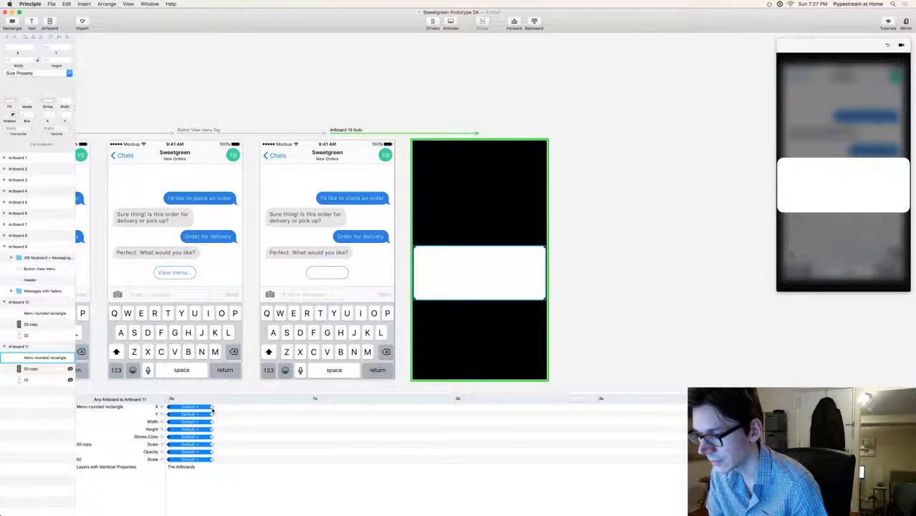
pyautogui.moveTo(367, 482); pyautogui.dragTo(151, 395)
pyautogui.moveTo(296, 484); pyautogui.dragTo(456, 414)
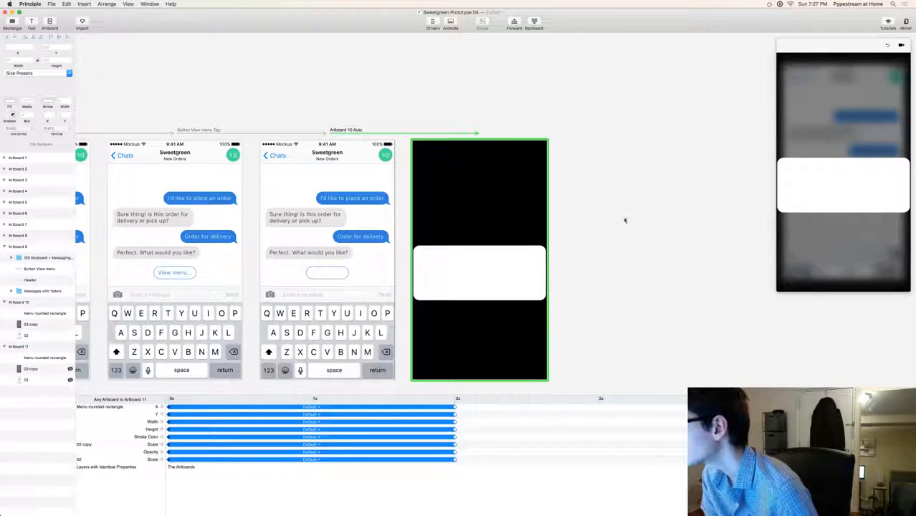
# Step: Preview the slowed menu expansion repeatedly, starting from Artboard 9 and tapping View menu each time
pyautogui.moveTo(156, 97); pyautogui.dragTo(259, 86)
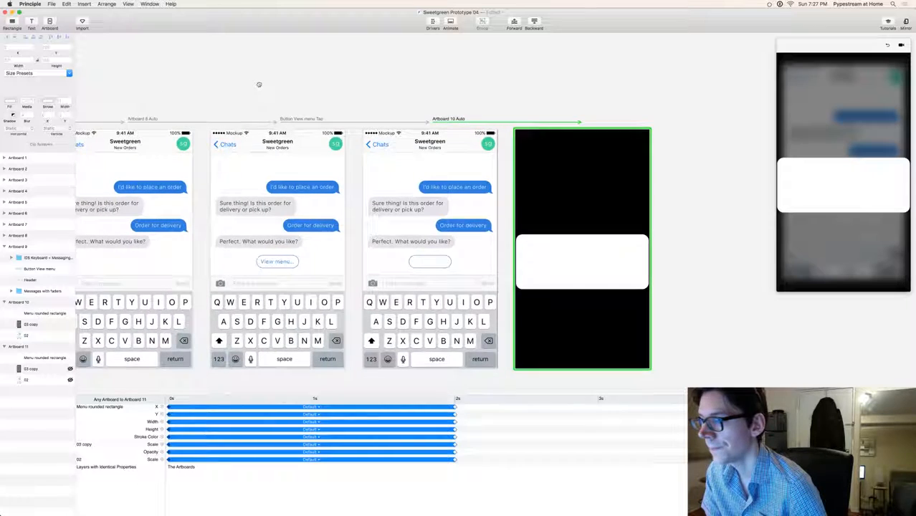
pyautogui.click(262, 180)
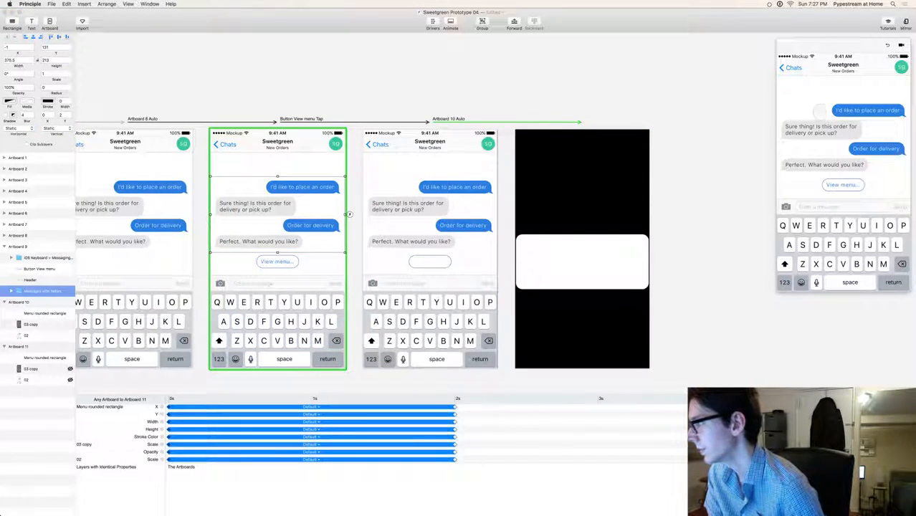
pyautogui.click(842, 184)
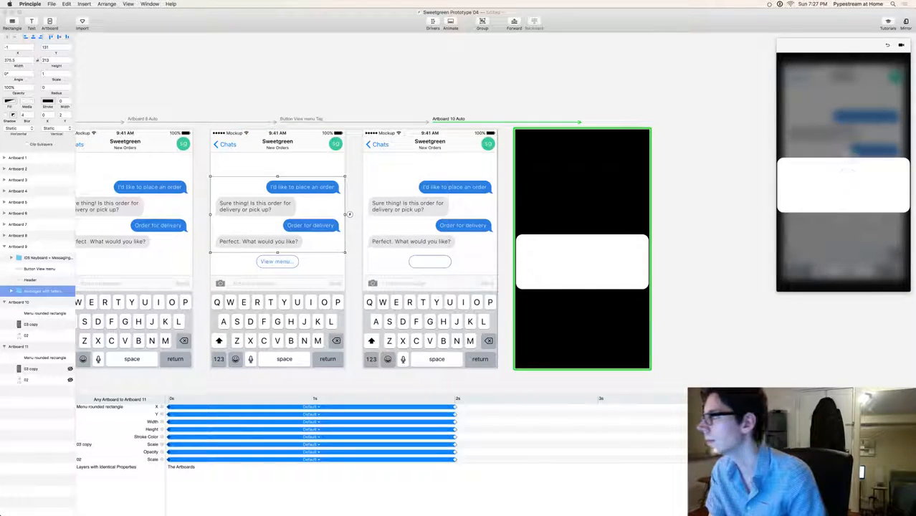
pyautogui.click(291, 162)
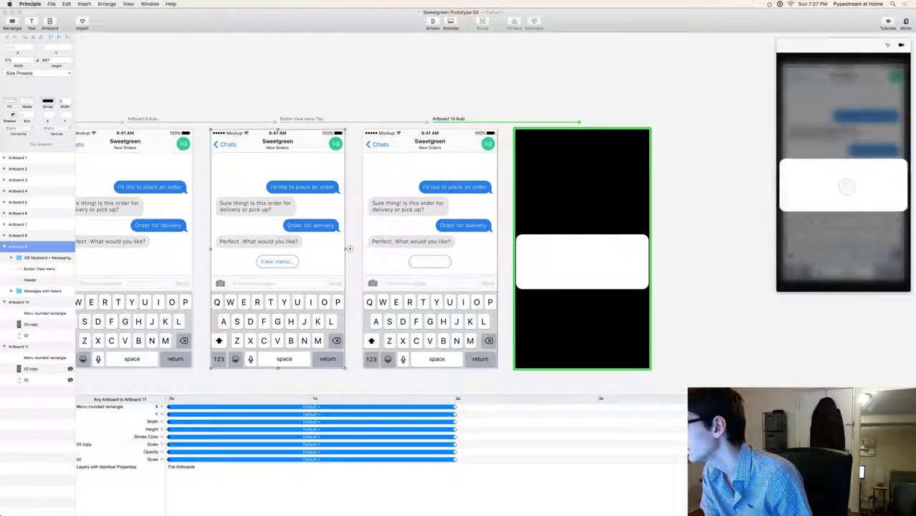
pyautogui.click(831, 185)
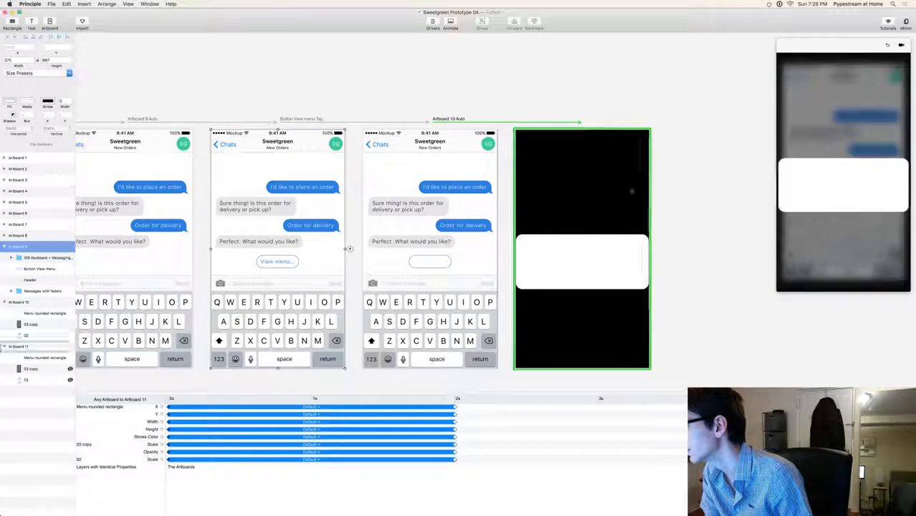
pyautogui.click(307, 172)
pyautogui.click(843, 185)
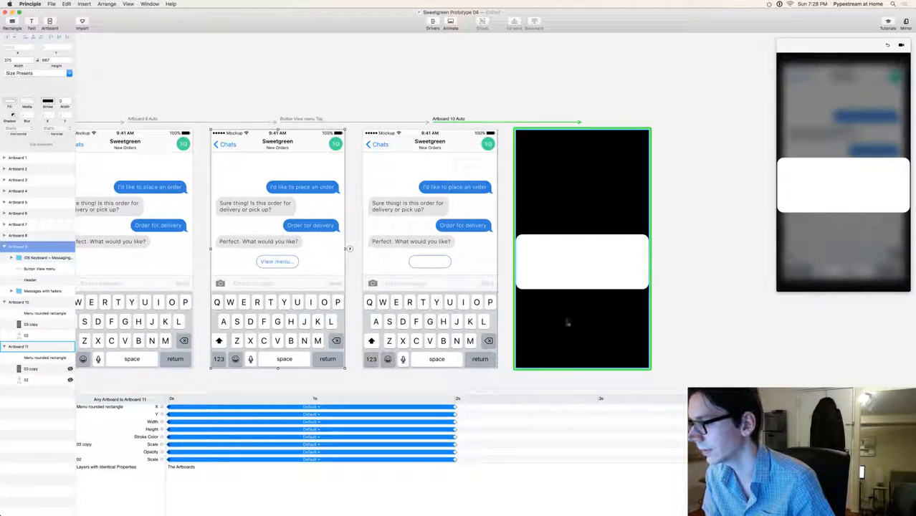
# Step: Shorten all property animations of the Artboard 10 Auto transition to about 0.3 s
pyautogui.click(582, 262)
pyautogui.moveTo(456, 407); pyautogui.dragTo(212, 410)
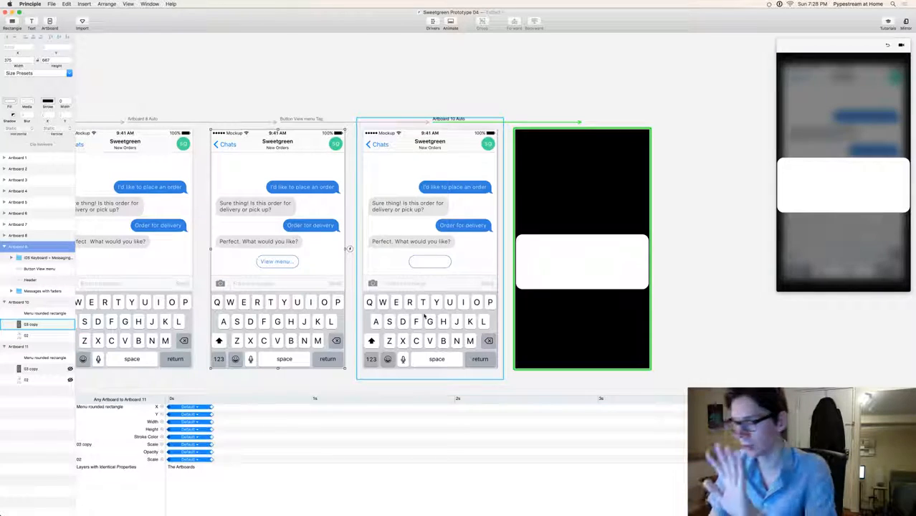
pyautogui.click(685, 272)
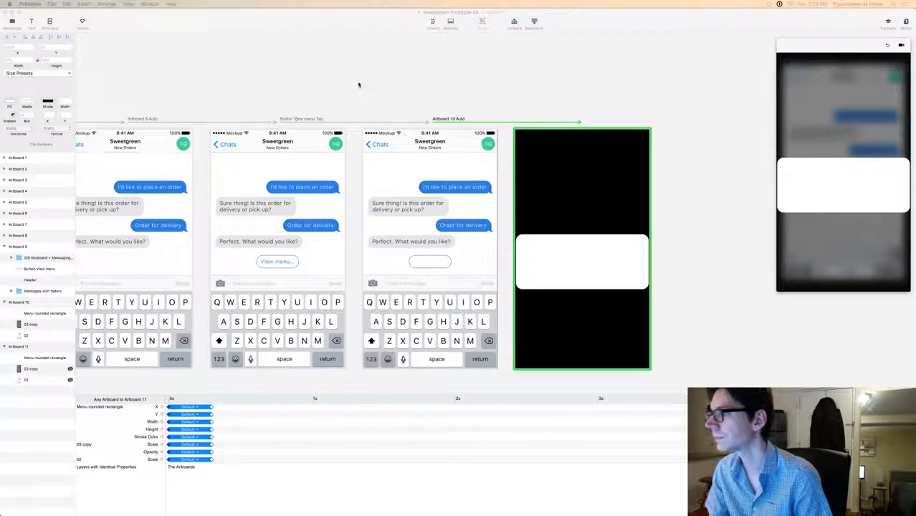
# Step: Save the Sweetgreen Prototype 04 document
pyautogui.click(496, 86)
pyautogui.moveTo(738, 191); pyautogui.dragTo(566, 145)
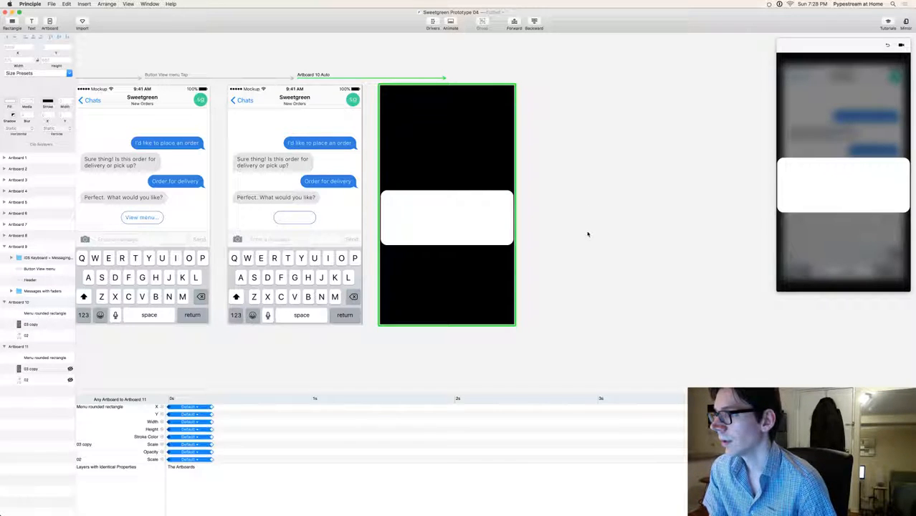
pyautogui.press('super+s')
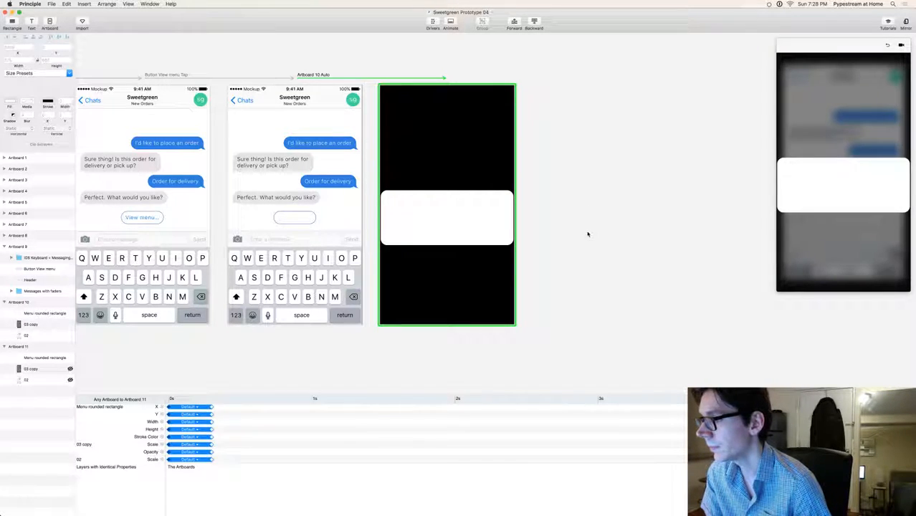
# Step: Replay the View menu transition from Artboard 9 in the preview to check the menu expansion at normal speed
pyautogui.moveTo(593, 215); pyautogui.dragTo(652, 219)
pyautogui.click(221, 127)
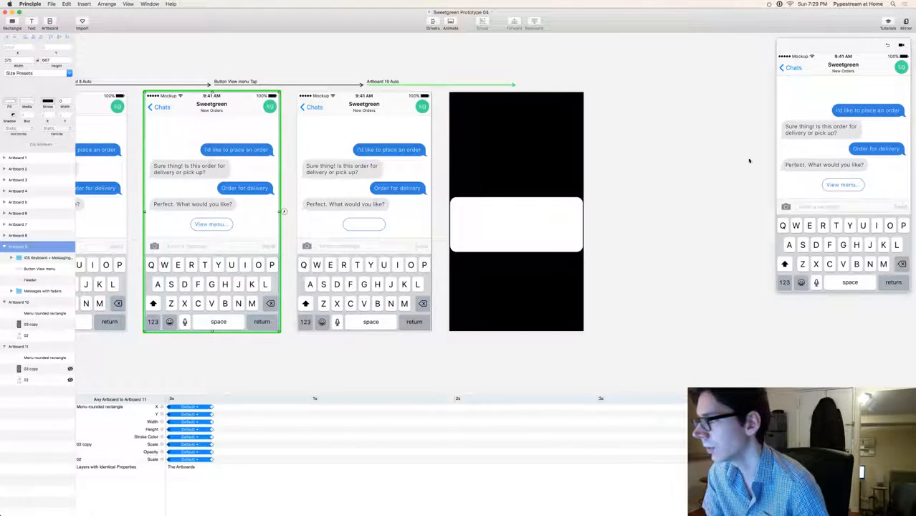
pyautogui.click(831, 184)
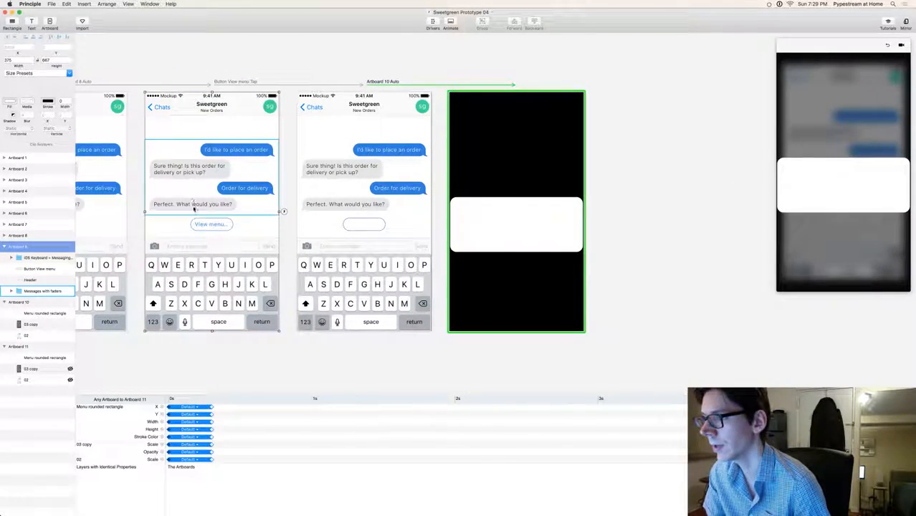
pyautogui.click(188, 229)
pyautogui.click(846, 186)
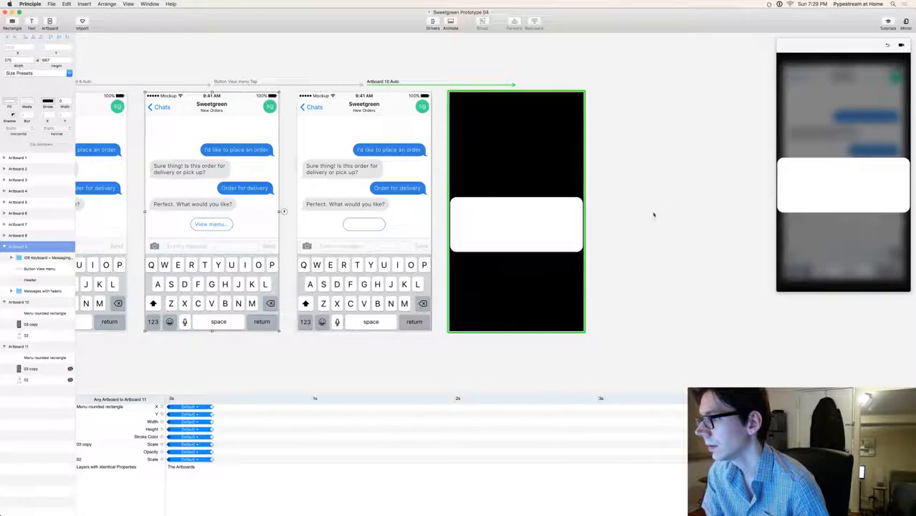
pyautogui.click(654, 210)
pyautogui.click(809, 188)
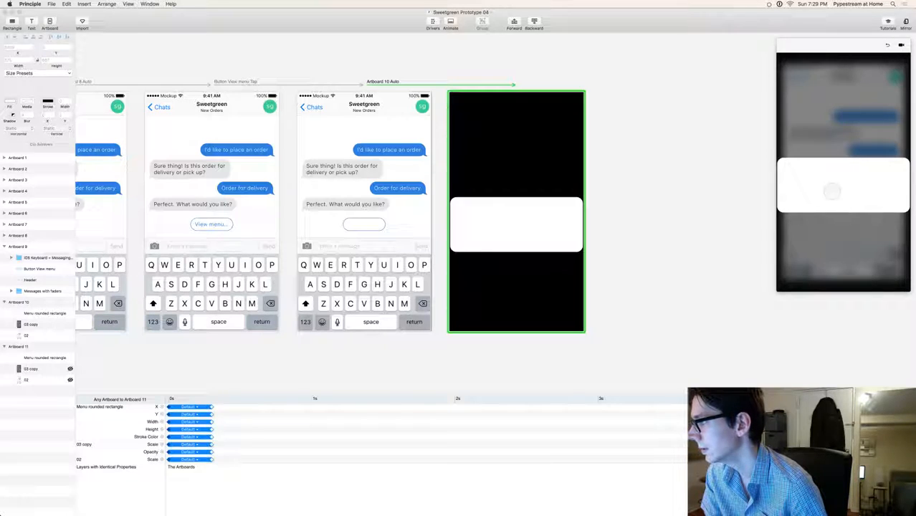
pyautogui.click(720, 180)
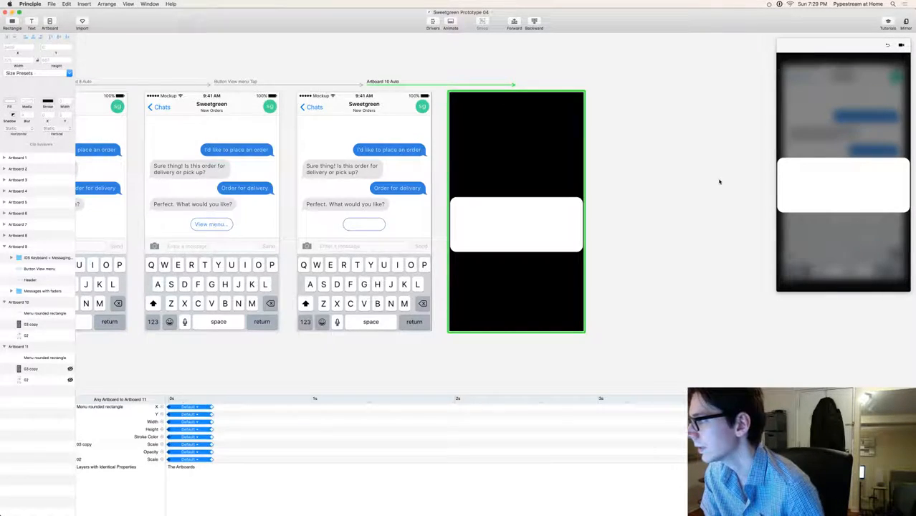
# Step: Switch to QuickTime Player, review the Kale Krate and Time Warner Cable reference recordings, and return to Principle
pyautogui.press('super+grave')
pyautogui.click(801, 317)
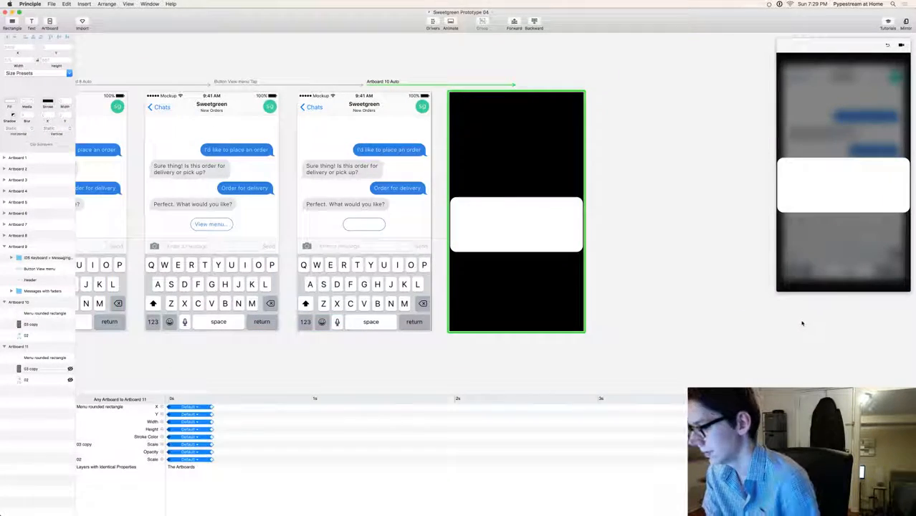
pyautogui.hotkey('ctrl', 'Right')
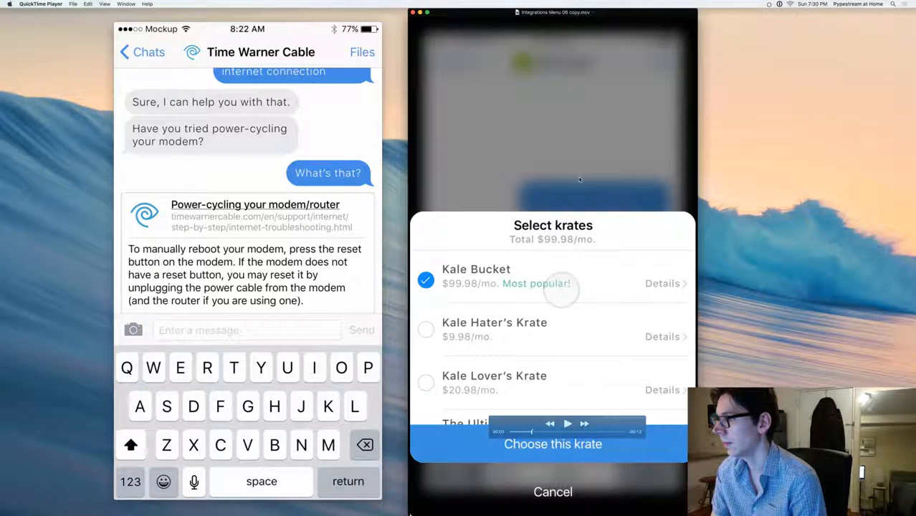
pyautogui.hscroll(-5, 581, 257)
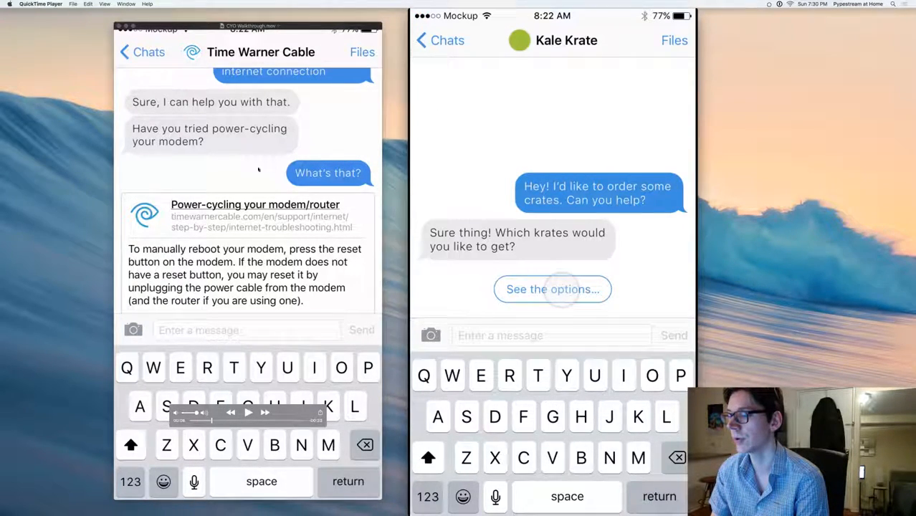
pyautogui.press('space')
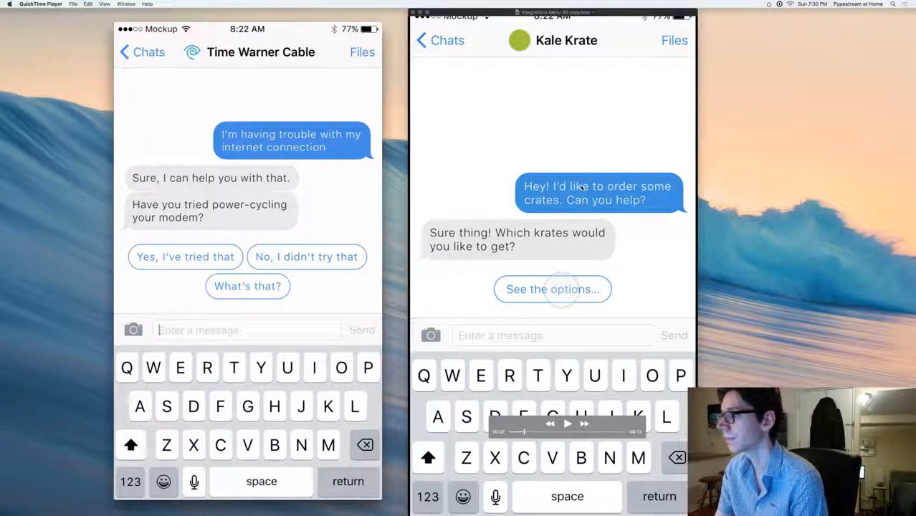
pyautogui.hotkey('ctrl', 'Left')
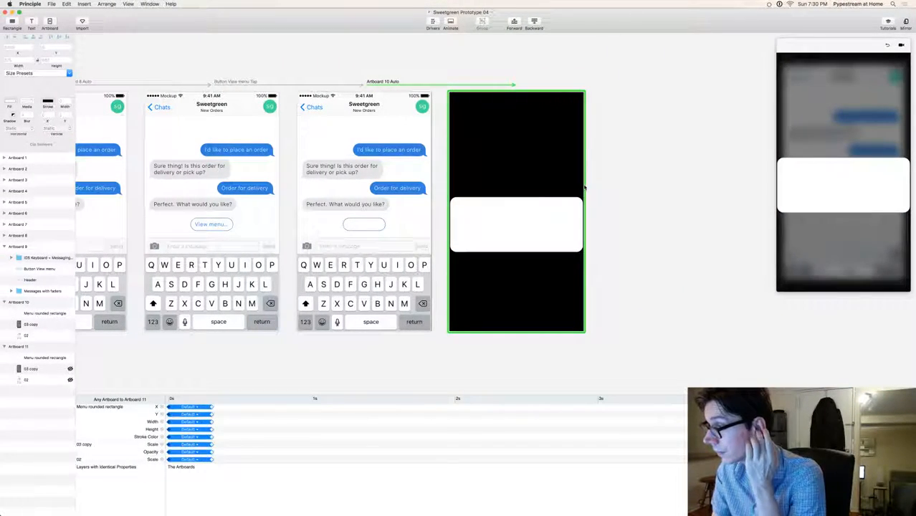
# Step: Check the Menu rounded rectangle in Artboard 11 against the Integrations Menu 06 copy reference prototype
pyautogui.click(552, 231)
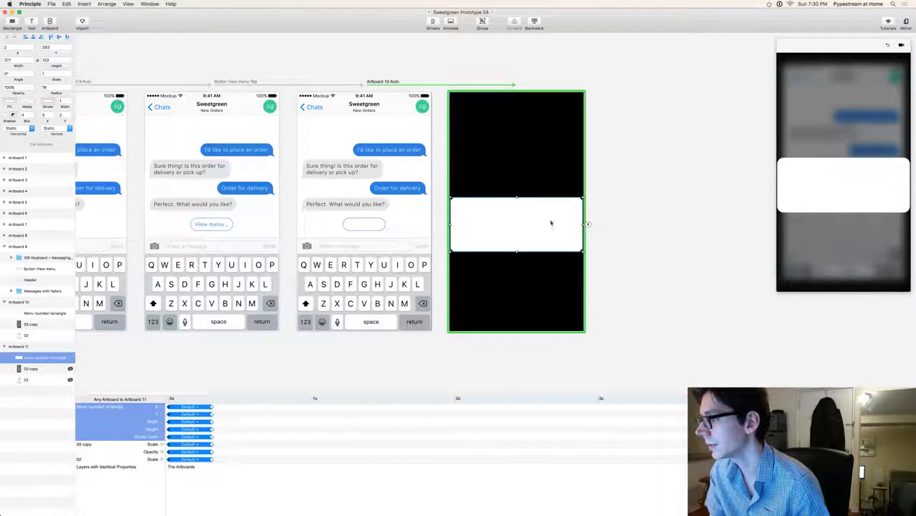
pyautogui.click(649, 251)
pyautogui.press('super+grave')
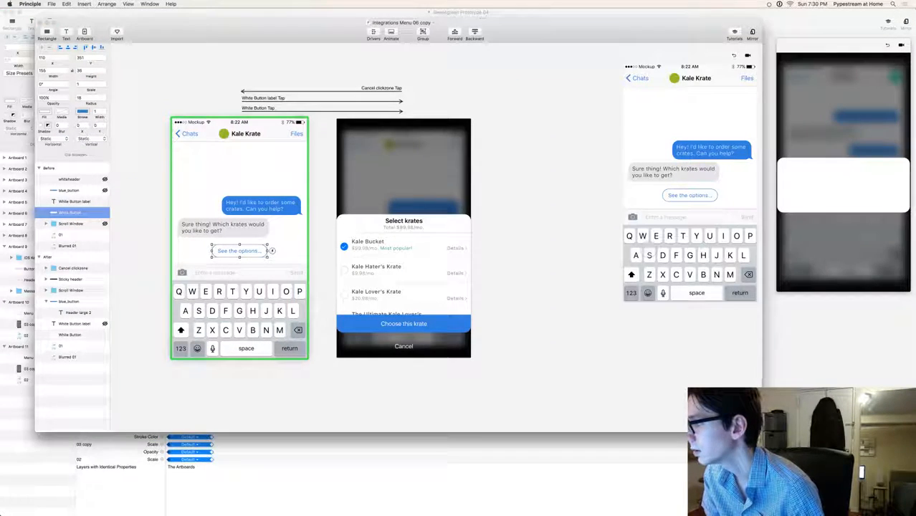
pyautogui.press('super+grave')
# Step: Switch to Finder and delete Chats footer Copy.png from the Exports folder
pyautogui.press('super+Tab')
pyautogui.press('super+Tab')
pyautogui.press('super+Tab')
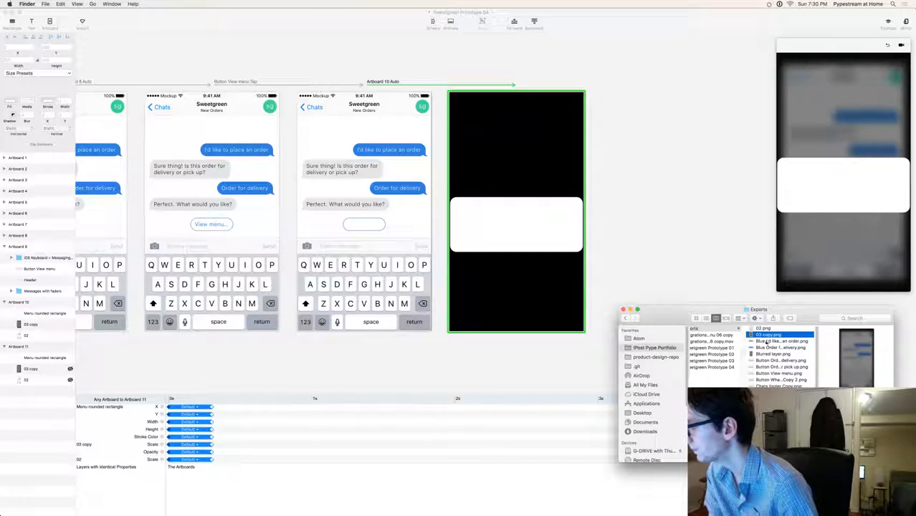
pyautogui.moveTo(798, 305); pyautogui.dragTo(727, 295)
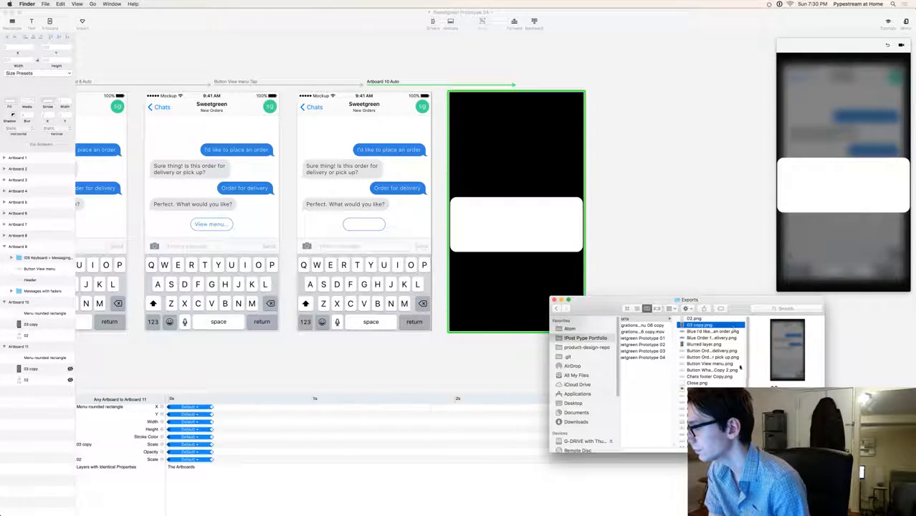
pyautogui.click(723, 377)
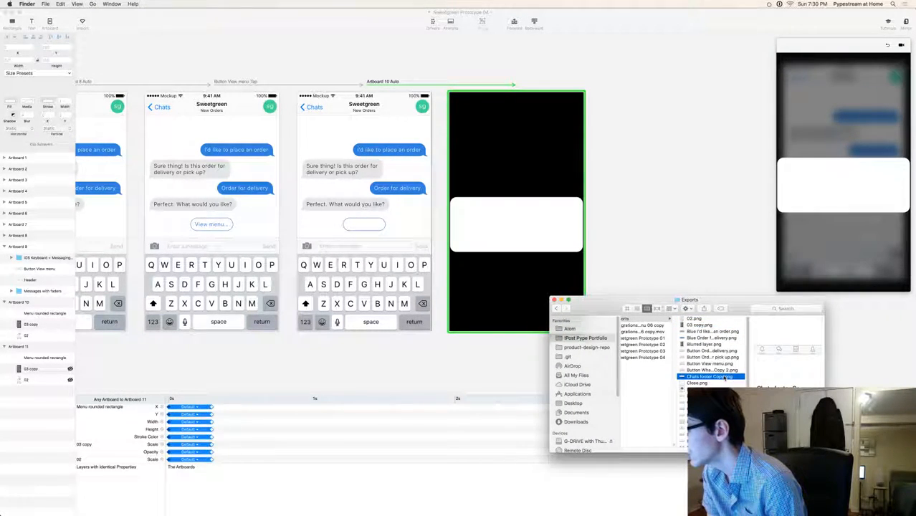
pyautogui.press('super+BackSpace')
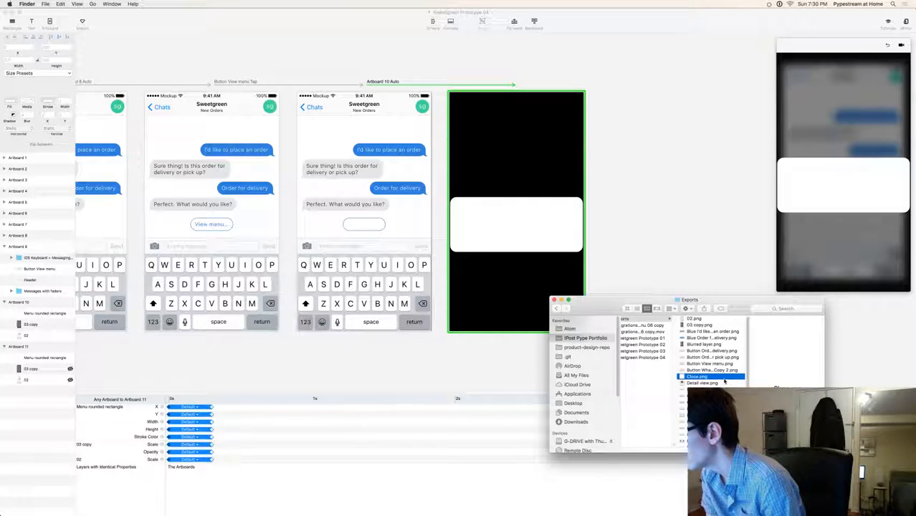
# Step: Place Close.png from the Exports folder near the bottom centre of Artboard 11 and set its scale to 0.5
pyautogui.scroll(-2, 716, 376)
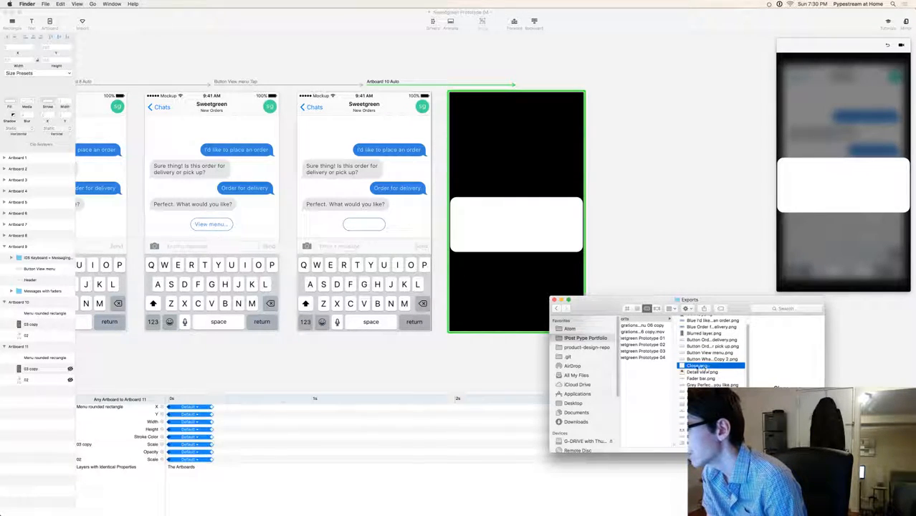
pyautogui.moveTo(644, 363); pyautogui.dragTo(534, 316)
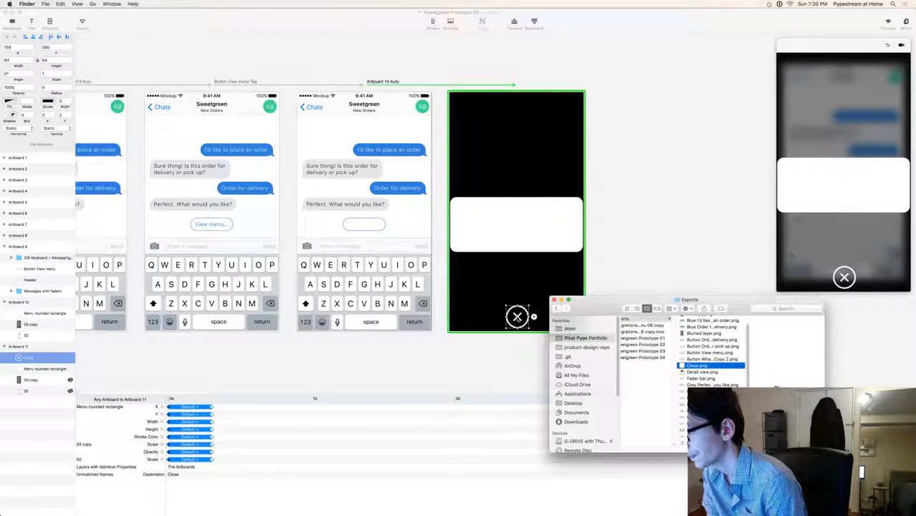
pyautogui.click(522, 356)
pyautogui.click(517, 318)
pyautogui.doubleClick(51, 74)
pyautogui.write('.5')
pyautogui.press('Return')
pyautogui.click(673, 312)
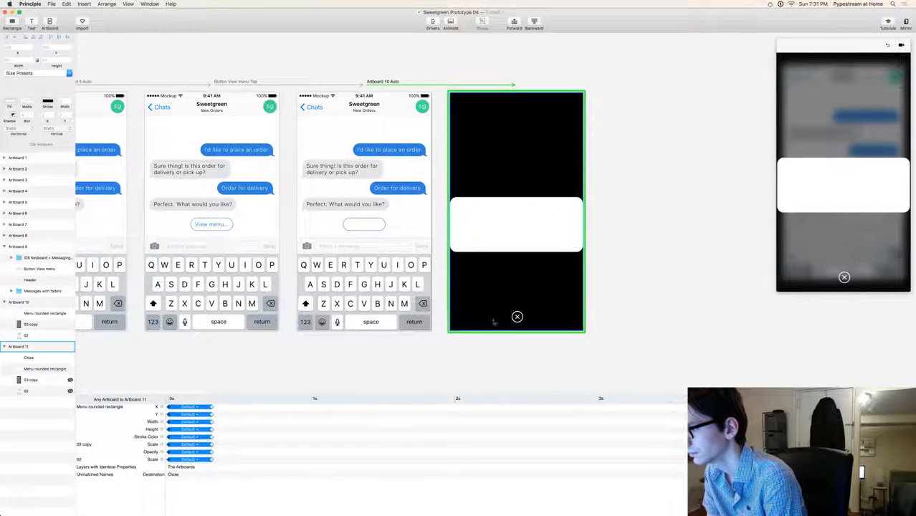
pyautogui.moveTo(517, 317); pyautogui.dragTo(517, 317)
pyautogui.click(527, 360)
# Step: Switch to Sketch and inspect the position and size of the close icon in artboard 03
pyautogui.press('super+Tab')
pyautogui.press('super+Tab')
pyautogui.press('super+Tab')
pyautogui.press('super+Tab')
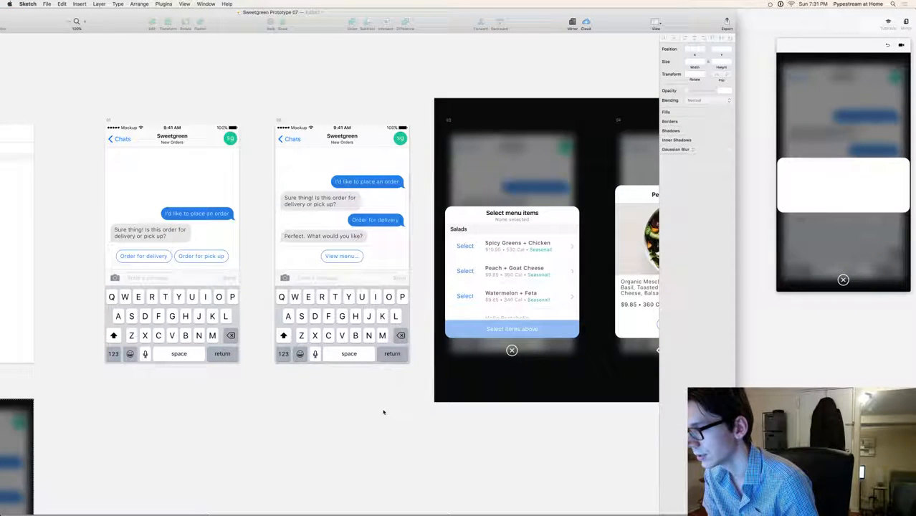
pyautogui.hscroll(5, 532, 436)
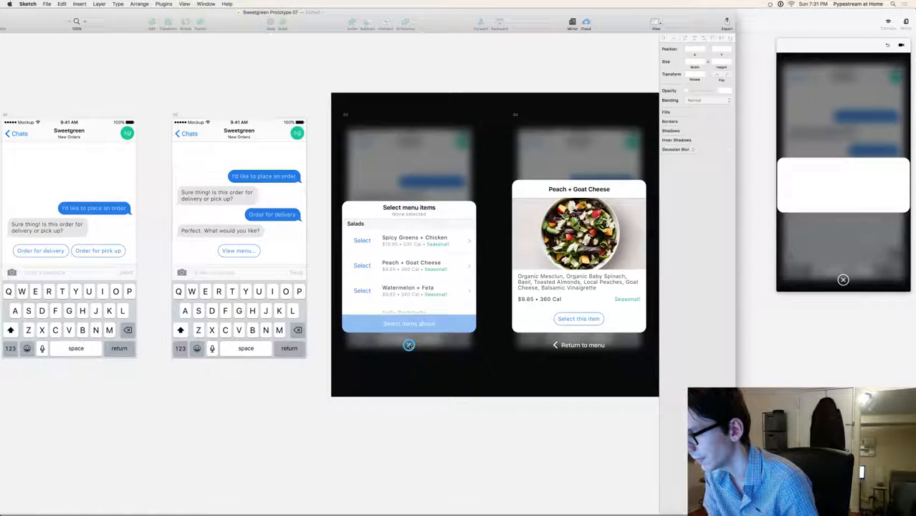
pyautogui.click(409, 345)
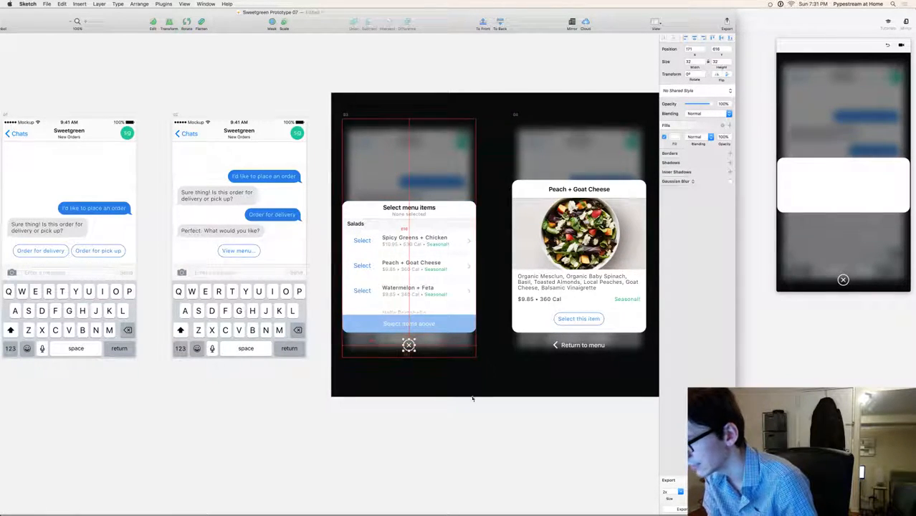
pyautogui.click(485, 438)
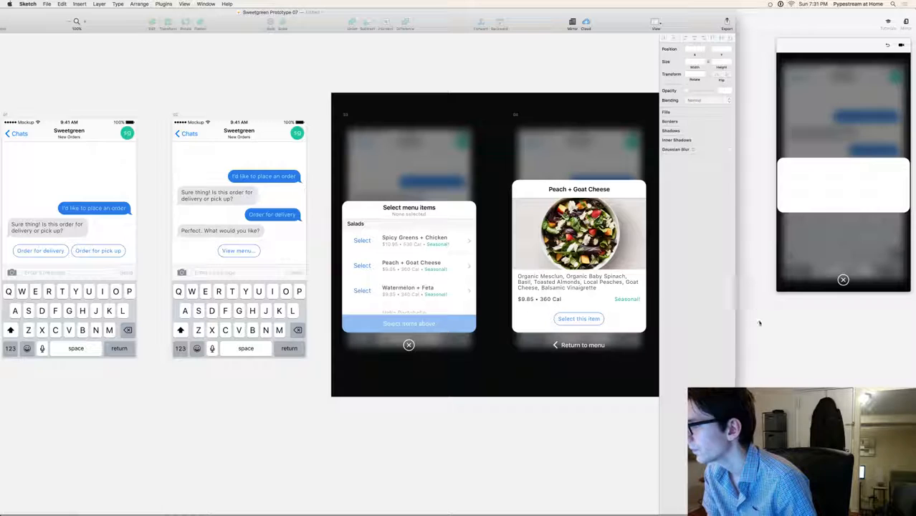
# Step: Compare the close icon placement in Principle's Artboard 11 with the Sketch menu artboards, and return to Principle
pyautogui.press('super+Tab')
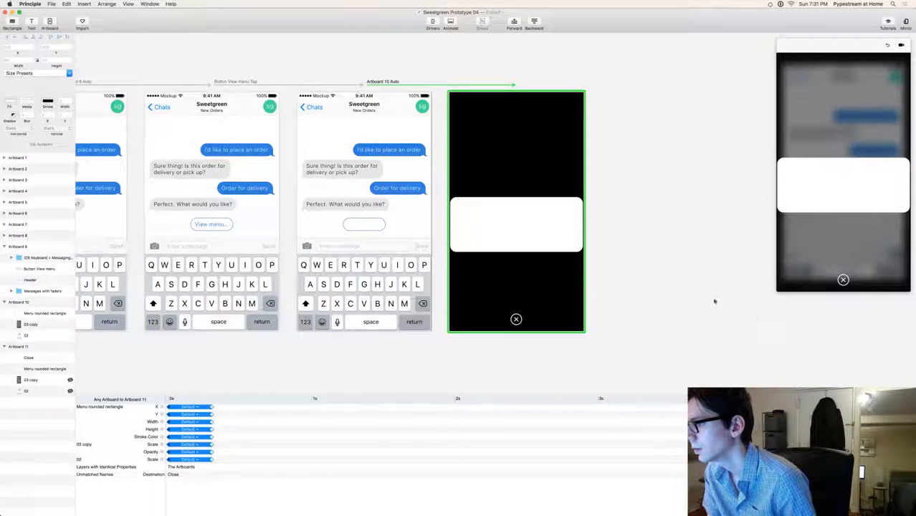
pyautogui.press('super+Tab')
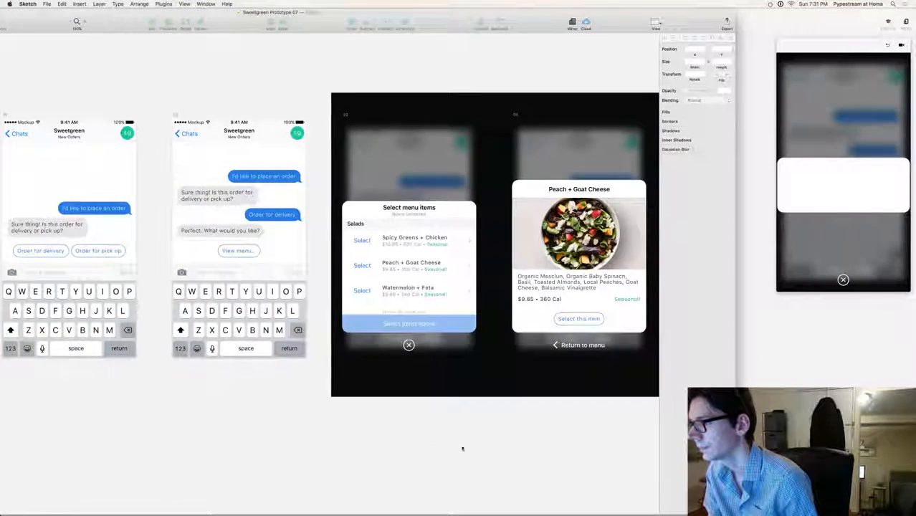
pyautogui.hscroll(4, 380, 357)
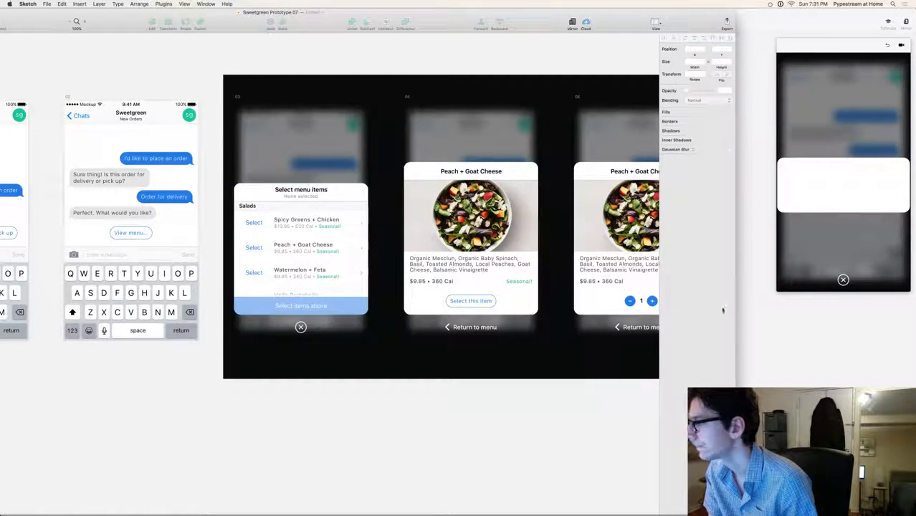
pyautogui.moveTo(542, 402)
pyautogui.mouseDown()
pyautogui.moveTo(458, 405)
pyautogui.moveTo(635, 399)
pyautogui.mouseUp()
pyautogui.press('super+Tab')
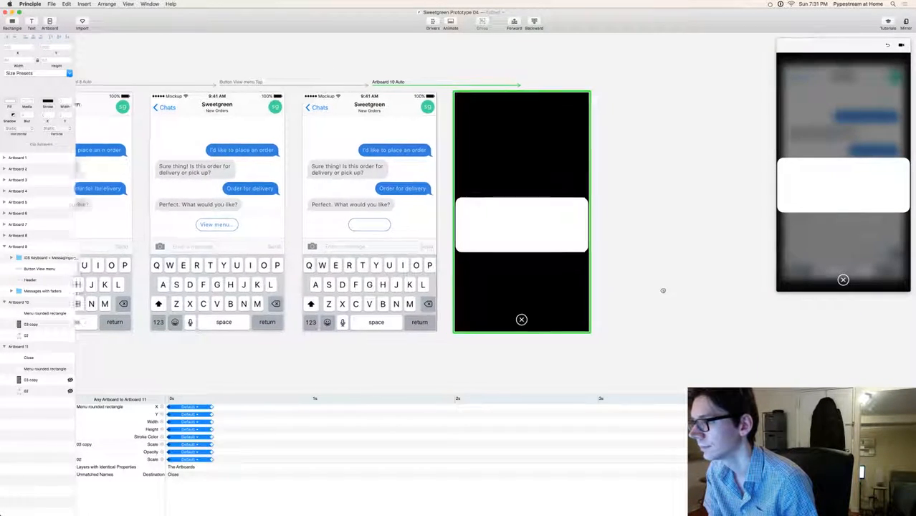
pyautogui.press('super+Tab')
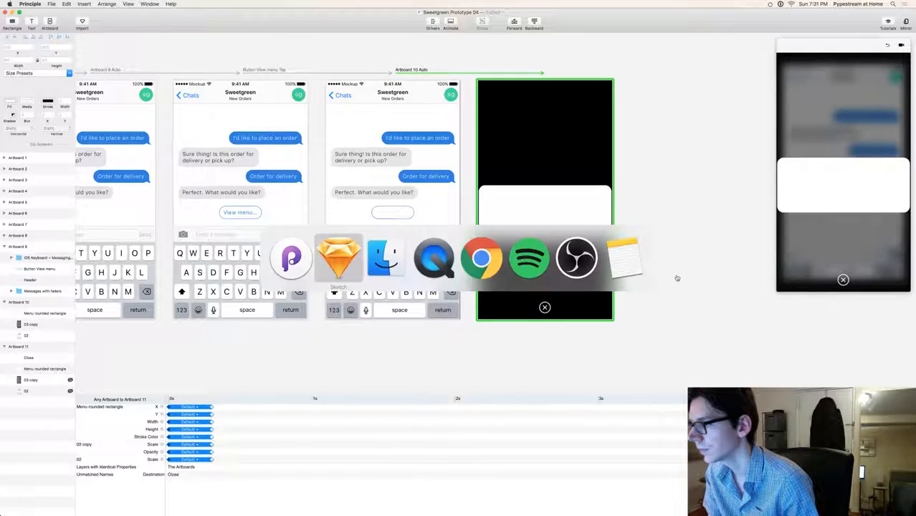
pyautogui.press('super+Tab')
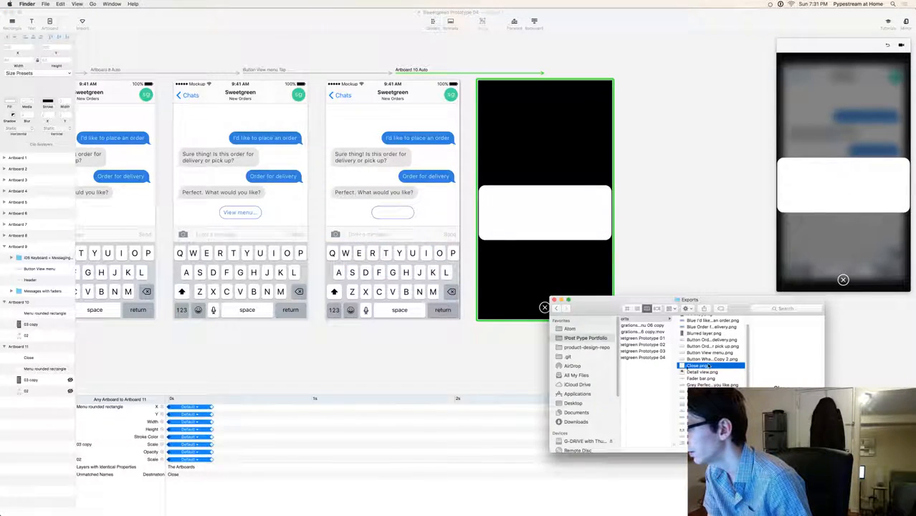
pyautogui.press('super+Tab')
# Step: Nudge the Close icon in Artboard 11 vertically to Y 609
pyautogui.click(546, 308)
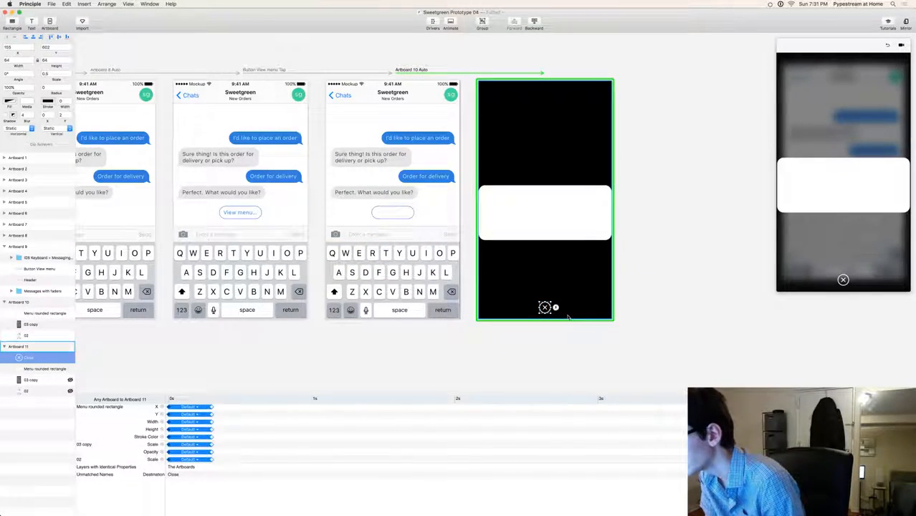
pyautogui.press('super+plus')
pyautogui.press('super+plus')
pyautogui.press('super+plus')
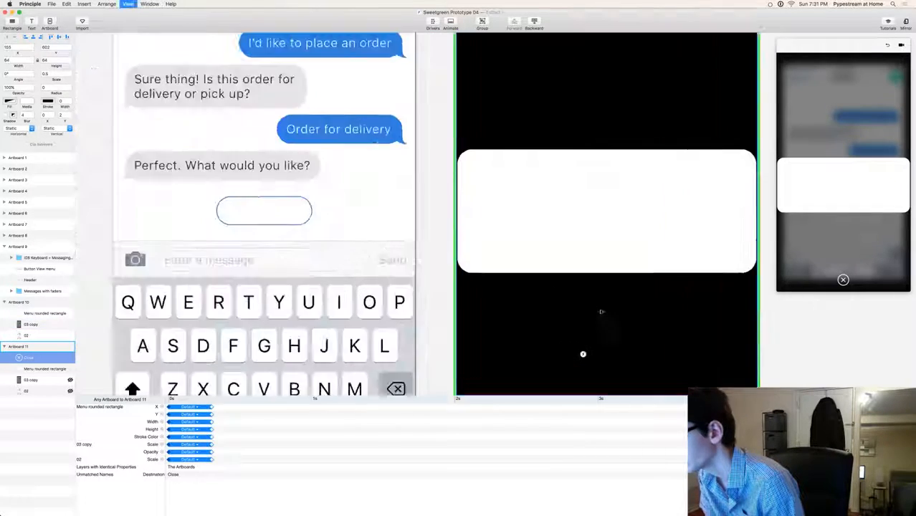
pyautogui.scroll(-10, 711, 323)
pyautogui.scroll(4, 713, 326)
pyautogui.moveTo(713, 326); pyautogui.dragTo(410, 310)
pyautogui.press('Down')
pyautogui.press('Down')
pyautogui.press('Down')
pyautogui.press('Down')
pyautogui.press('Down')
pyautogui.press('Down')
pyautogui.press('Down')
pyautogui.press('Down')
pyautogui.press('Down')
pyautogui.press('Down')
pyautogui.press('Down')
pyautogui.press('Down')
pyautogui.press('Down')
pyautogui.press('Down')
pyautogui.press('Down')
pyautogui.press('Down')
pyautogui.press('Down')
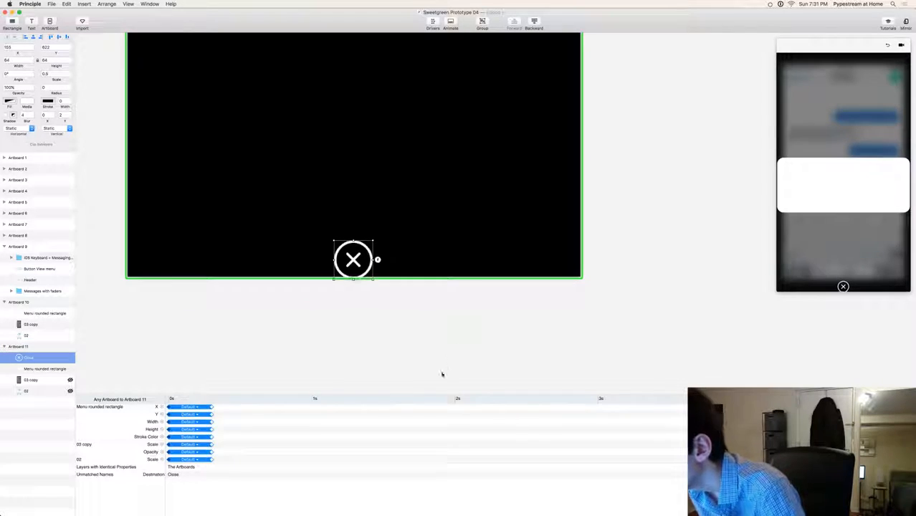
pyautogui.press('Up')
pyautogui.press('Up')
pyautogui.press('Up')
pyautogui.press('Up')
pyautogui.press('Up')
pyautogui.press('Up')
pyautogui.press('Up')
pyautogui.press('Up')
pyautogui.press('Up')
pyautogui.press('Up')
pyautogui.press('Up')
pyautogui.press('Up')
pyautogui.press('Up')
pyautogui.press('Up')
pyautogui.press('Up')
pyautogui.press('Up')
pyautogui.press('Up')
pyautogui.press('Up')
pyautogui.press('Up')
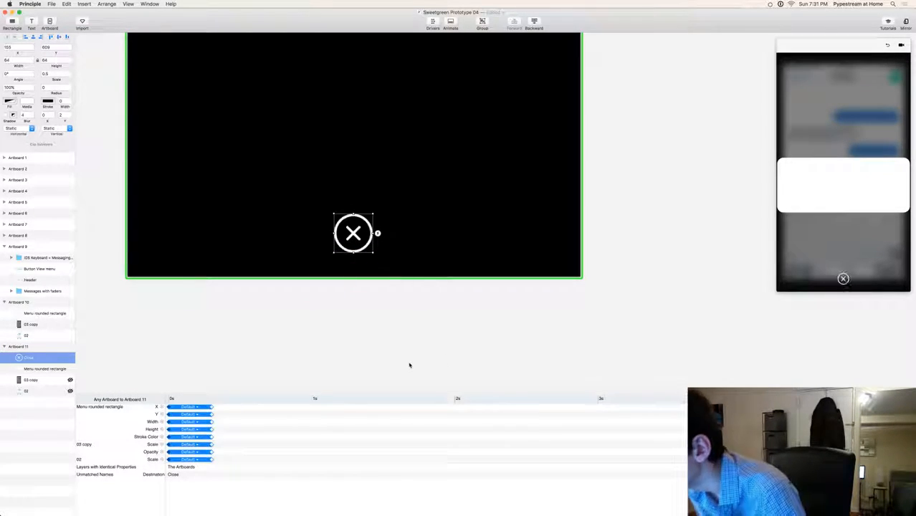
pyautogui.click(423, 319)
pyautogui.scroll(2, 466, 351)
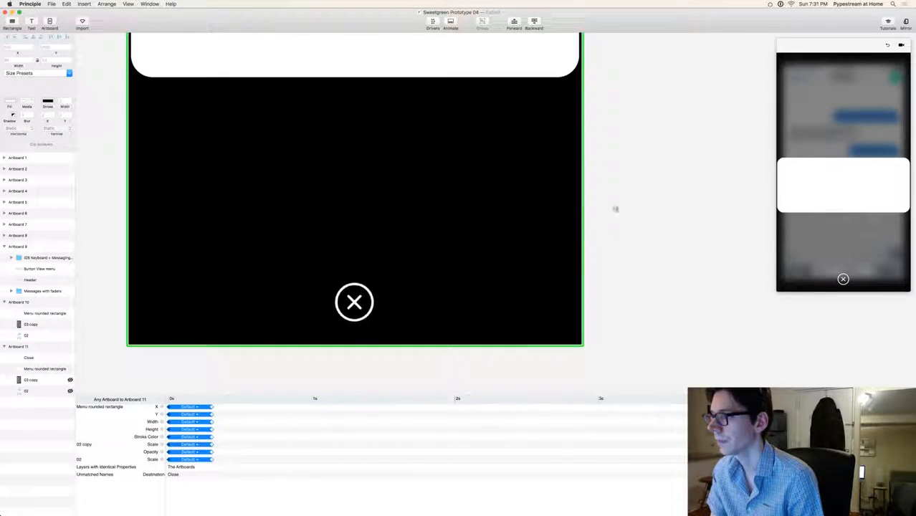
# Step: Stretch the Menu rounded rectangle in Artboard 11 downward to a height of 323 and move it up to Y 274
pyautogui.scroll(3, 631, 230)
pyautogui.click(421, 96)
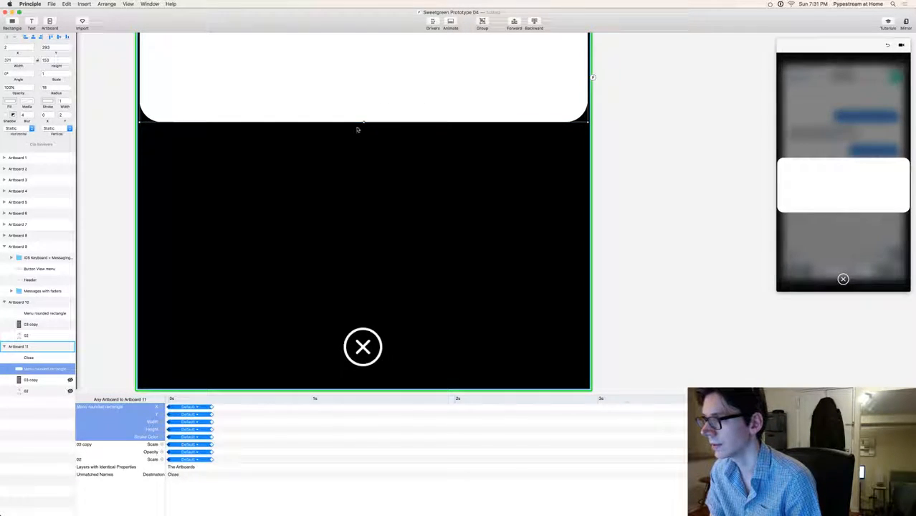
pyautogui.moveTo(364, 121); pyautogui.dragTo(376, 330)
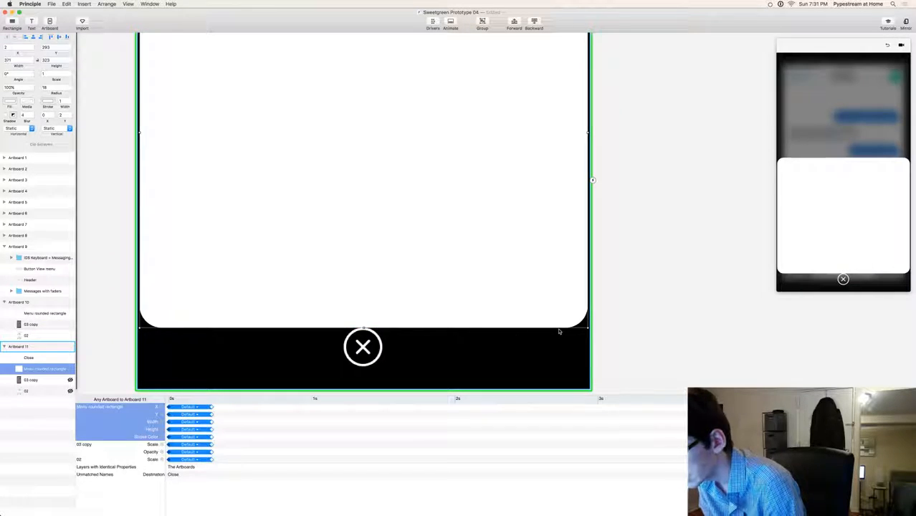
pyautogui.hotkey('shift', 'Up')
pyautogui.hotkey('shift', 'Up')
pyautogui.press('Down')
pyautogui.scroll(4, 632, 243)
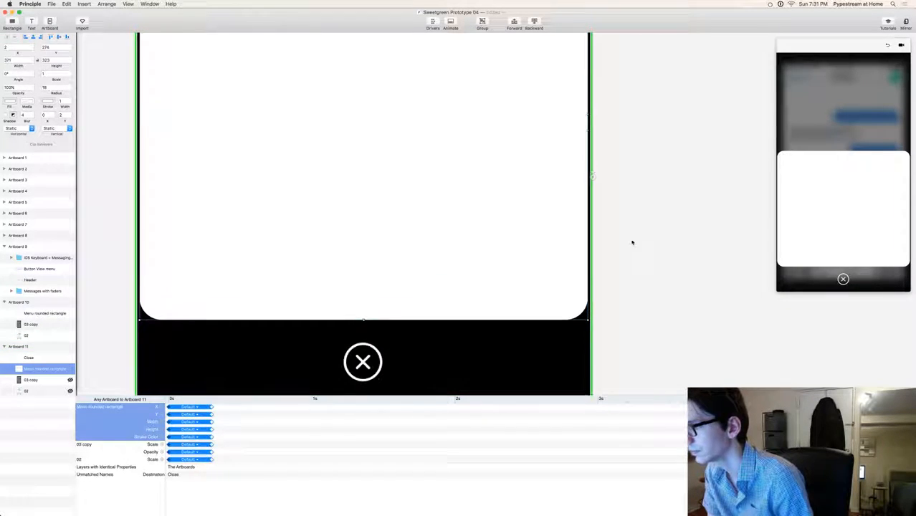
pyautogui.scroll(3, 632, 242)
pyautogui.click(837, 204)
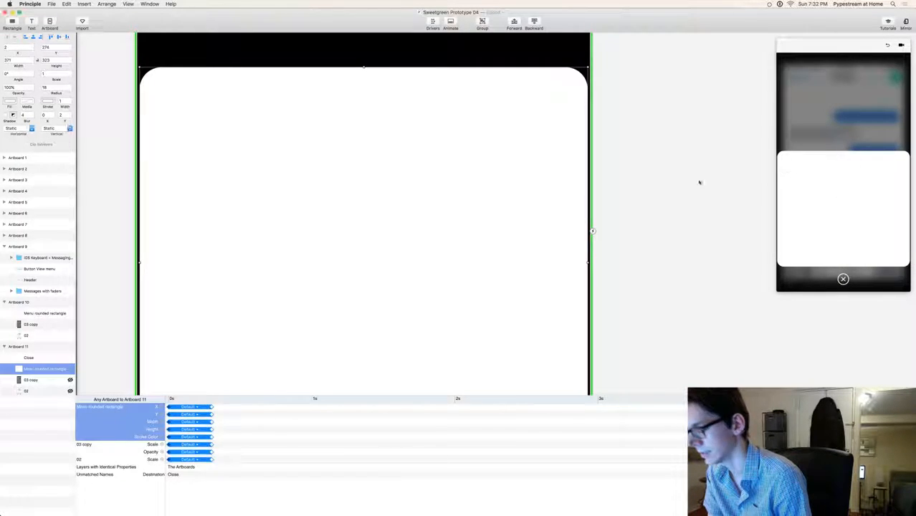
# Step: Lower the top edge of the Menu rounded rectangle to Y 292, giving it a height of 305
pyautogui.press('super+minus')
pyautogui.press('super+minus')
pyautogui.press('super+minus')
pyautogui.moveTo(456, 170)
pyautogui.mouseDown()
pyautogui.moveTo(454, 186)
pyautogui.moveTo(452, 152)
pyautogui.moveTo(456, 176)
pyautogui.mouseUp()
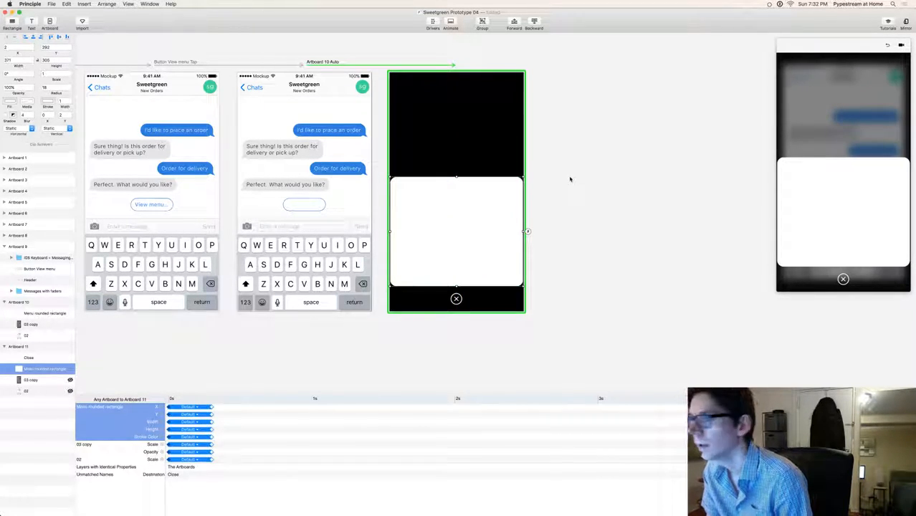
pyautogui.click(570, 179)
# Step: Switch to Sketch and group the layers of the Select menu items card in artboard 03
pyautogui.press('super+Tab')
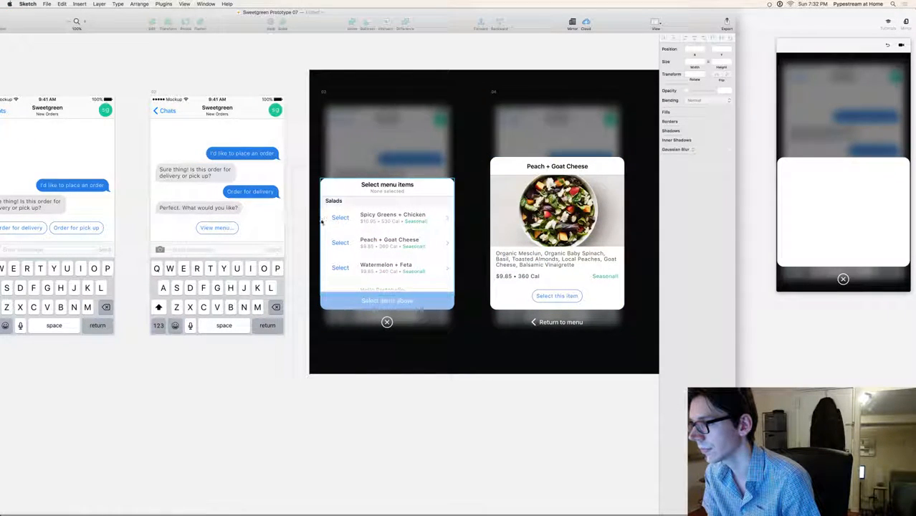
pyautogui.click(323, 223)
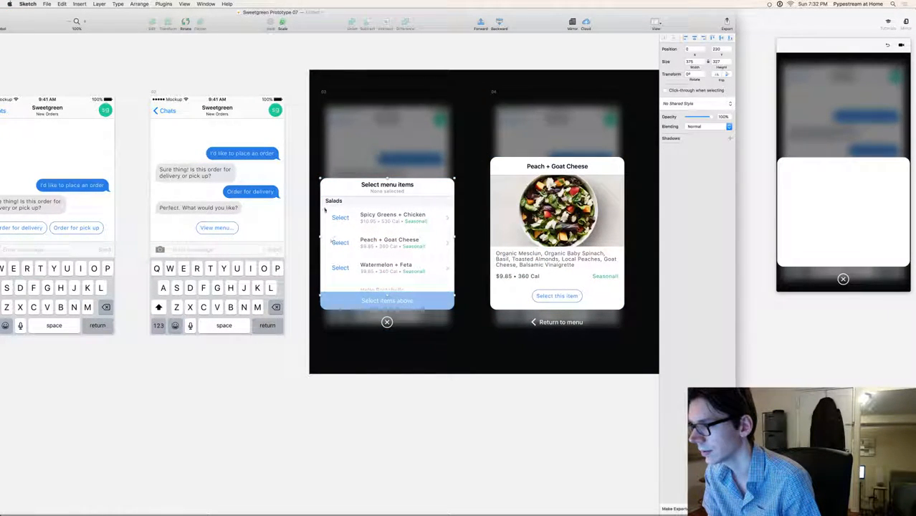
pyautogui.moveTo(308, 170); pyautogui.dragTo(458, 306)
pyautogui.press('super+g')
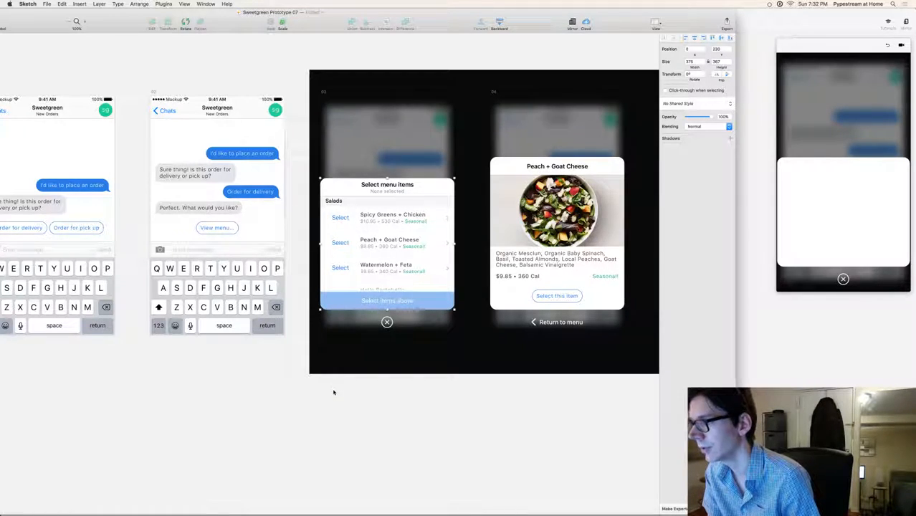
# Step: Return to Principle and set the width of the Menu rounded rectangle in Artboard 11 to 367
pyautogui.press('super+Tab')
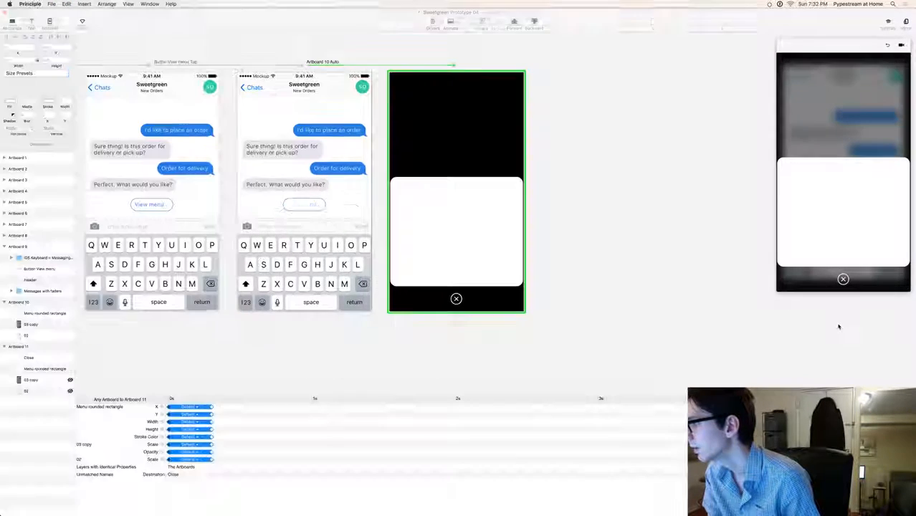
pyautogui.click(501, 215)
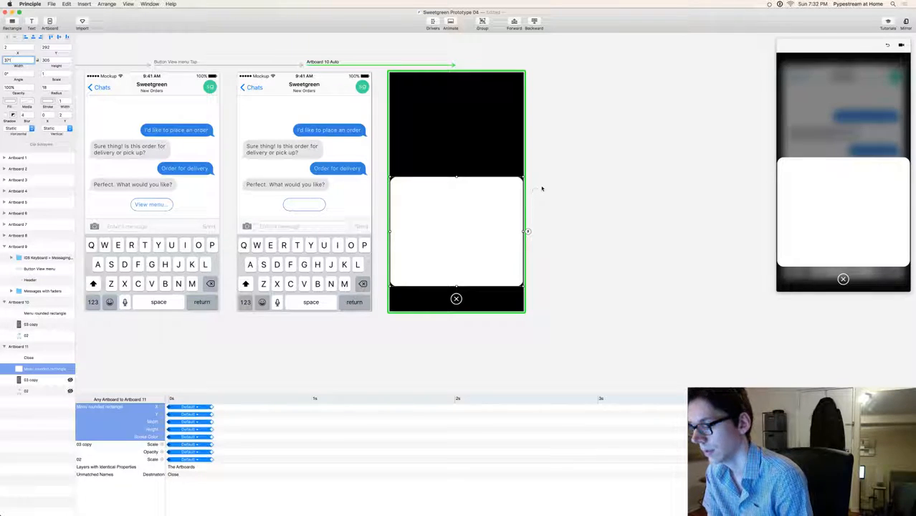
pyautogui.press('Down')
pyautogui.press('Down')
pyautogui.press('Down')
pyautogui.press('Down')
pyautogui.press('Down')
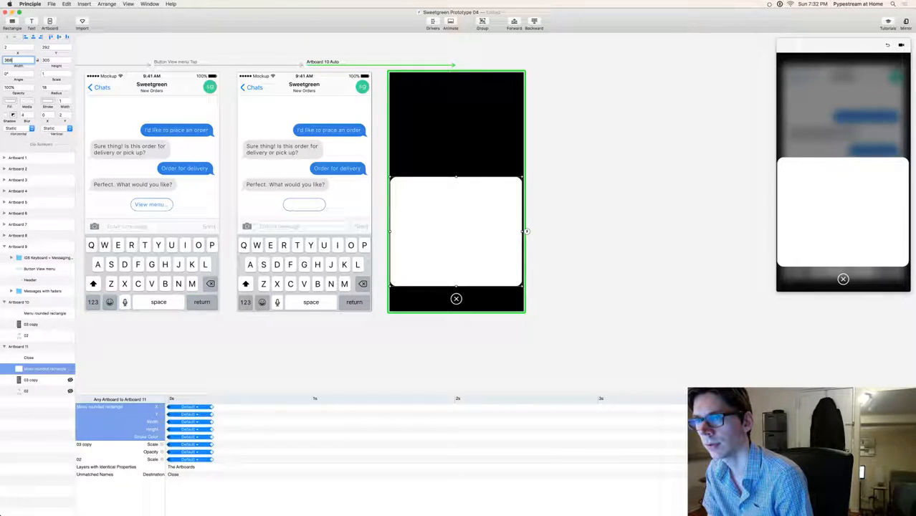
pyautogui.press('Up')
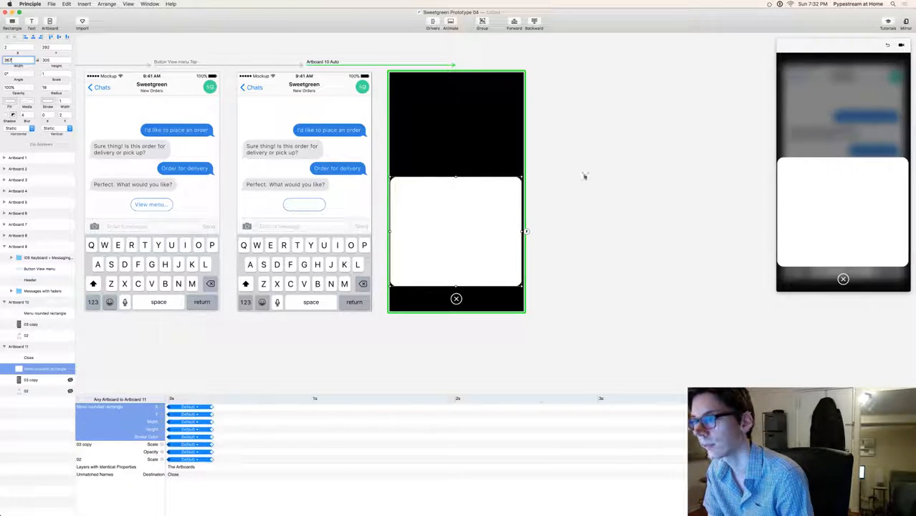
pyautogui.click(585, 176)
pyautogui.click(483, 230)
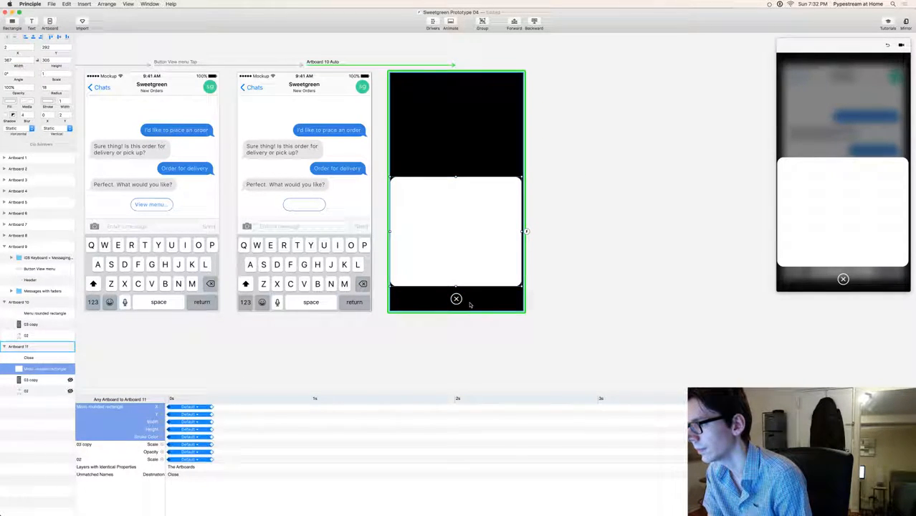
# Step: Undo the last width changes to the Menu rounded rectangle in Artboard 11
pyautogui.click(582, 264)
pyautogui.press('super+z')
pyautogui.press('super+z')
pyautogui.press('super+z')
pyautogui.press('super+z')
pyautogui.press('super+z')
pyautogui.press('super+z')
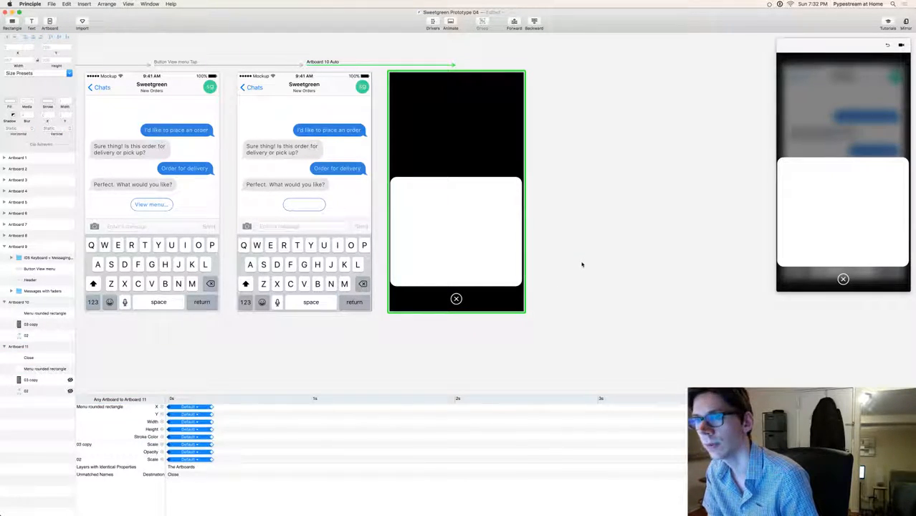
pyautogui.press('super+z')
pyautogui.press('super+z')
pyautogui.press('super+z')
pyautogui.press('super+z')
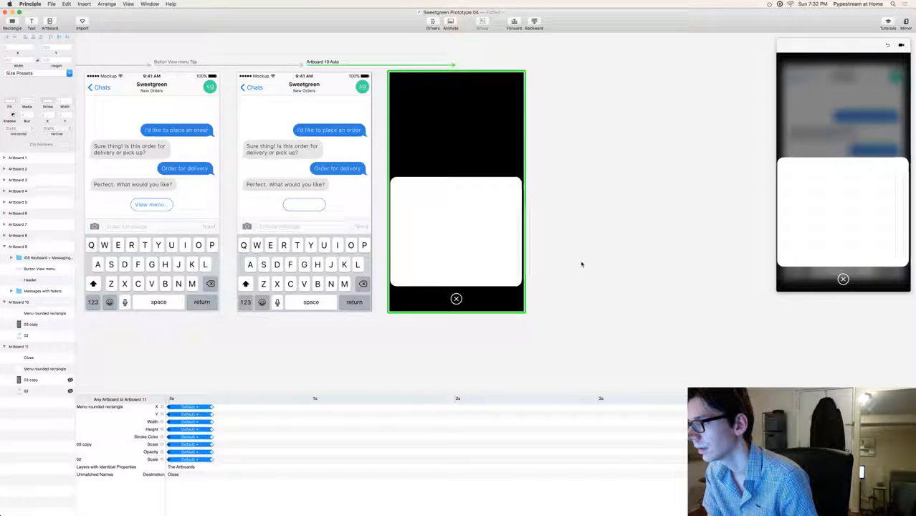
# Step: Check the Select menu items card in Sketch, return to Principle and set the height of Artboard 11's Menu rounded rectangle to 365
pyautogui.click(499, 230)
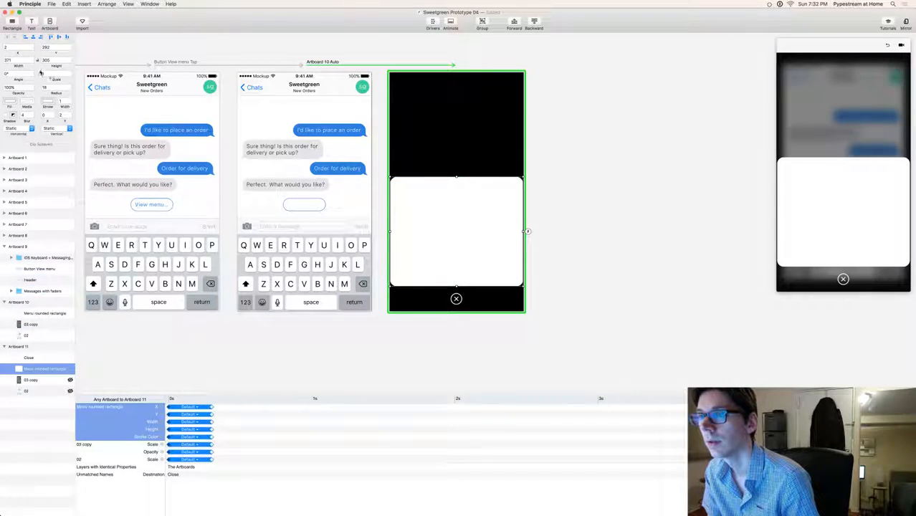
pyautogui.click(54, 61)
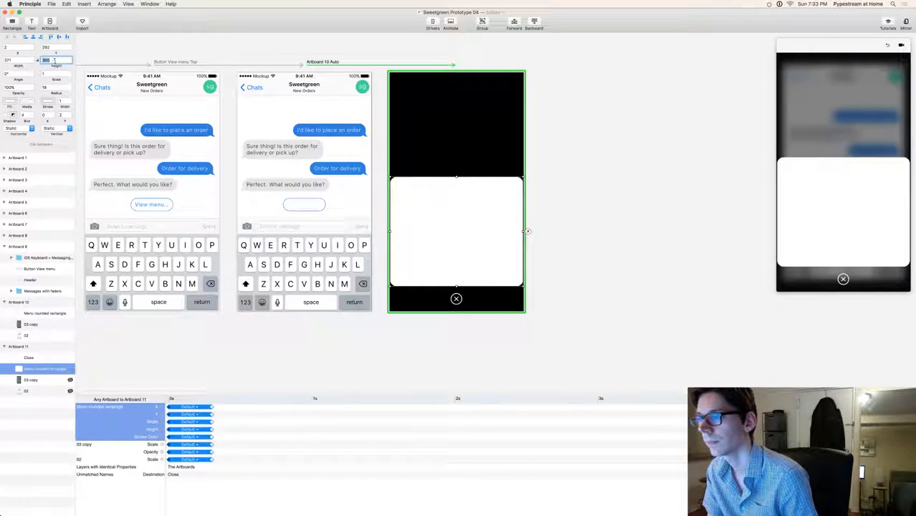
pyautogui.press('super+Tab')
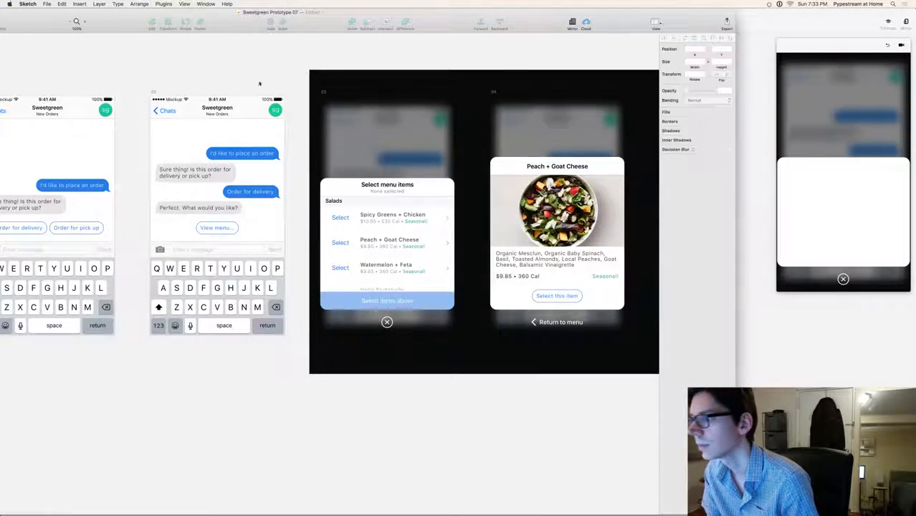
pyautogui.click(391, 212)
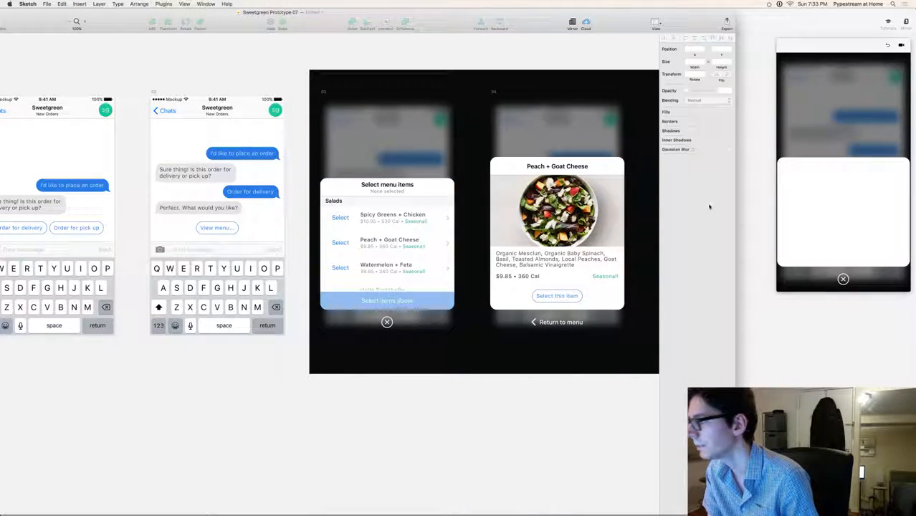
pyautogui.press('super+Tab')
pyautogui.click(439, 207)
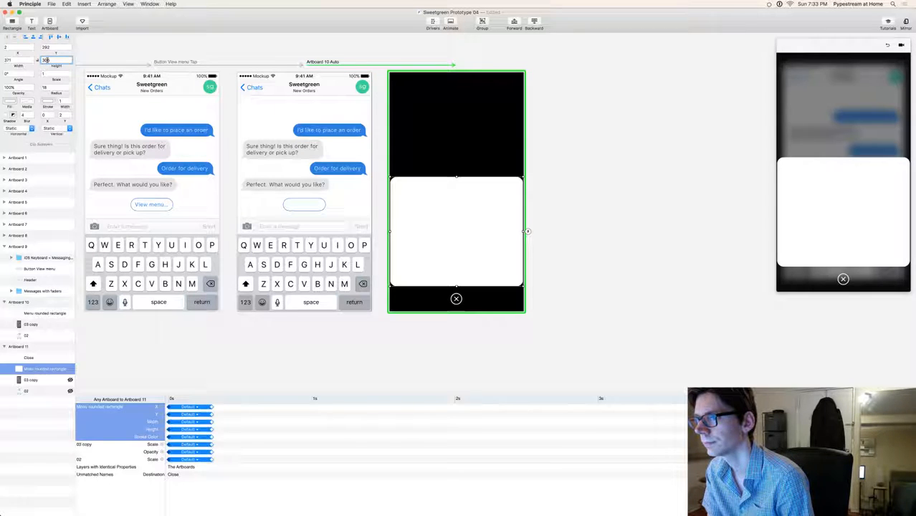
pyautogui.hotkey('shift', 'Up')
pyautogui.hotkey('shift', 'Up')
pyautogui.hotkey('shift', 'Up')
pyautogui.hotkey('shift', 'Up')
pyautogui.hotkey('shift', 'Up')
pyautogui.hotkey('shift', 'Up')
# Step: Move the Menu rounded rectangle in Artboard 11 up to Y 222
pyautogui.click(571, 215)
pyautogui.click(485, 222)
pyautogui.hotkey('shift', 'Up')
pyautogui.hotkey('shift', 'Up')
pyautogui.hotkey('shift', 'Up')
pyautogui.hotkey('shift', 'Up')
pyautogui.hotkey('shift', 'Up')
pyautogui.hotkey('shift', 'Up')
pyautogui.hotkey('shift', 'Up')
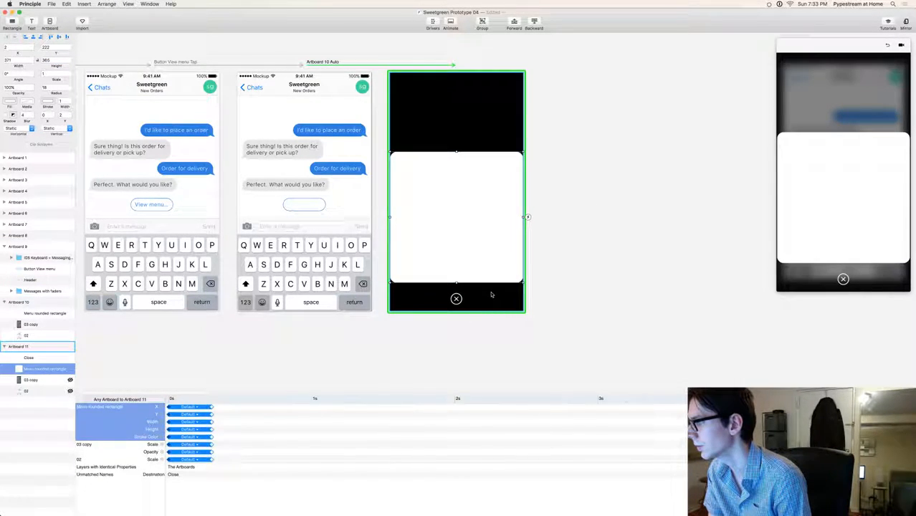
# Step: Switch to Sketch to examine artboard 03's size and Select menu items card, and return to the Menu rounded rectangle in Principle
pyautogui.click(594, 242)
pyautogui.press('super+Tab')
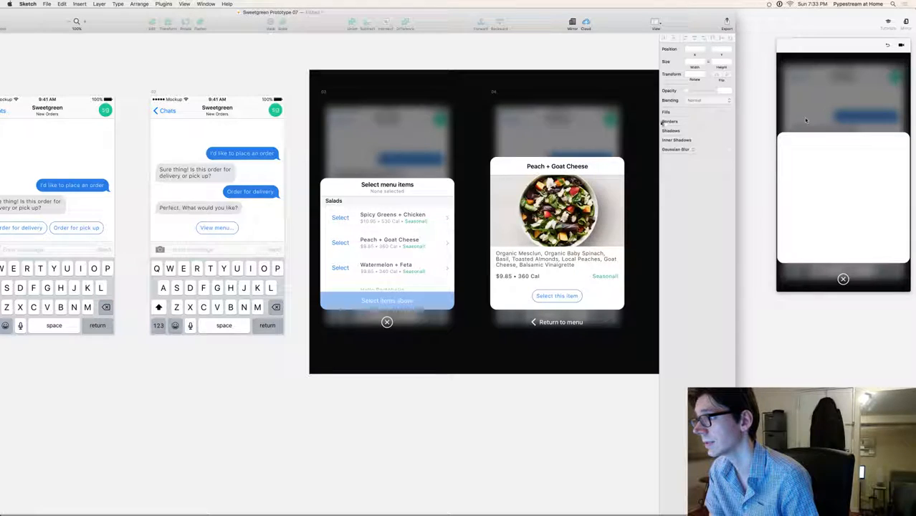
pyautogui.click(325, 104)
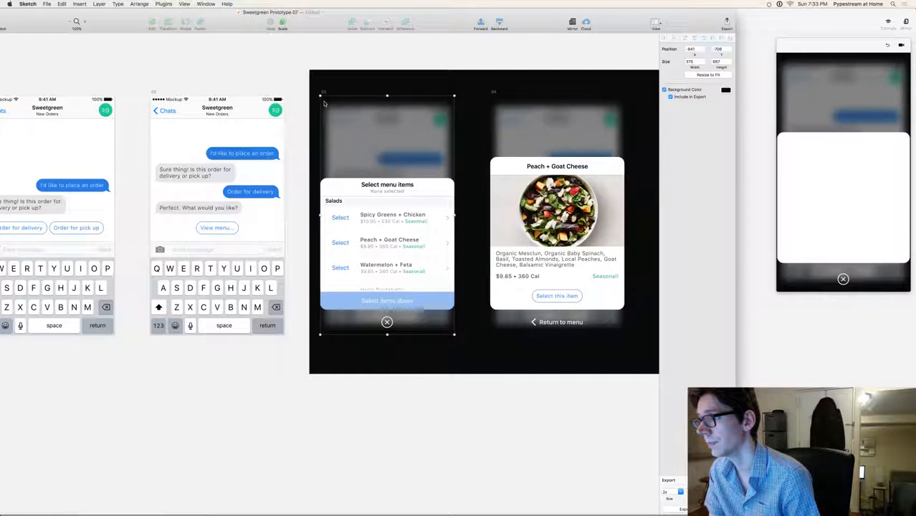
pyautogui.moveTo(326, 96); pyautogui.dragTo(439, 179)
pyautogui.moveTo(442, 182); pyautogui.dragTo(431, 262)
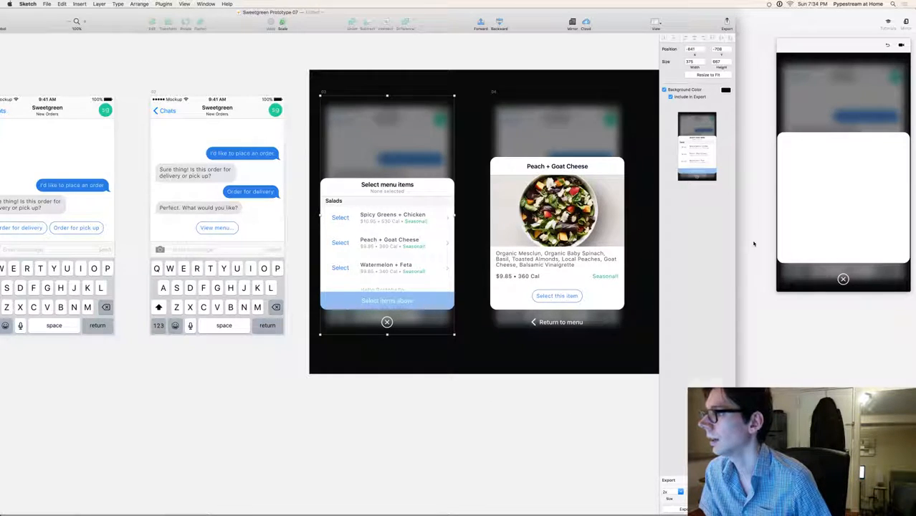
pyautogui.press('super+Tab')
pyautogui.click(439, 187)
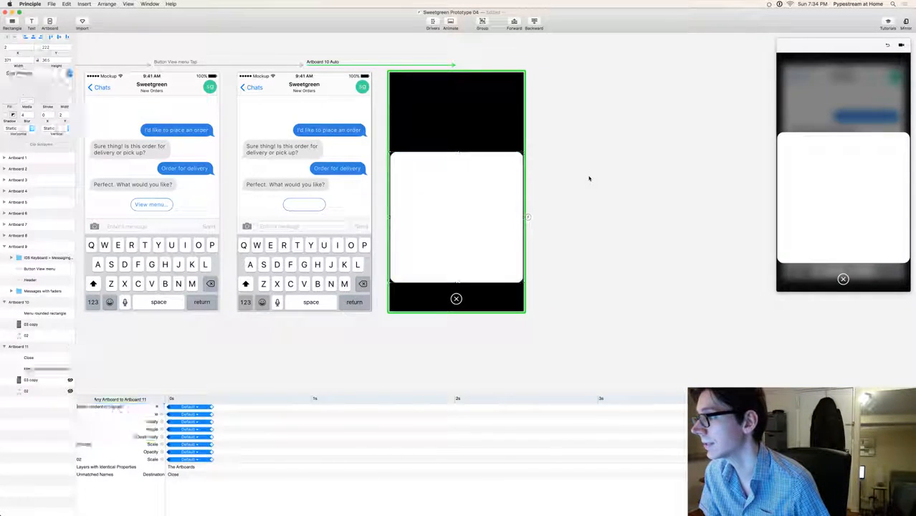